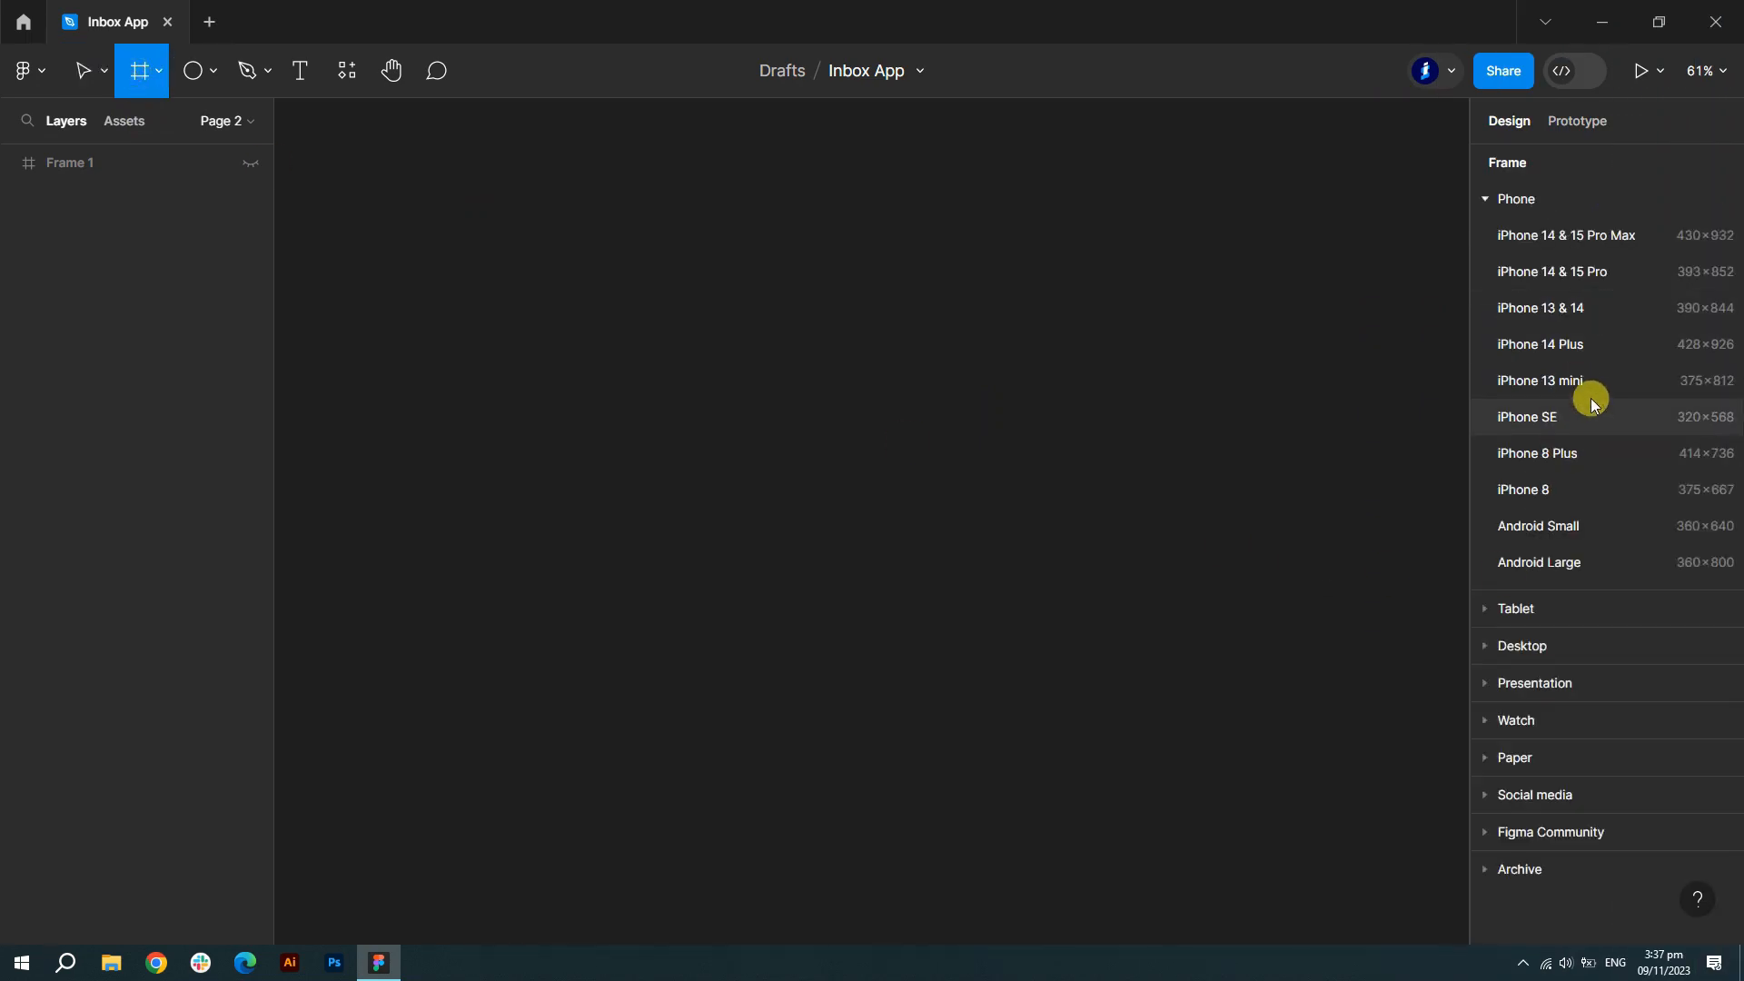
- Create an iPhone 14 & 15 Pro frame and name it Inbox
click(1623, 281)
double_click(94, 166)
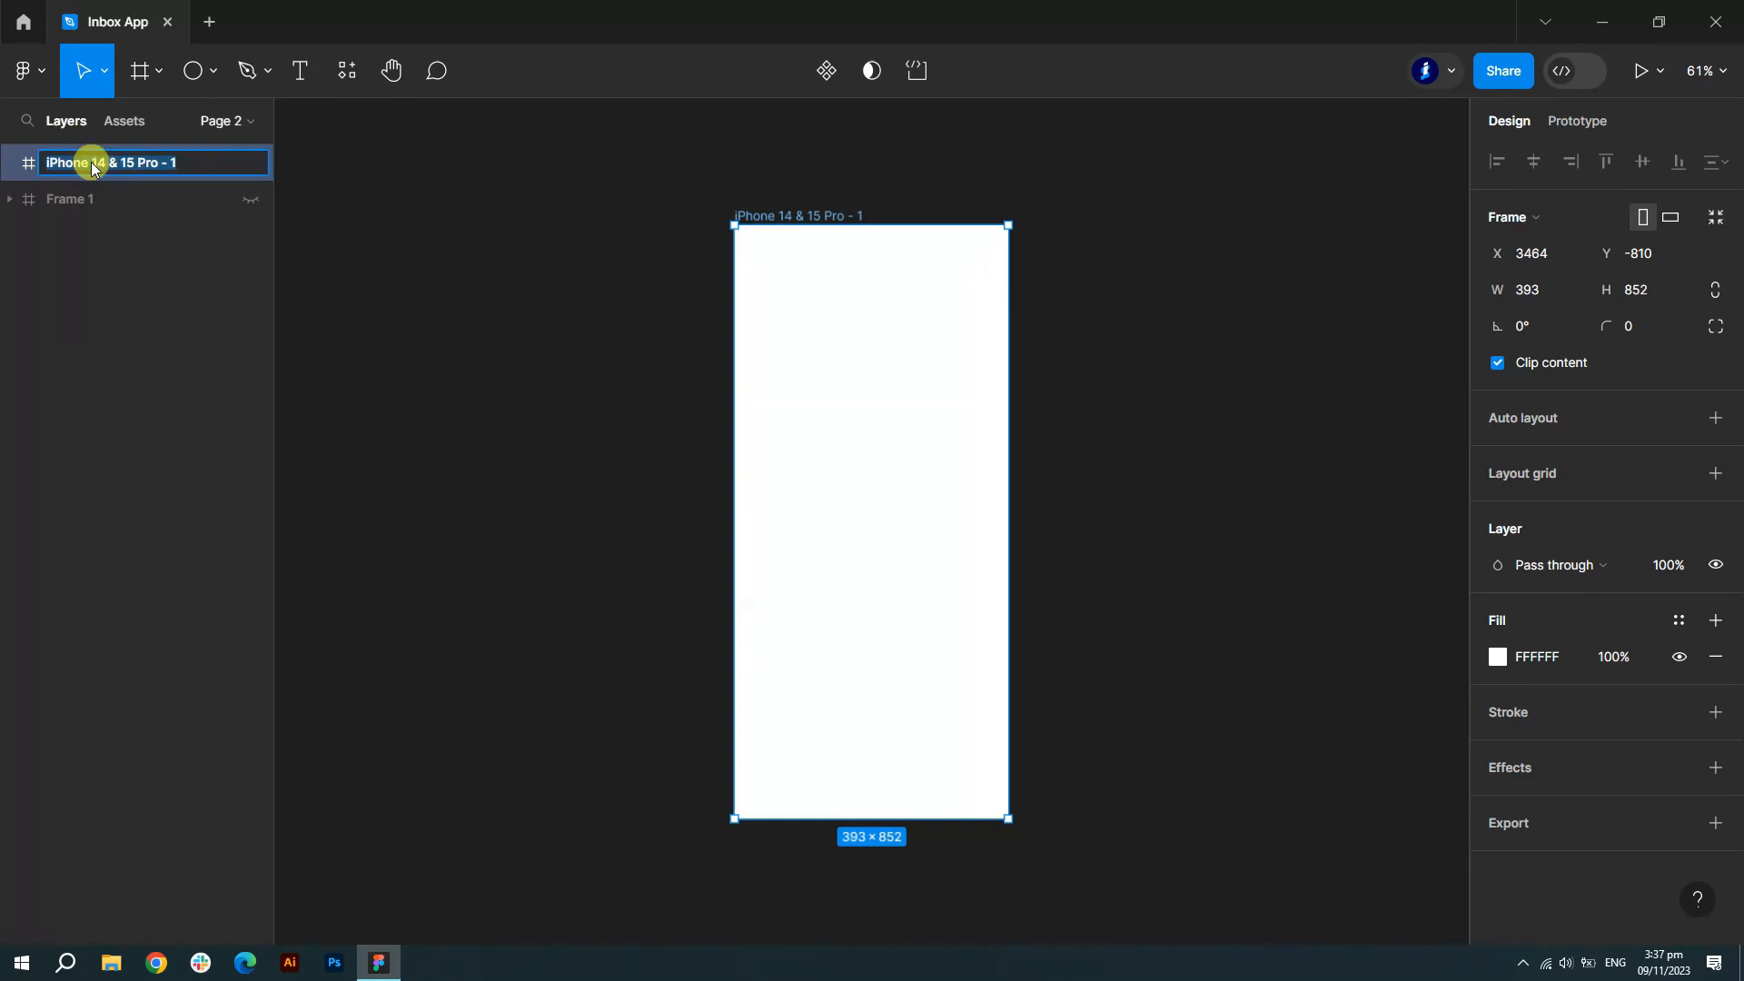
text(Inbox)
click(676, 318)
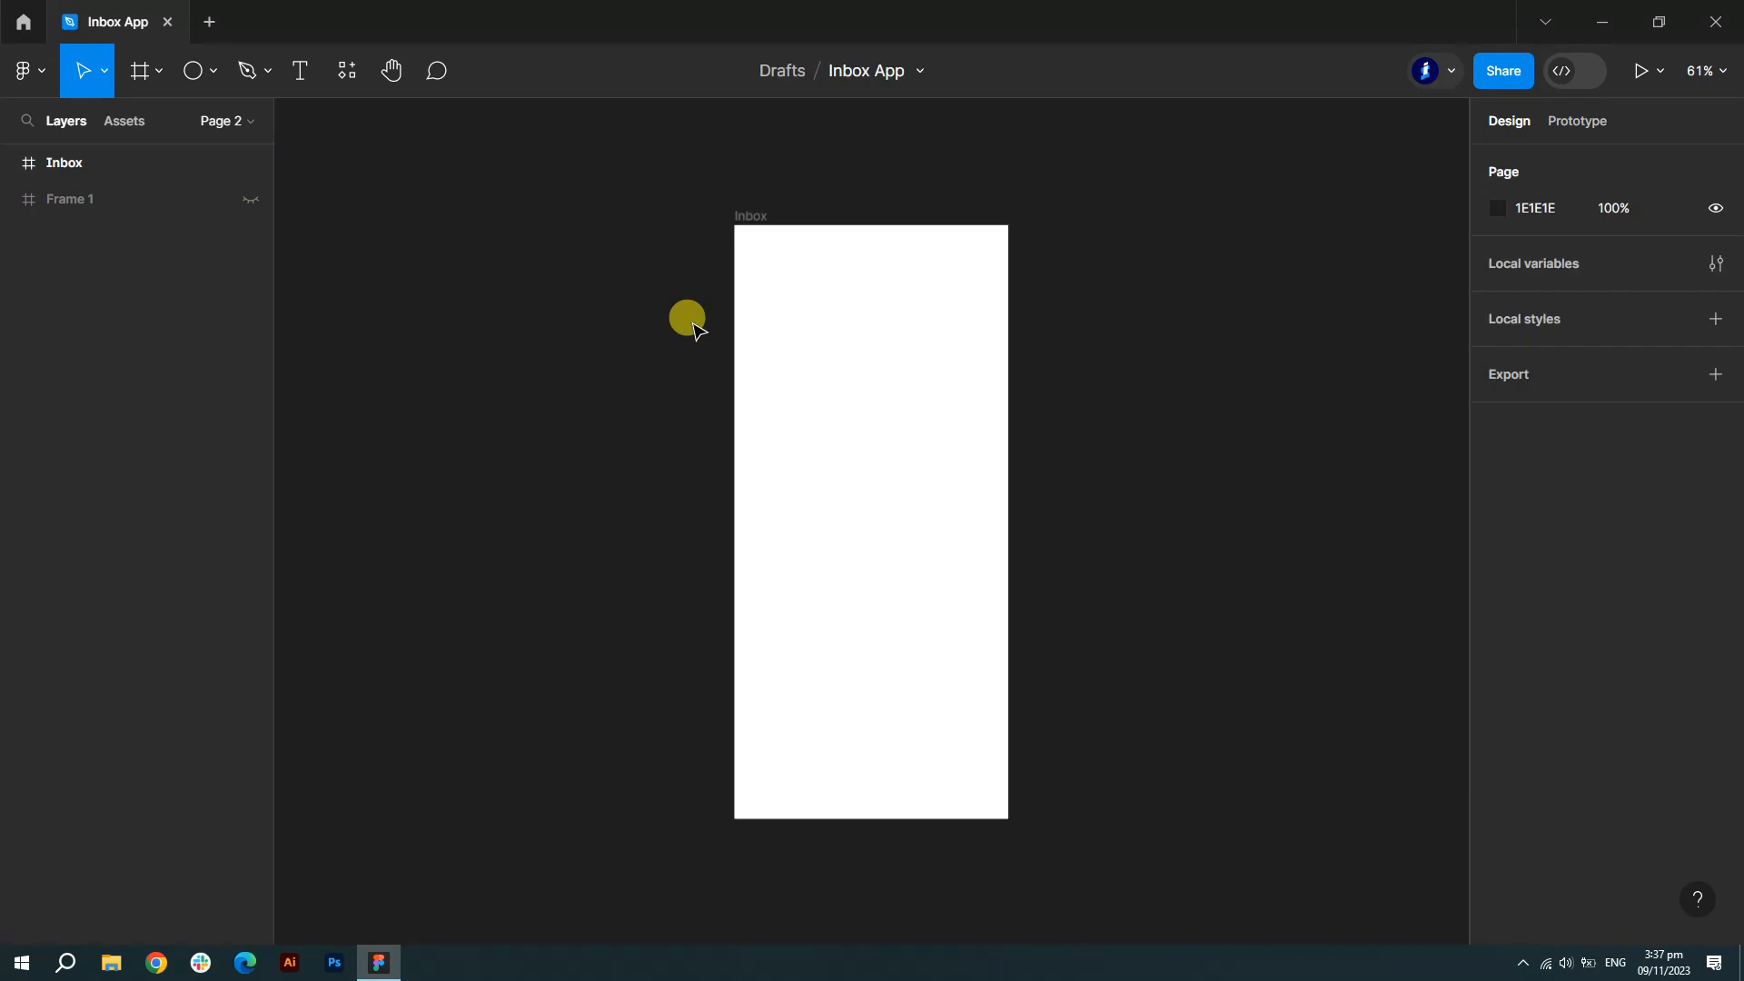
scroll(887, 285, up, 5)
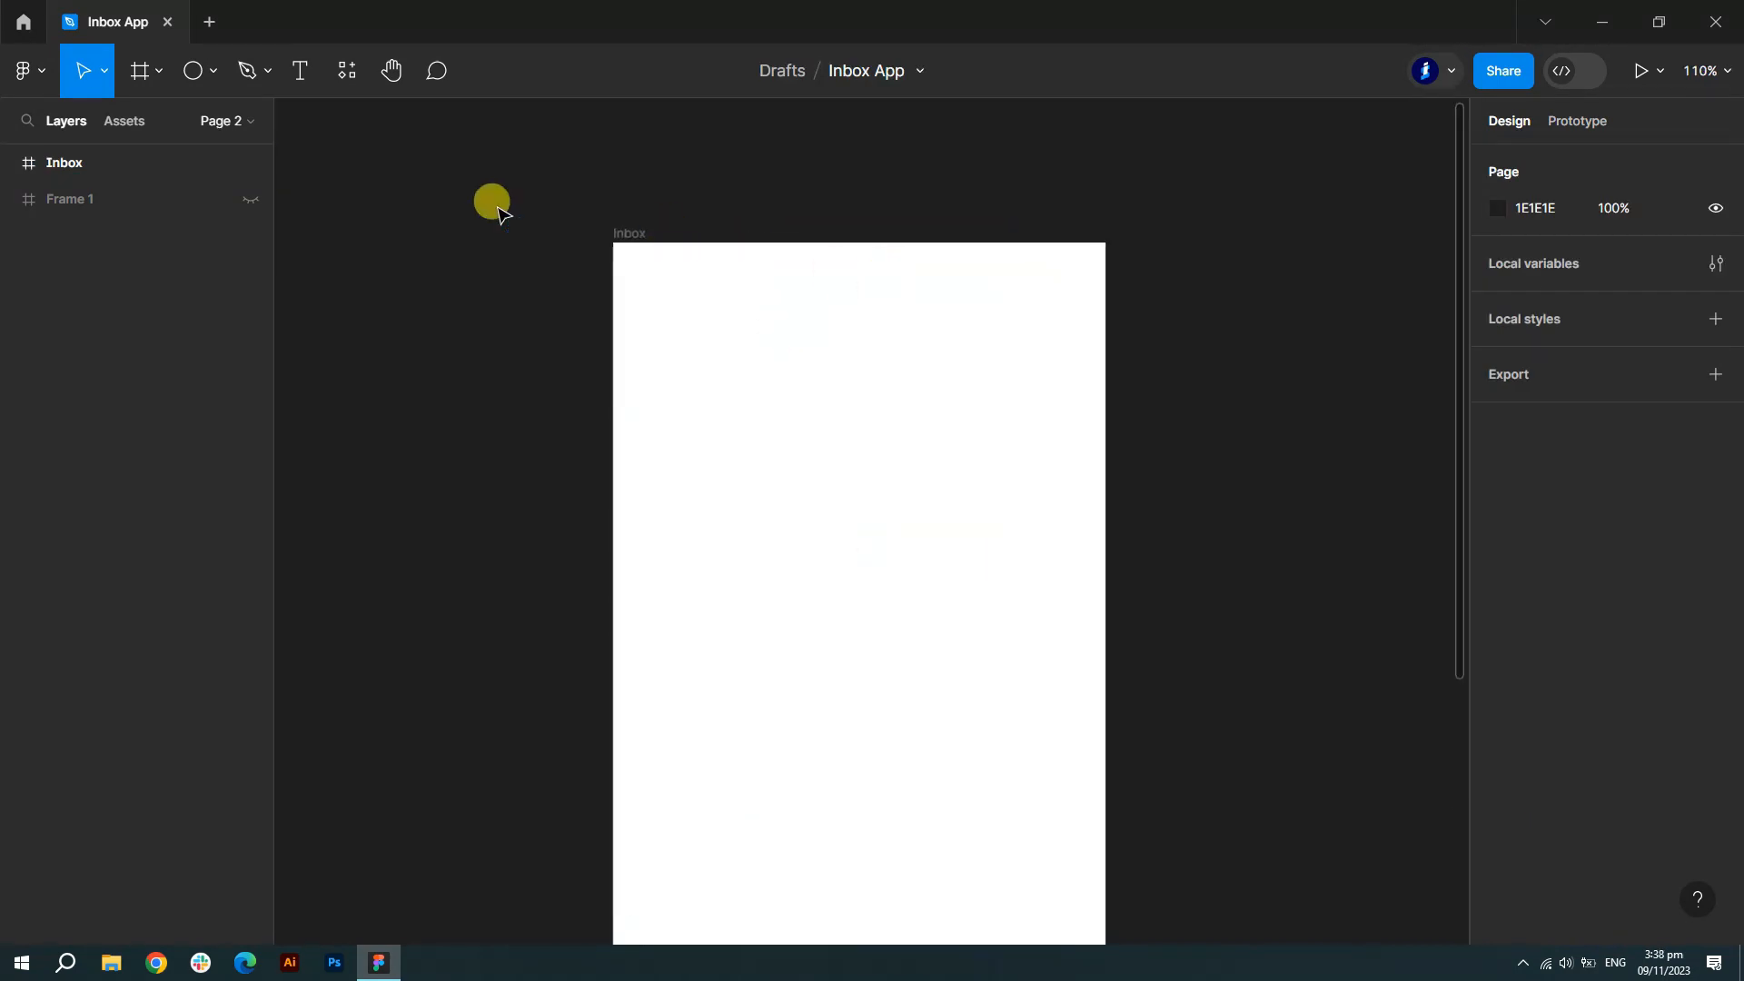
- Give the Inbox frame a 4-column layout grid with a 30 margin
click(63, 165)
click(1716, 473)
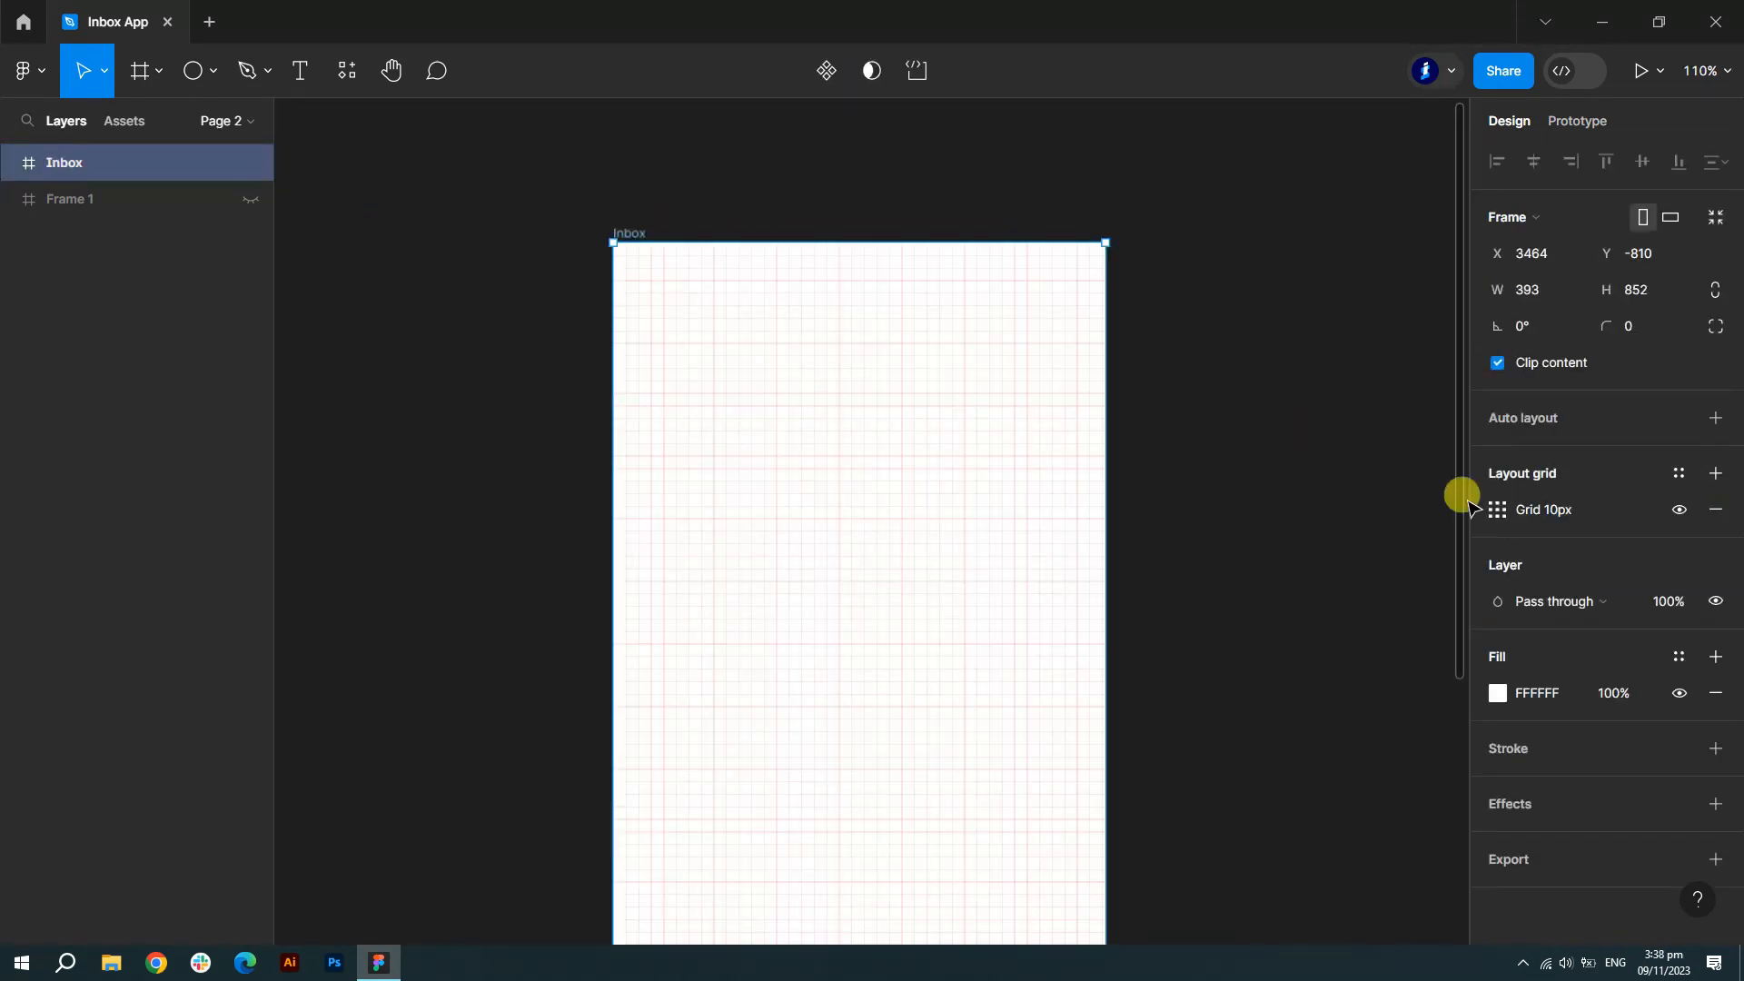
click(1497, 510)
click(1299, 514)
click(1299, 542)
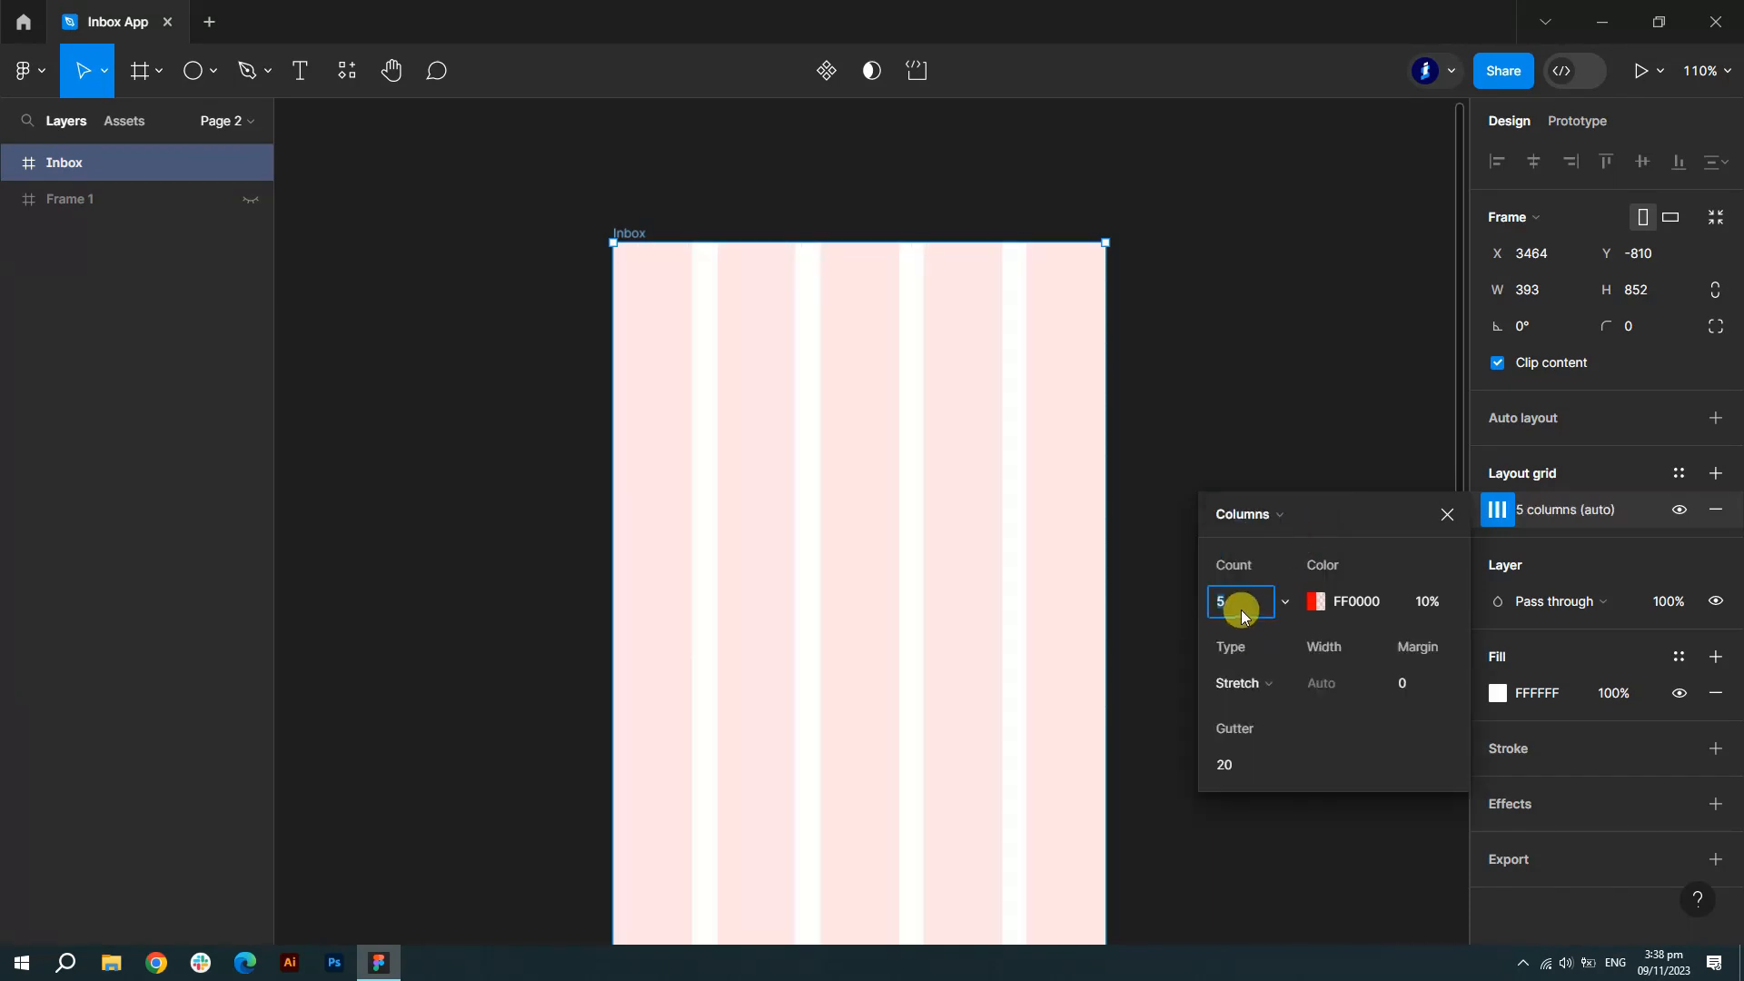
text(4)
click(1421, 688)
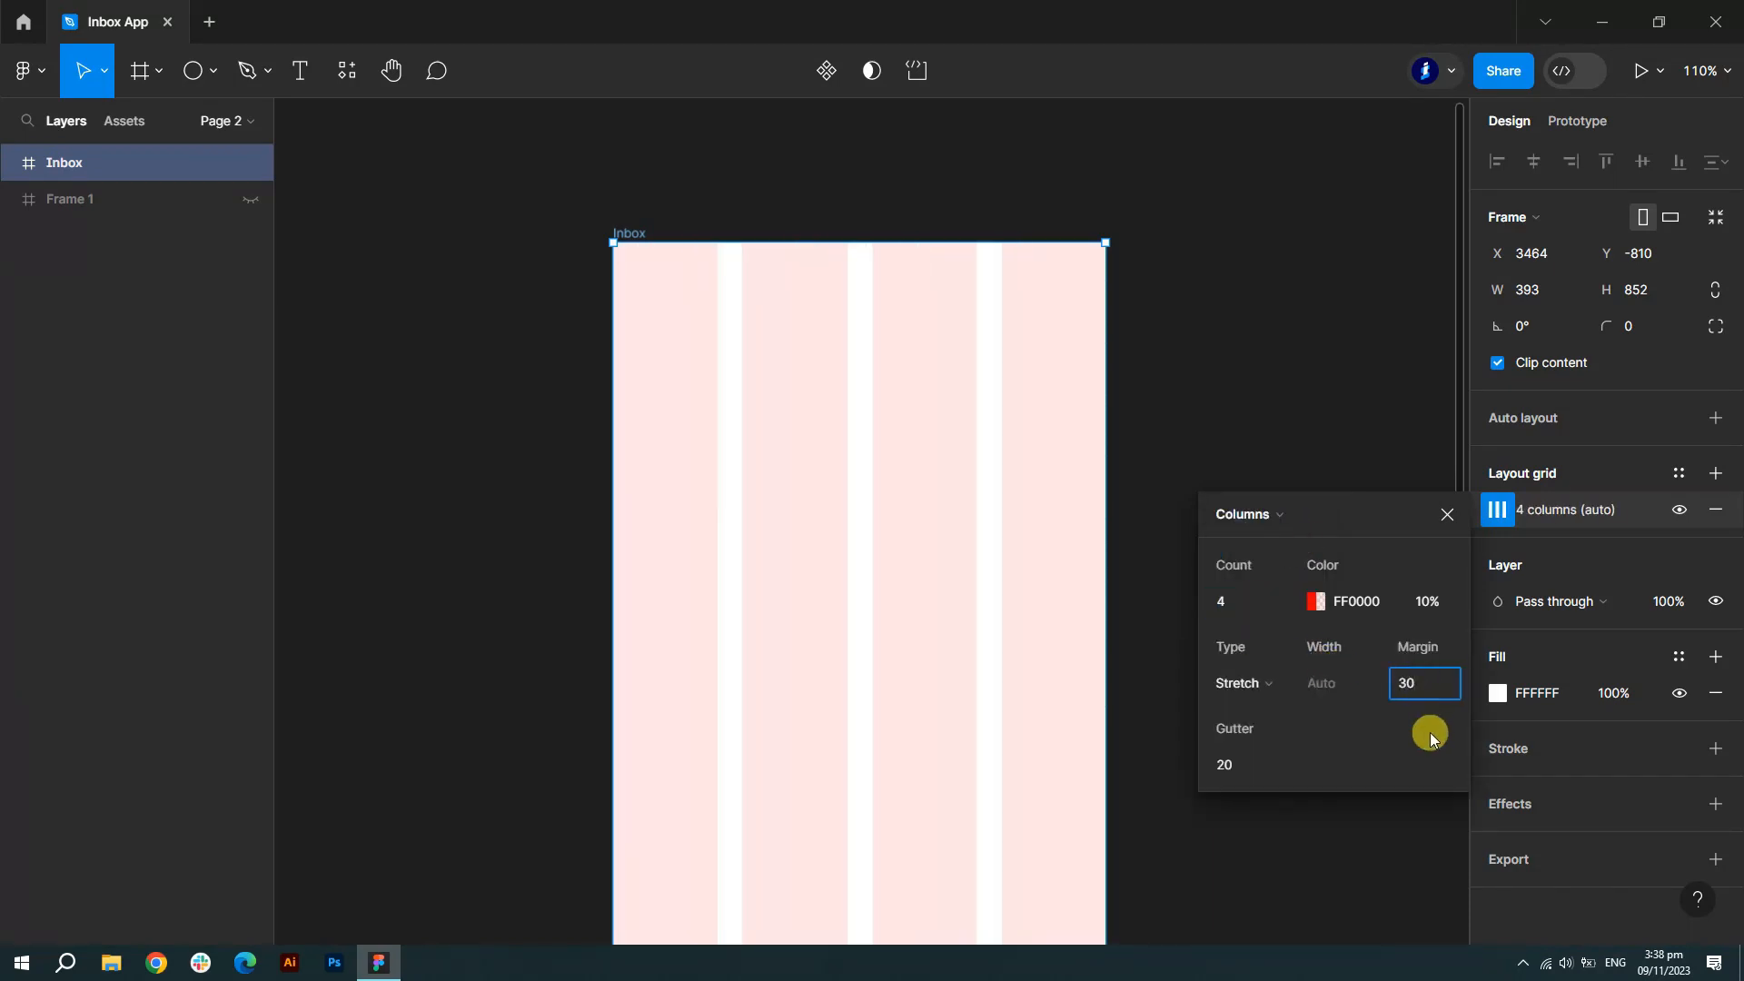
text(30)
key(Return)
click(1446, 516)
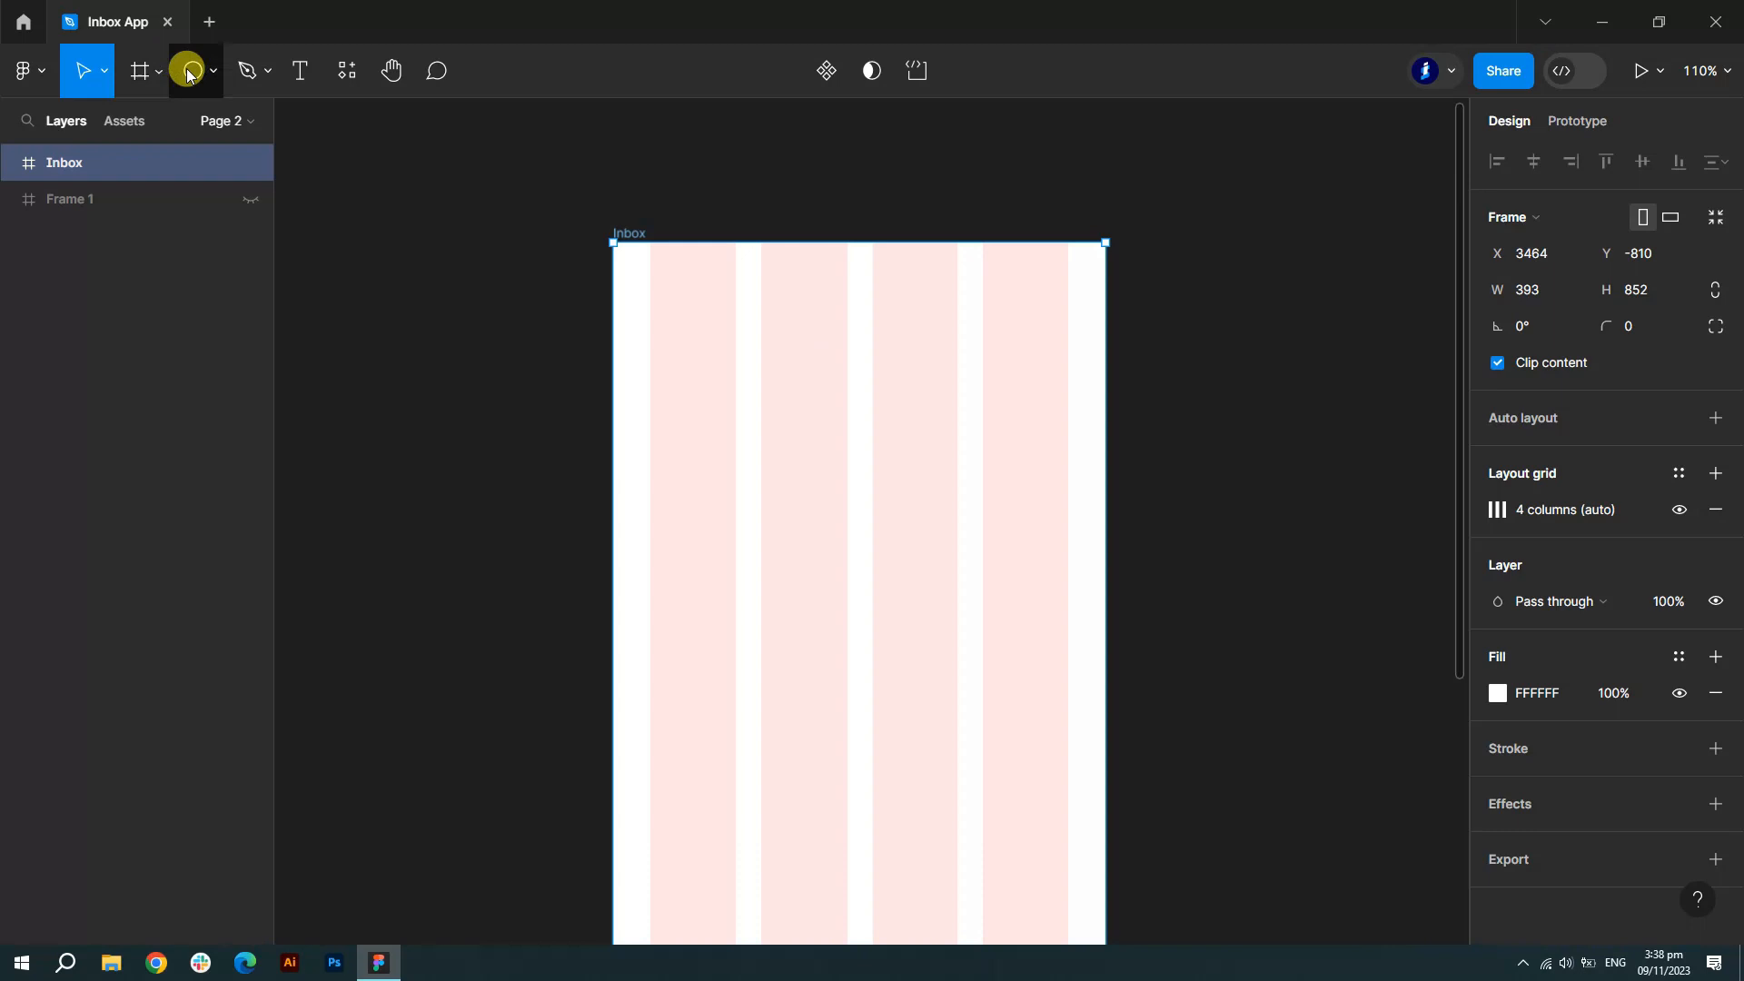
- Draw a rectangle bar across the top of Inbox and hide the column grid
click(207, 89)
click(195, 125)
mouse_move(614, 243)
mouse_down()
mouse_move(809, 318)
mouse_move(1107, 320)
mouse_up()
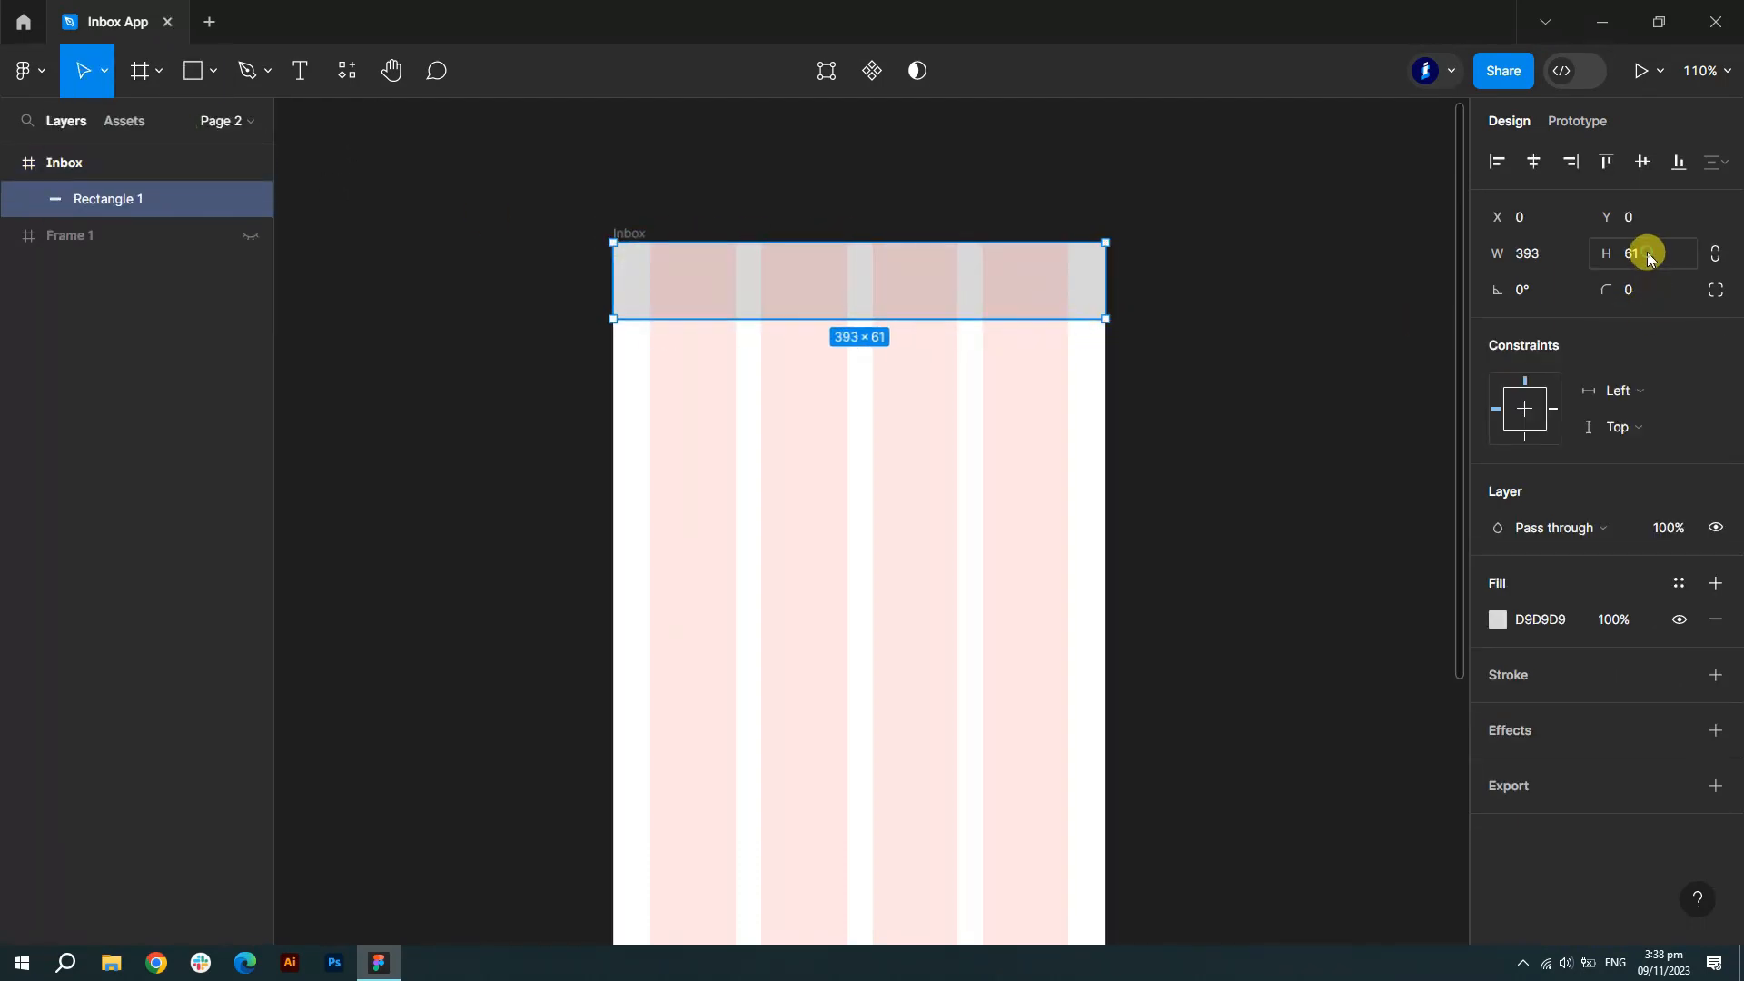
click(1255, 288)
scroll(955, 265, up, 3)
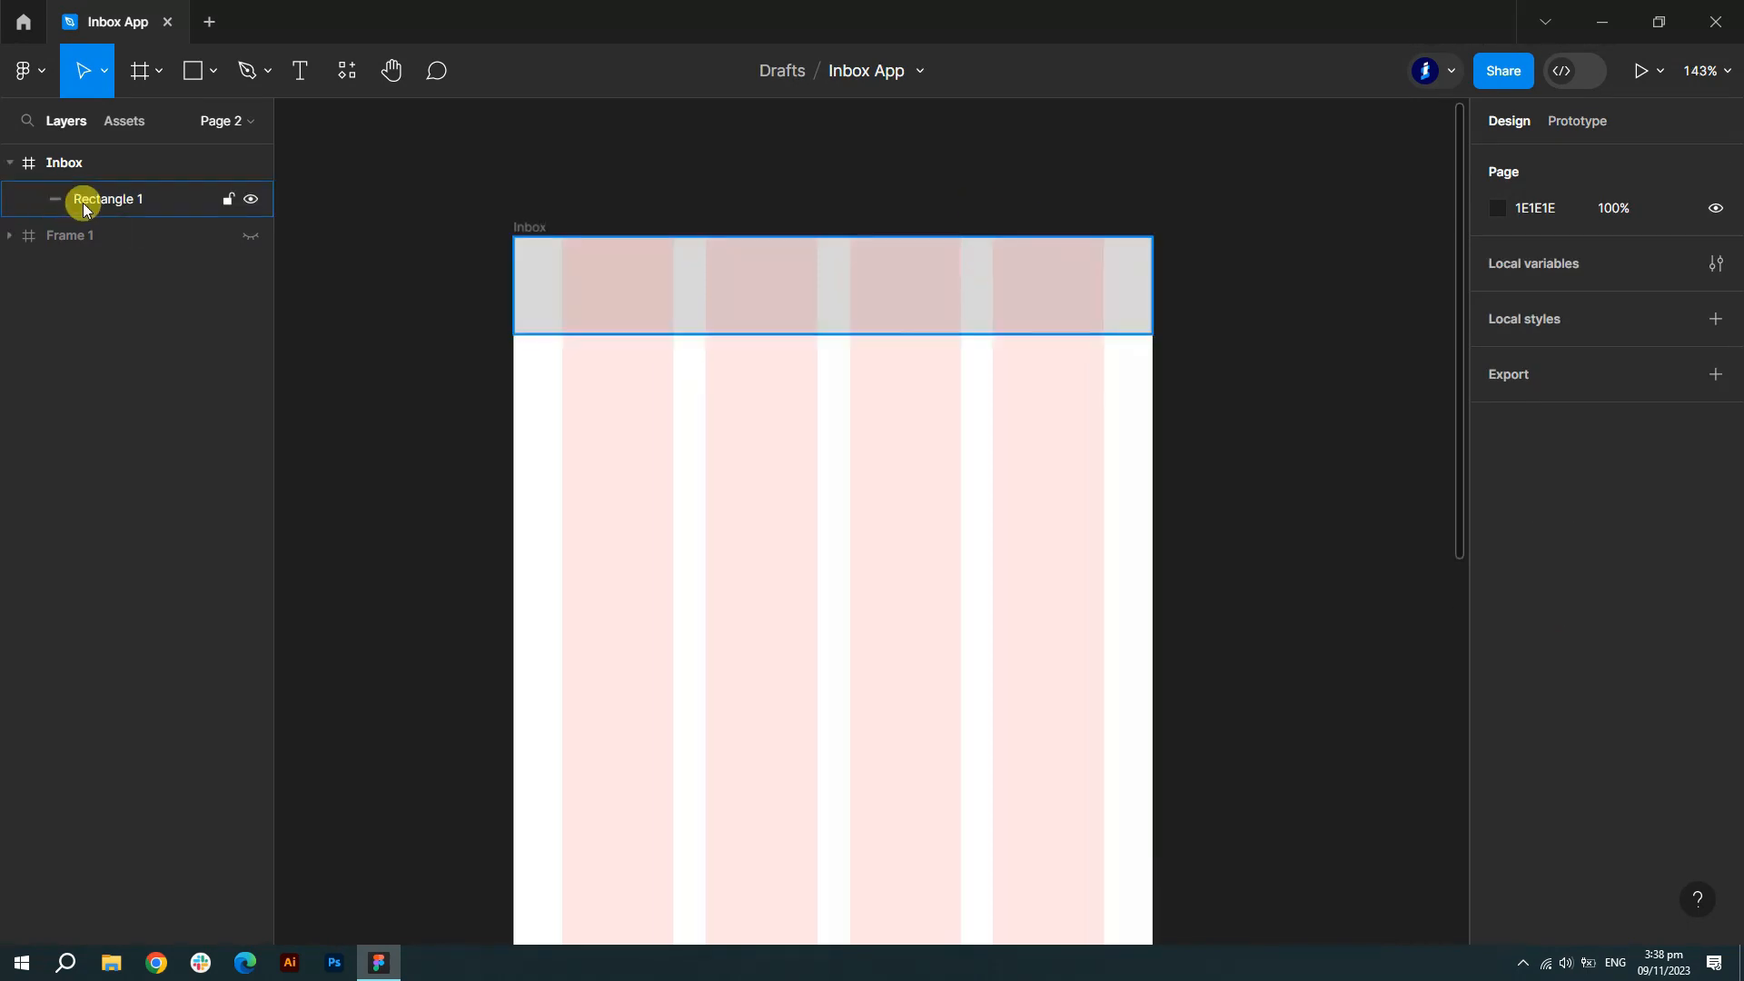
click(85, 171)
click(1678, 509)
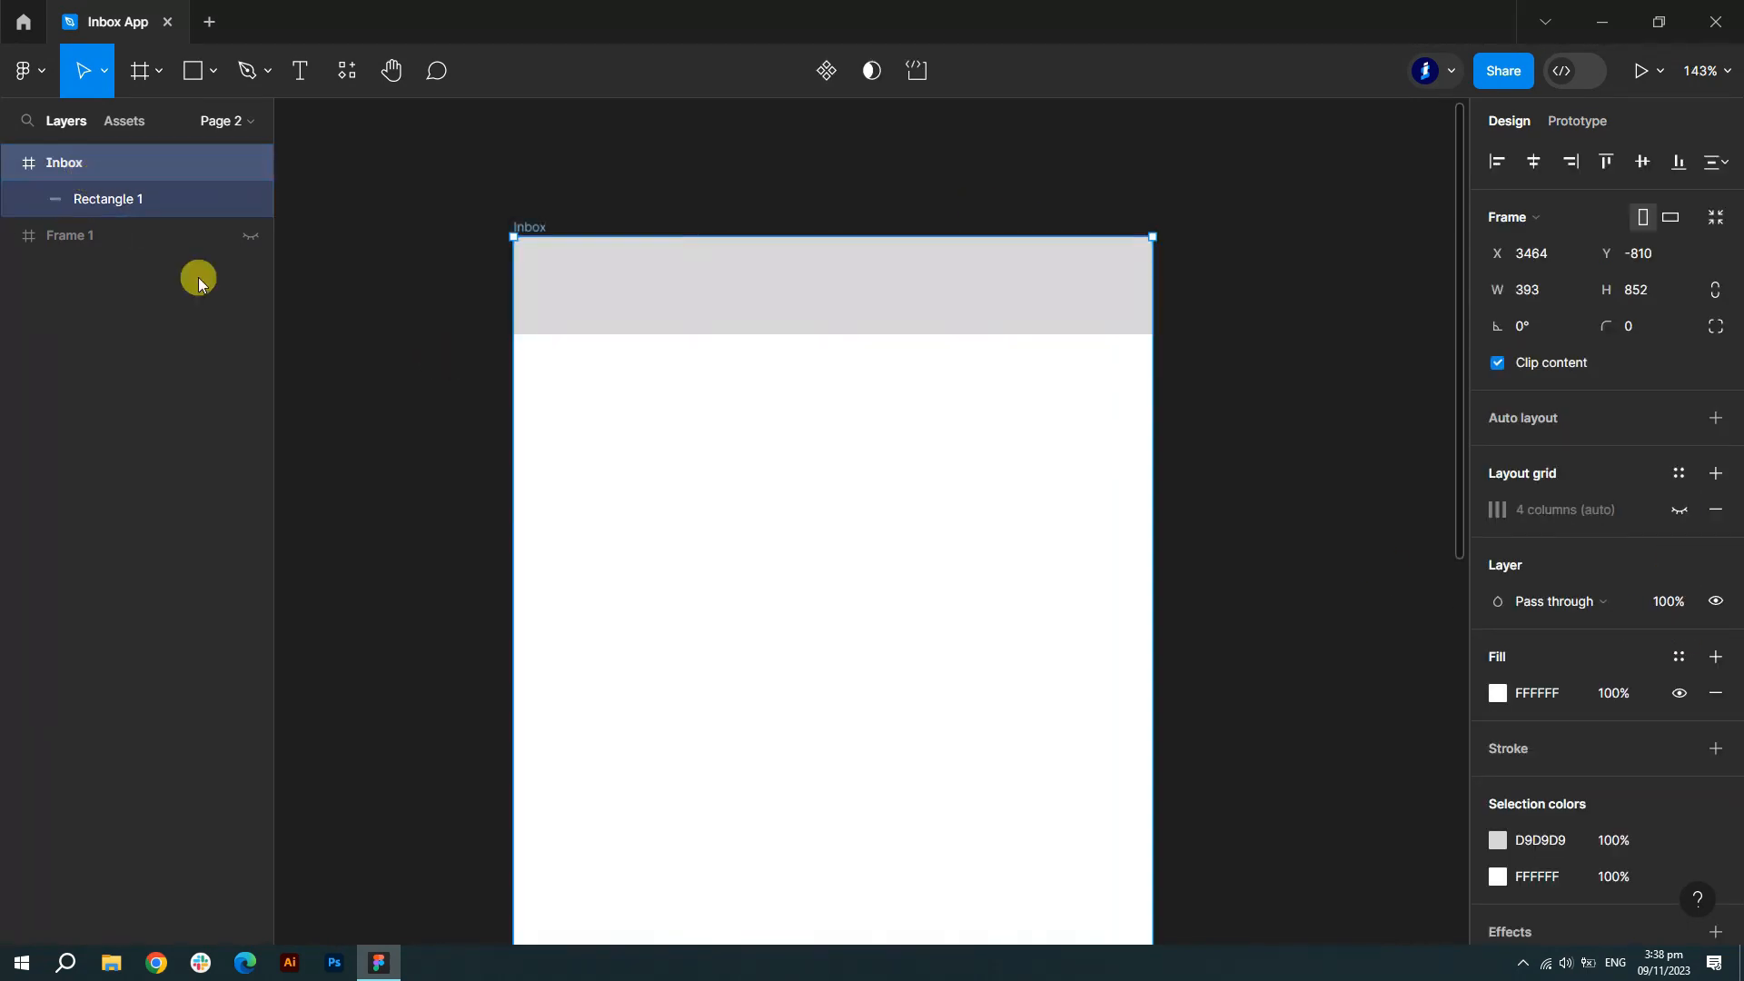
- Fill the header bar with white FFFFFF
click(128, 196)
click(1541, 623)
text(fff)
key(Return)
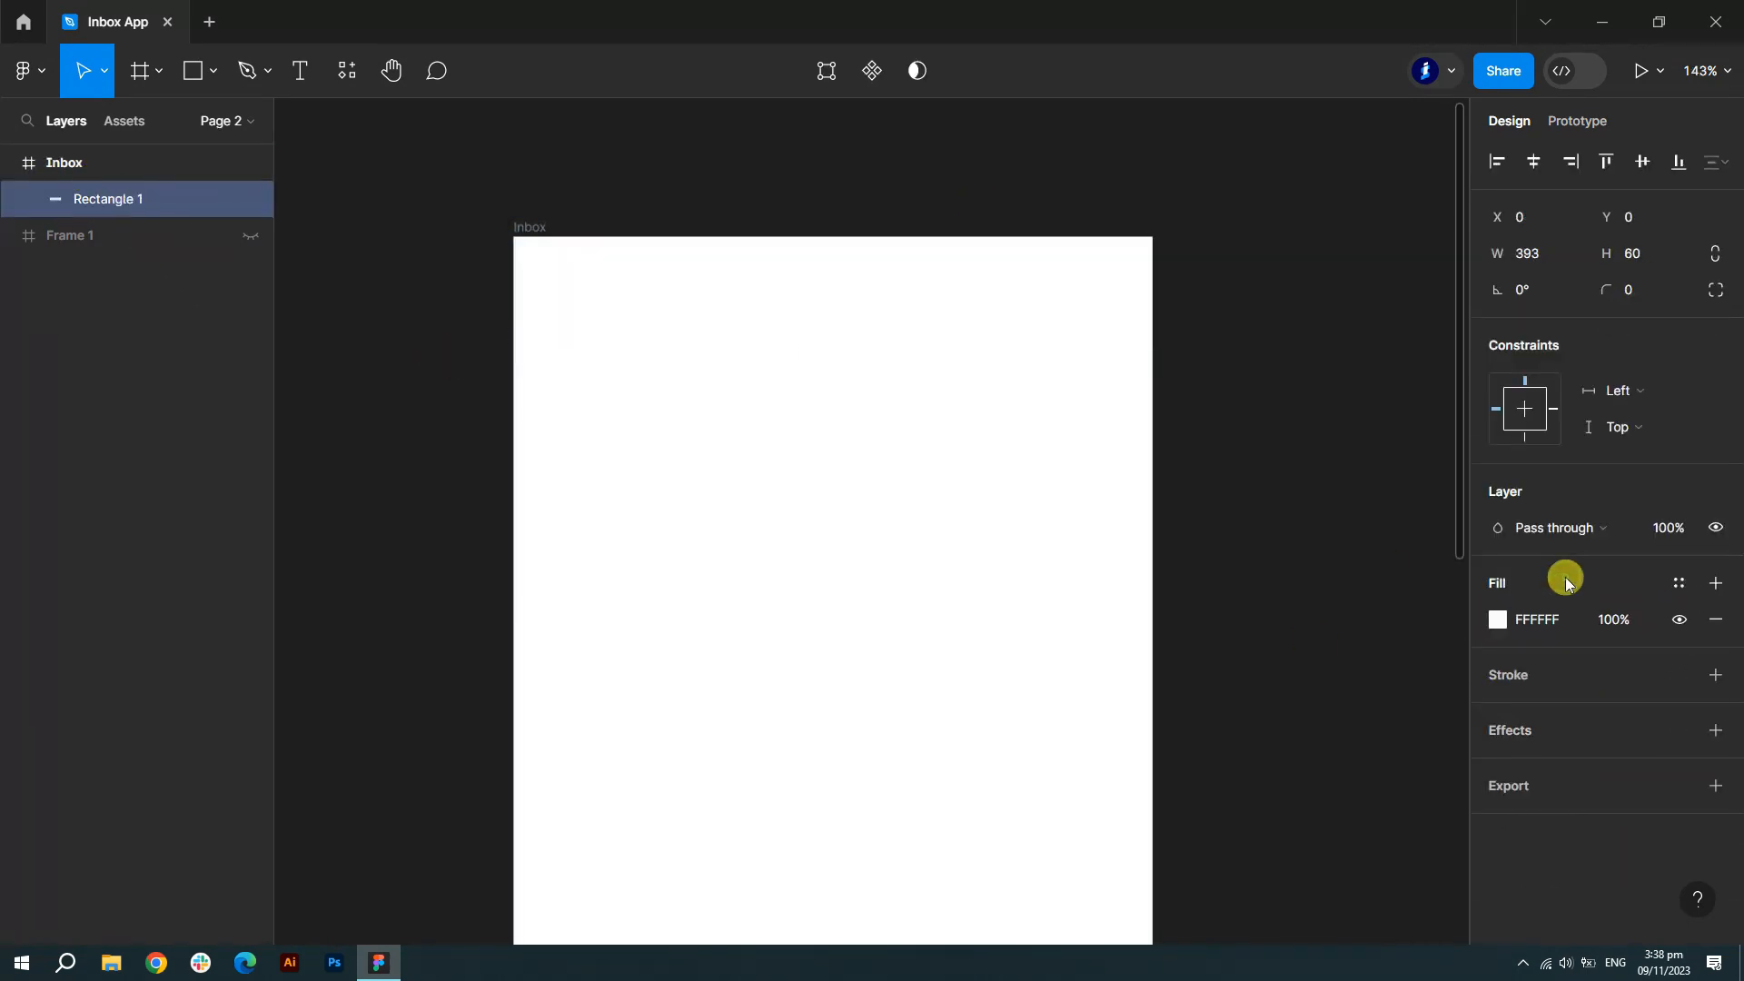
- Add a drop shadow to the header bar with blur 10 and 6% opacity
click(1715, 731)
click(1499, 769)
click(1398, 823)
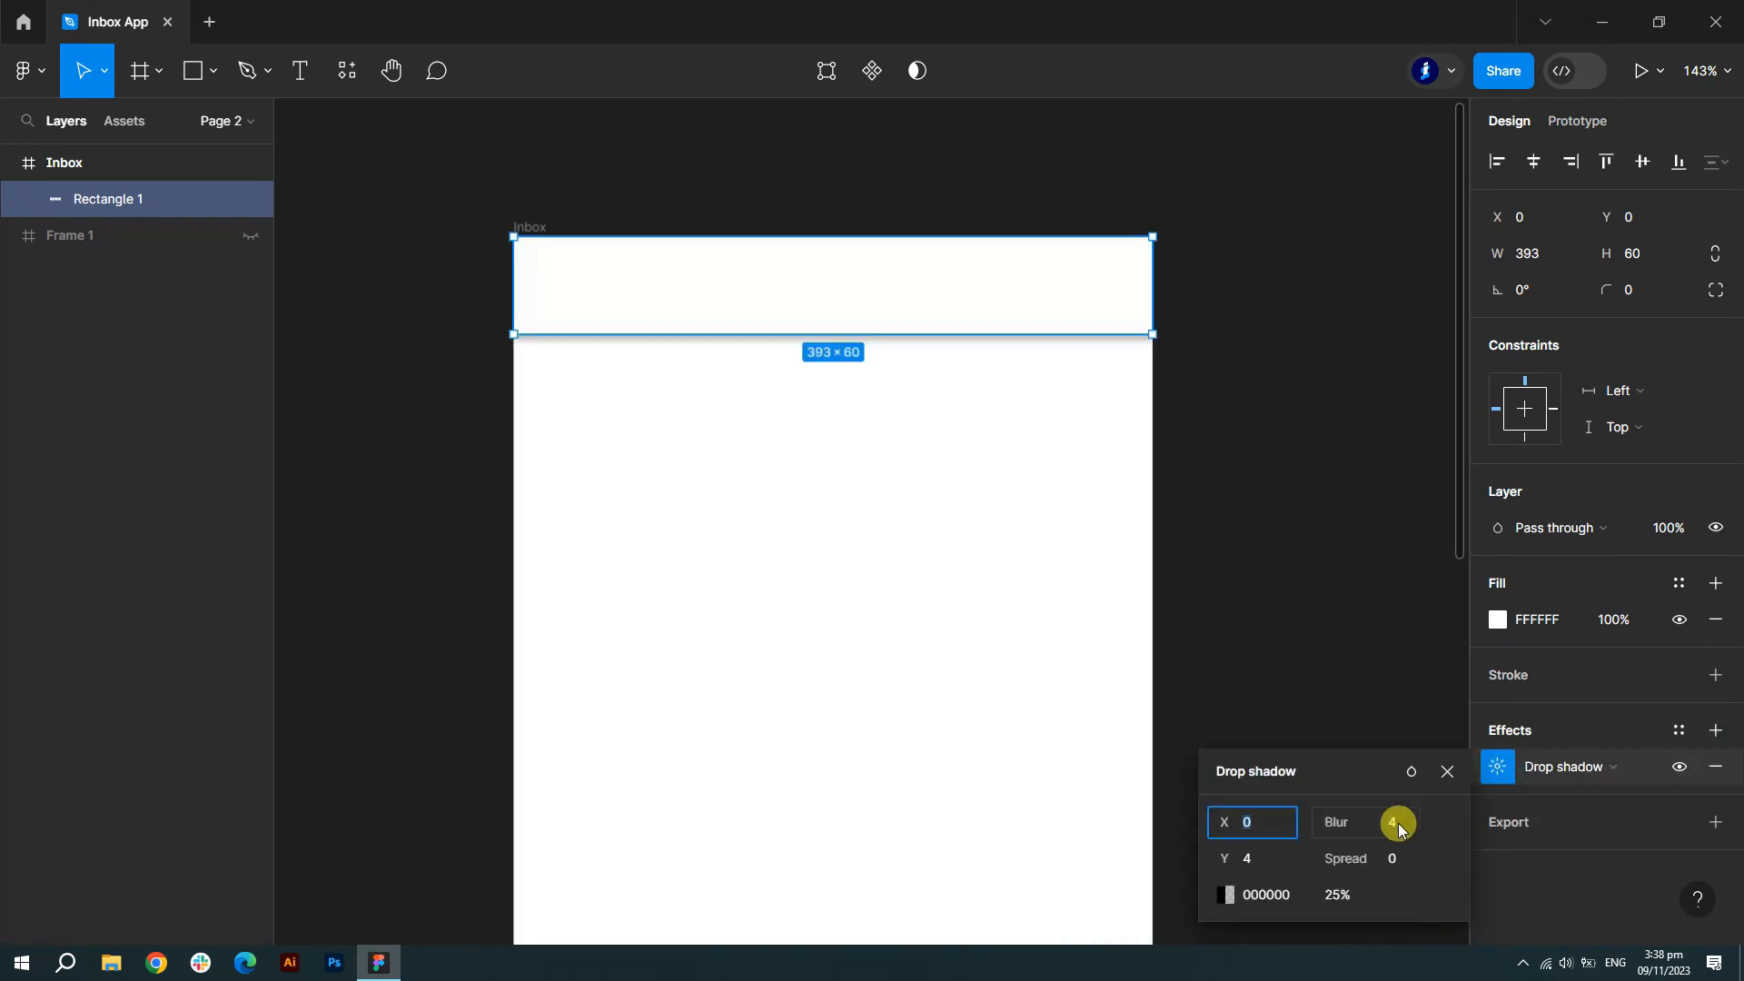
text(7)
key(Up)
key(Up)
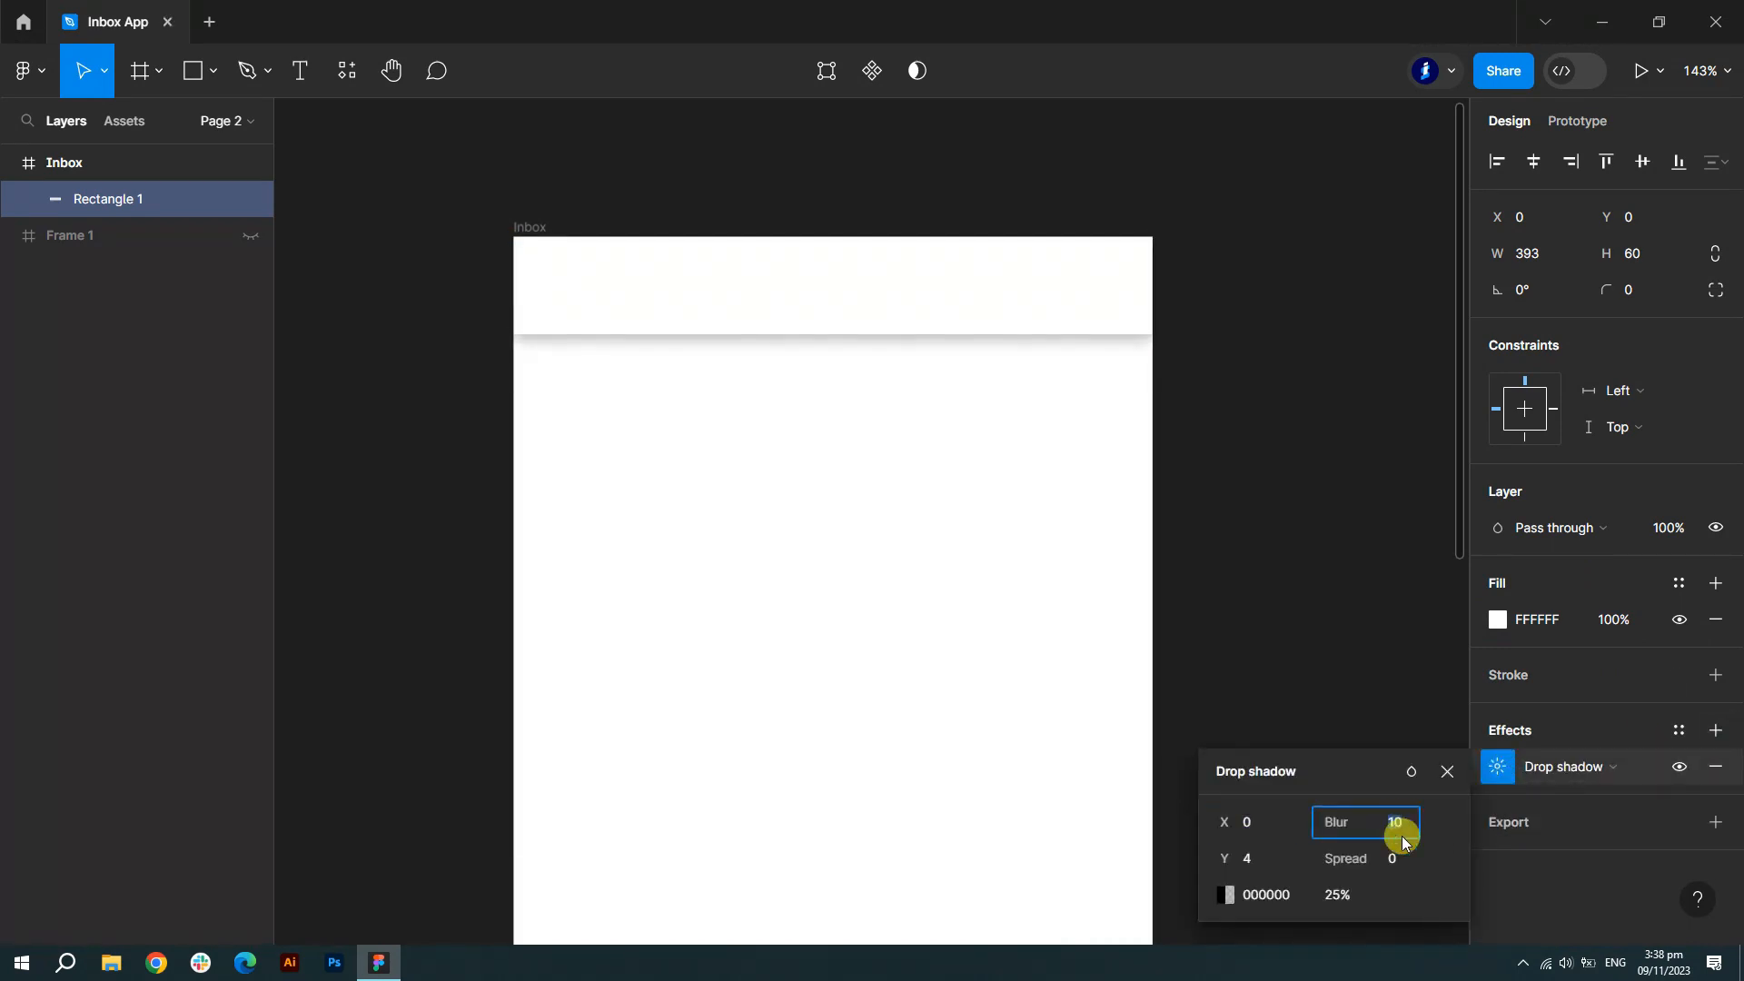
click(1350, 896)
key(Down)
key(Down)
key(Down)
key(Down)
key(Down)
key(Down)
key(Down)
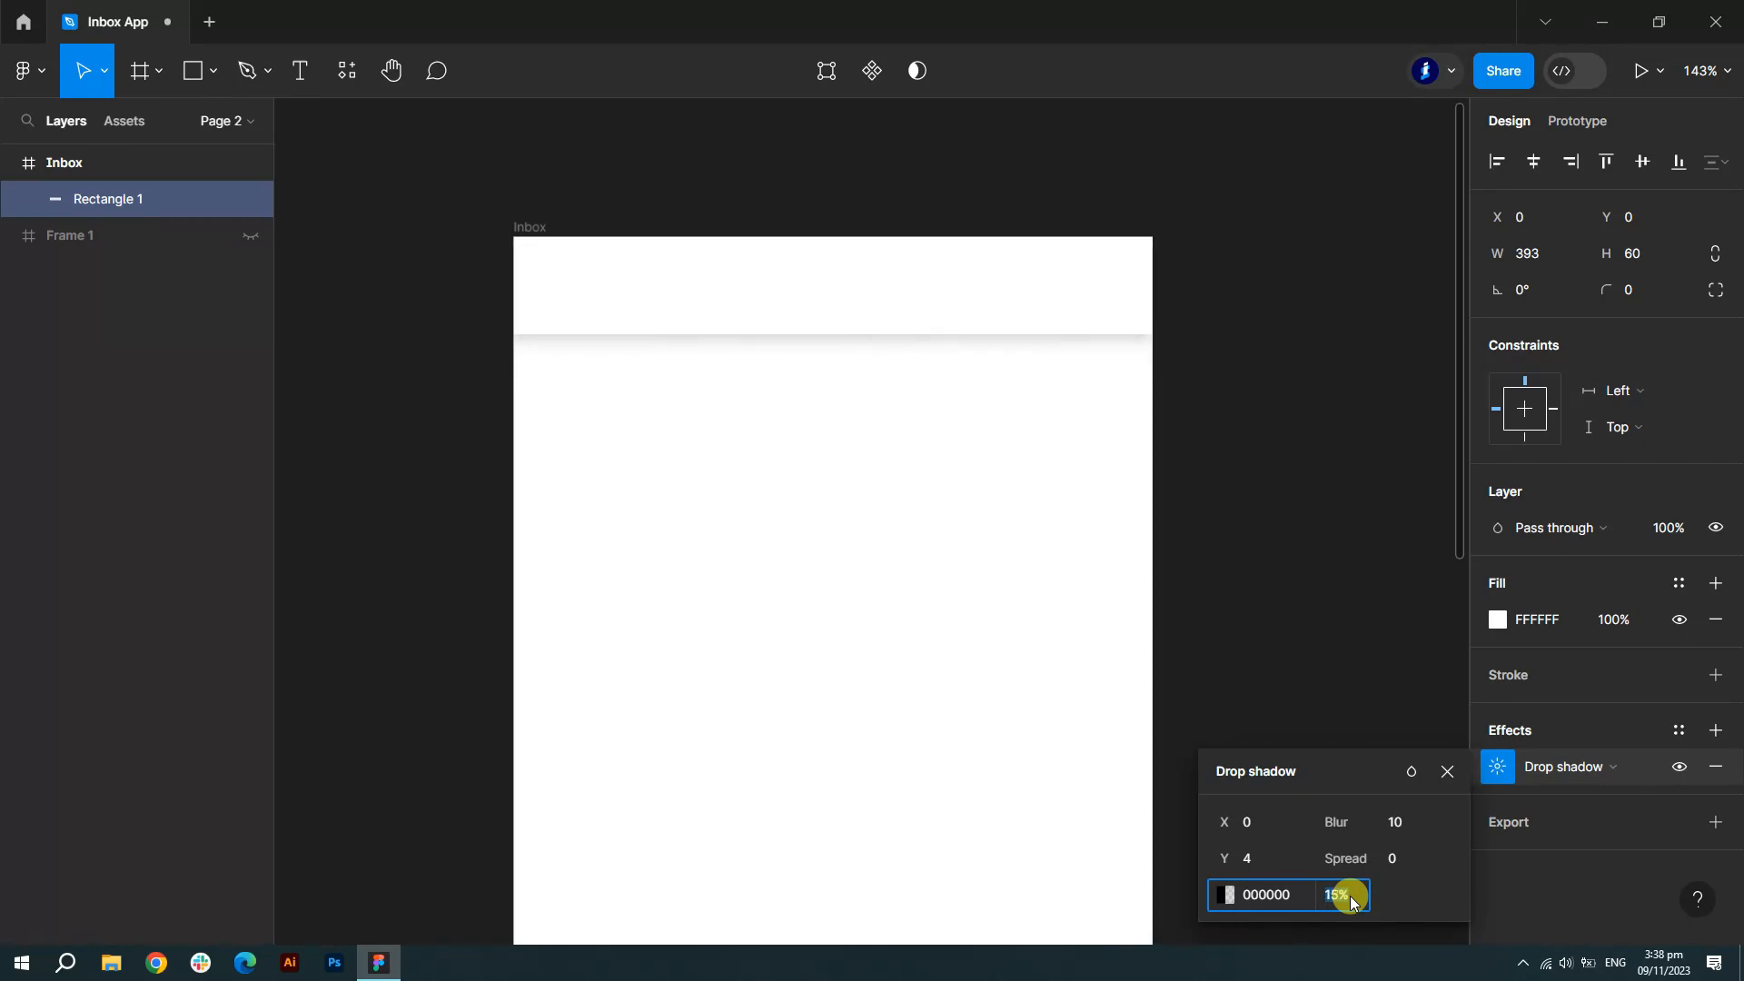
click(1447, 771)
click(1333, 558)
scroll(1380, 538, up, 2)
scroll(726, 318, up, 3)
click(81, 165)
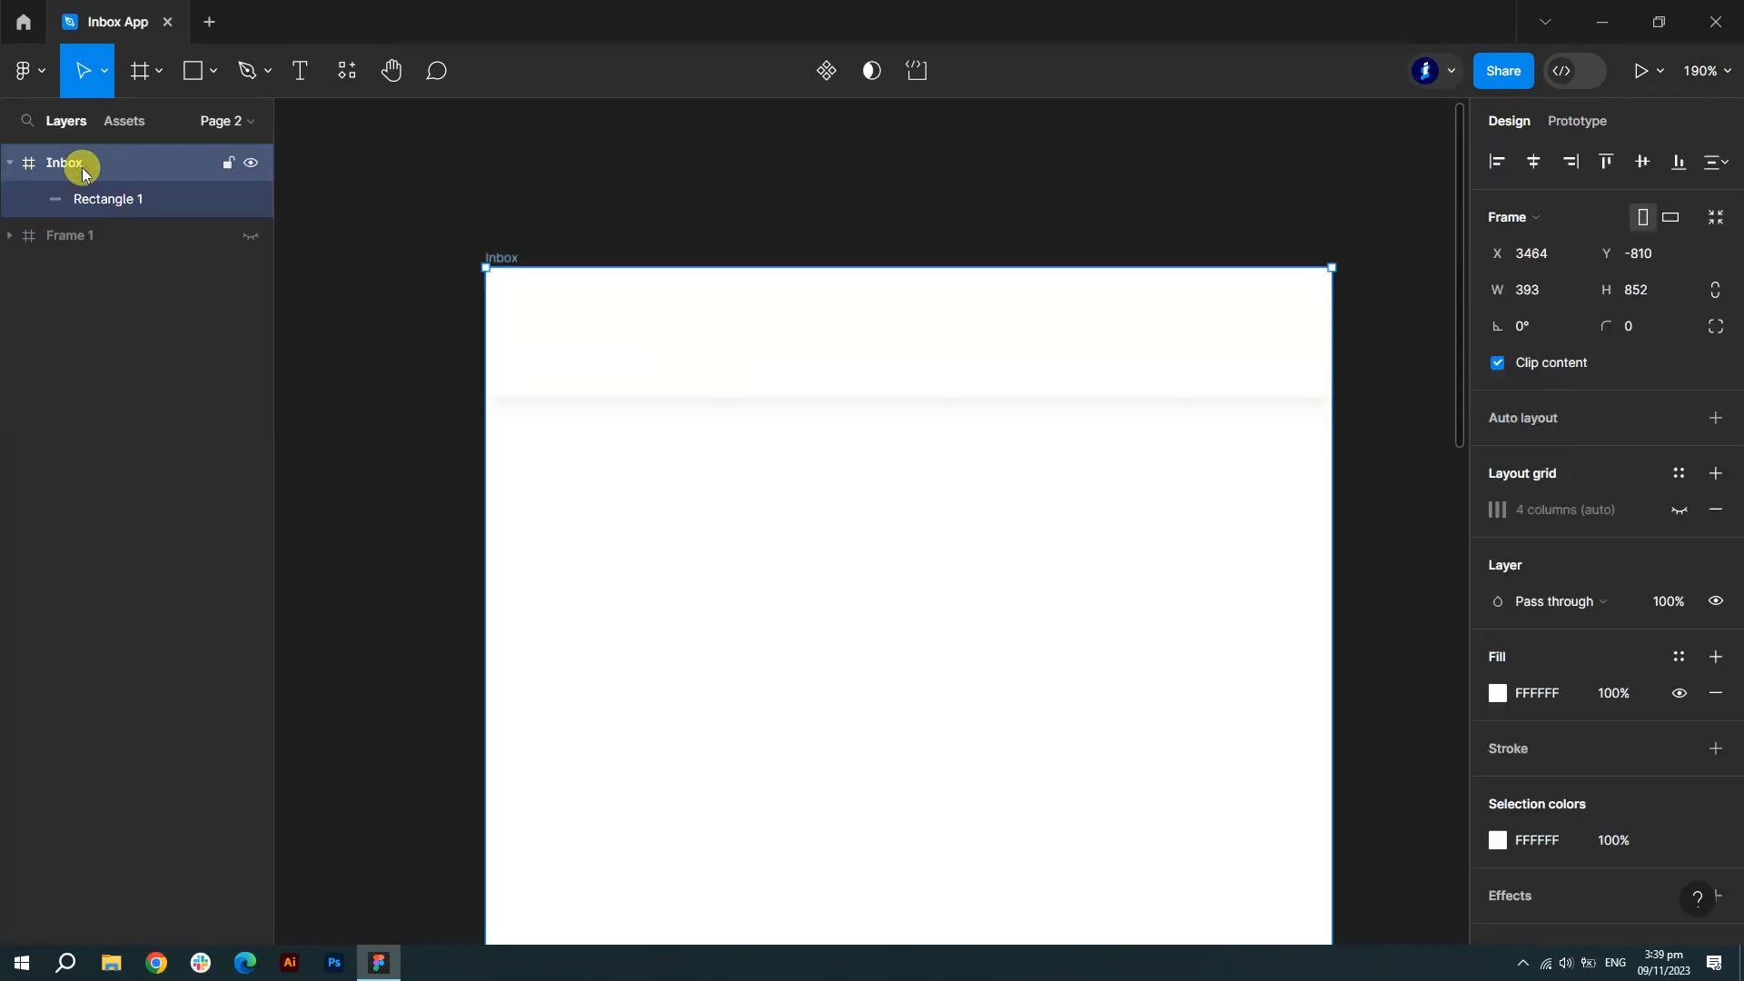
- Draw a 55×23 rectangle in the header's left column with corner radius 7
click(1679, 509)
click(199, 71)
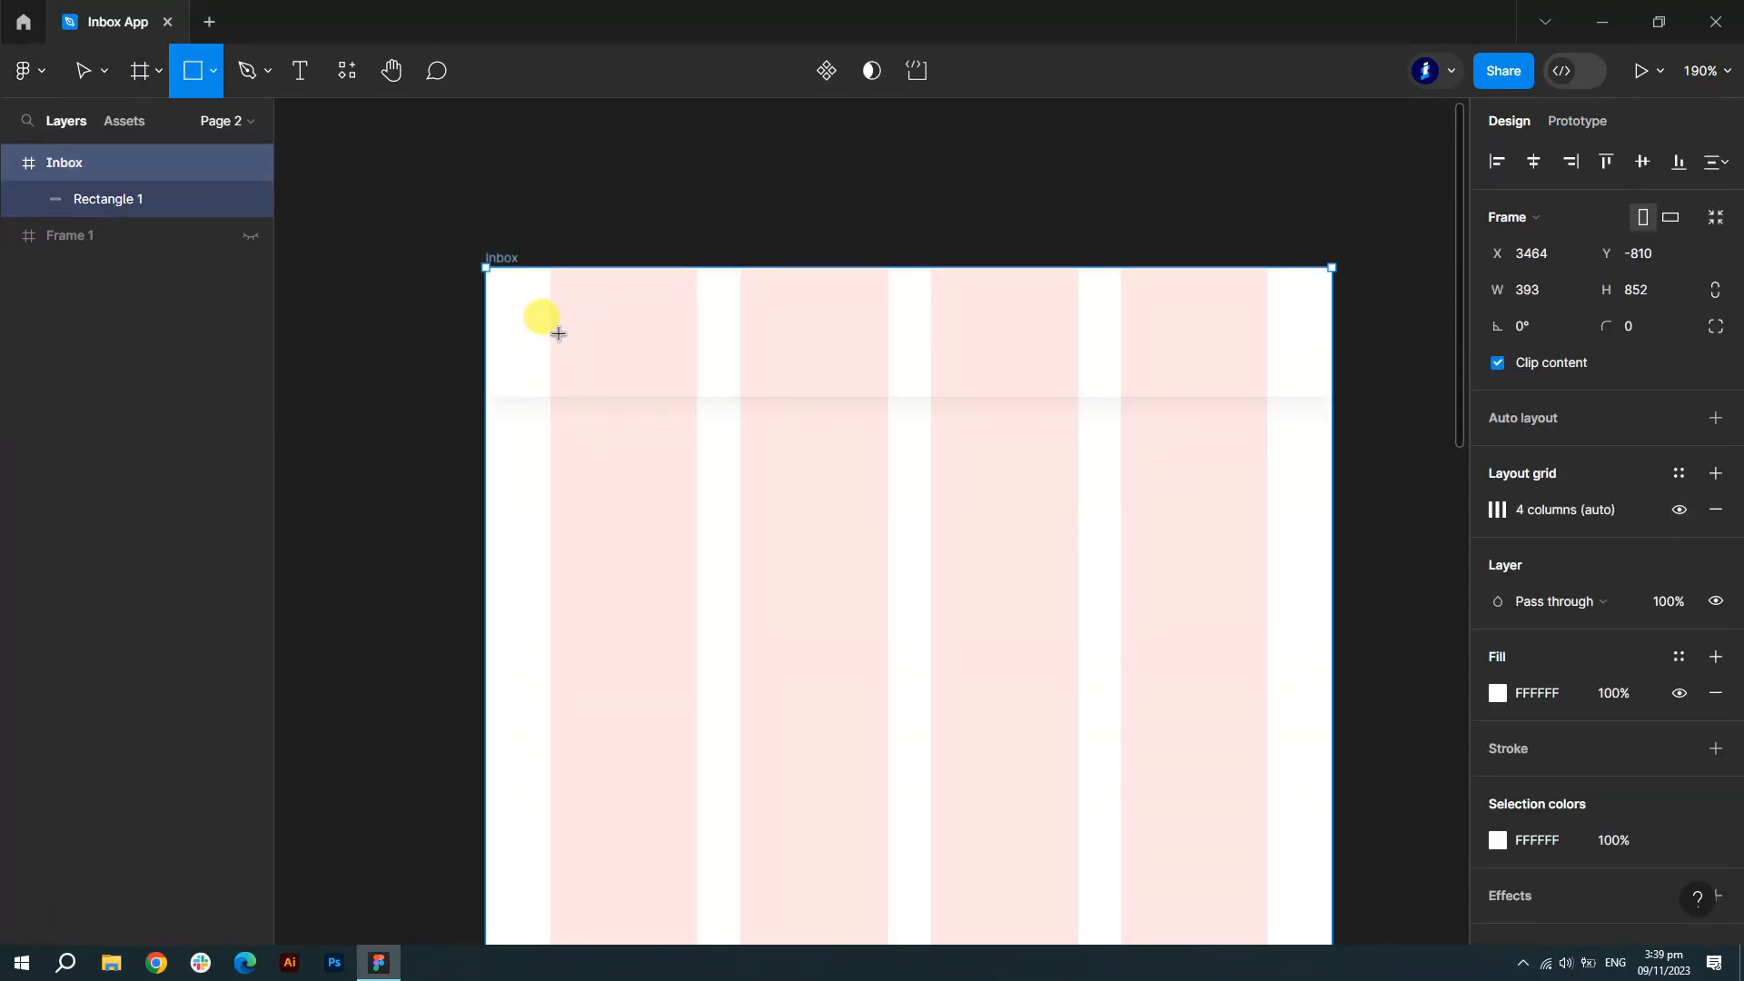
scroll(591, 304, up, 3)
drag(539, 301, 688, 365)
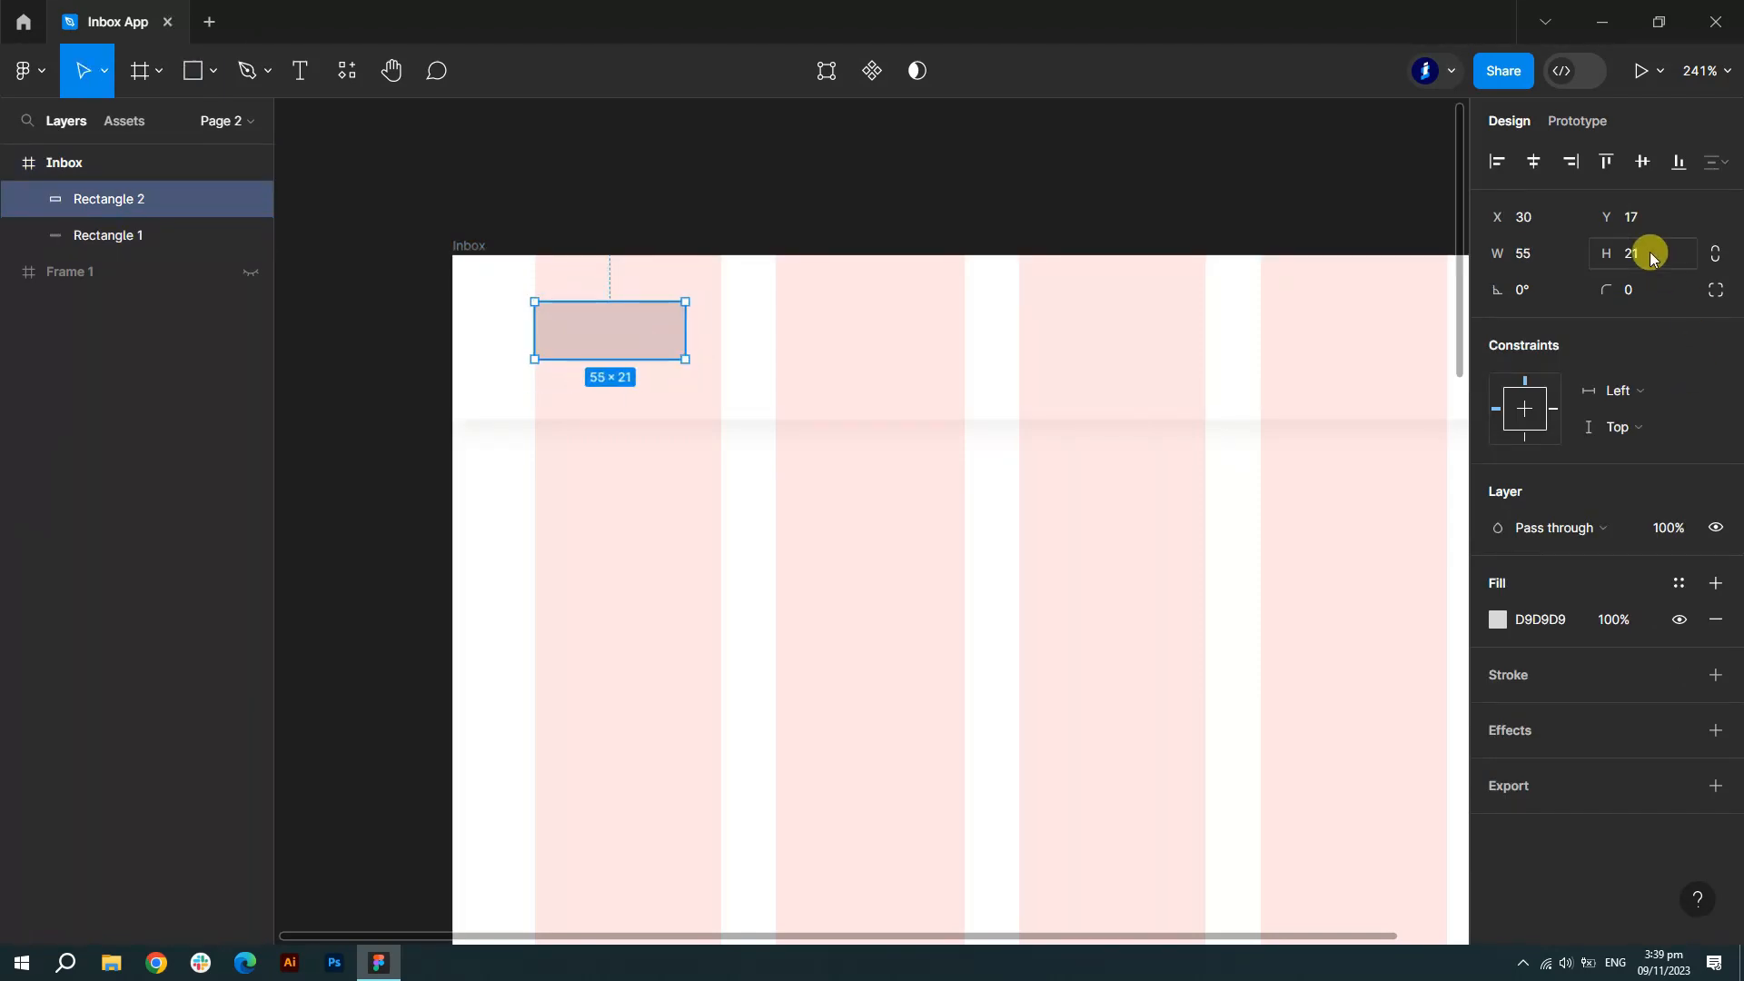
key(Up)
key(Up)
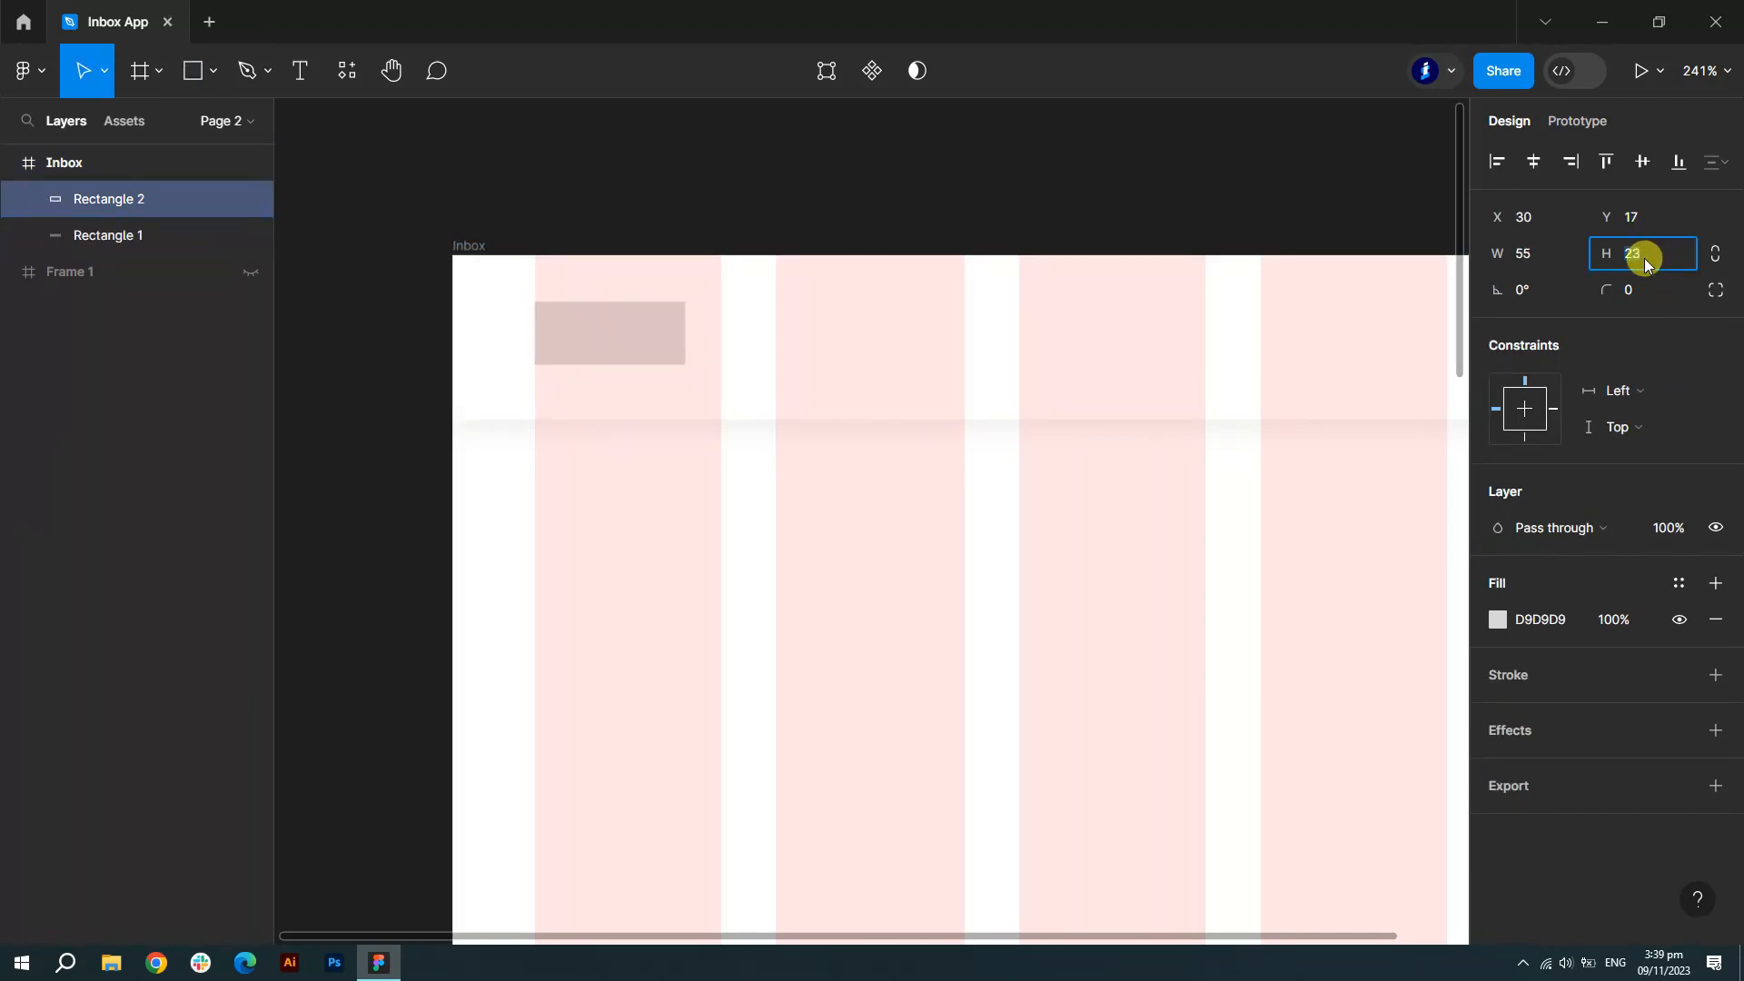
click(1645, 291)
text(4)
key(Return)
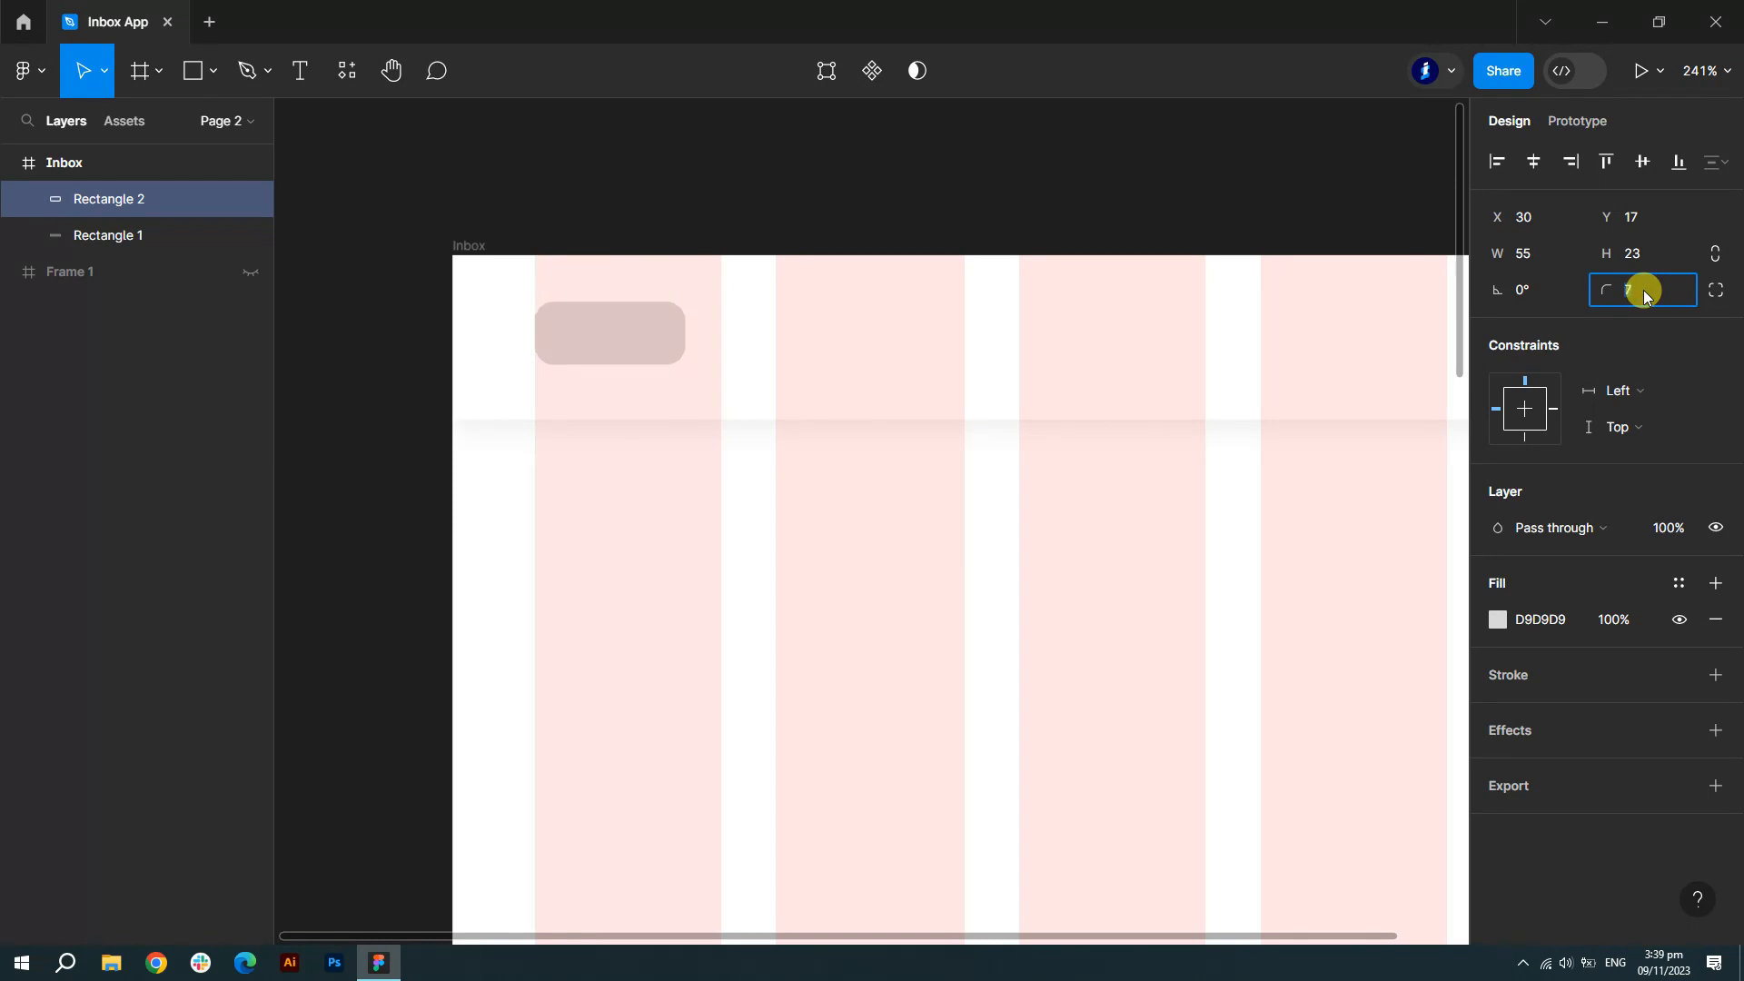
scroll(556, 272, up, 5)
scroll(926, 288, down, 1)
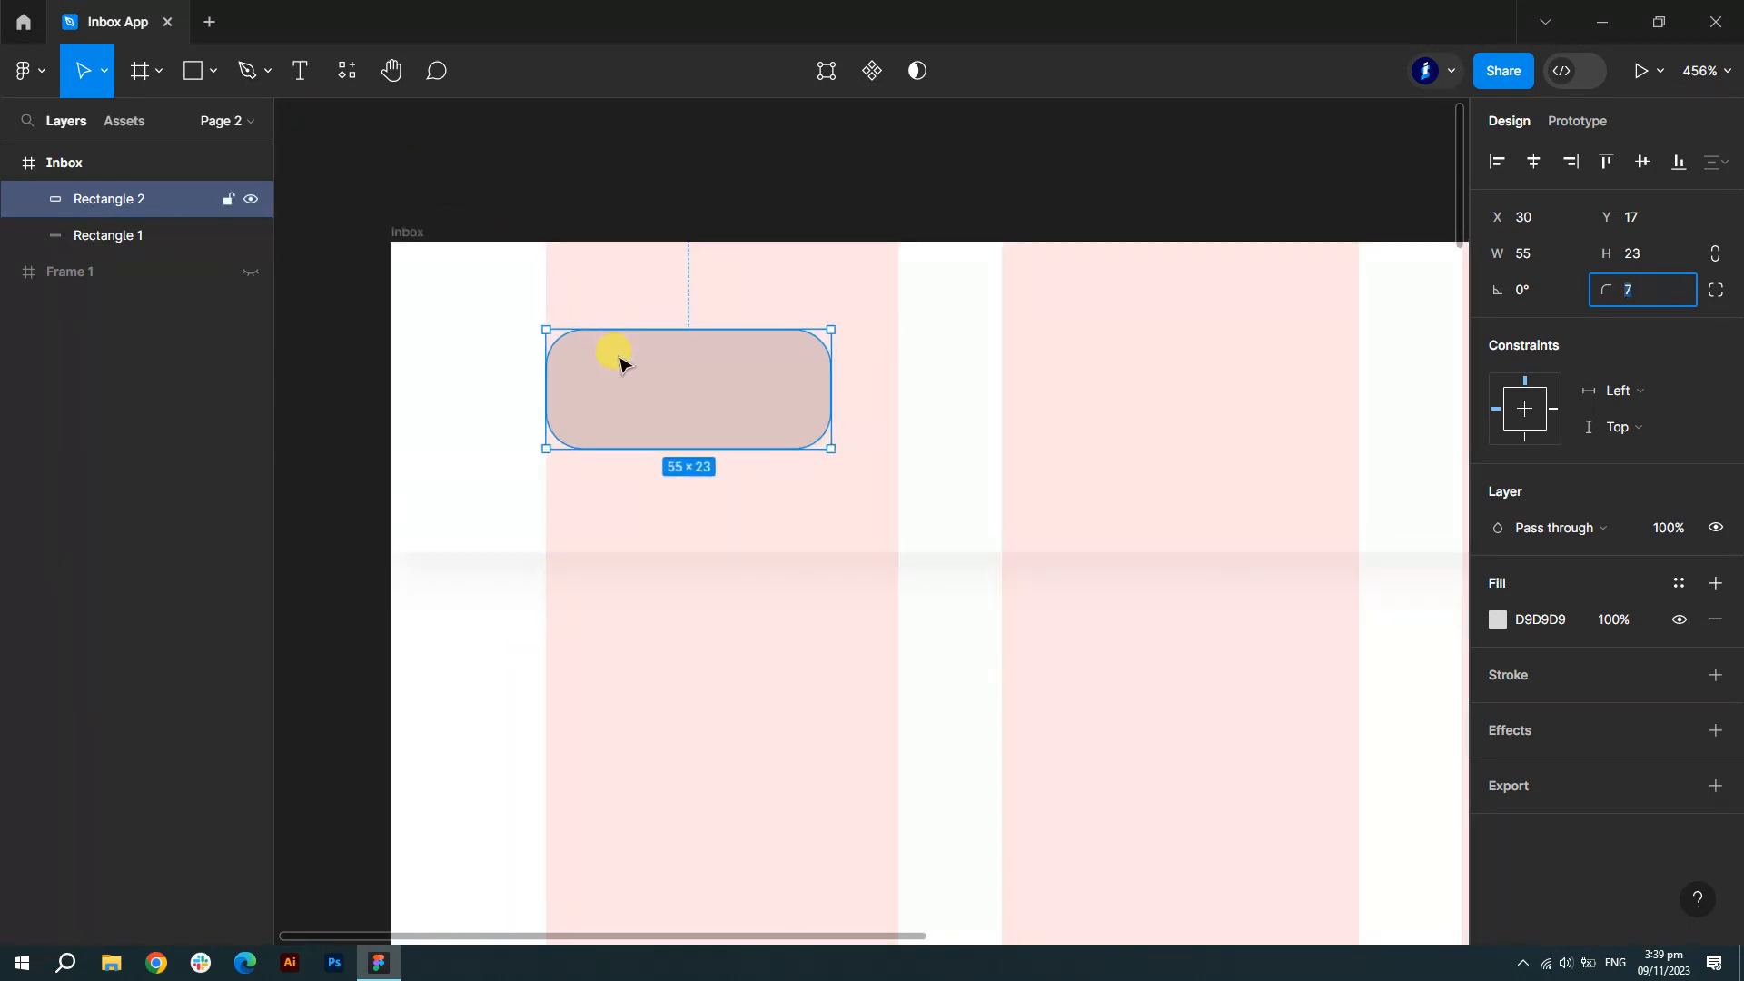
scroll(656, 361, up, 3)
- Add an upside-down 18×18 triangle with radius 2 at the rectangle's lower right
click(209, 71)
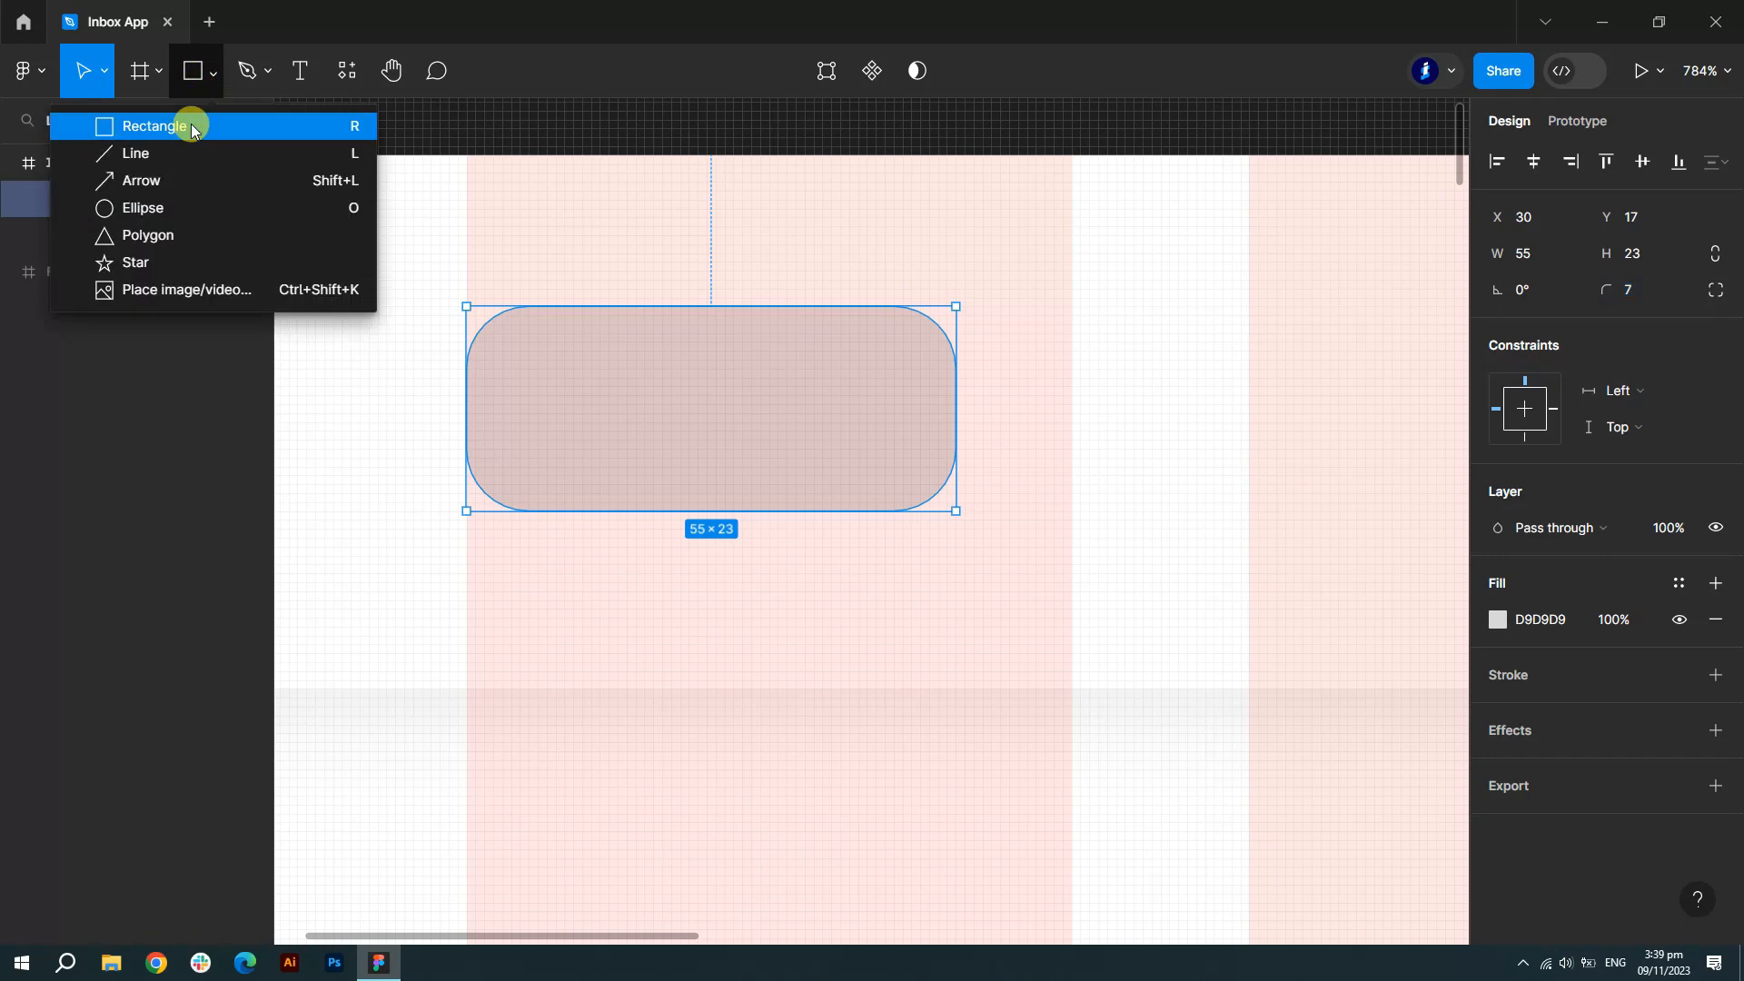
click(182, 235)
drag(786, 404, 944, 571)
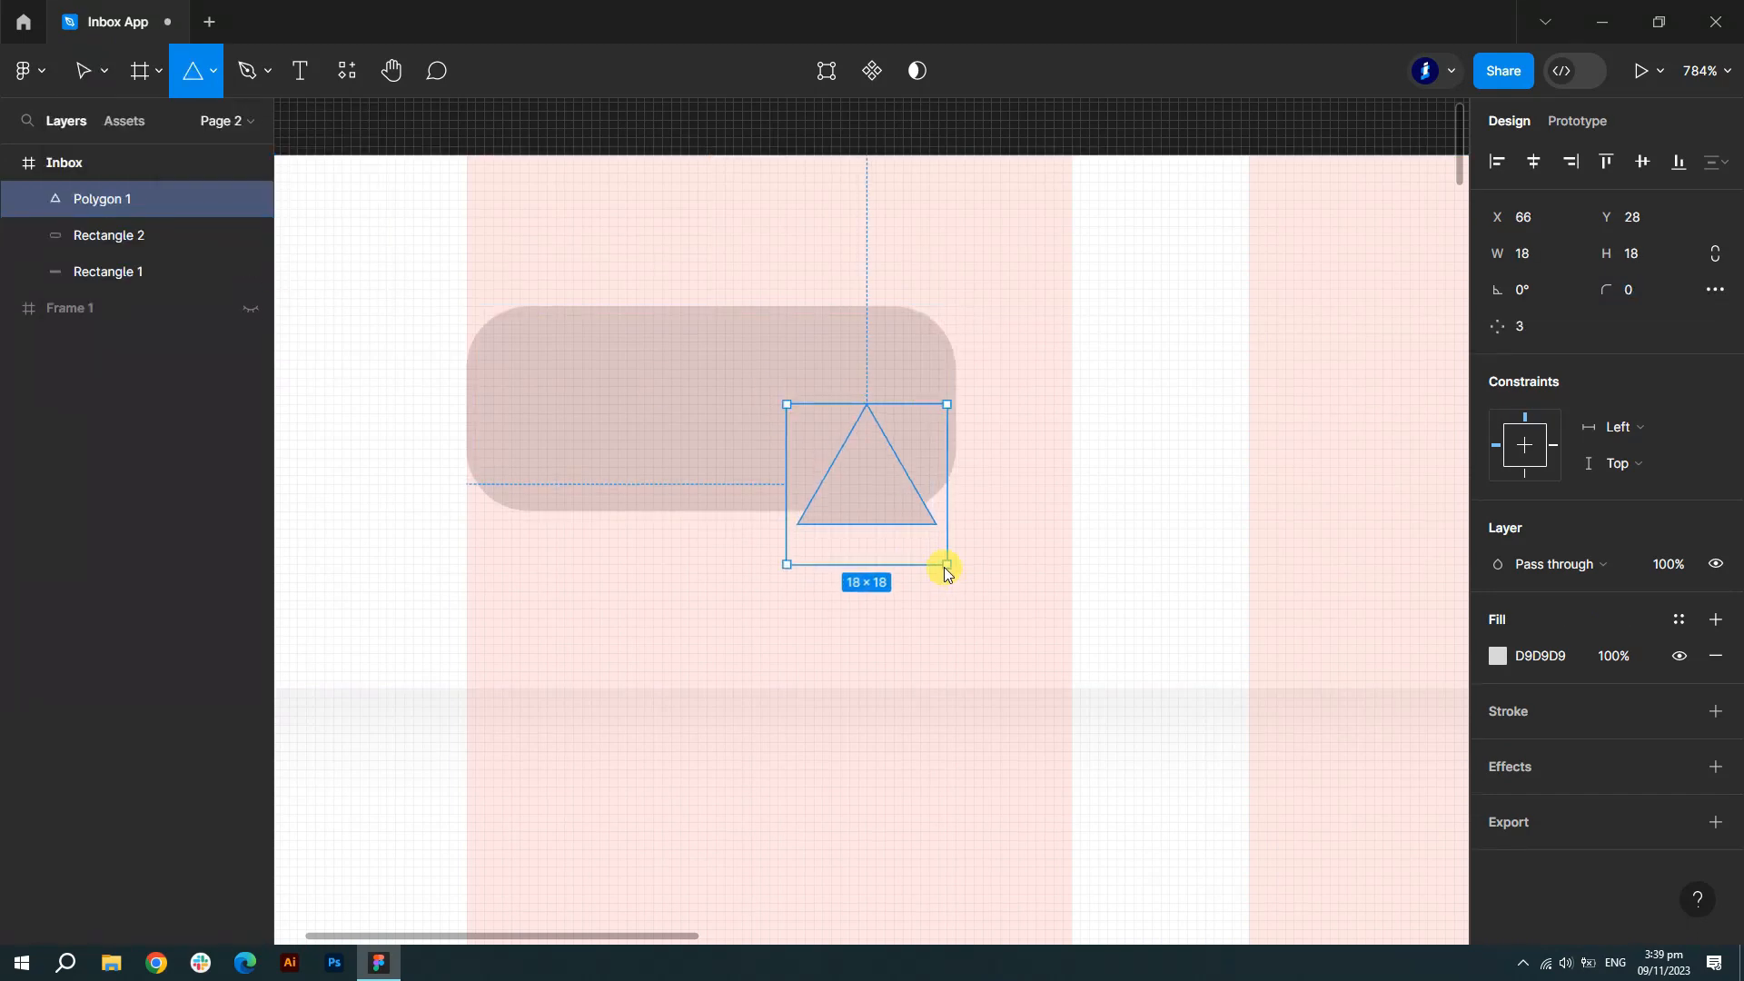
mouse_move(896, 367)
mouse_down()
mouse_move(763, 557)
mouse_move(781, 572)
mouse_up()
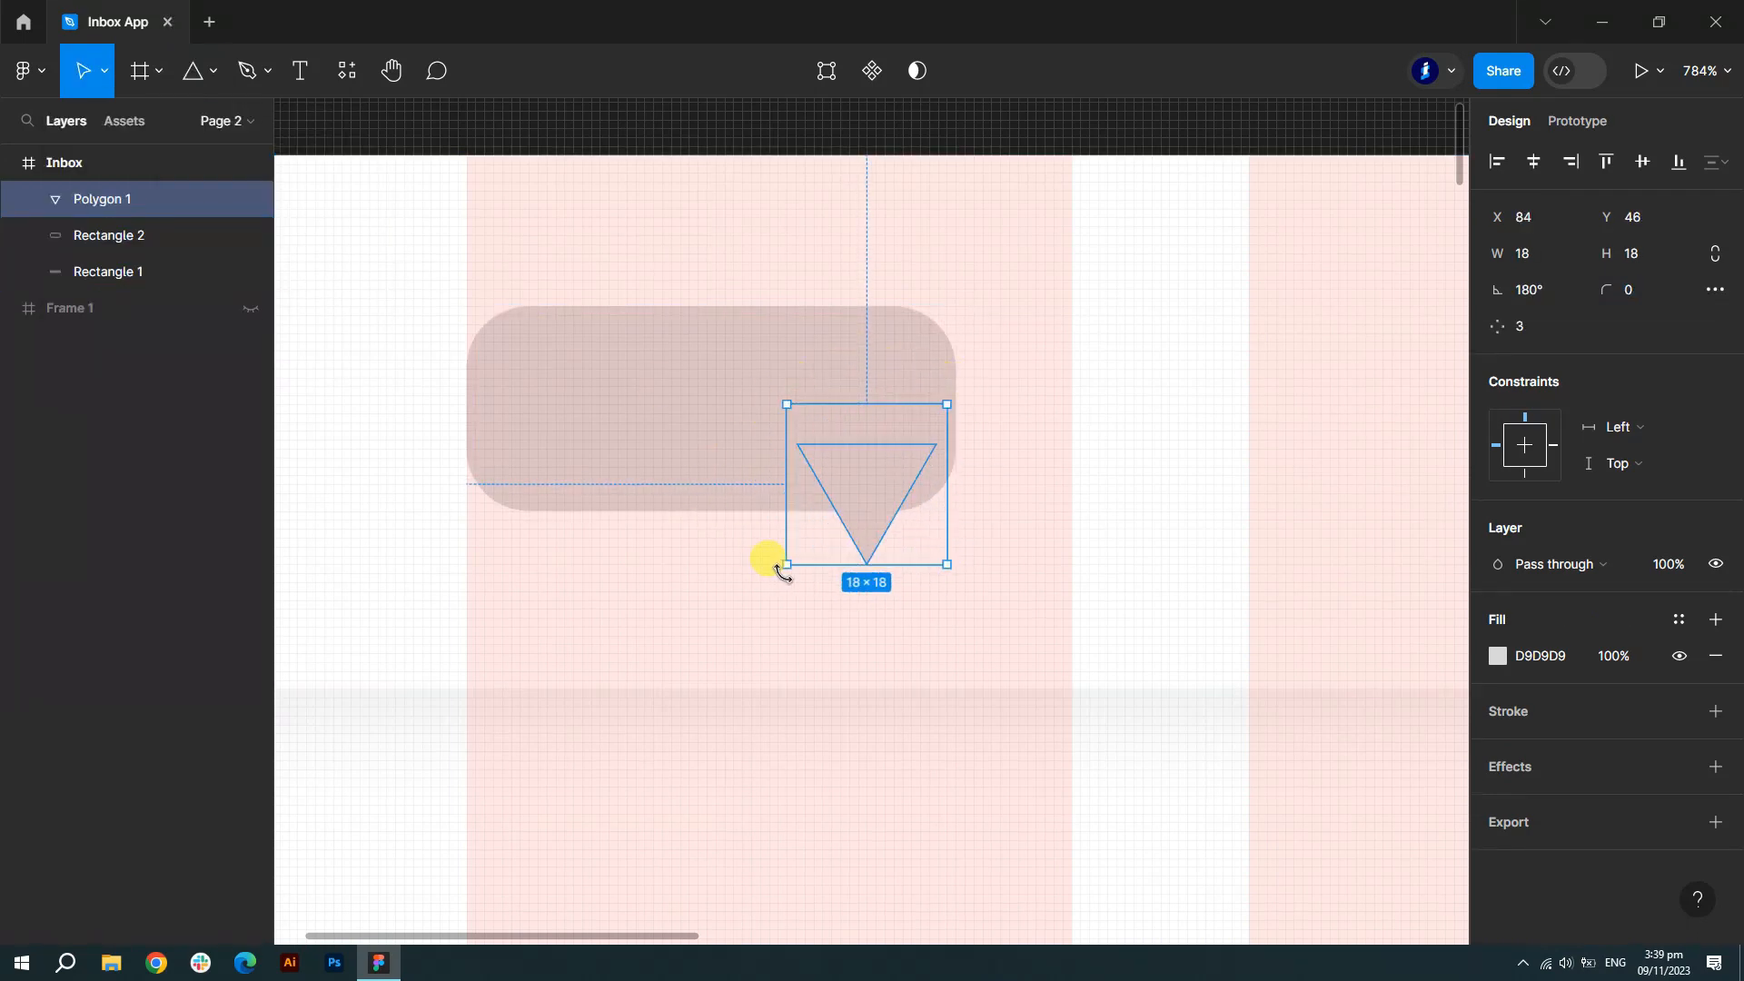
drag(855, 482, 867, 496)
key(Left)
drag(878, 567, 873, 547)
scroll(934, 377, down, 2)
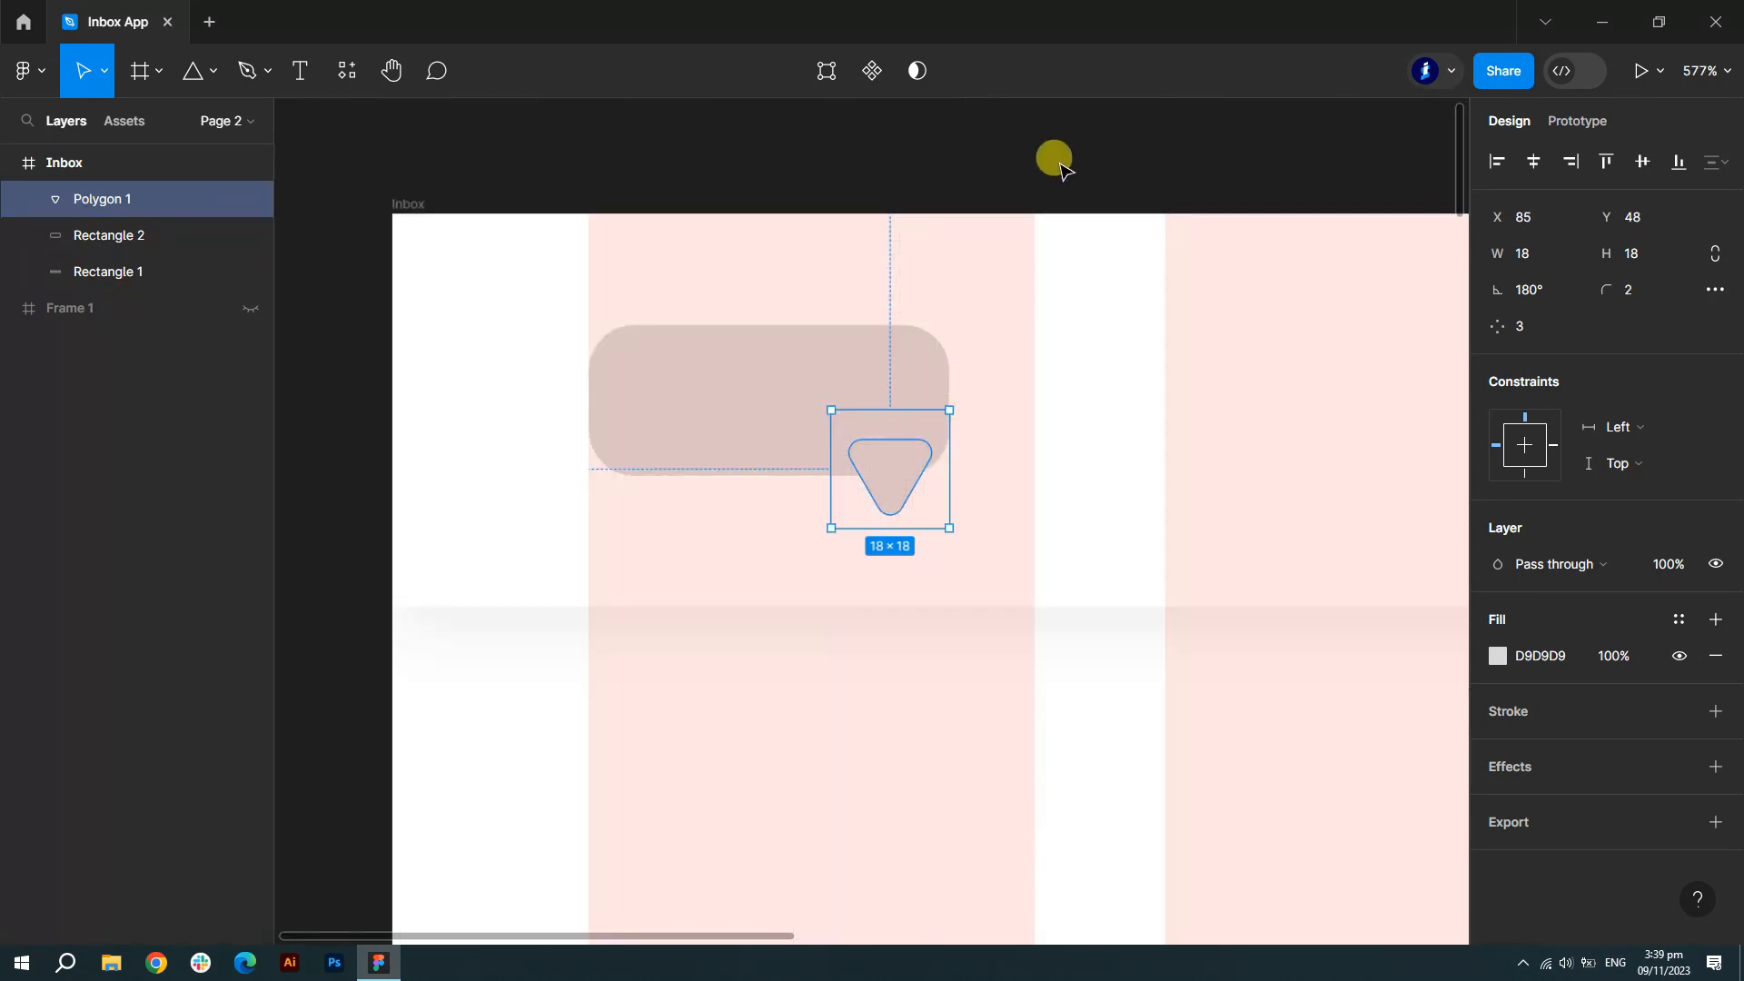
click(1056, 163)
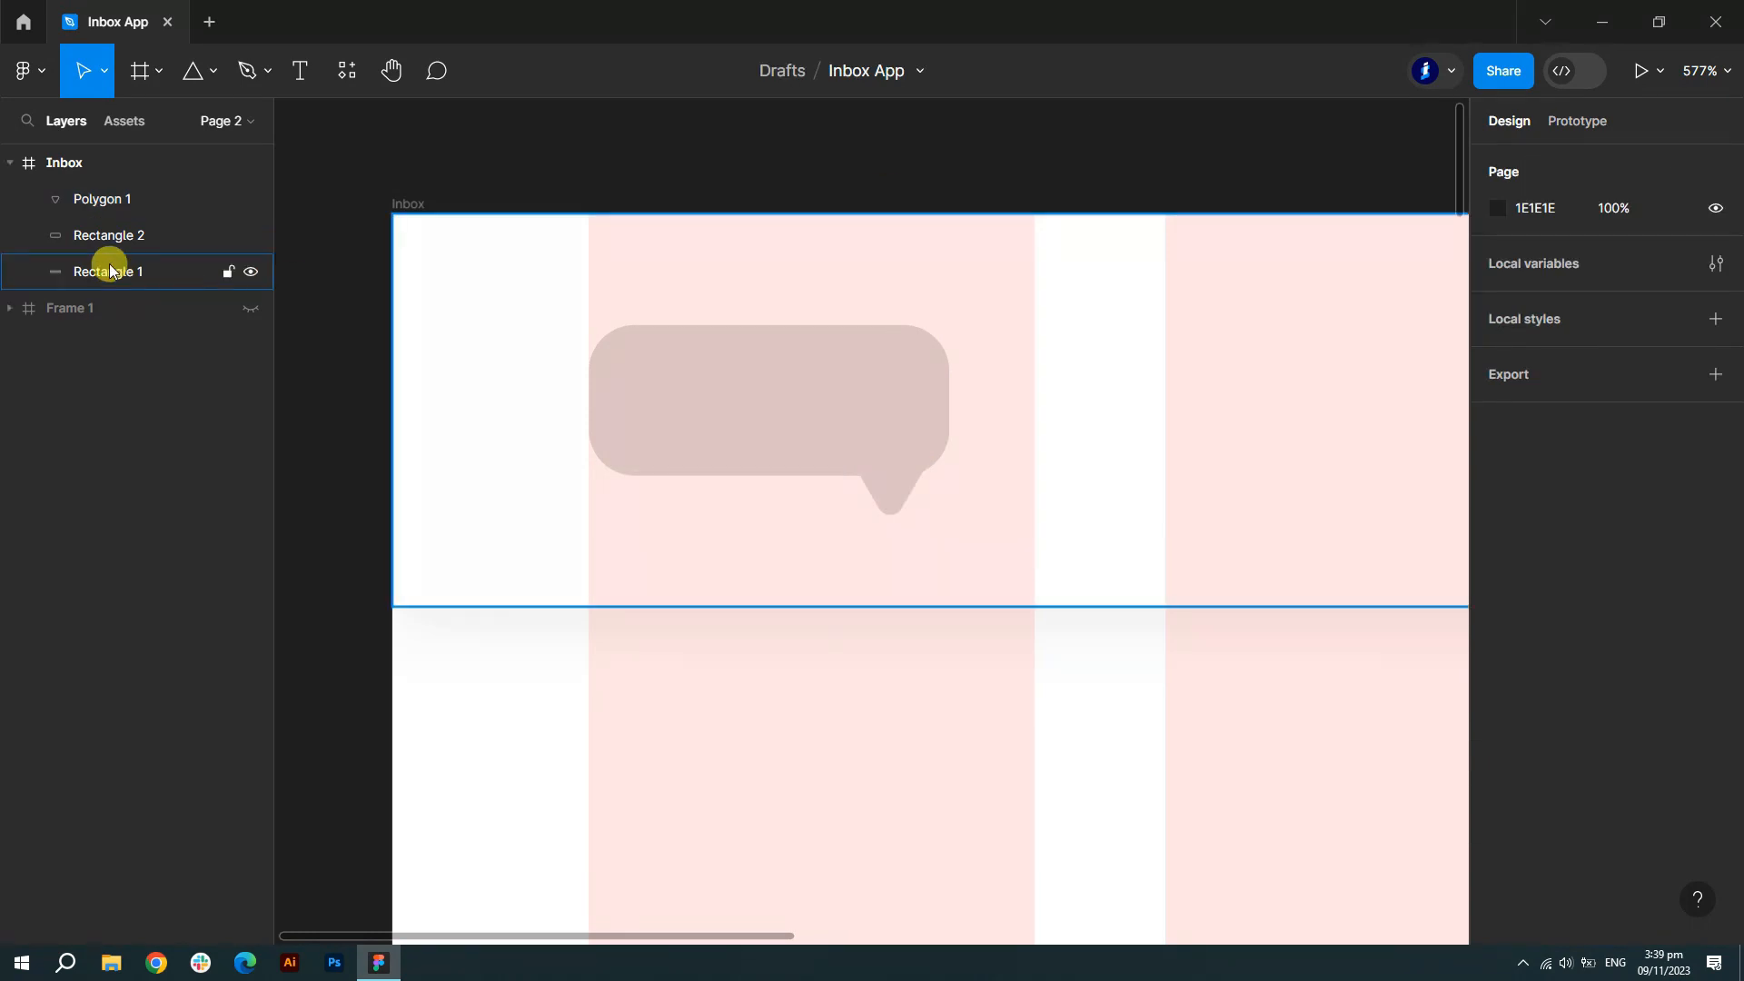
- Hide the column grid and narrow the triangle to 13 wide
click(107, 235)
shift+click(100, 198)
click(194, 166)
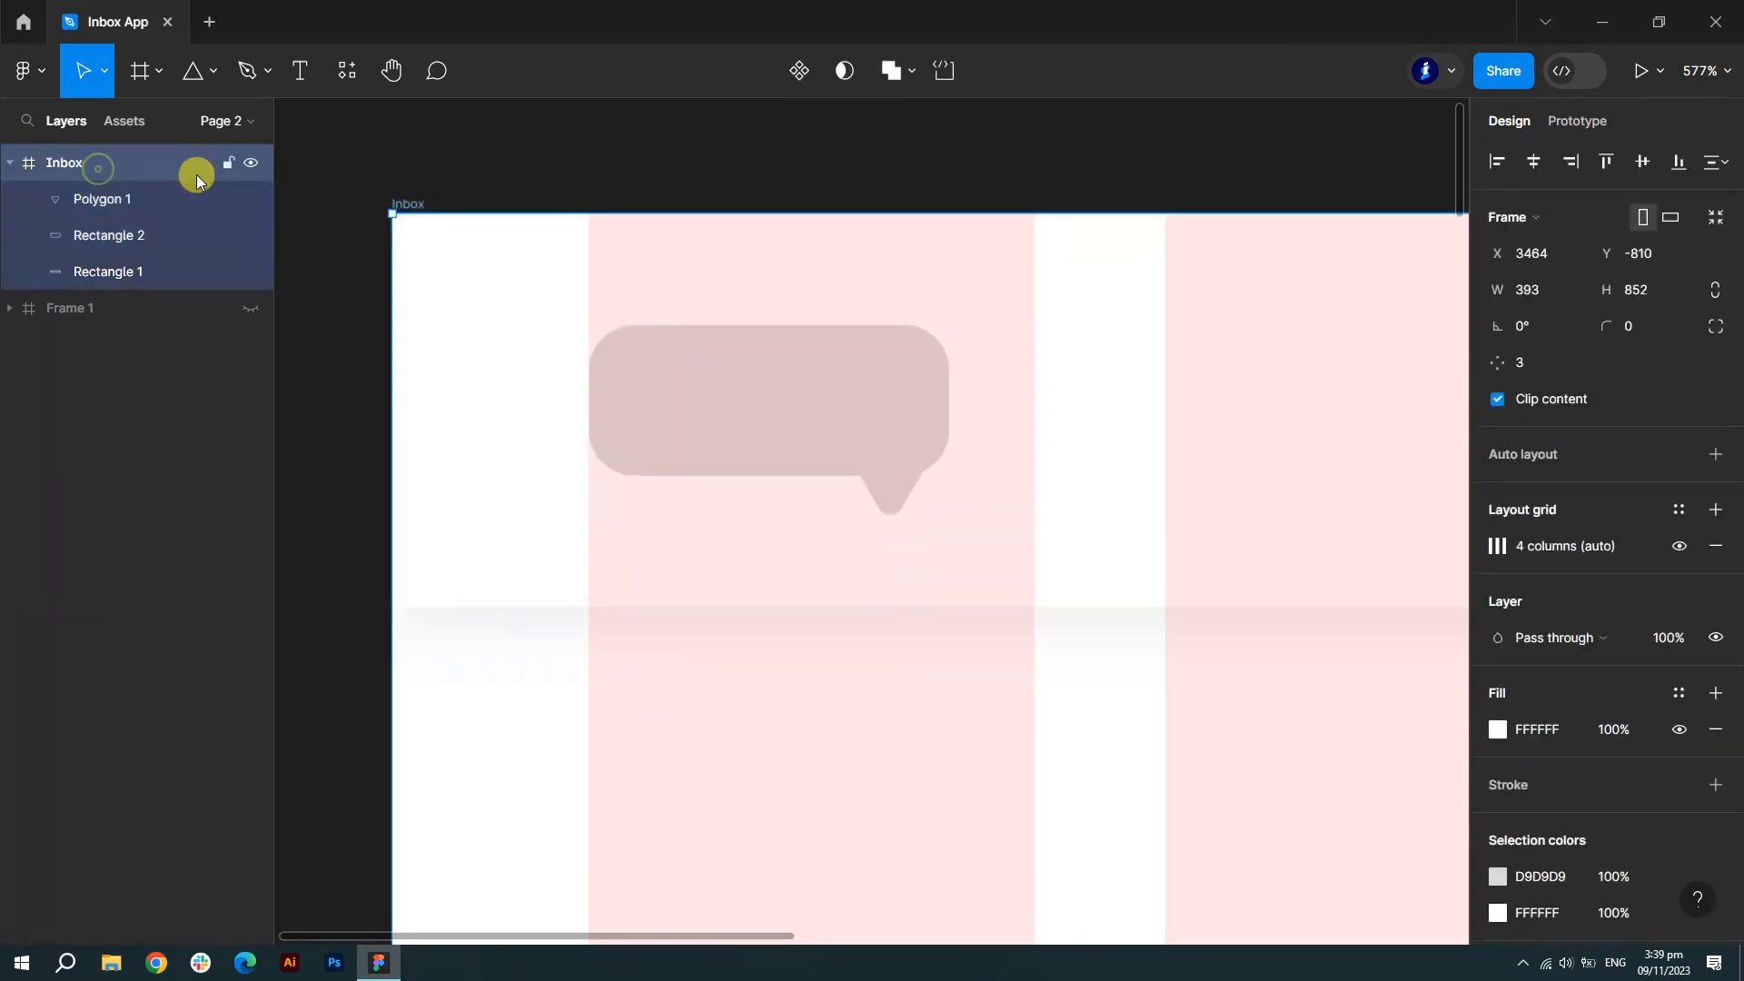
click(1680, 546)
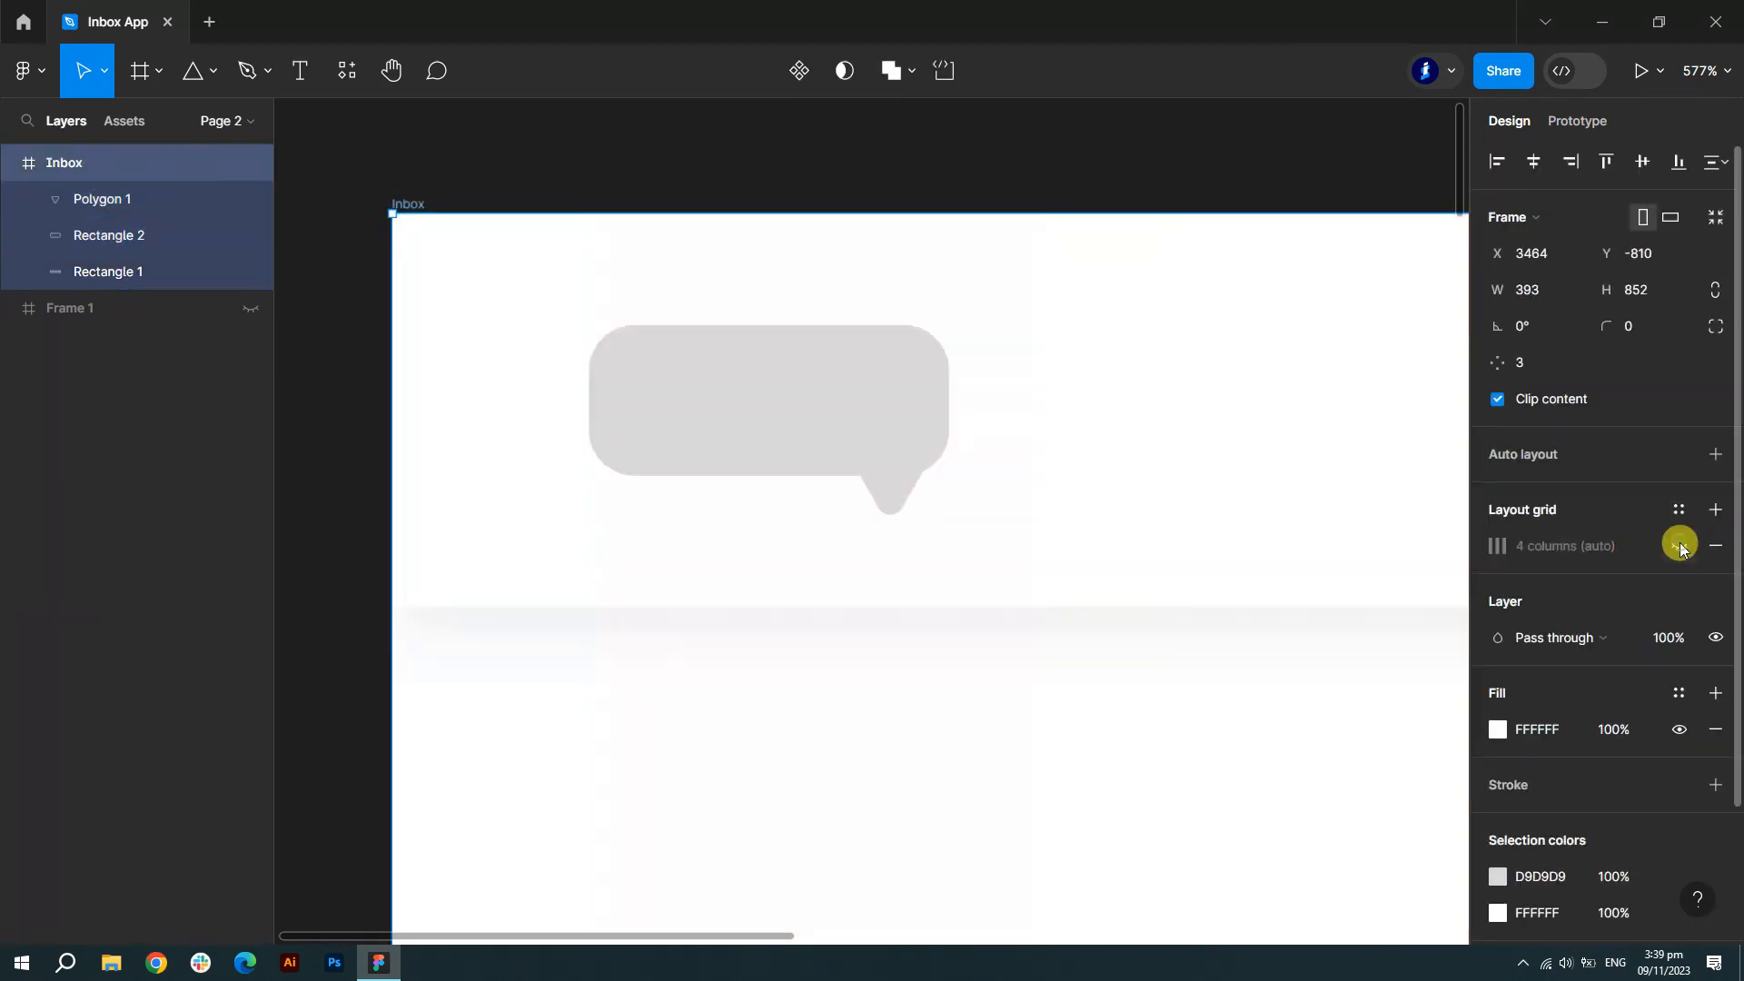
click(87, 200)
drag(829, 463, 907, 474)
- Union the triangle and rectangle into one bubble and fill it with the purple document colour
shift+click(112, 234)
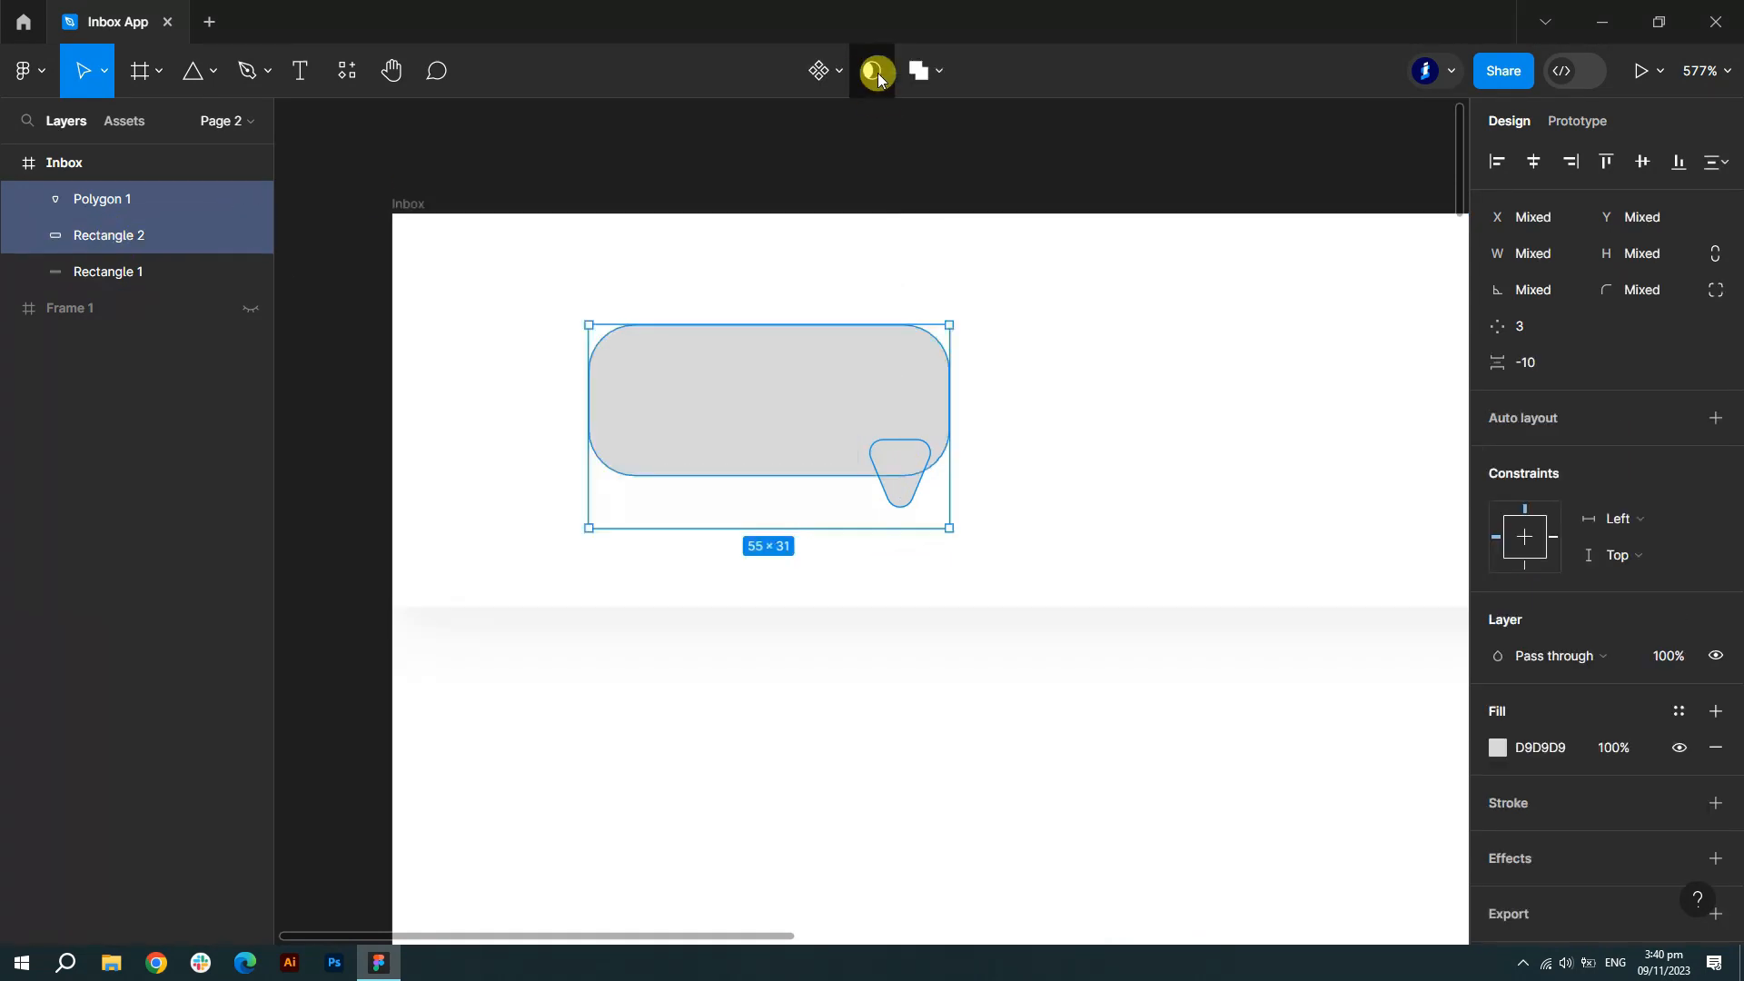
click(924, 70)
click(916, 127)
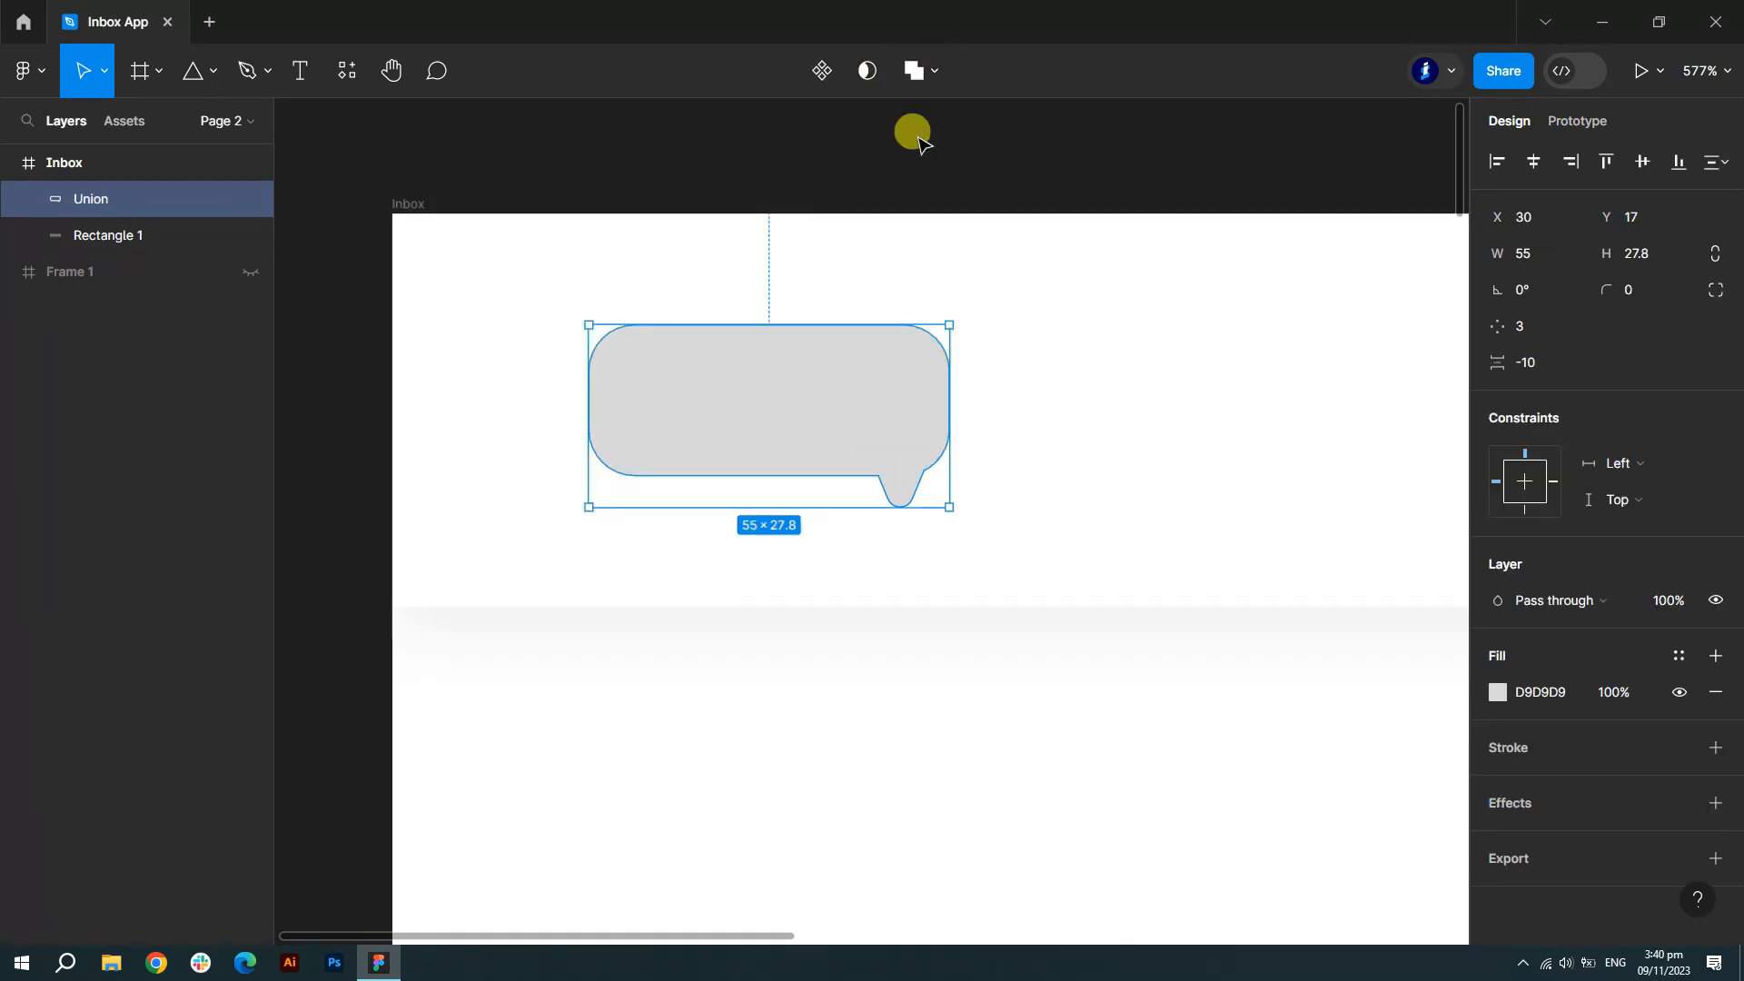
click(1498, 693)
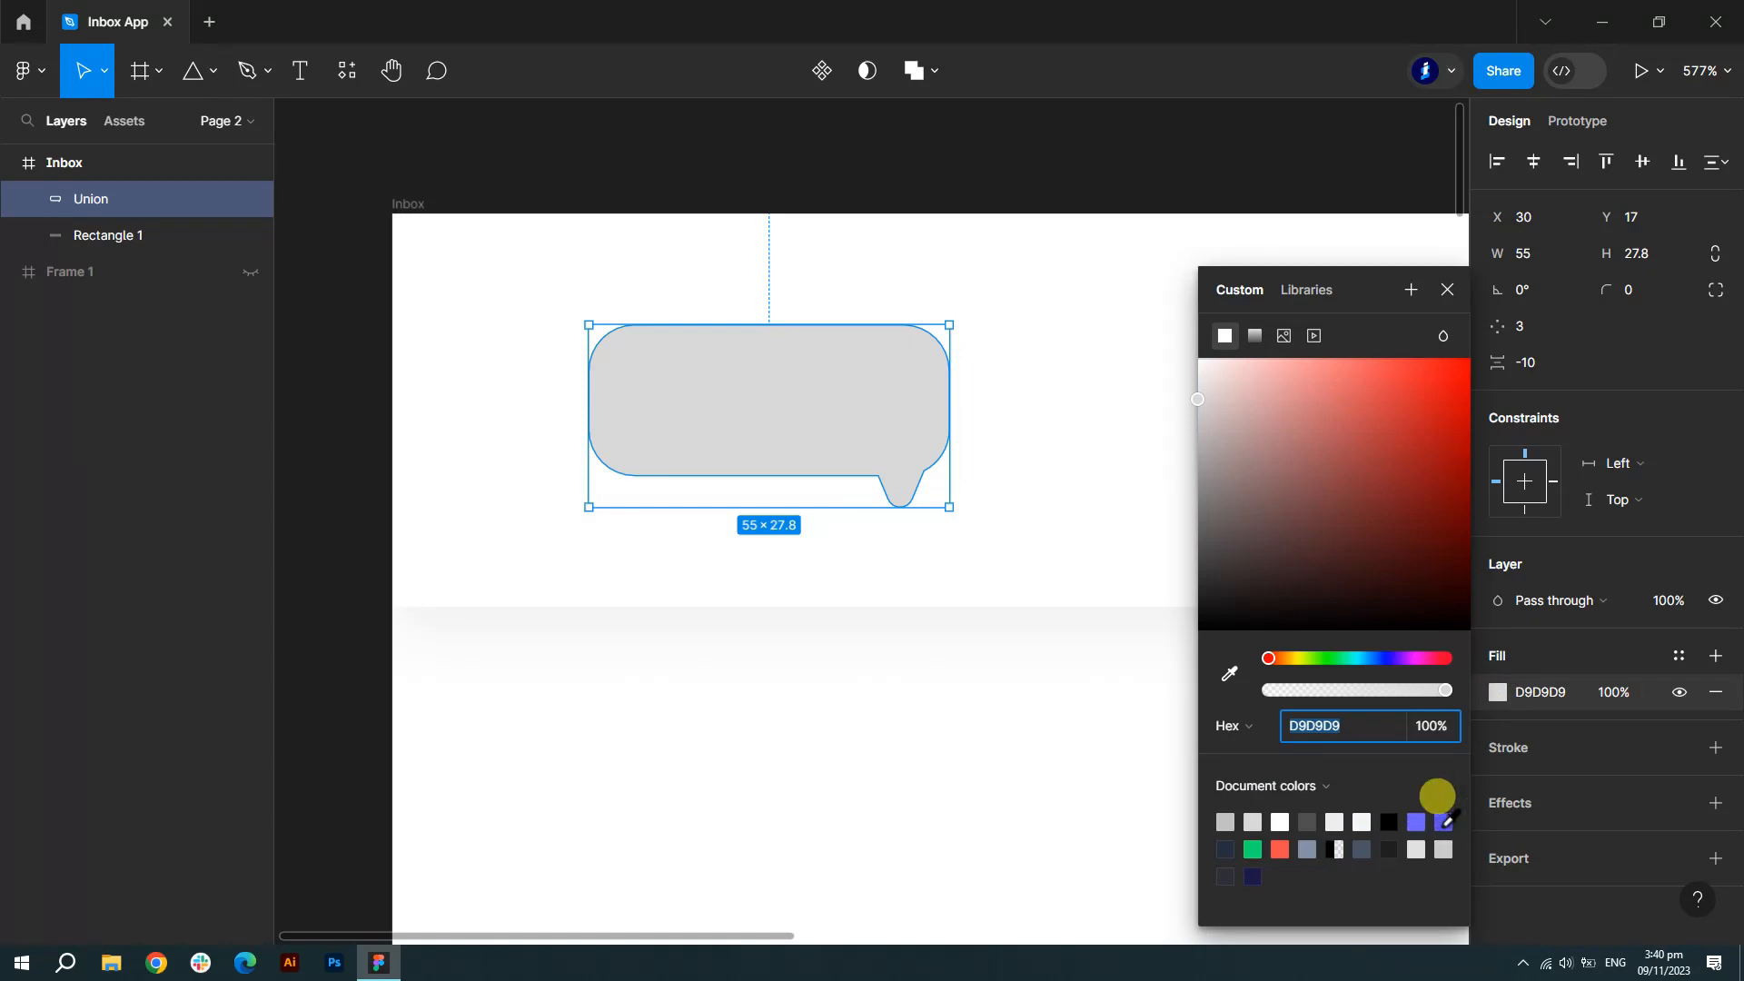
click(1443, 820)
click(1447, 289)
click(942, 672)
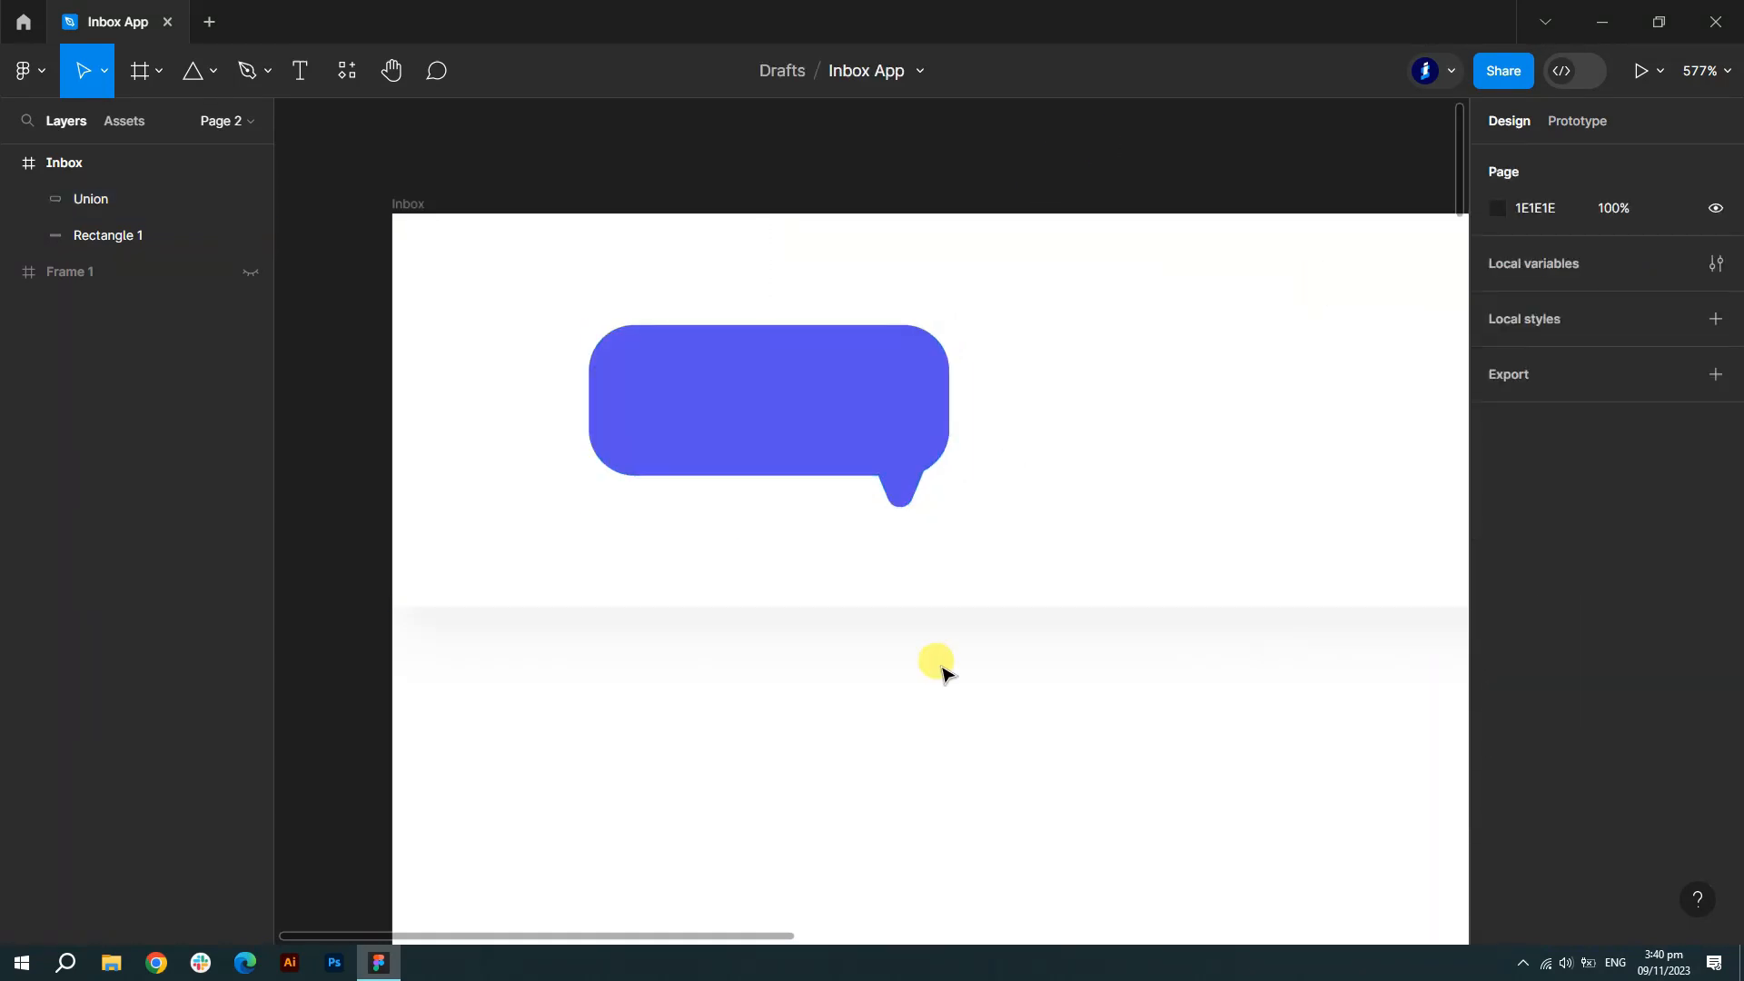
scroll(573, 654, down, 10)
scroll(751, 600, up, 8)
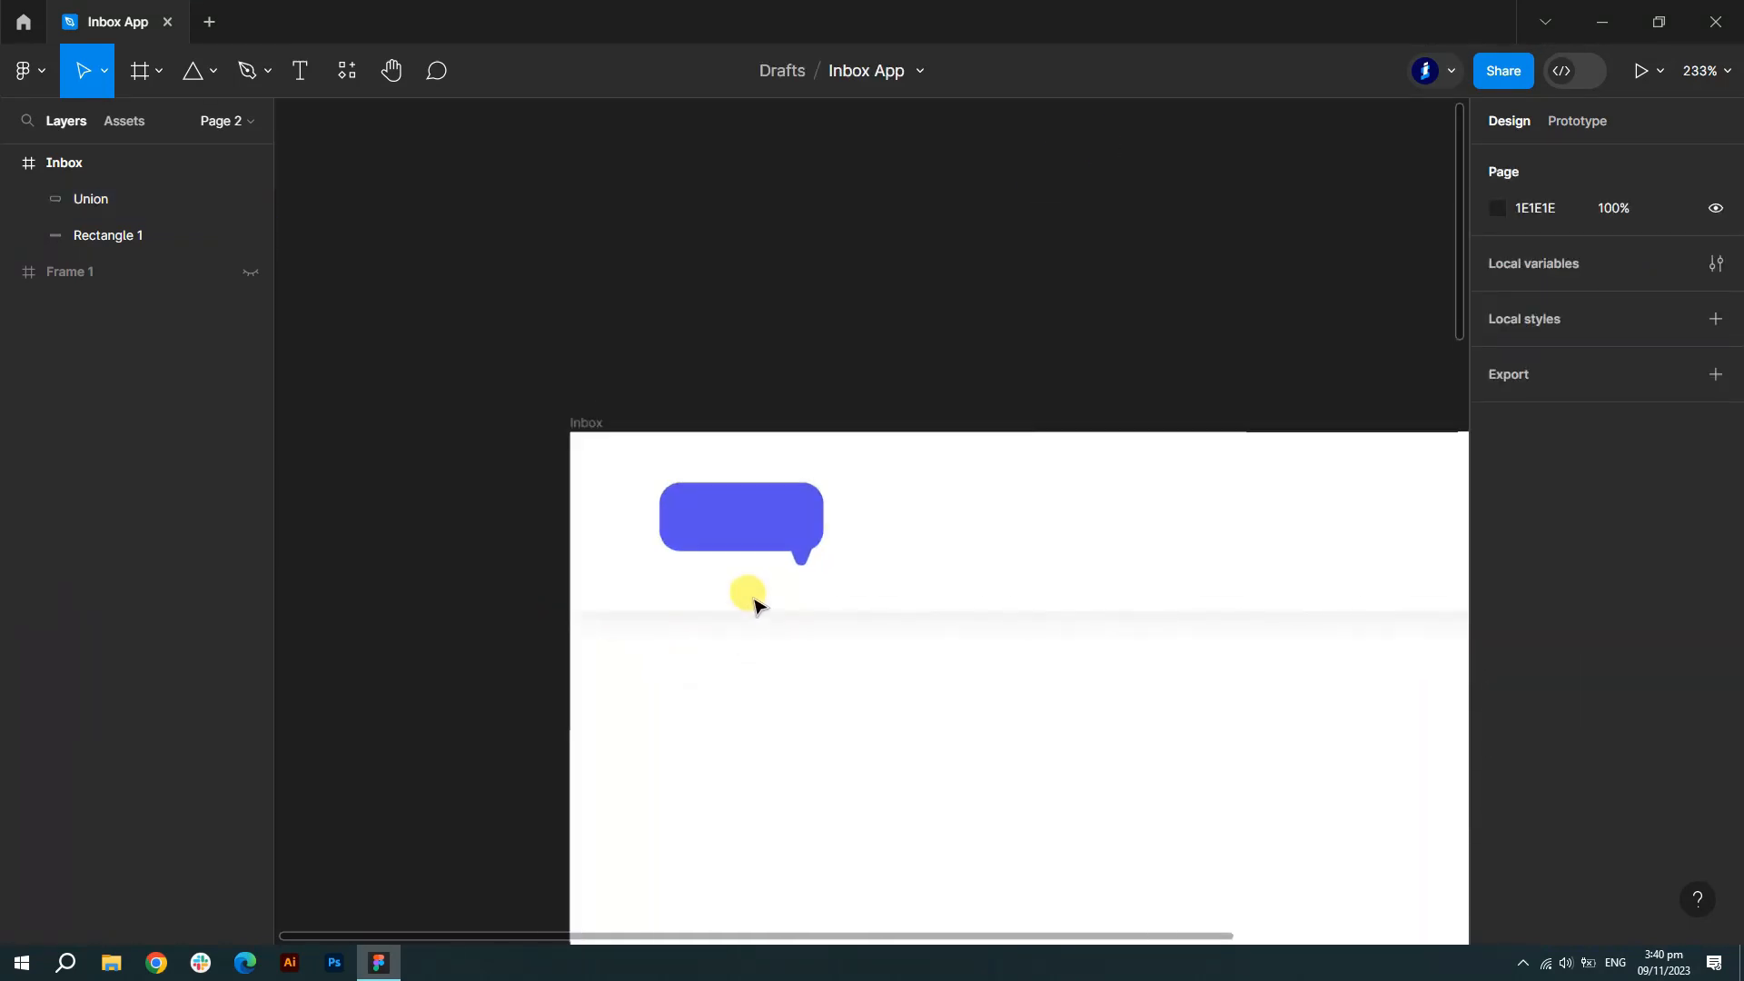
- Add a white bold 10 pt 'Inbox' label centred inside the speech bubble
click(297, 73)
click(662, 482)
text(Inbox)
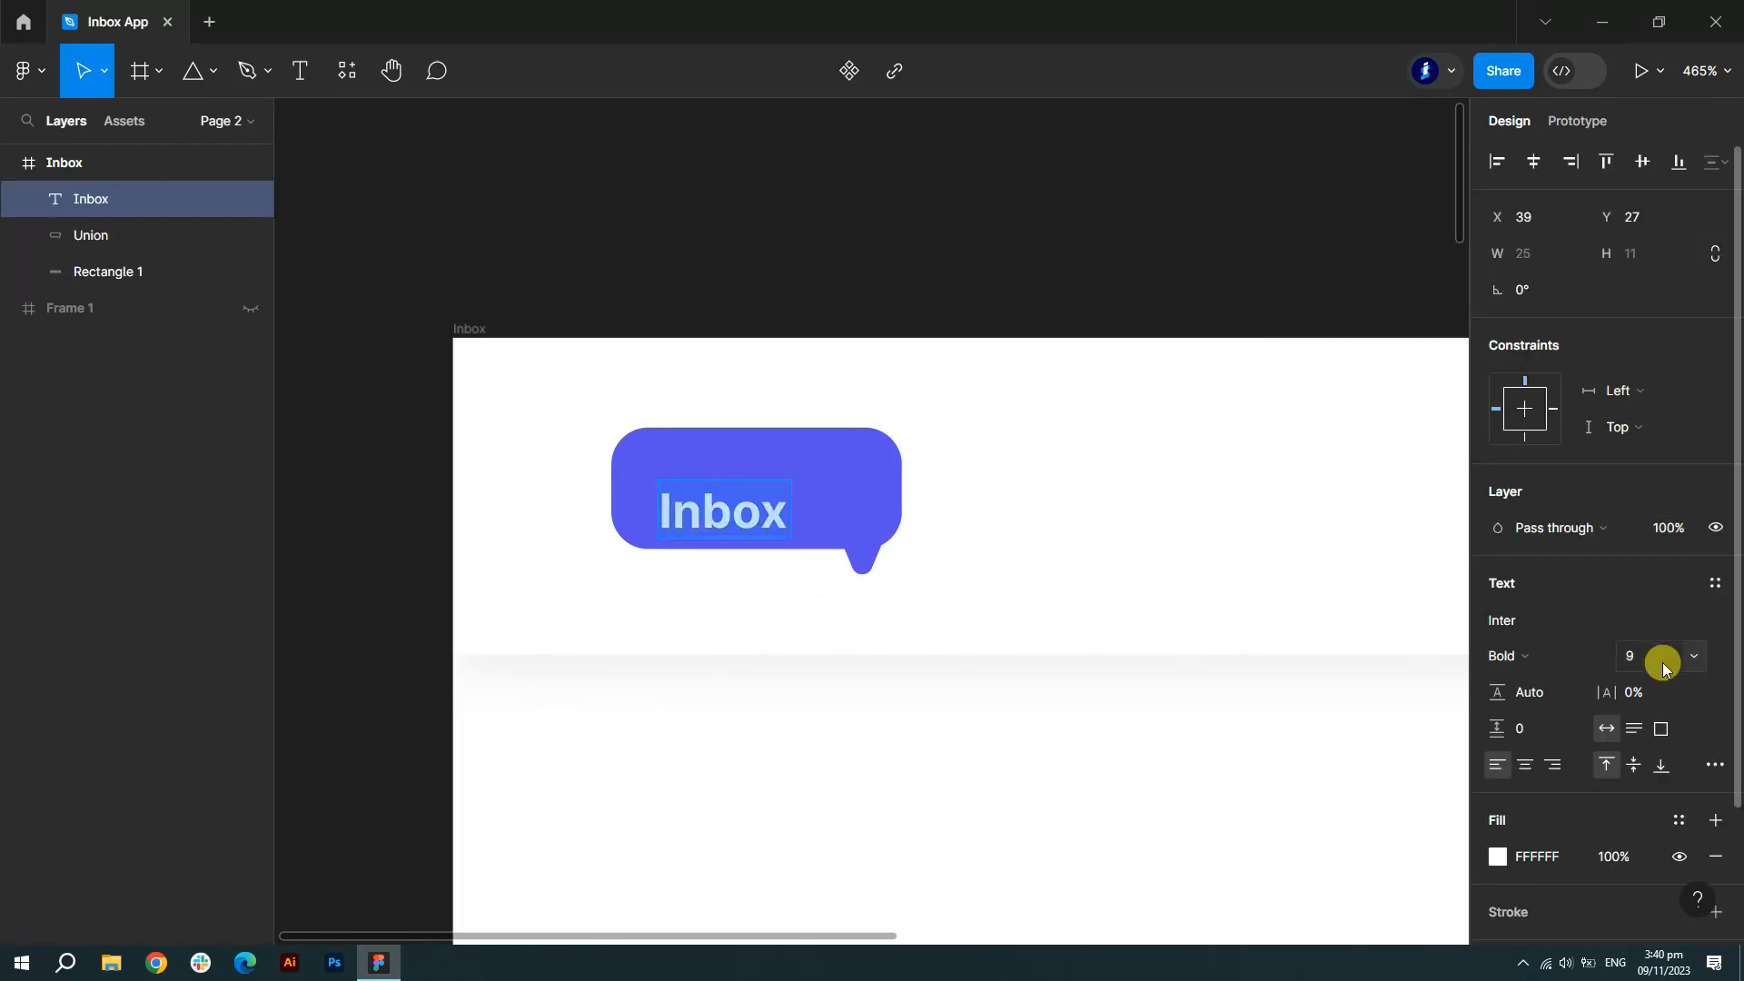
click(1696, 658)
click(1663, 506)
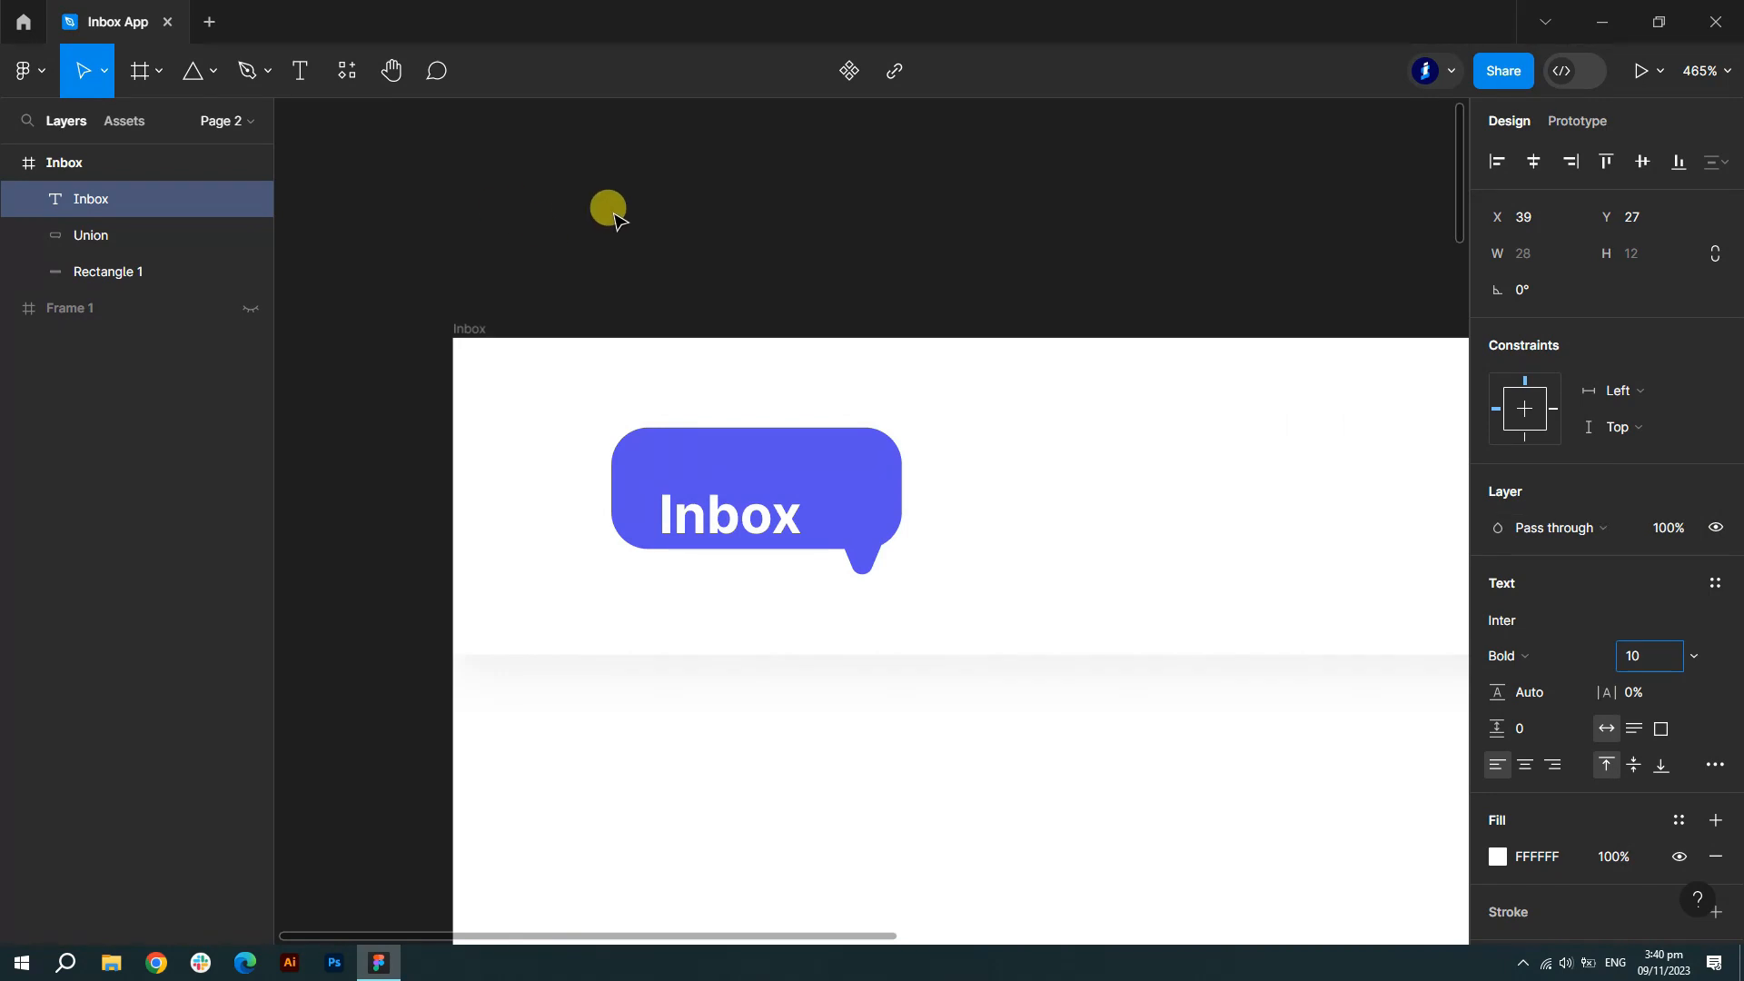
click(646, 253)
drag(736, 516, 756, 498)
click(939, 243)
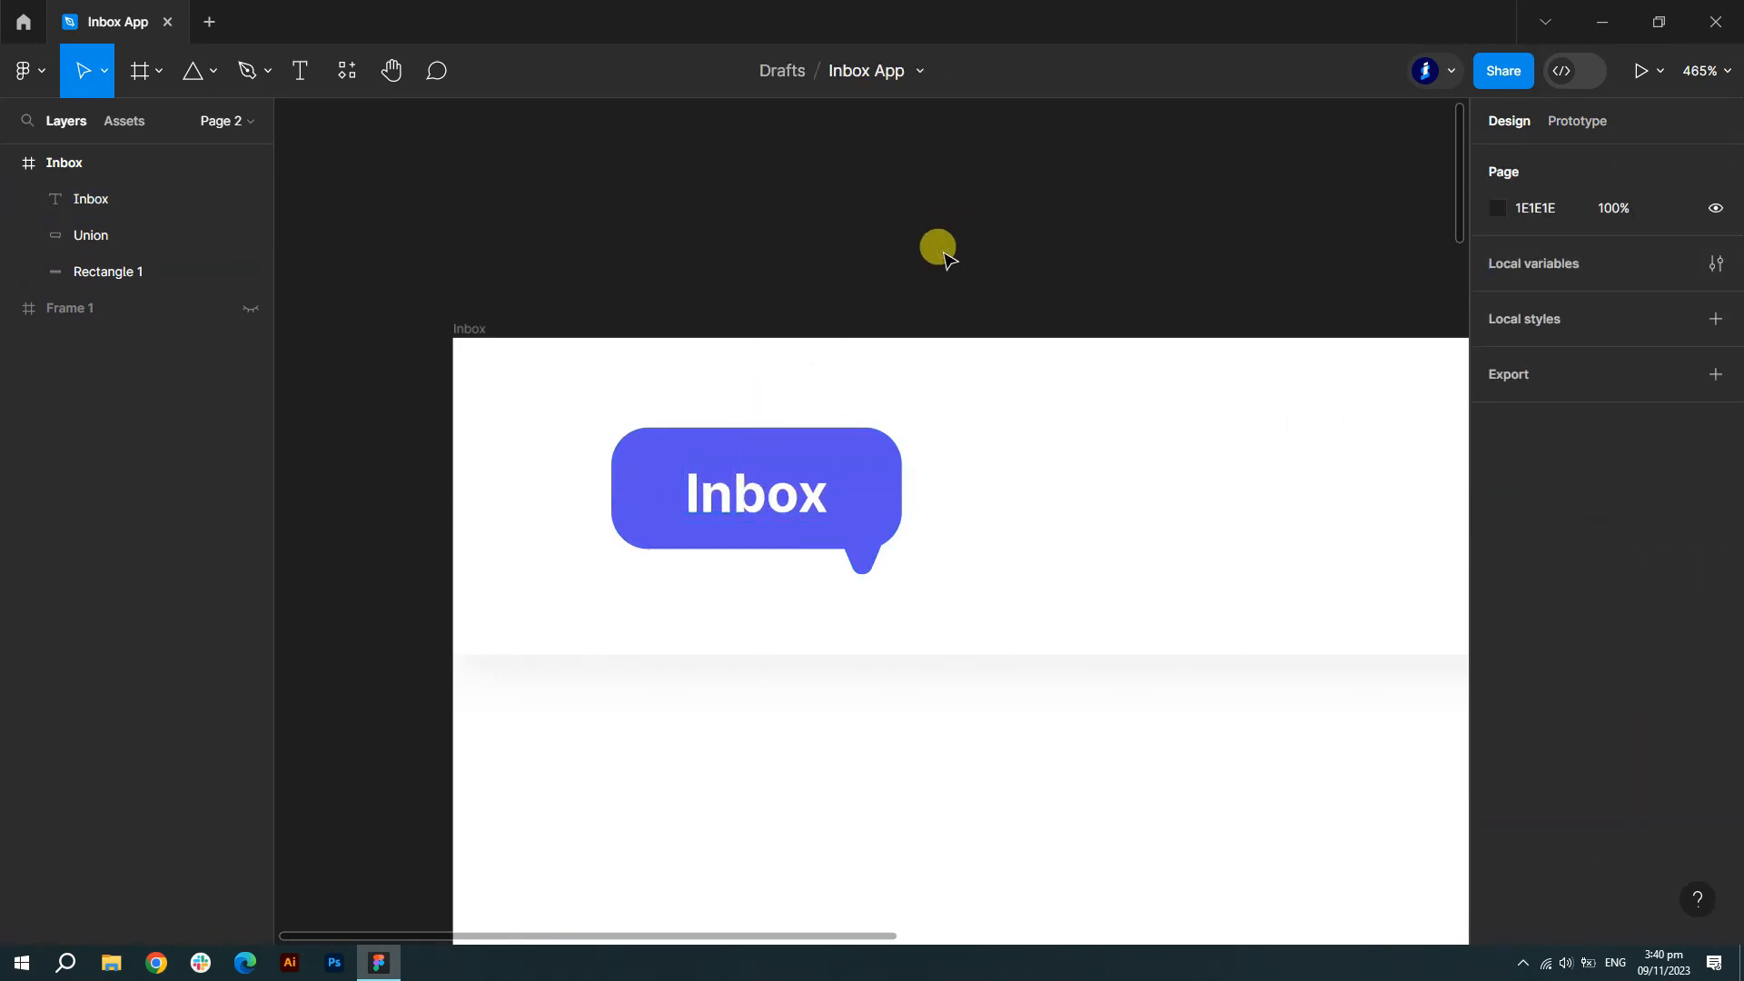
scroll(564, 481, down, 5)
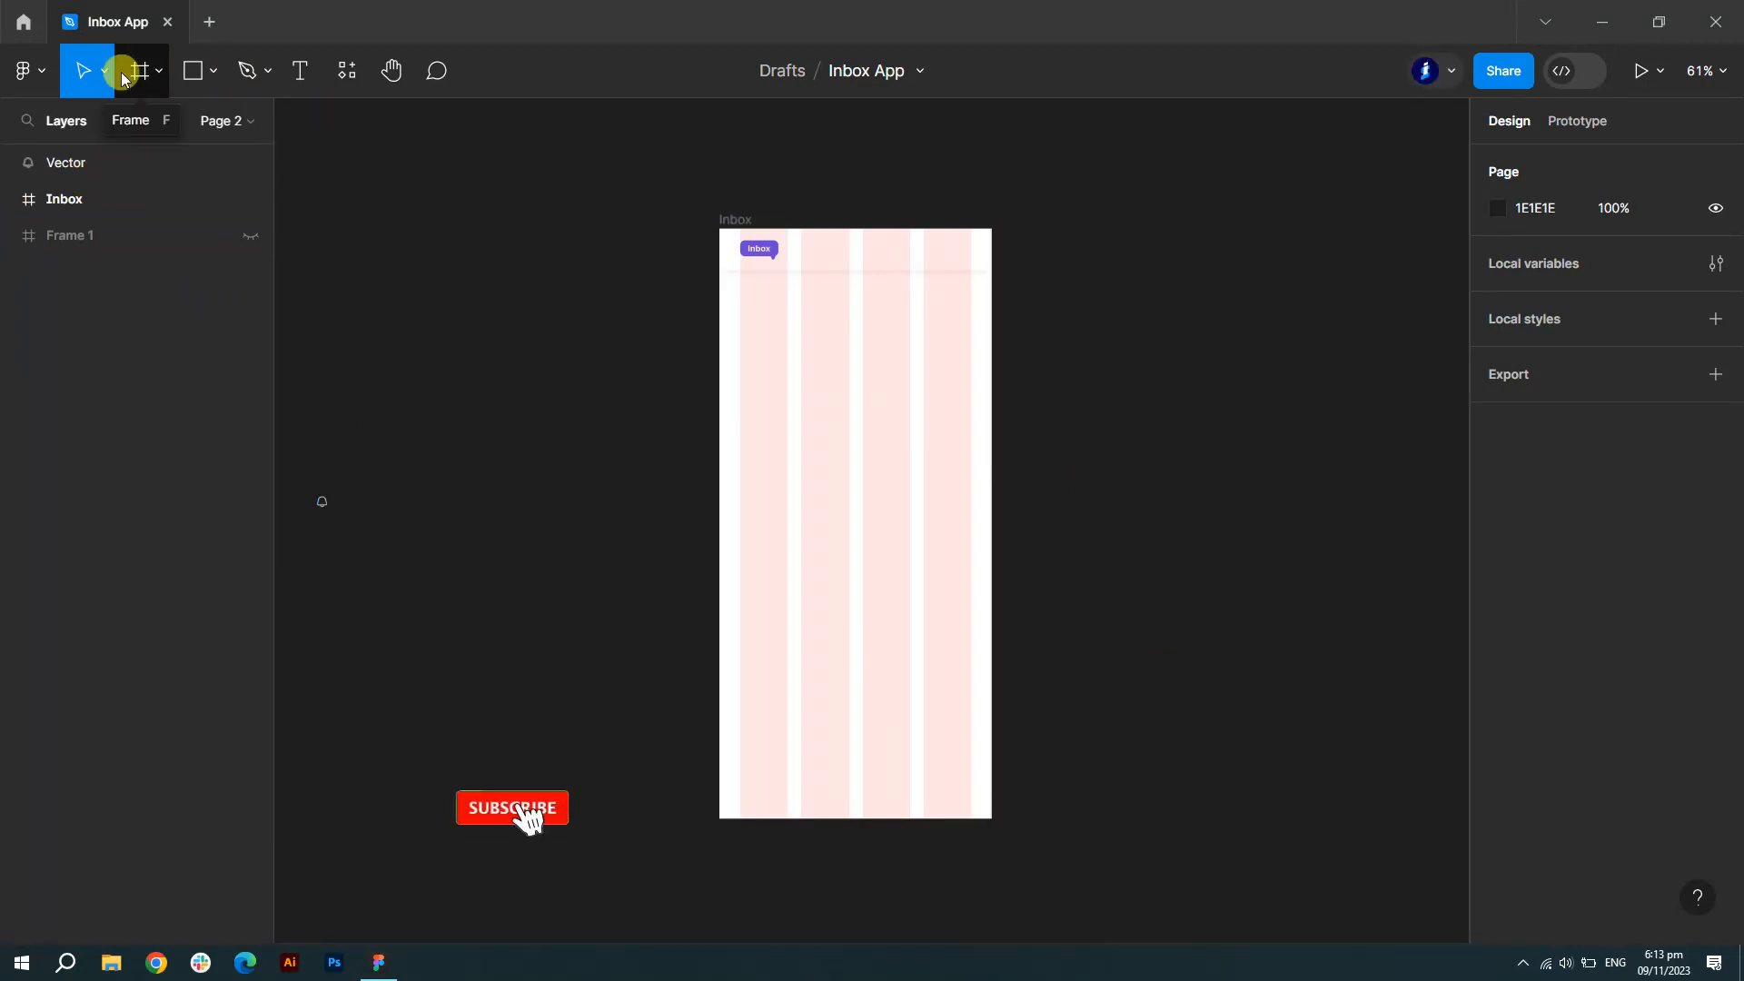
- Move the bell vector into the Inbox frame at the header's top right
scroll(850, 235, up, 5)
scroll(854, 238, up, 1)
scroll(1181, 309, down, 3)
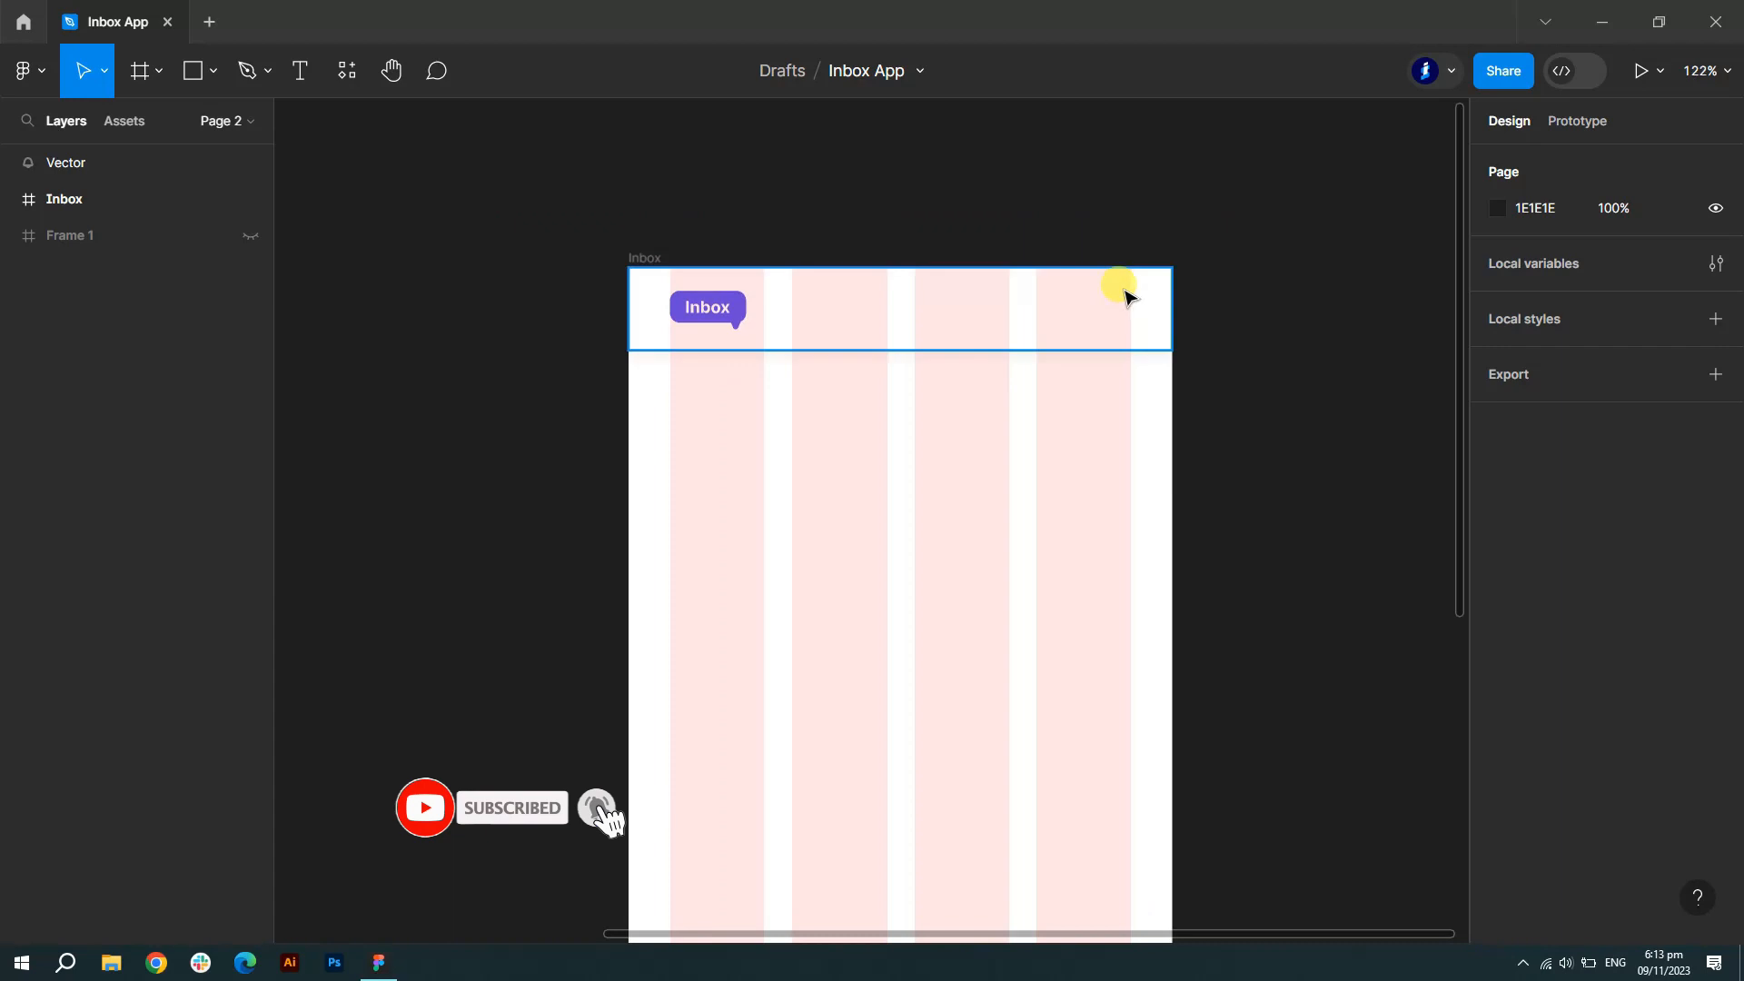
scroll(1121, 291, up, 3)
click(106, 161)
scroll(995, 440, down, 8)
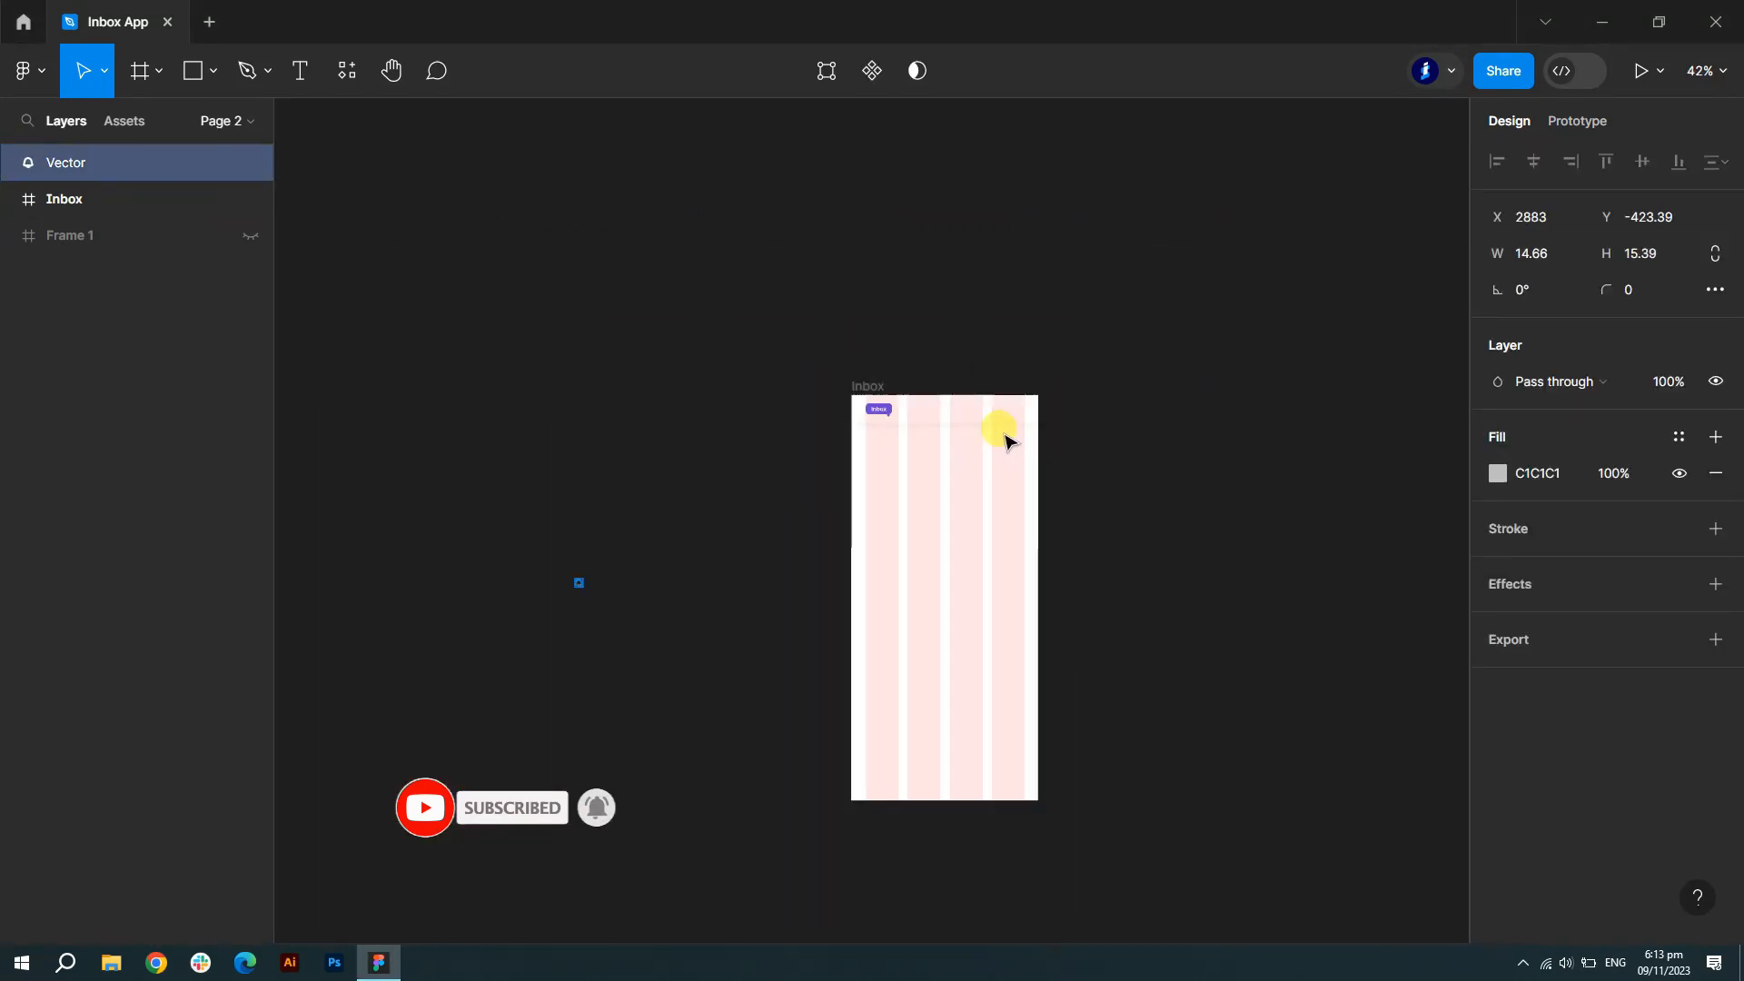
drag(1026, 402, 1034, 469)
scroll(1008, 418, up, 10)
- Draw a 5×5 circle at the bell's upper right with no fill and a 6C63FF stroke
click(215, 71)
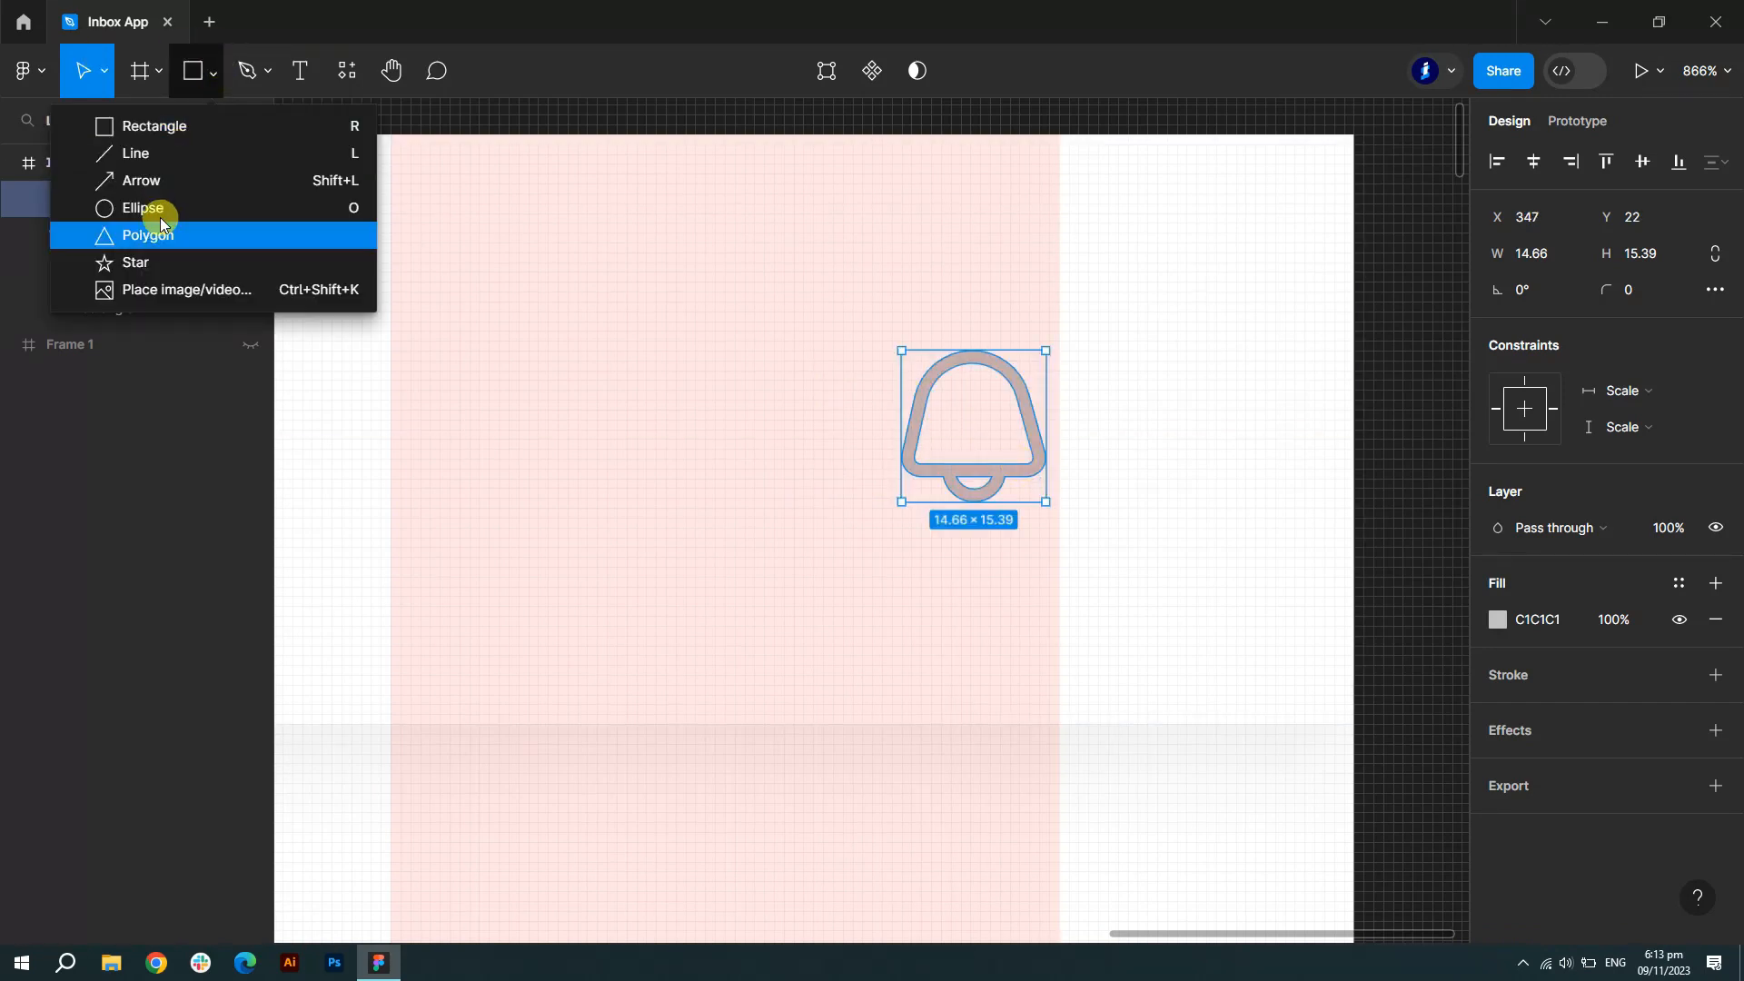
click(264, 207)
scroll(1040, 327, up, 3)
scroll(1026, 345, up, 1)
drag(986, 316, 1126, 468)
drag(1045, 380, 986, 321)
click(1719, 674)
click(1715, 620)
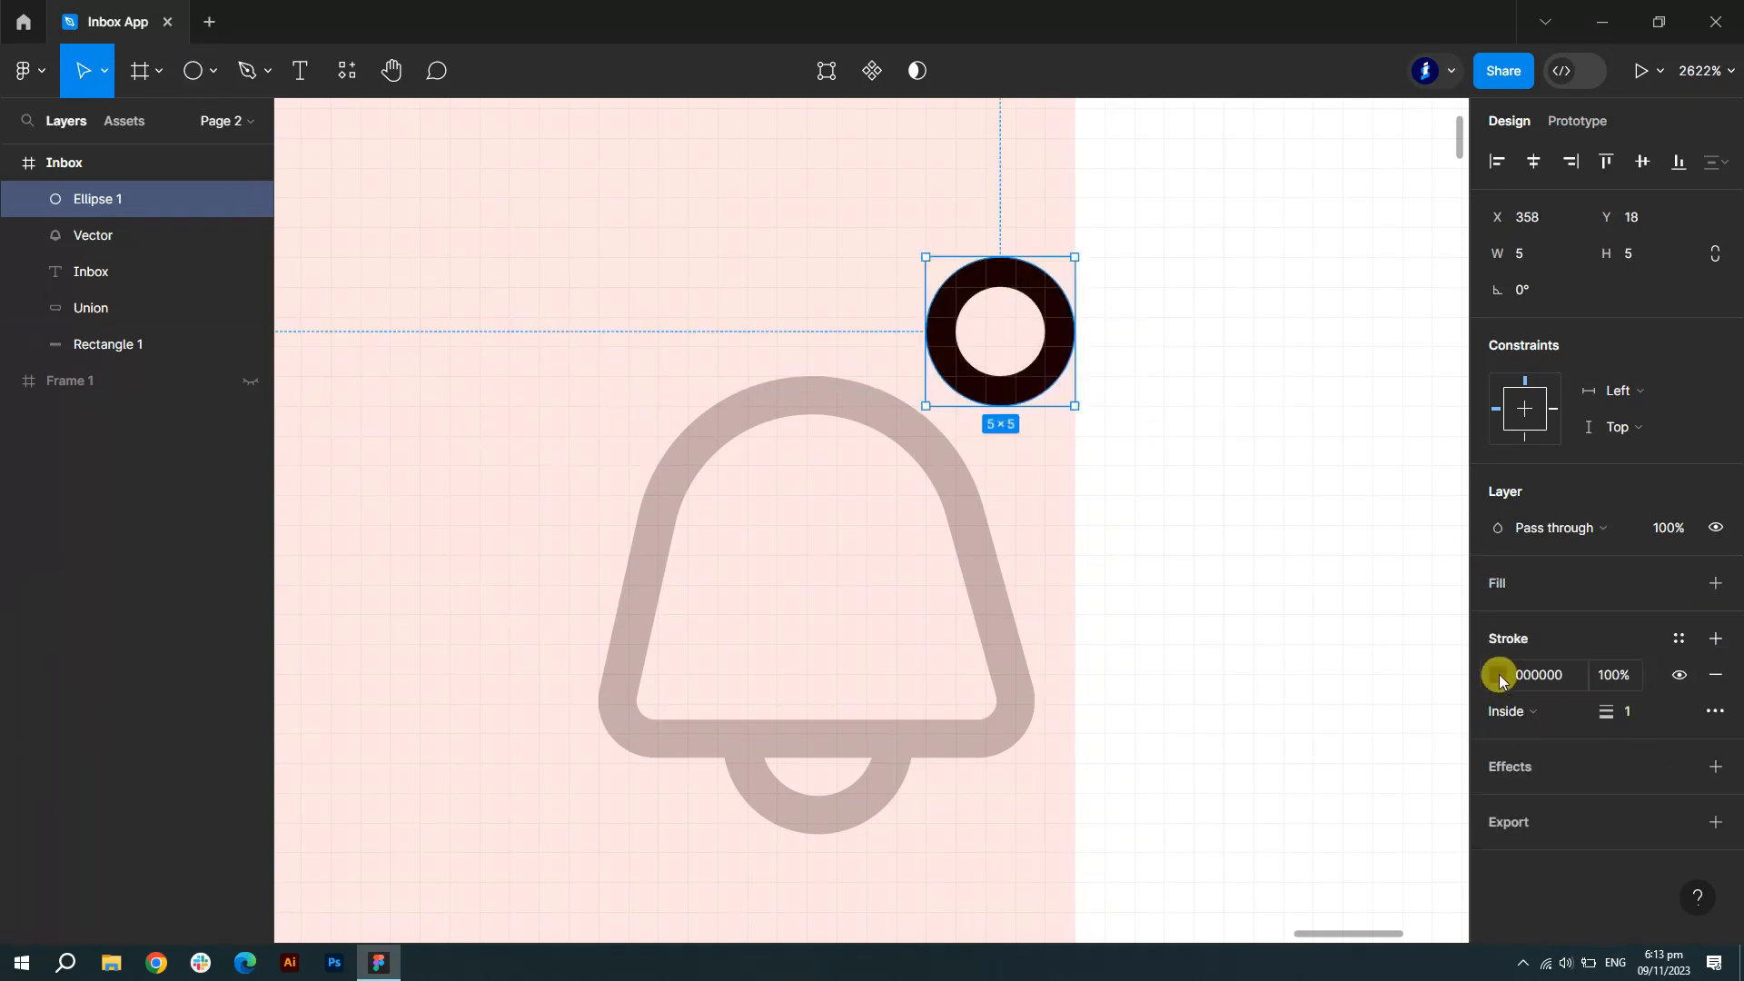
click(1498, 674)
click(1442, 820)
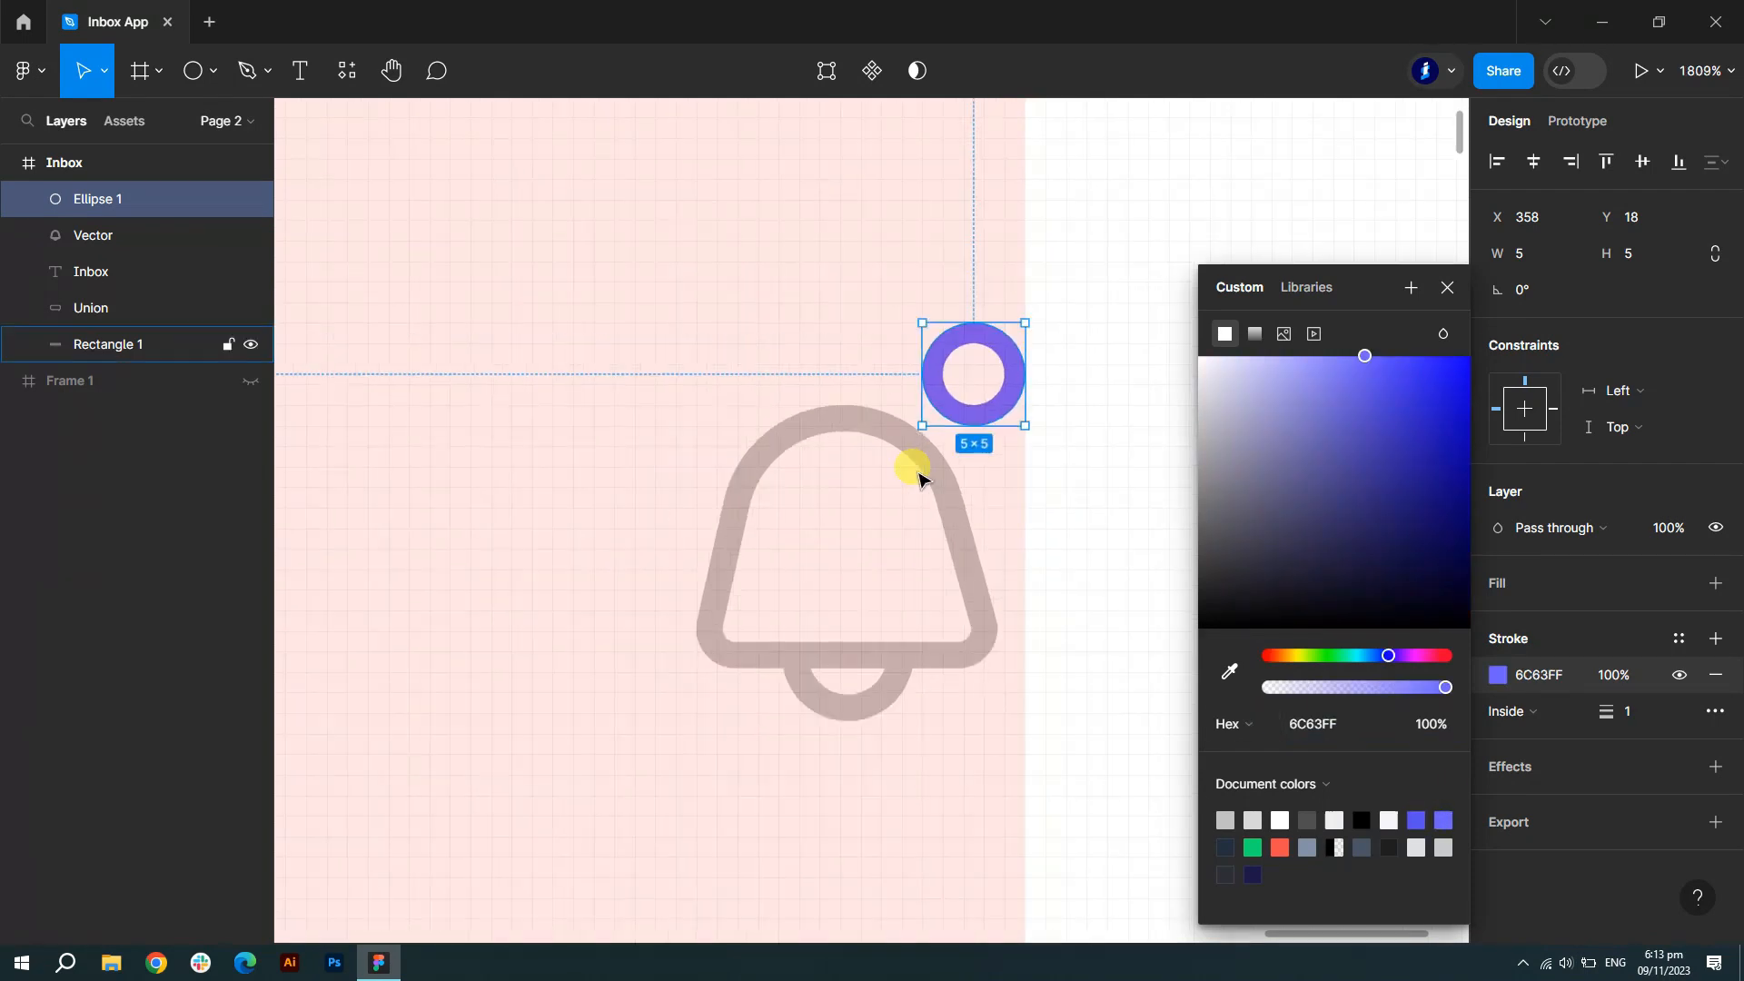
scroll(963, 464, down, 6)
click(1446, 287)
scroll(1317, 296, down, 7)
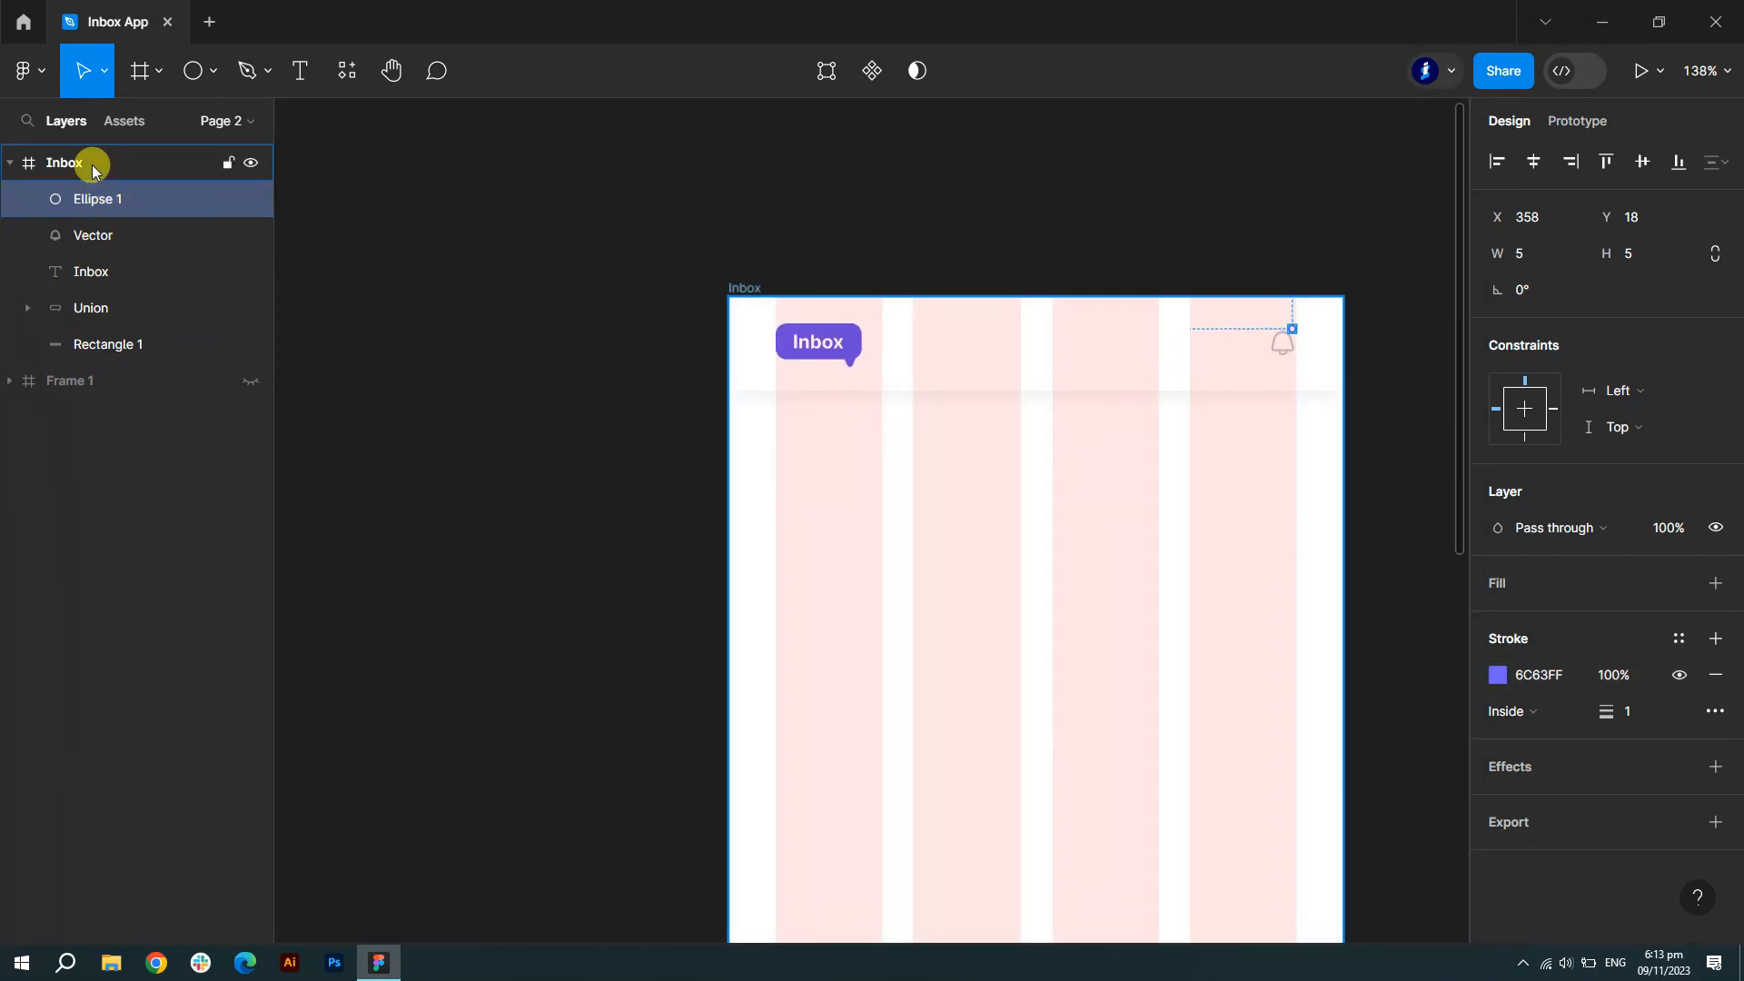
- Hide the frame's layout grid and group the label with the bubble as Inbox
click(89, 163)
click(1677, 546)
scroll(1215, 194, up, 3)
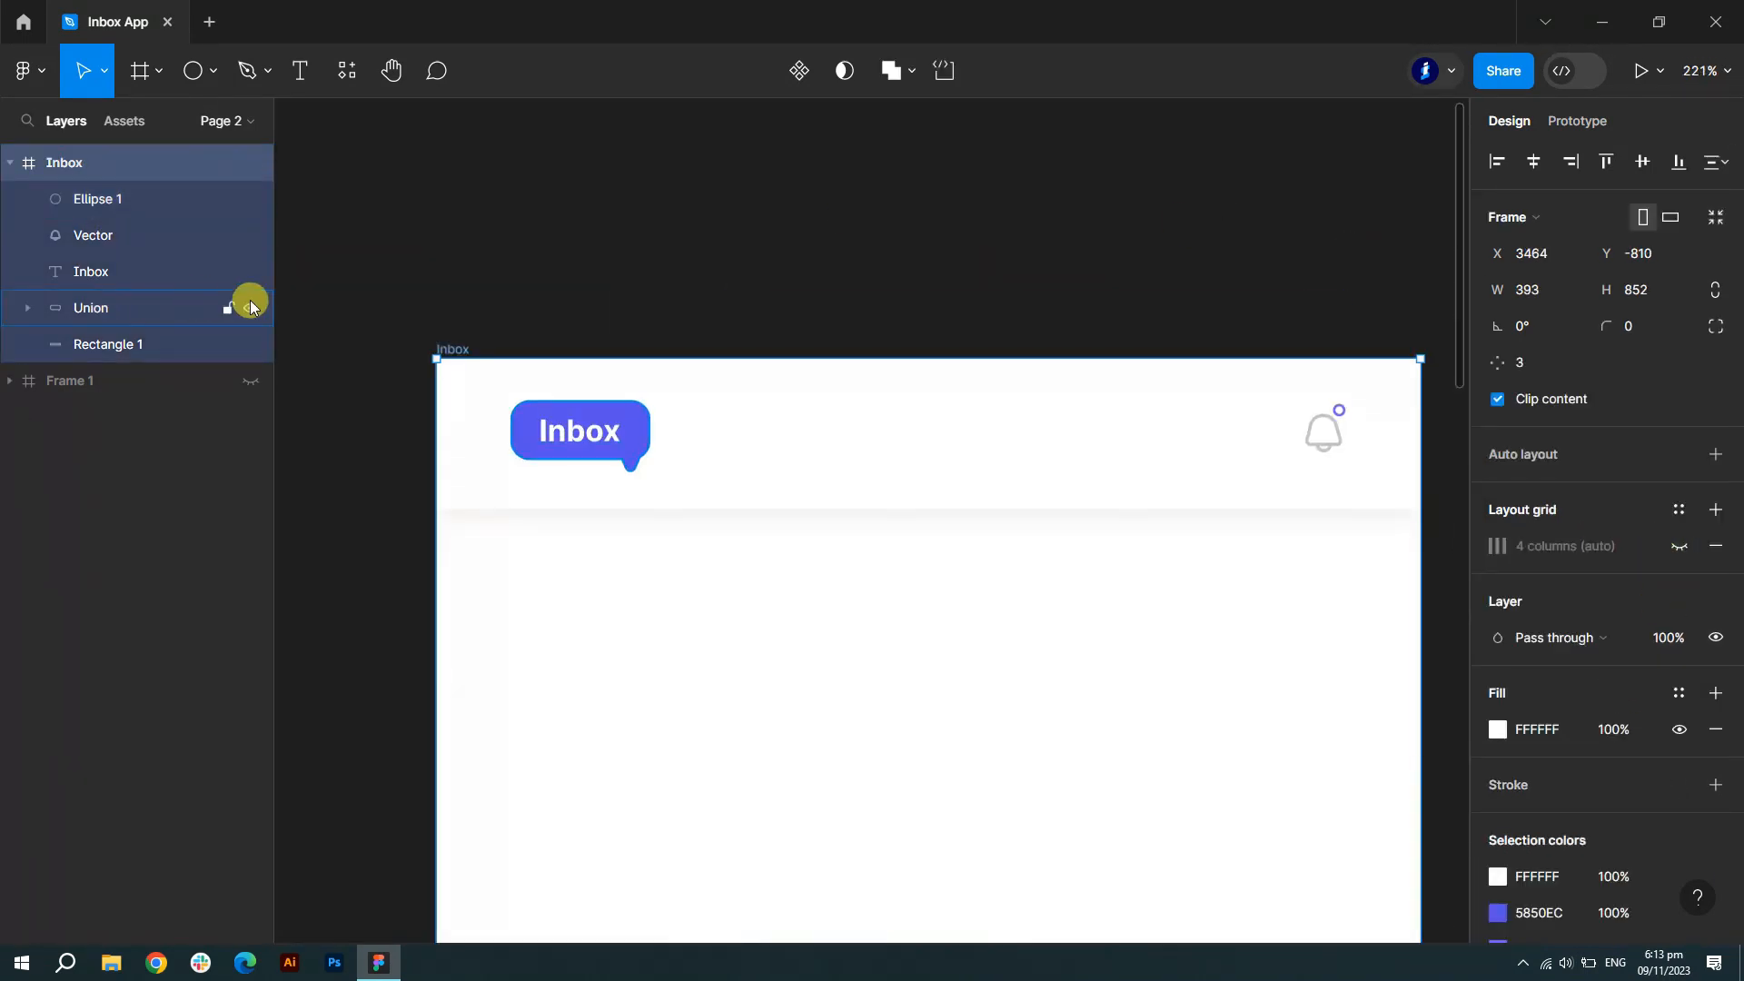
click(82, 272)
shift+click(115, 309)
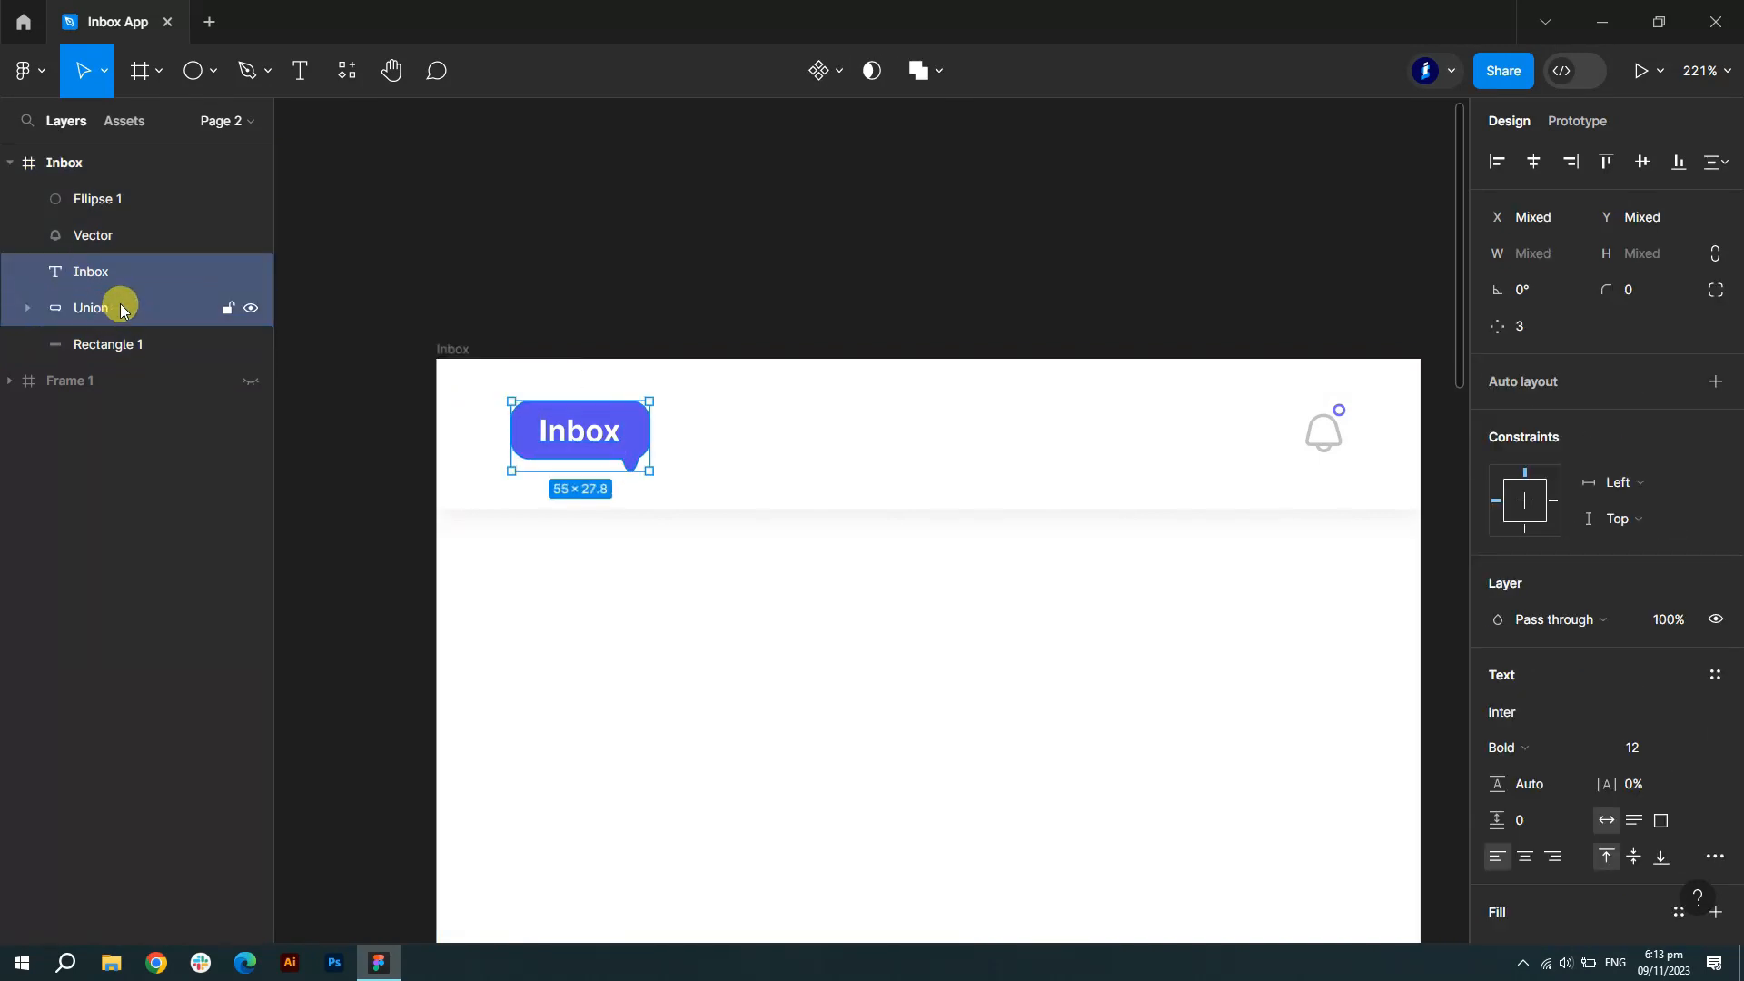
key(ctrl+g)
double_click(94, 272)
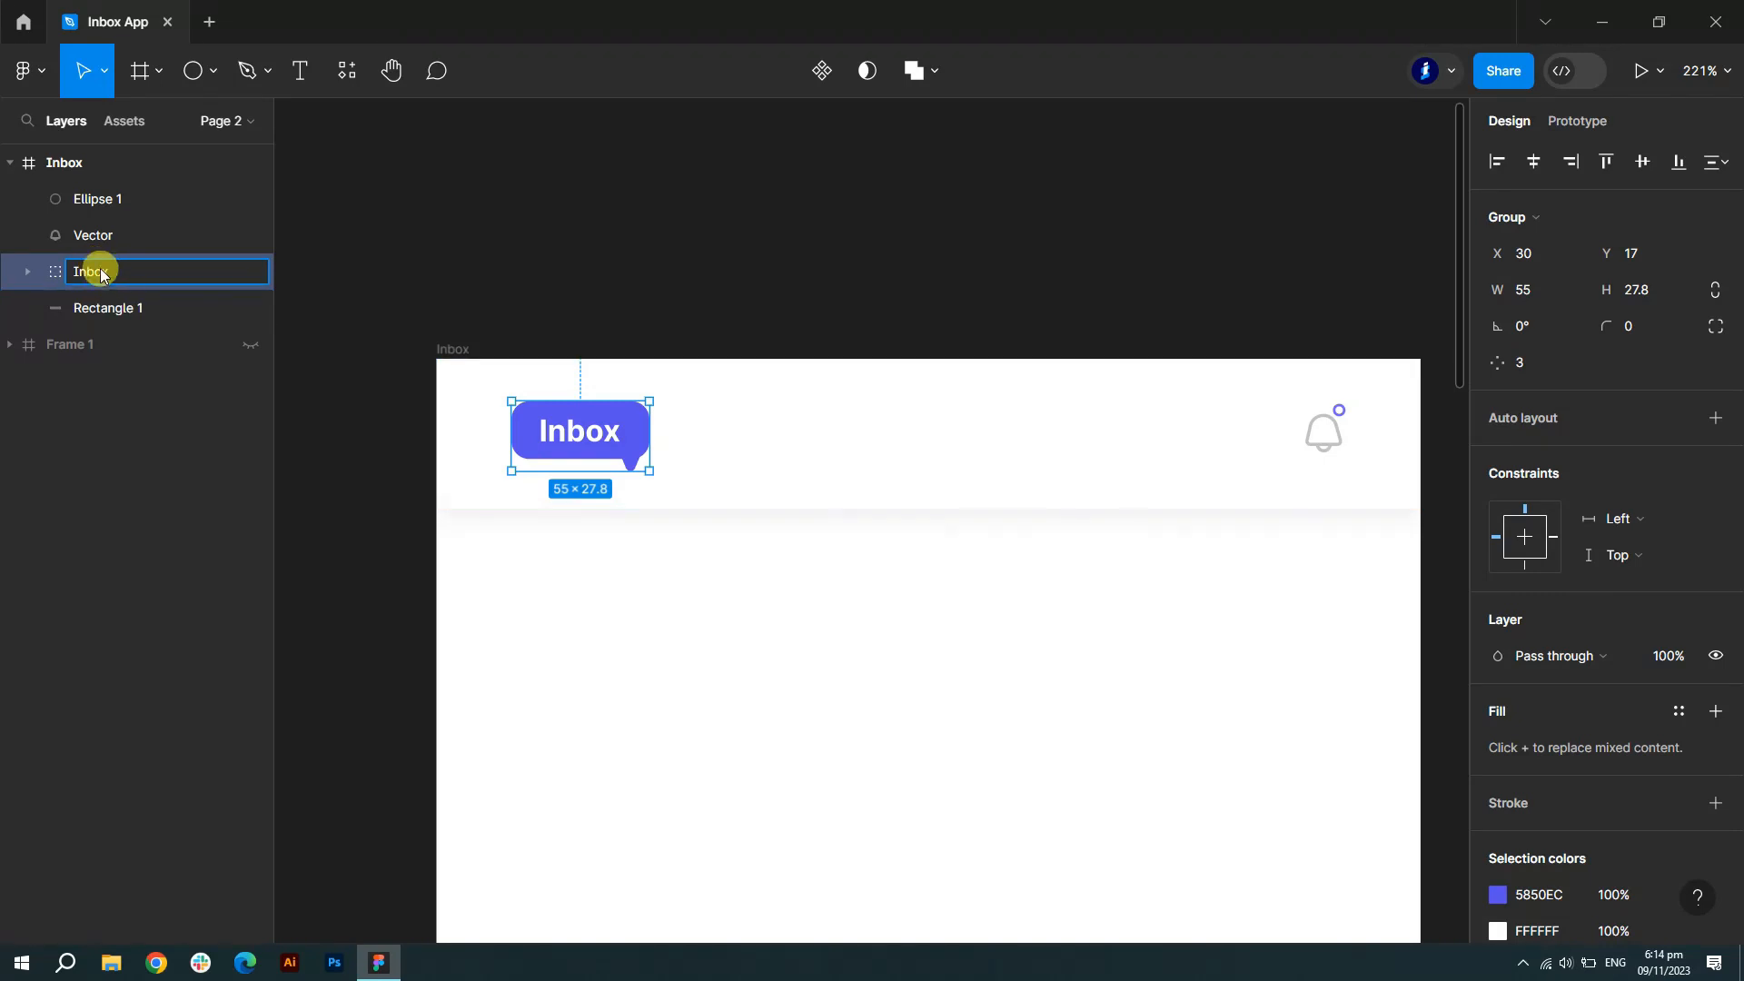
- Group the bell vector with its notification dot as Group 1
click(91, 235)
shift+click(118, 199)
key(ctrl+g)
scroll(932, 286, down, 3)
click(1308, 472)
- Add an email-address text line below the header in Medium weight, coloured 4F4F4F
click(302, 72)
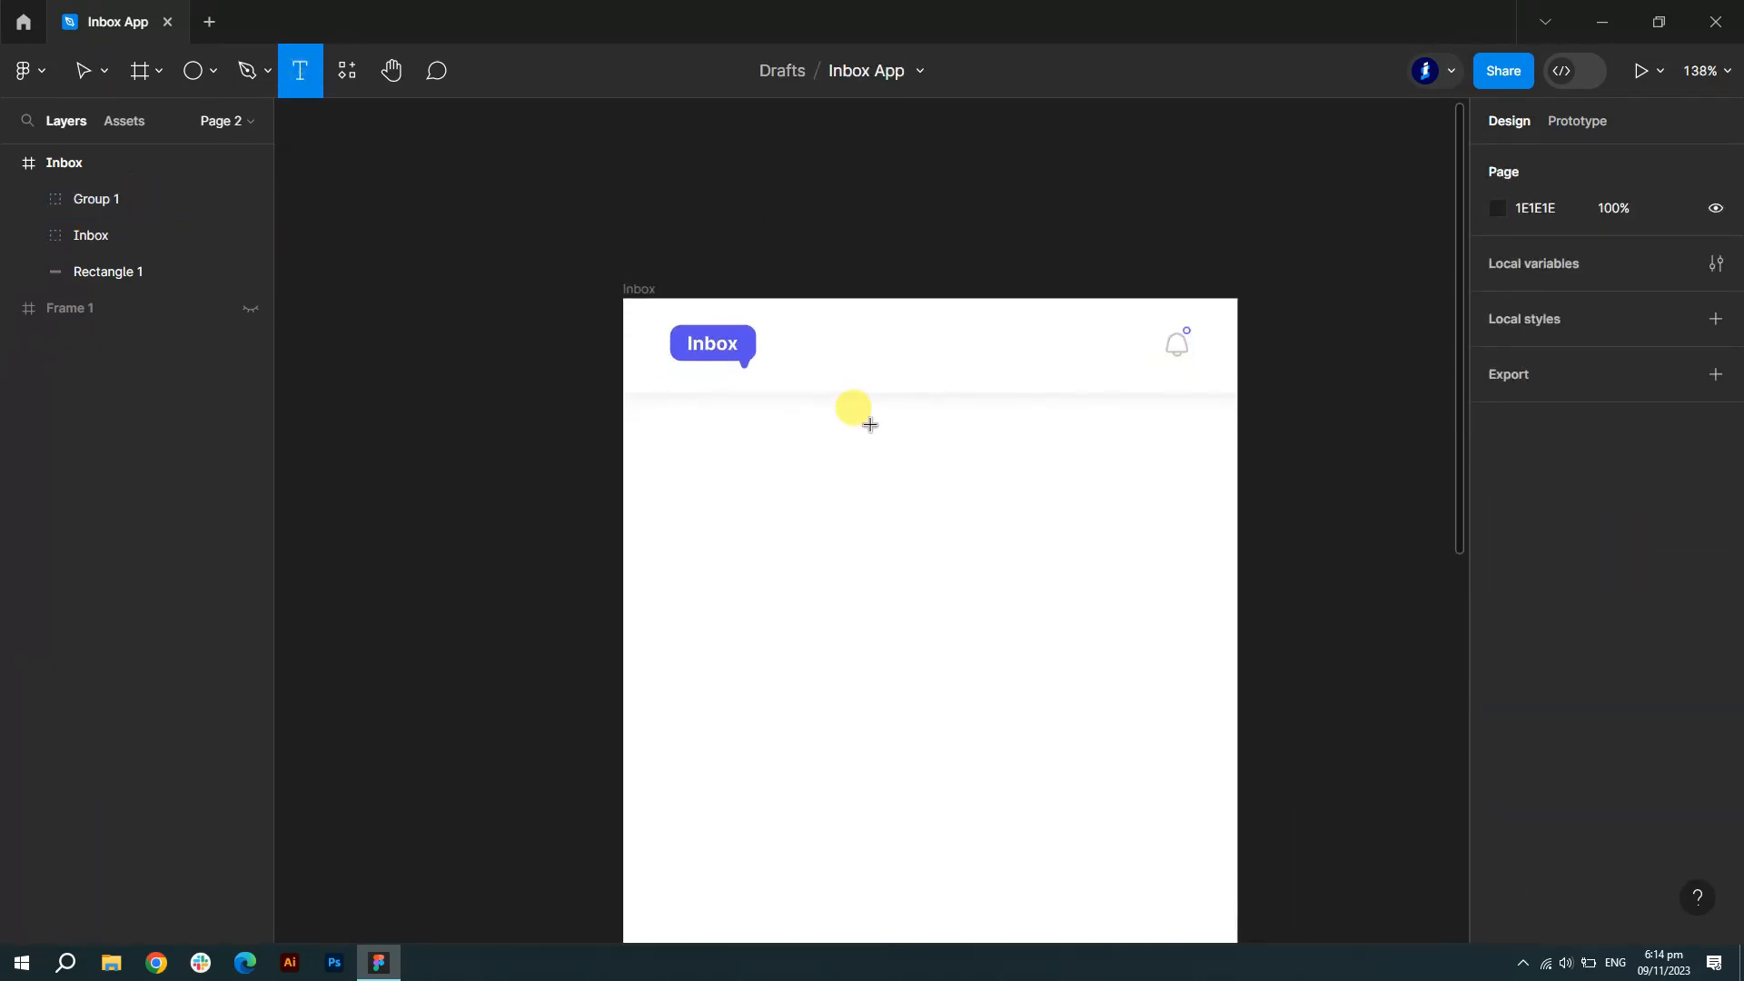
scroll(844, 420, up, 3)
click(686, 406)
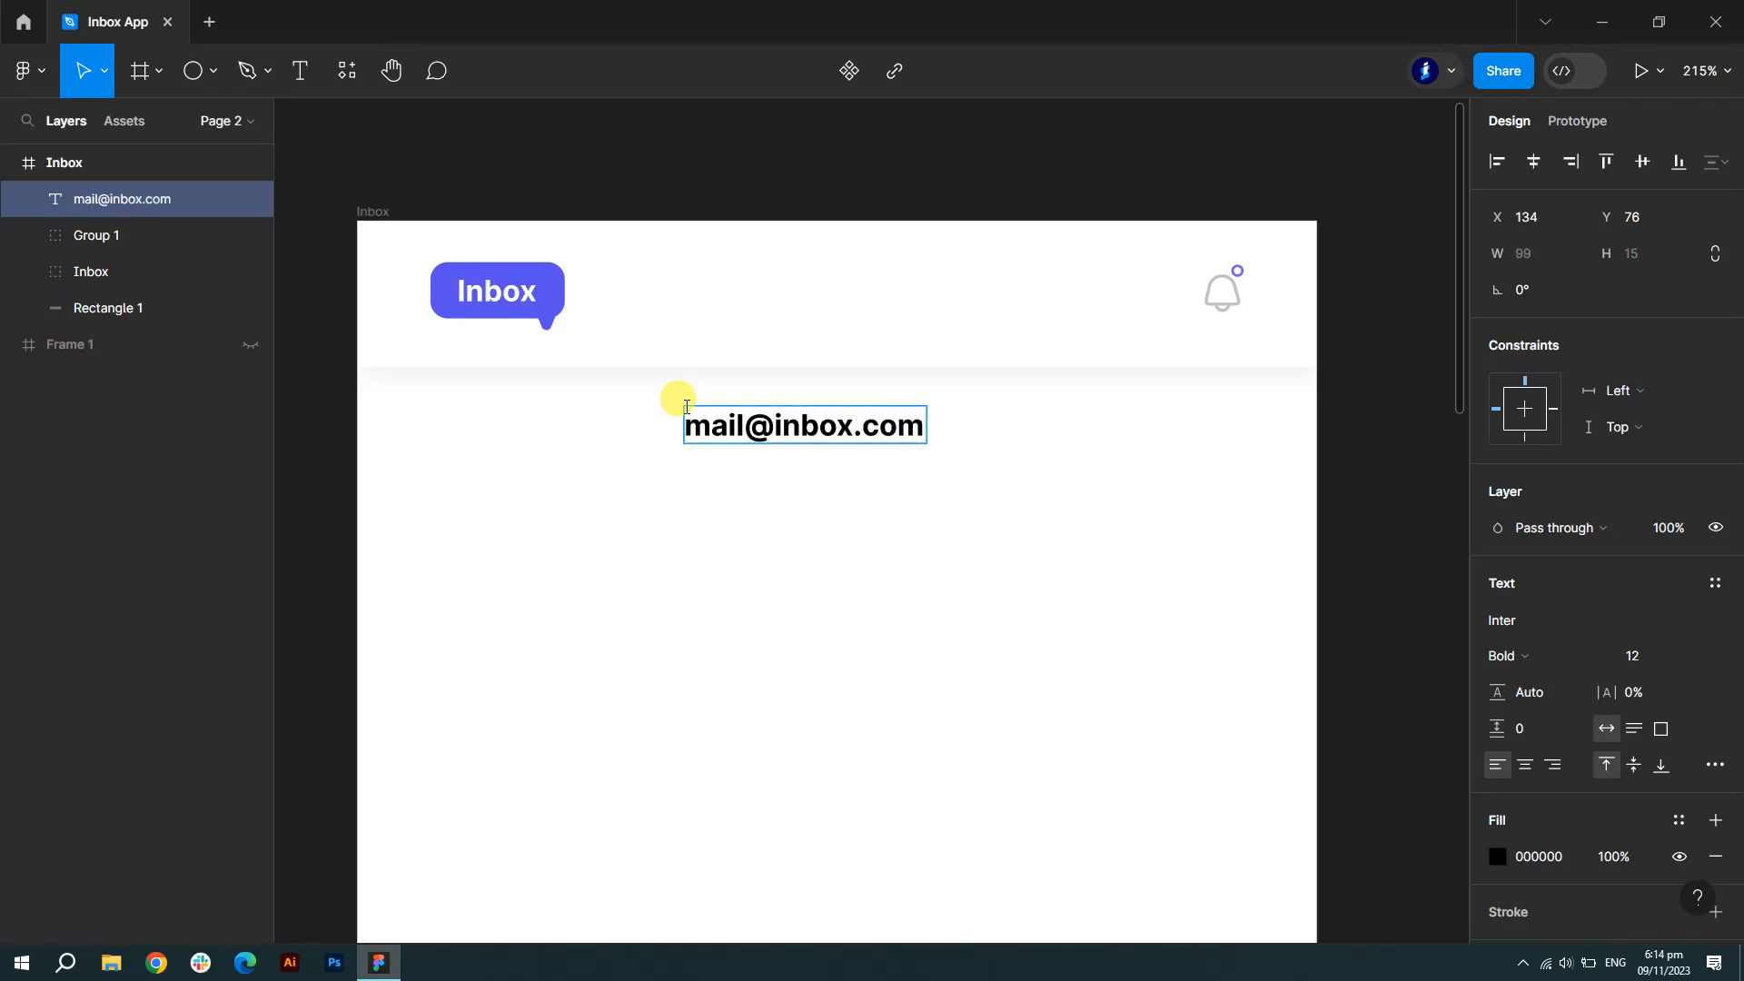
key(ctrl+a)
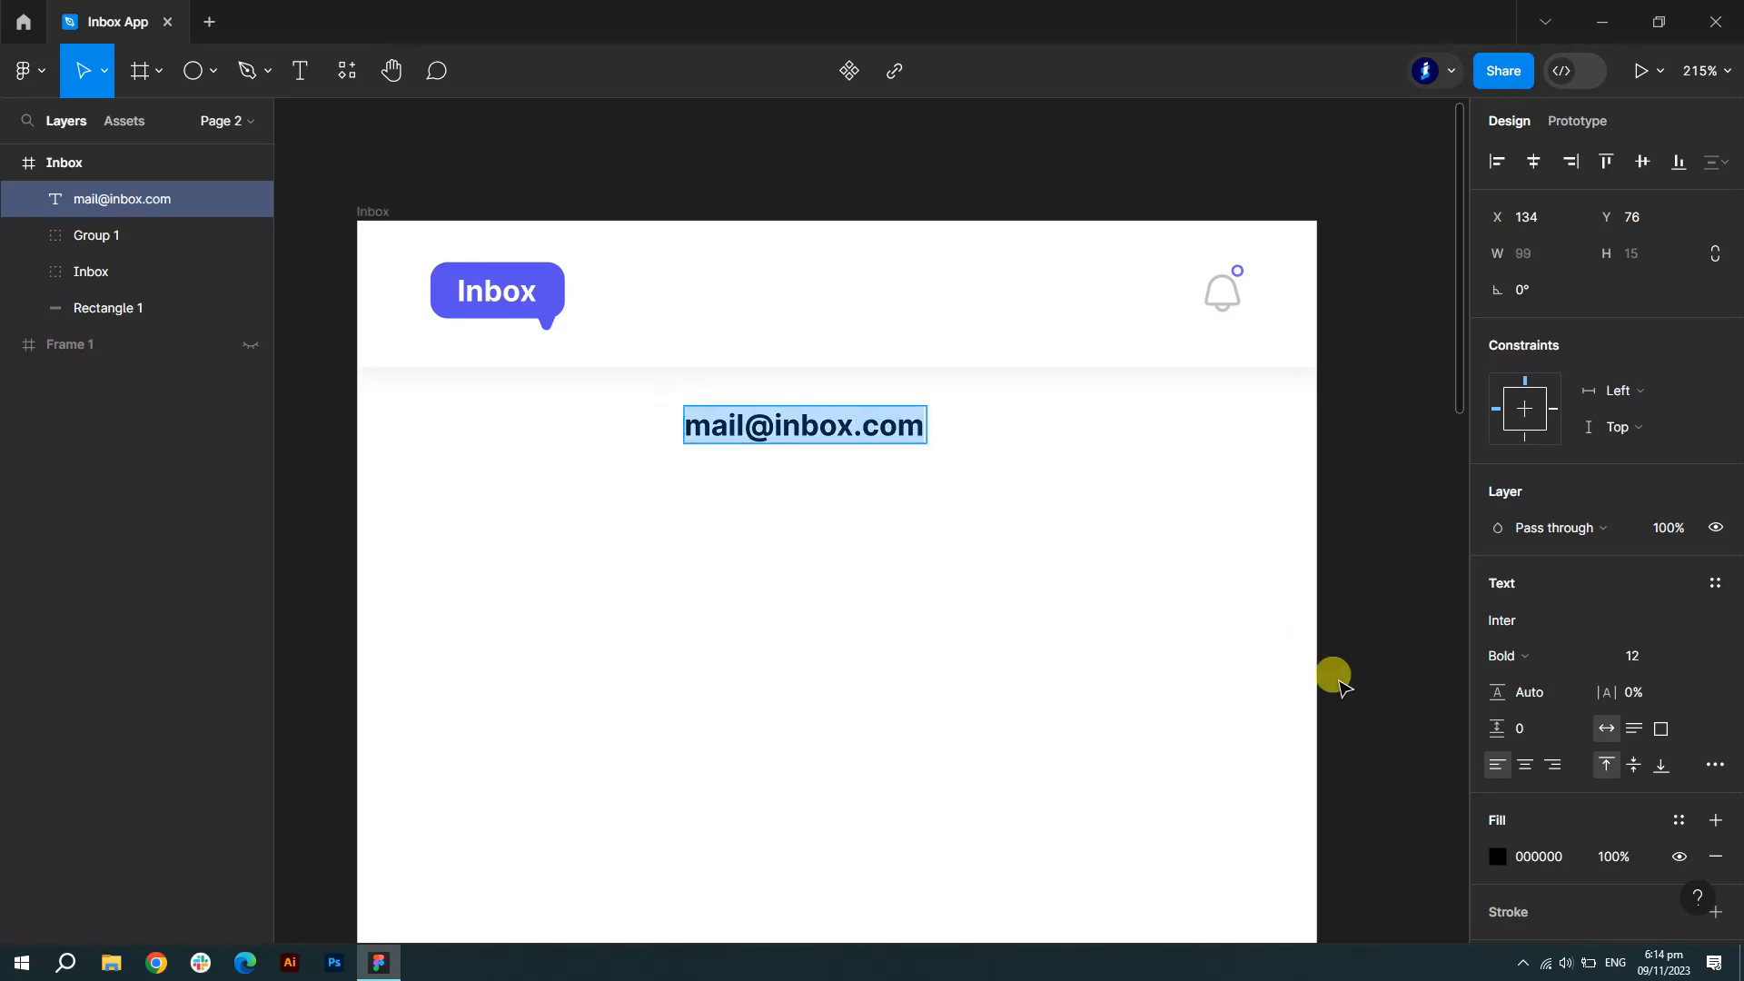
click(1490, 857)
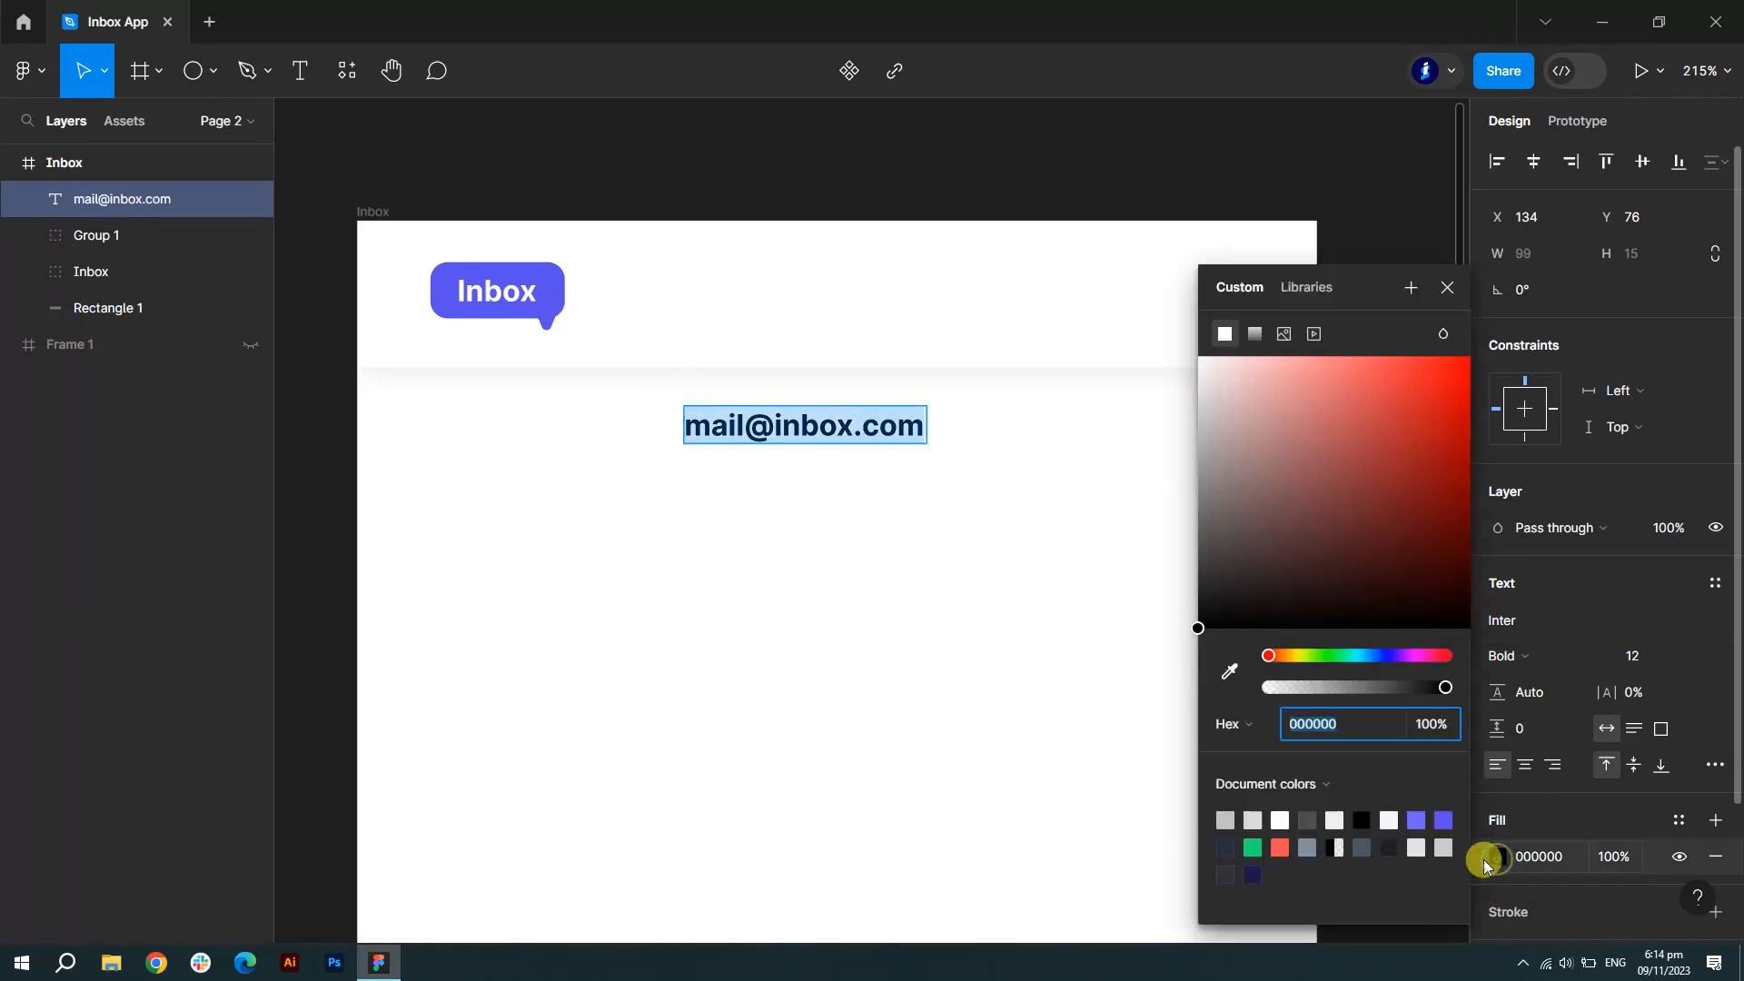
click(1306, 820)
click(1580, 655)
click(1561, 488)
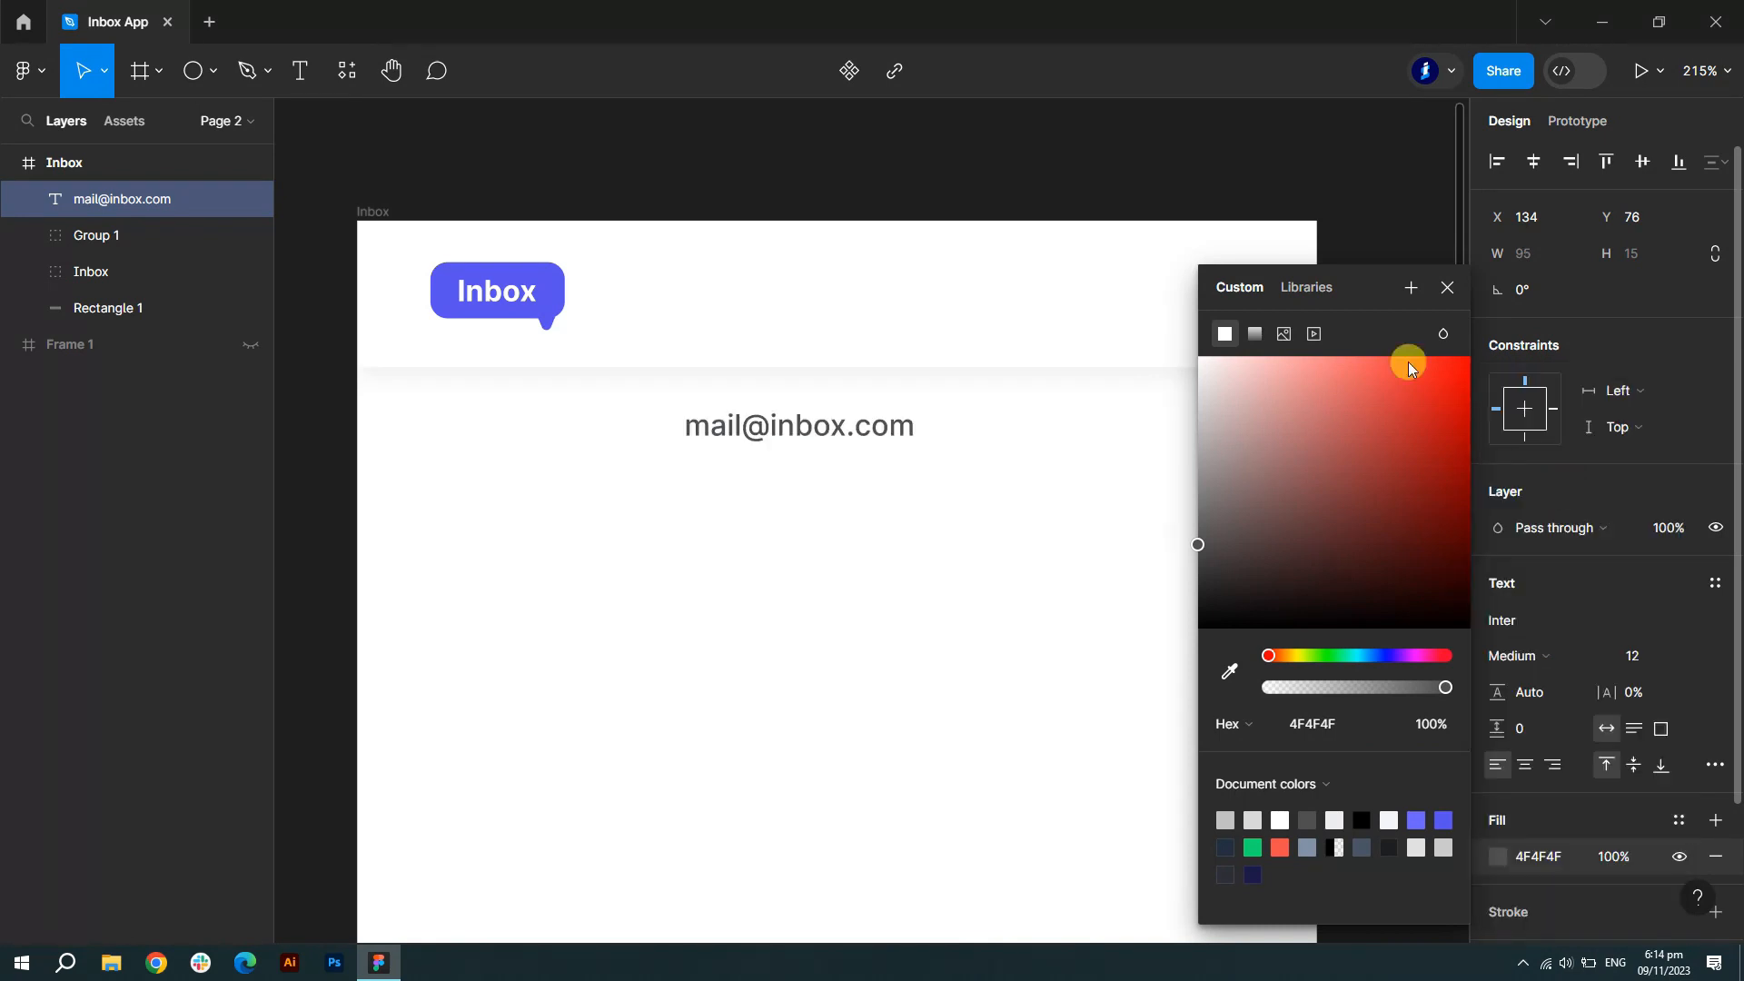
click(1447, 287)
key(Escape)
click(1375, 584)
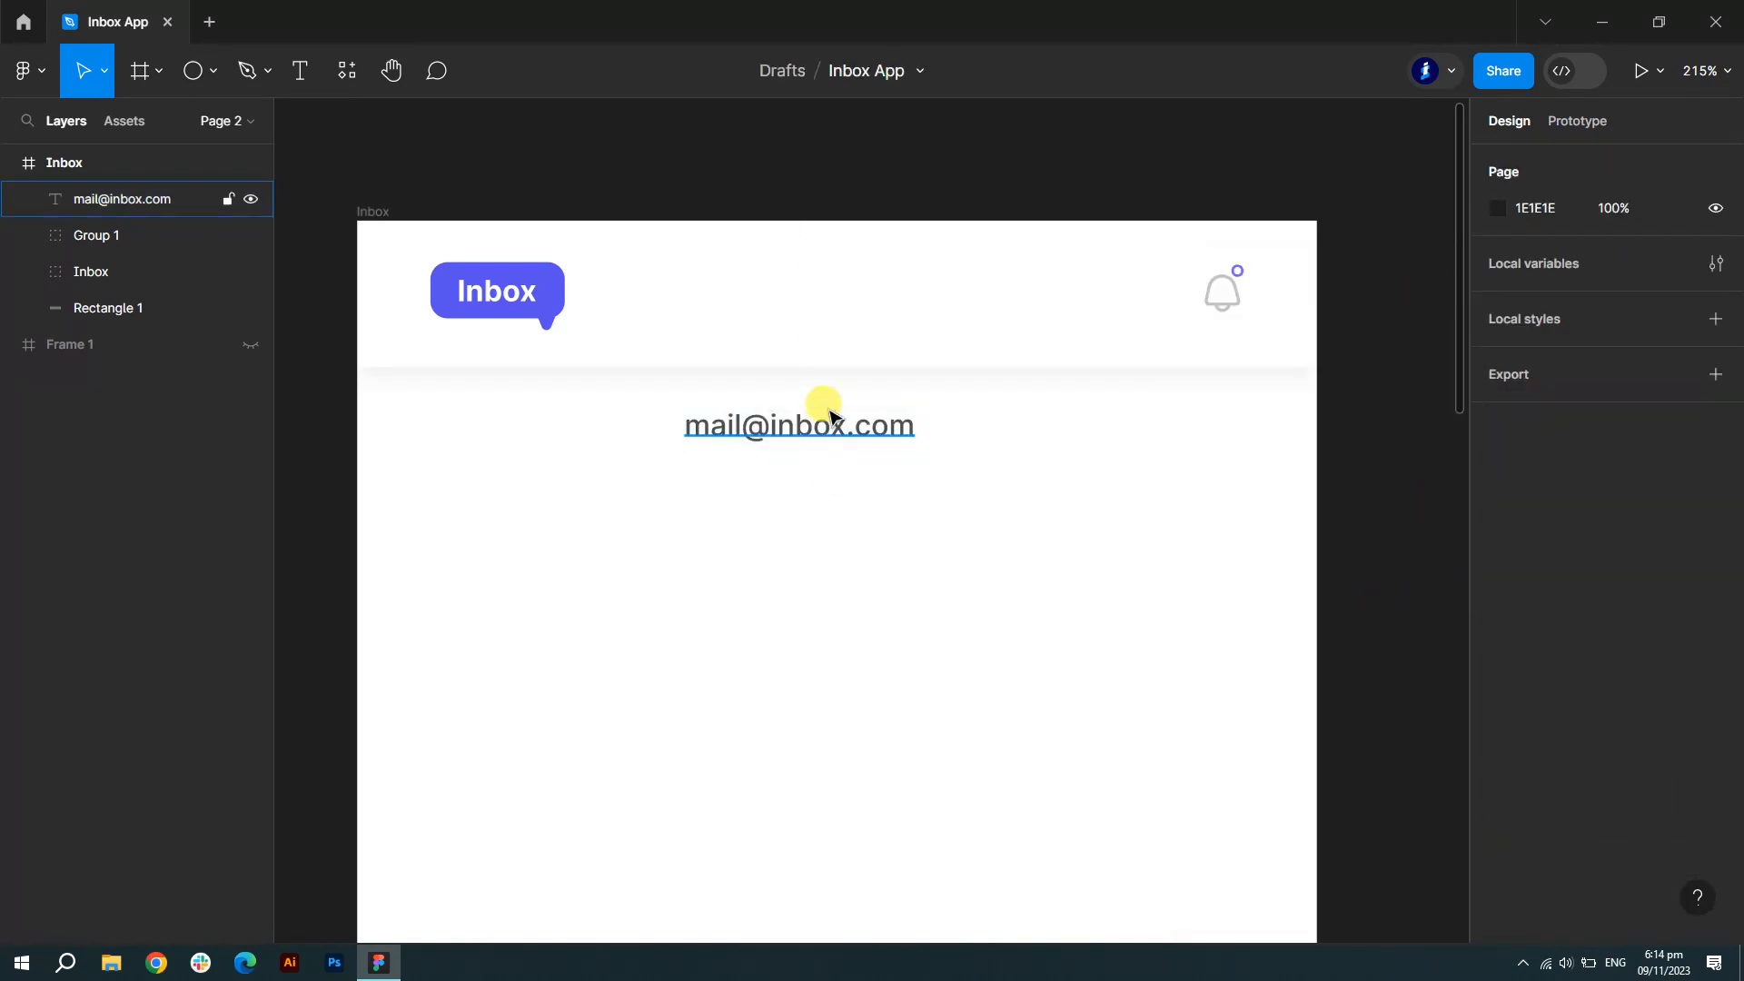
- Draw a rectangle beside the email text with corner radius 18, no fill, and a red FE4D4D outline
click(210, 71)
click(154, 127)
scroll(1160, 436, up, 5)
mouse_move(660, 365)
mouse_down()
mouse_move(1091, 479)
mouse_move(1081, 493)
mouse_up()
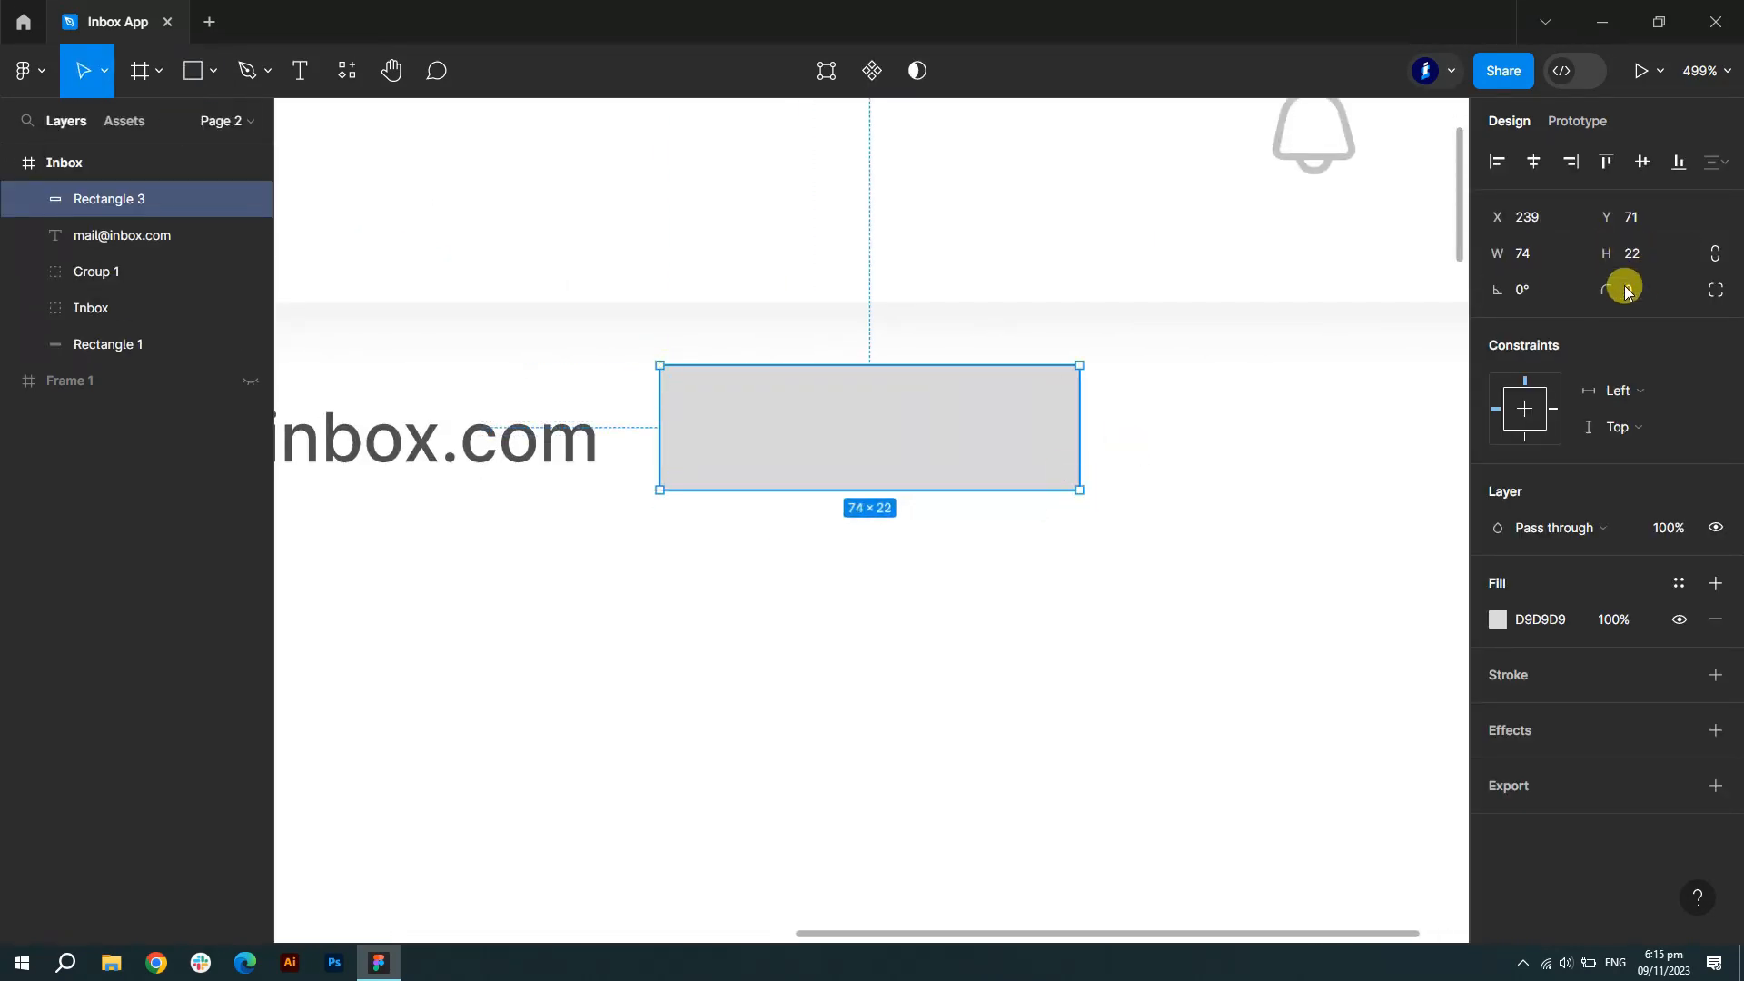
text(4)
key(Up)
key(Up)
key(Up)
key(Up)
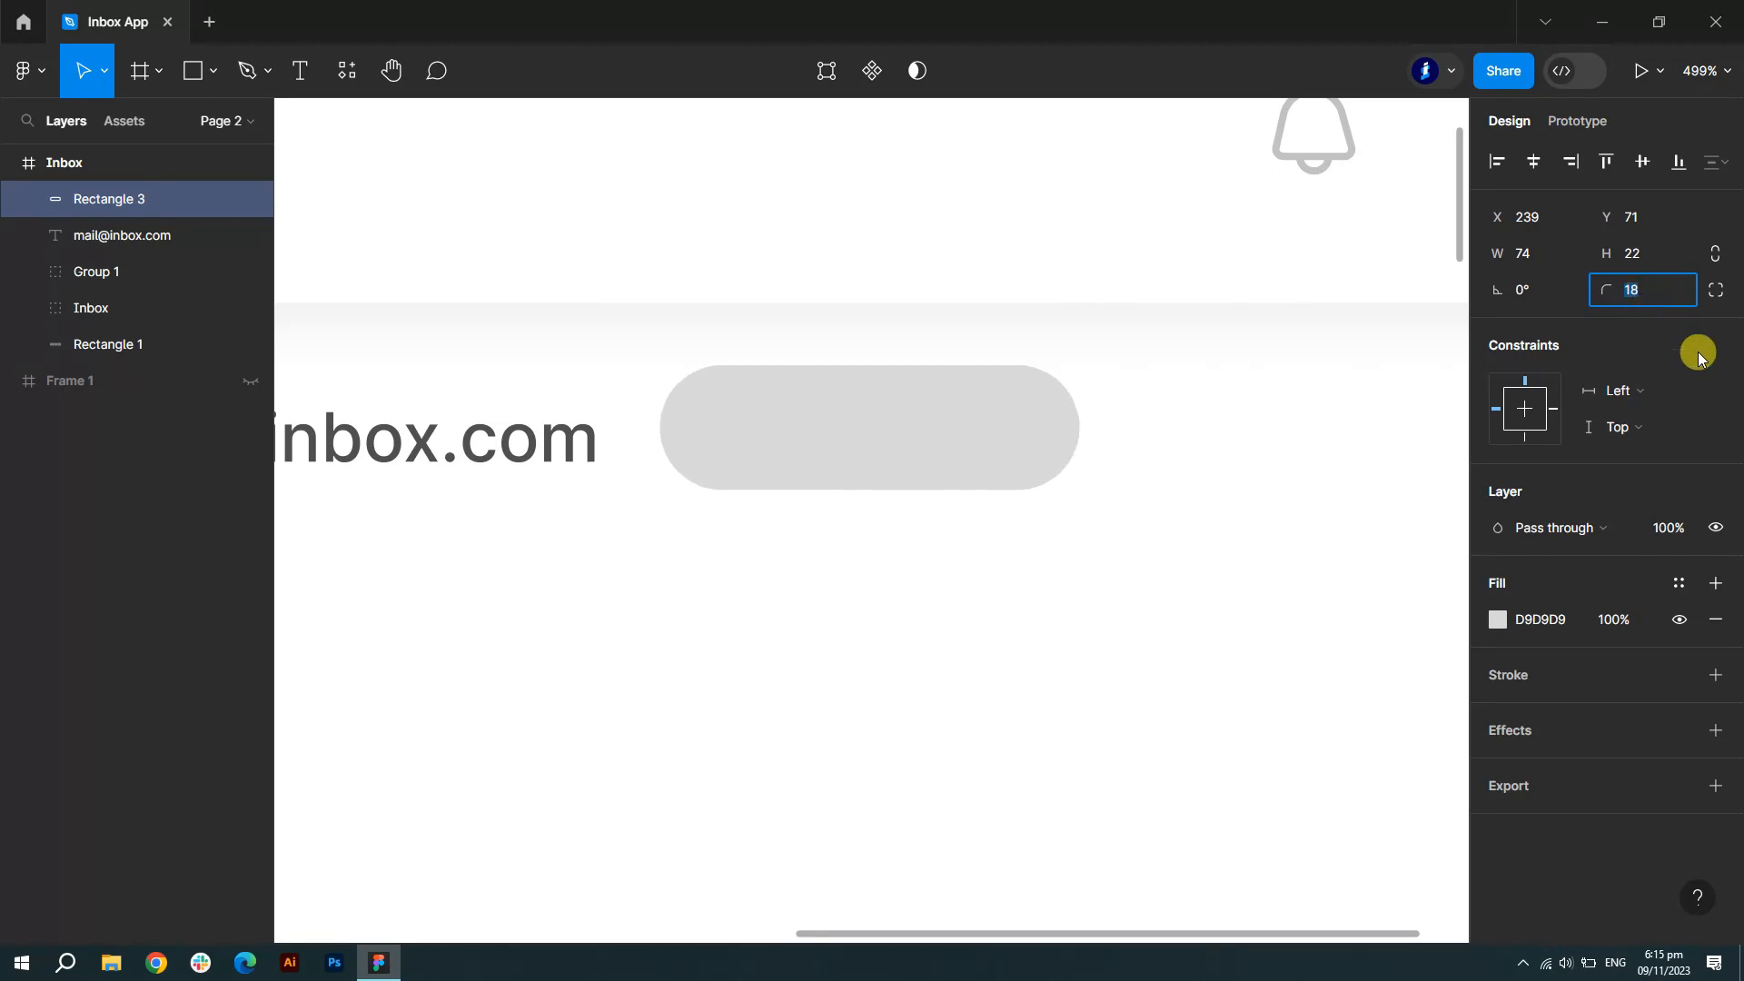
click(1696, 358)
click(1714, 676)
click(1714, 619)
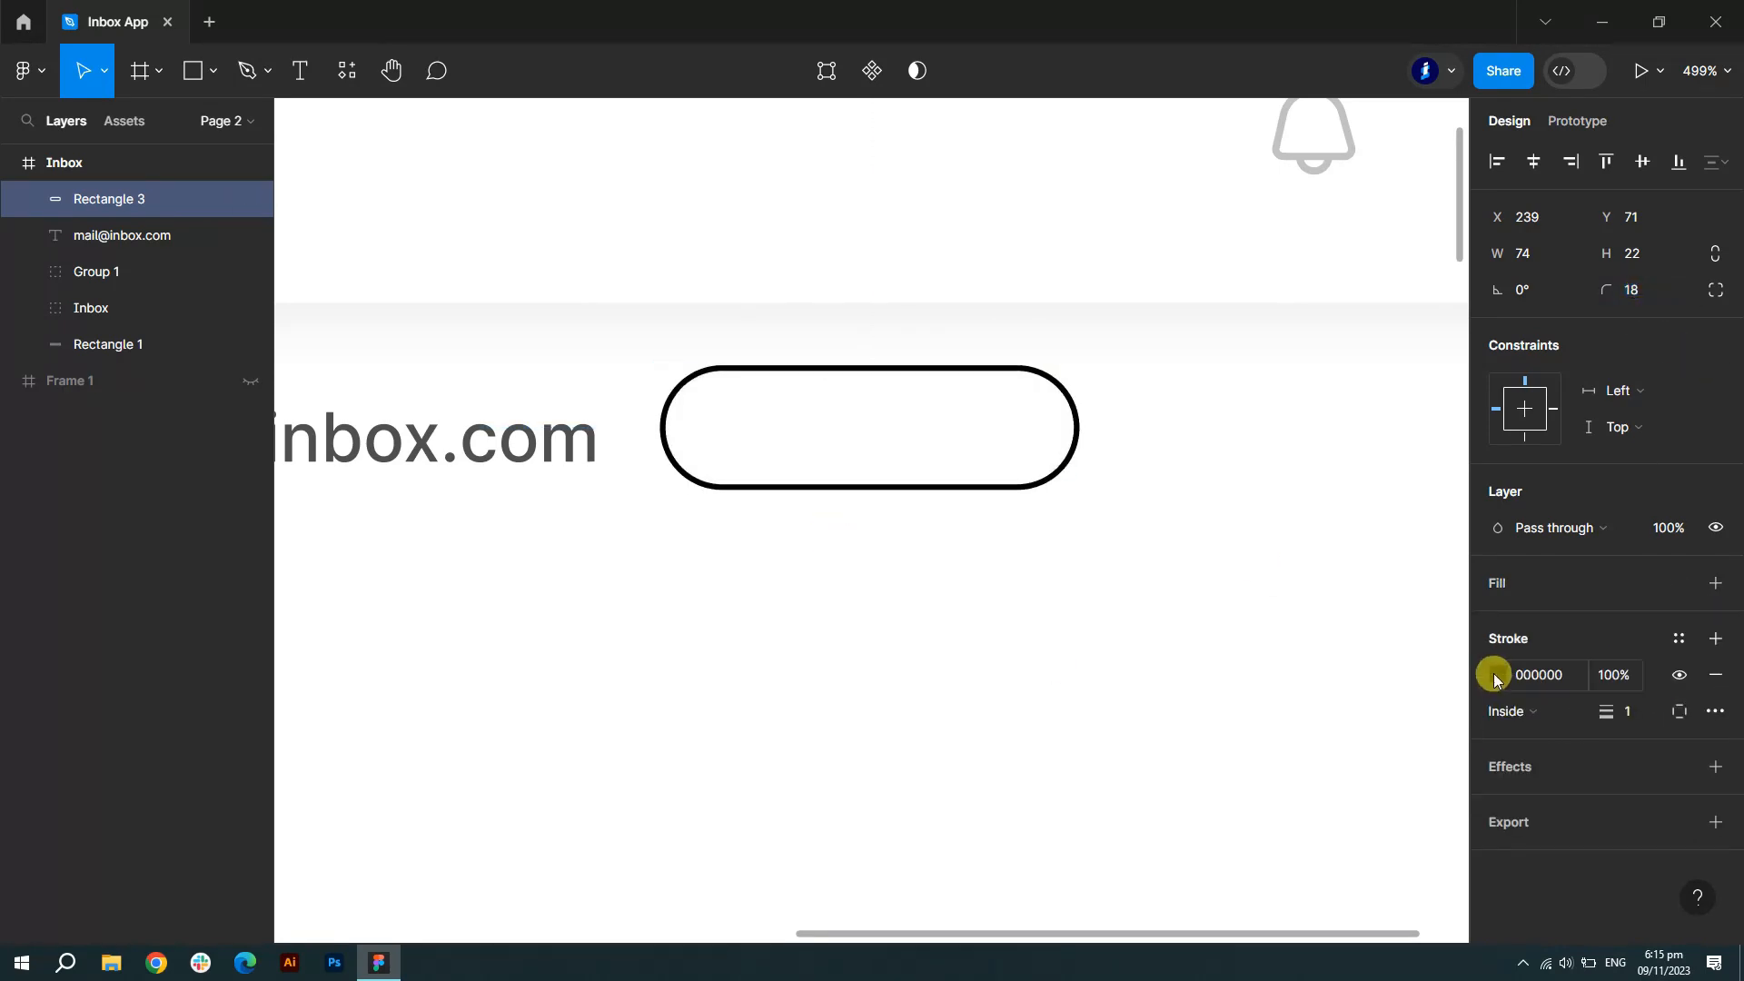
click(1497, 674)
click(1279, 847)
click(1447, 287)
scroll(1146, 457, down, 5)
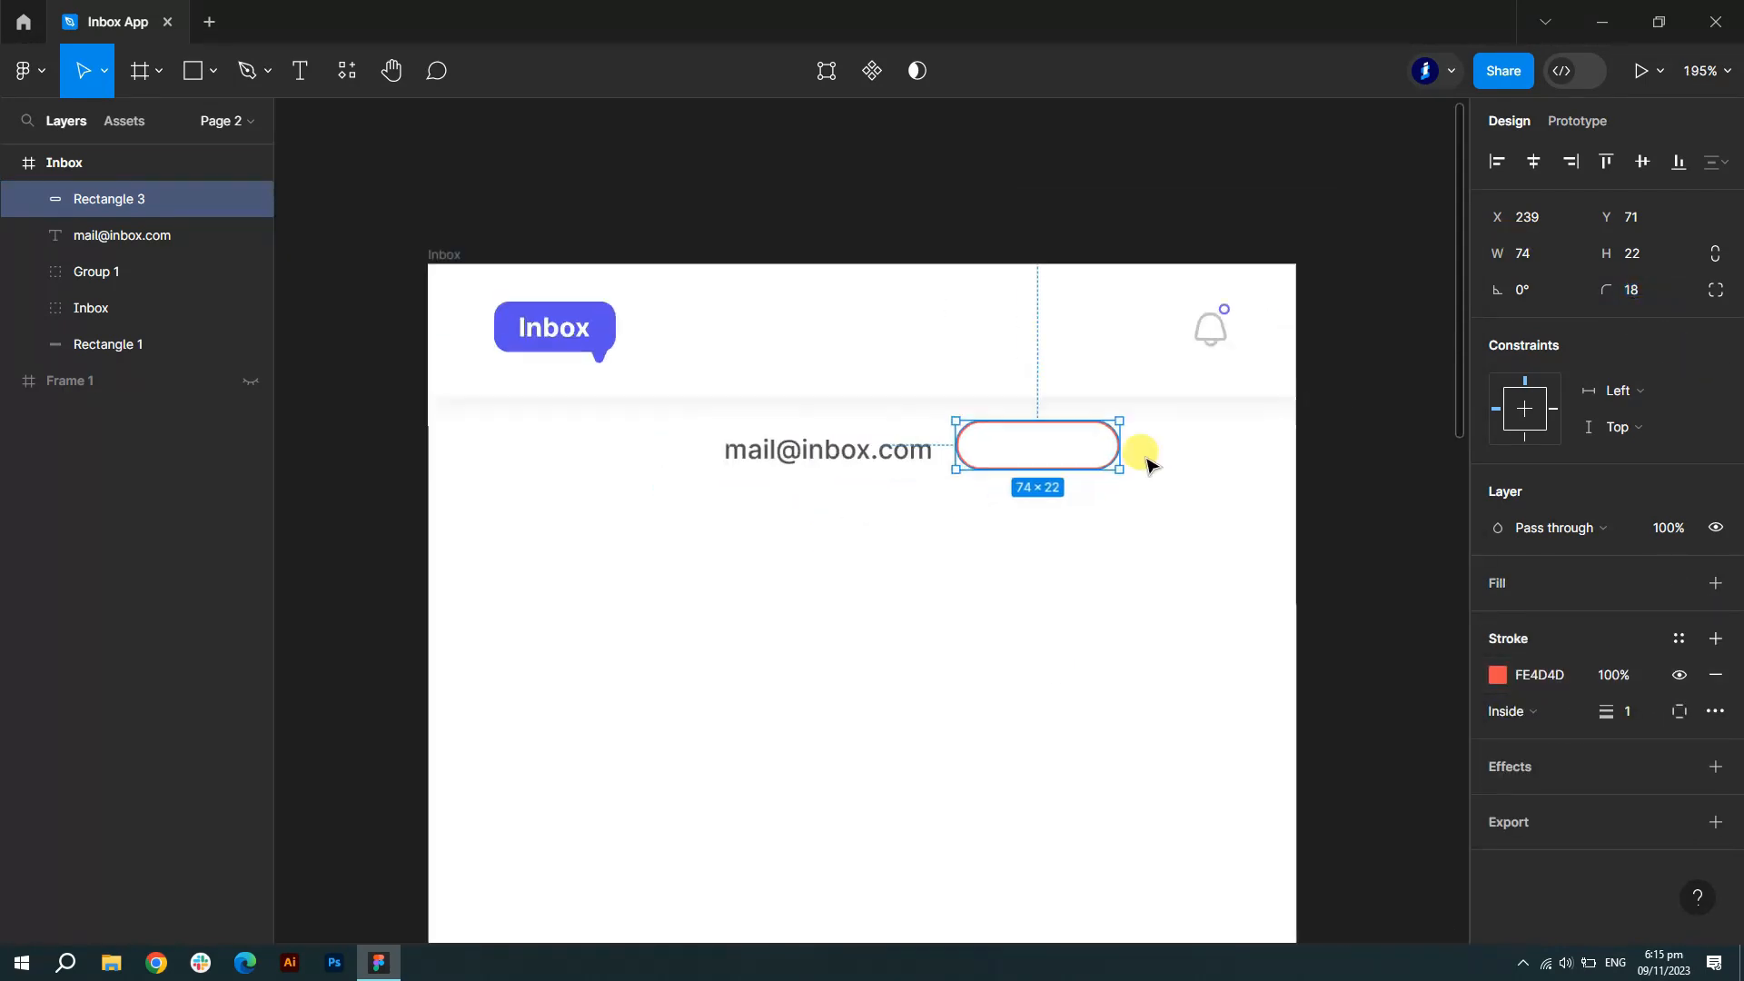
scroll(1180, 445, up, 3)
- Add 'Change' text inside the pill, size 10, coloured red FE4D4D
click(300, 70)
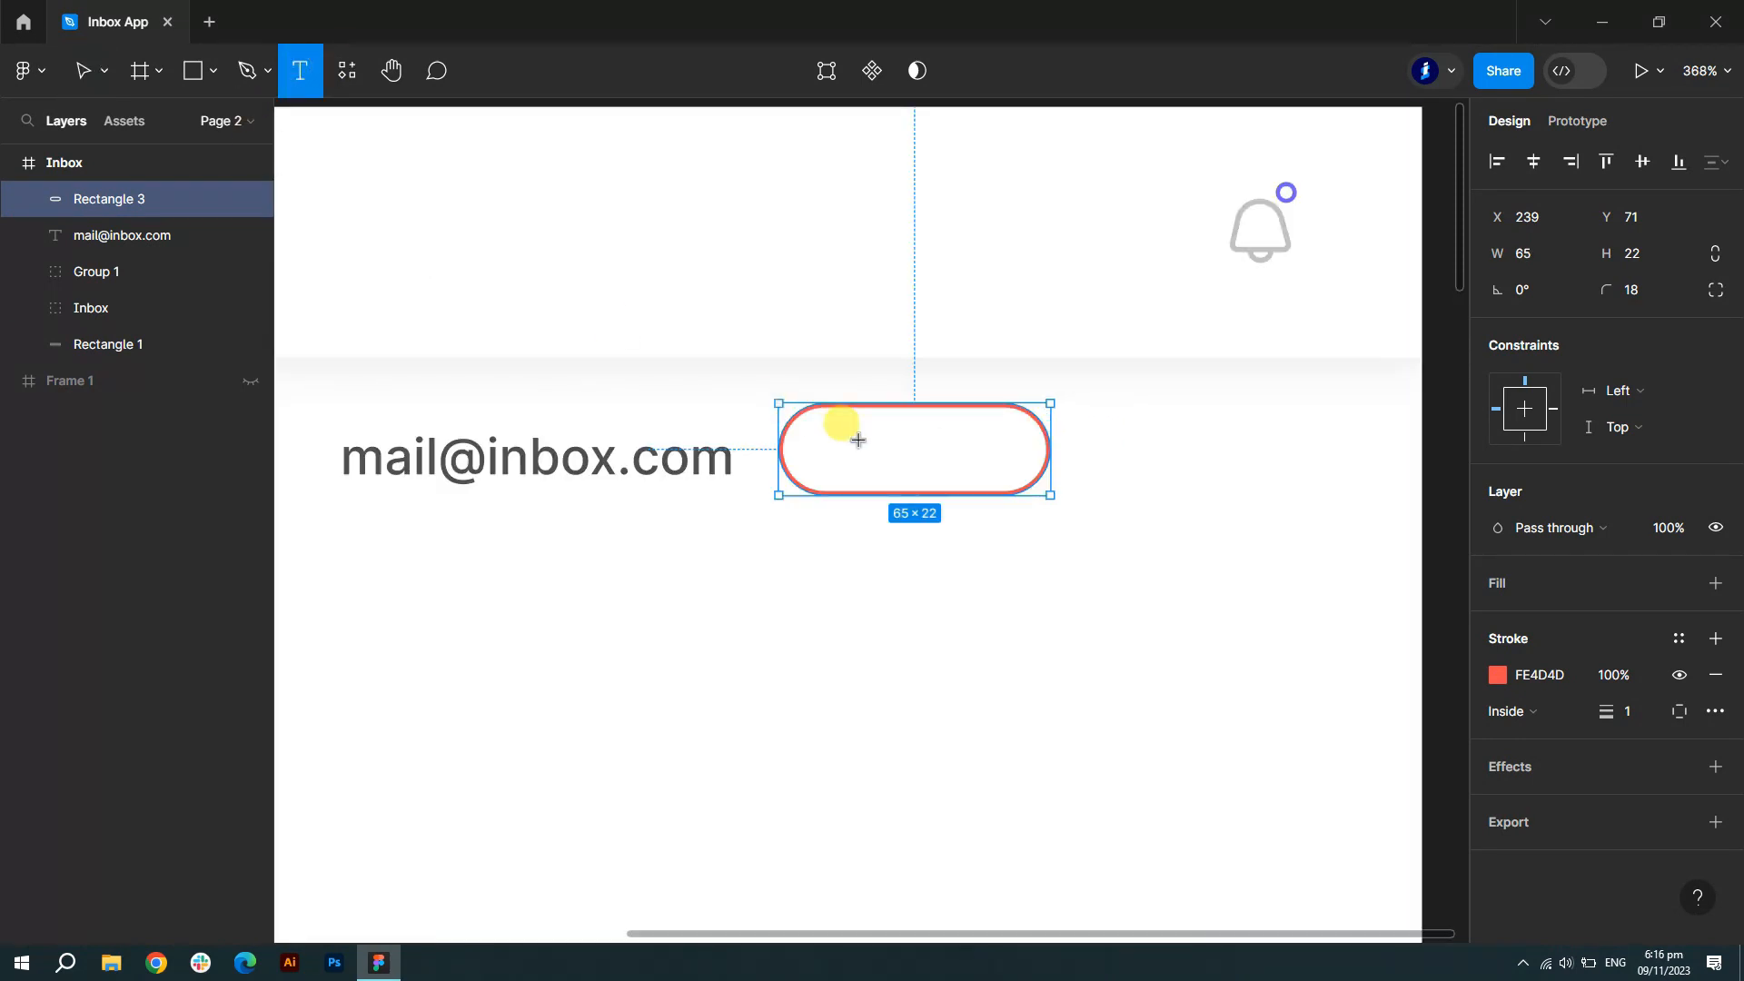
click(845, 436)
text(Change)
key(ctrl+a)
click(1694, 660)
click(1674, 491)
click(1497, 857)
click(1225, 847)
click(1446, 288)
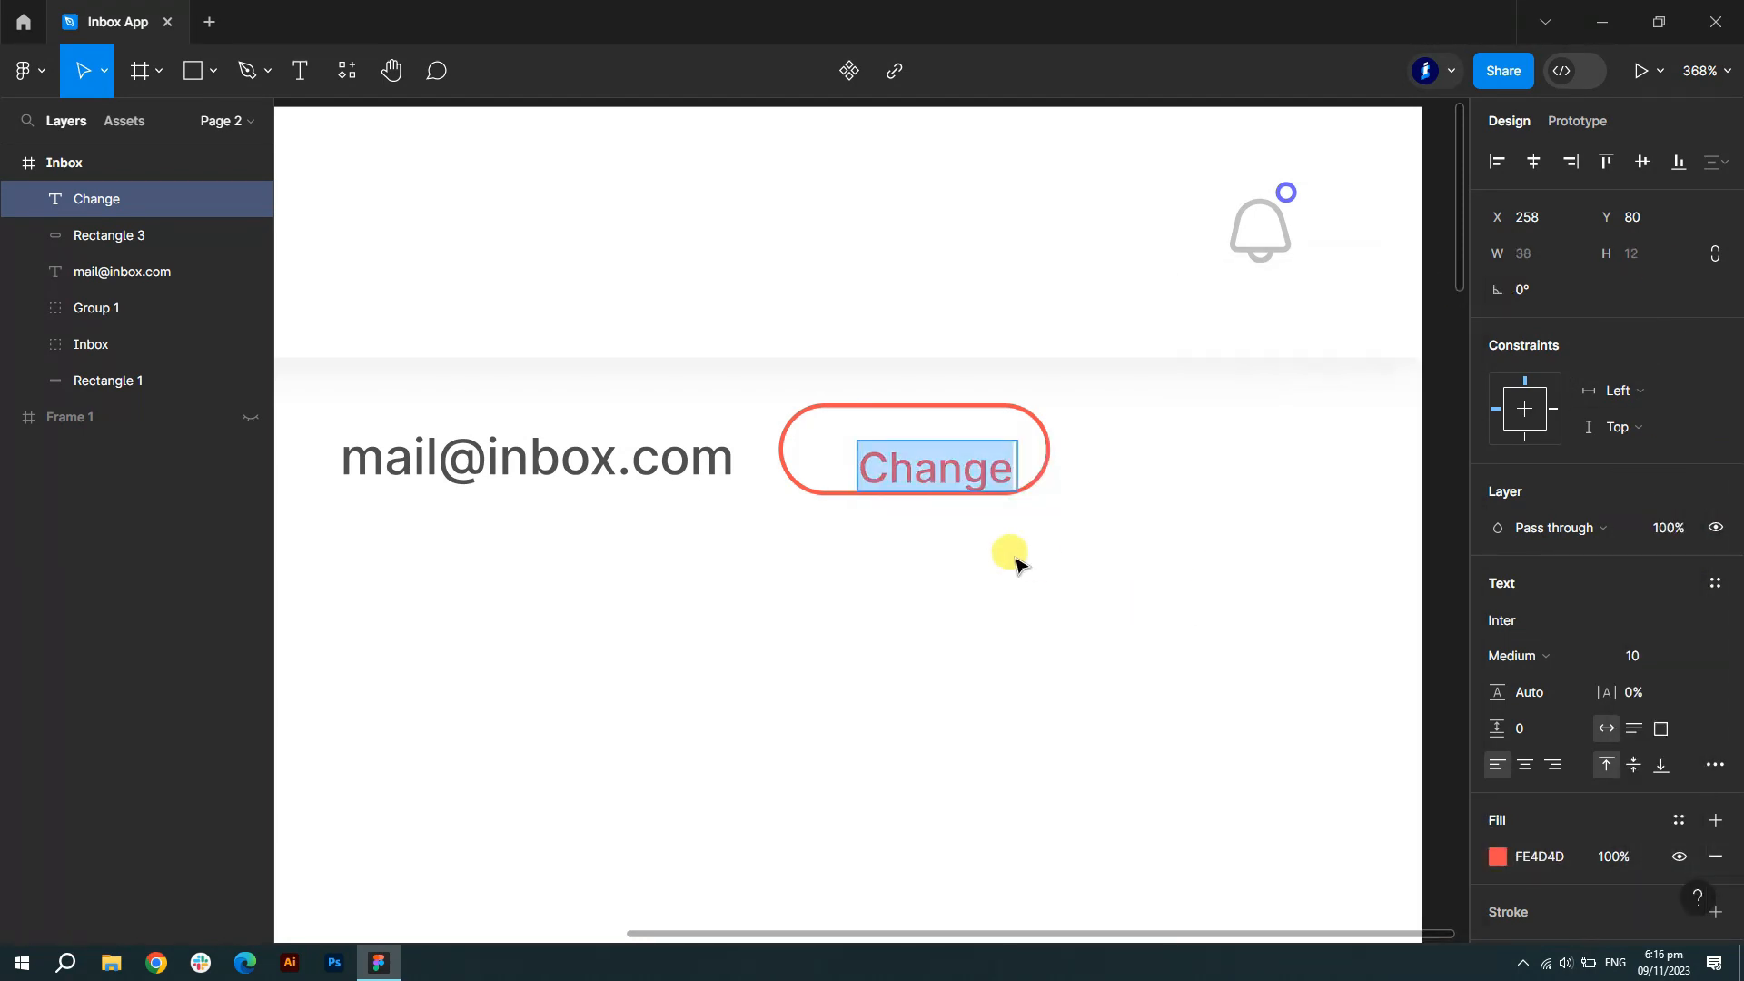
key(Escape)
drag(936, 469, 917, 454)
- Shrink the Change text to size 8 and centre it within the pill
scroll(926, 460, down, 3)
click(1281, 618)
scroll(1279, 622, down, 1)
scroll(1269, 623, up, 1)
scroll(806, 488, up, 3)
click(1044, 509)
click(1642, 650)
text(8)
drag(1017, 501, 1035, 510)
- Group the Change button with the email address text and name the group 'email'
click(98, 273)
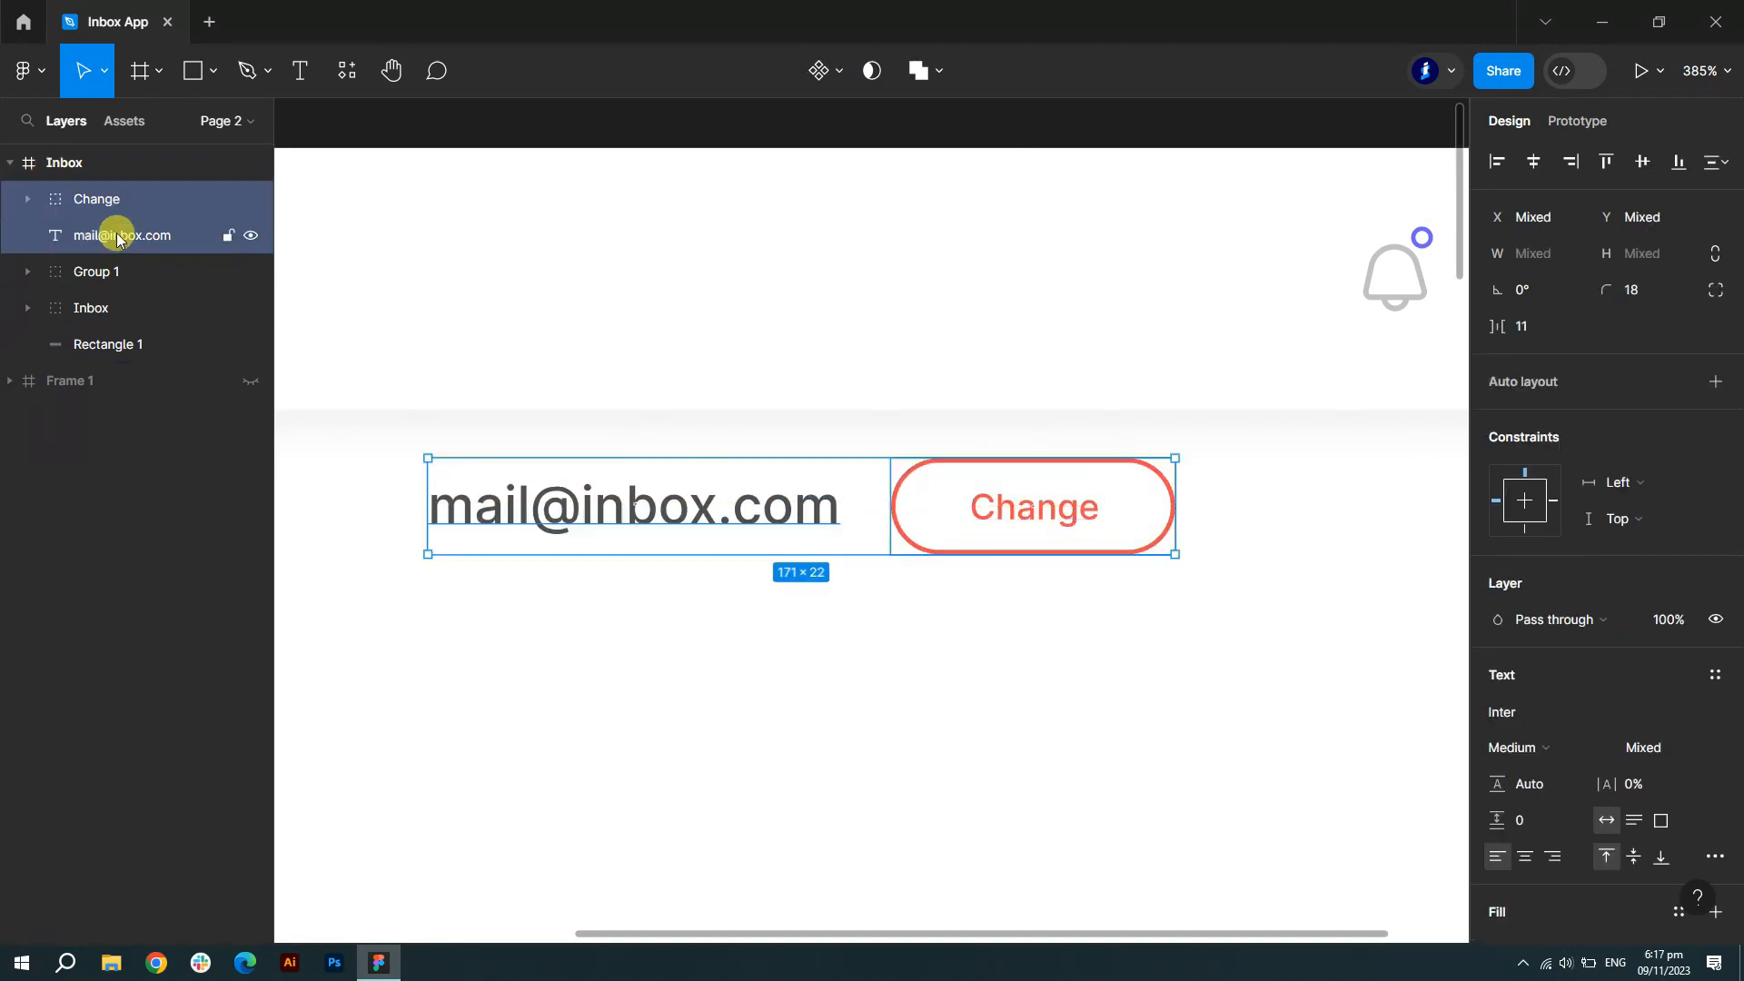
key(ctrl+g)
double_click(96, 194)
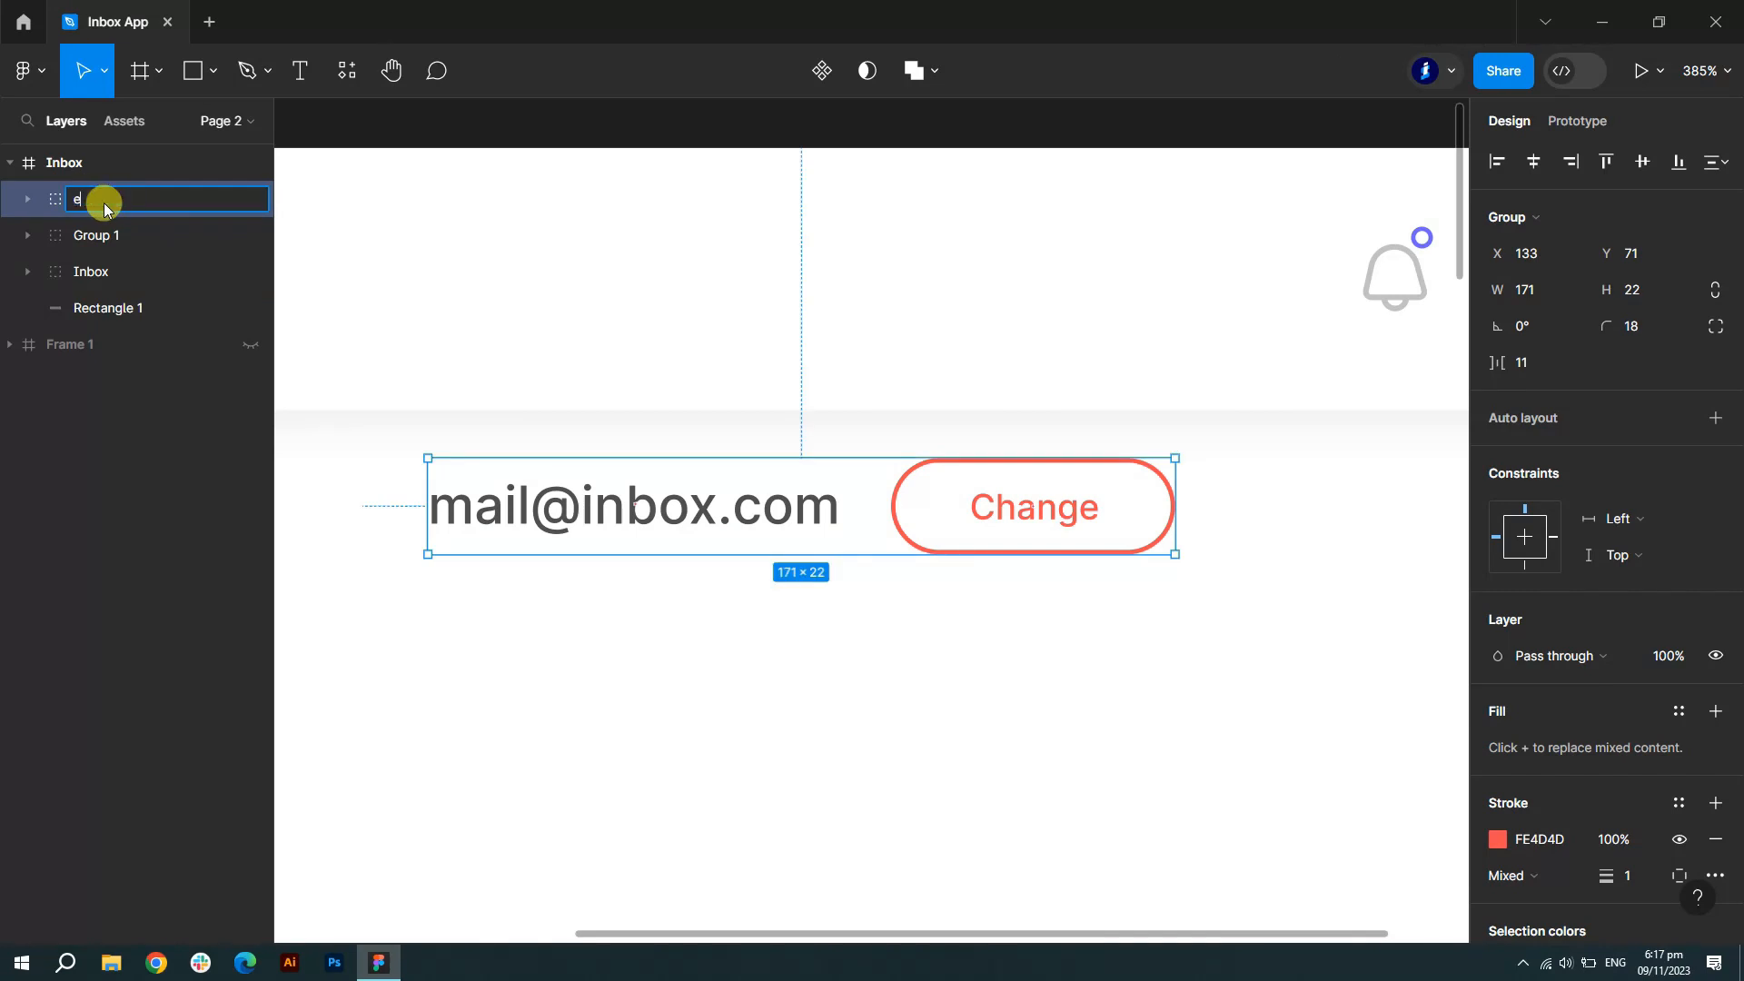
scroll(799, 374, down, 4)
click(1533, 162)
click(1231, 470)
scroll(1232, 471, down, 2)
scroll(1231, 471, down, 4)
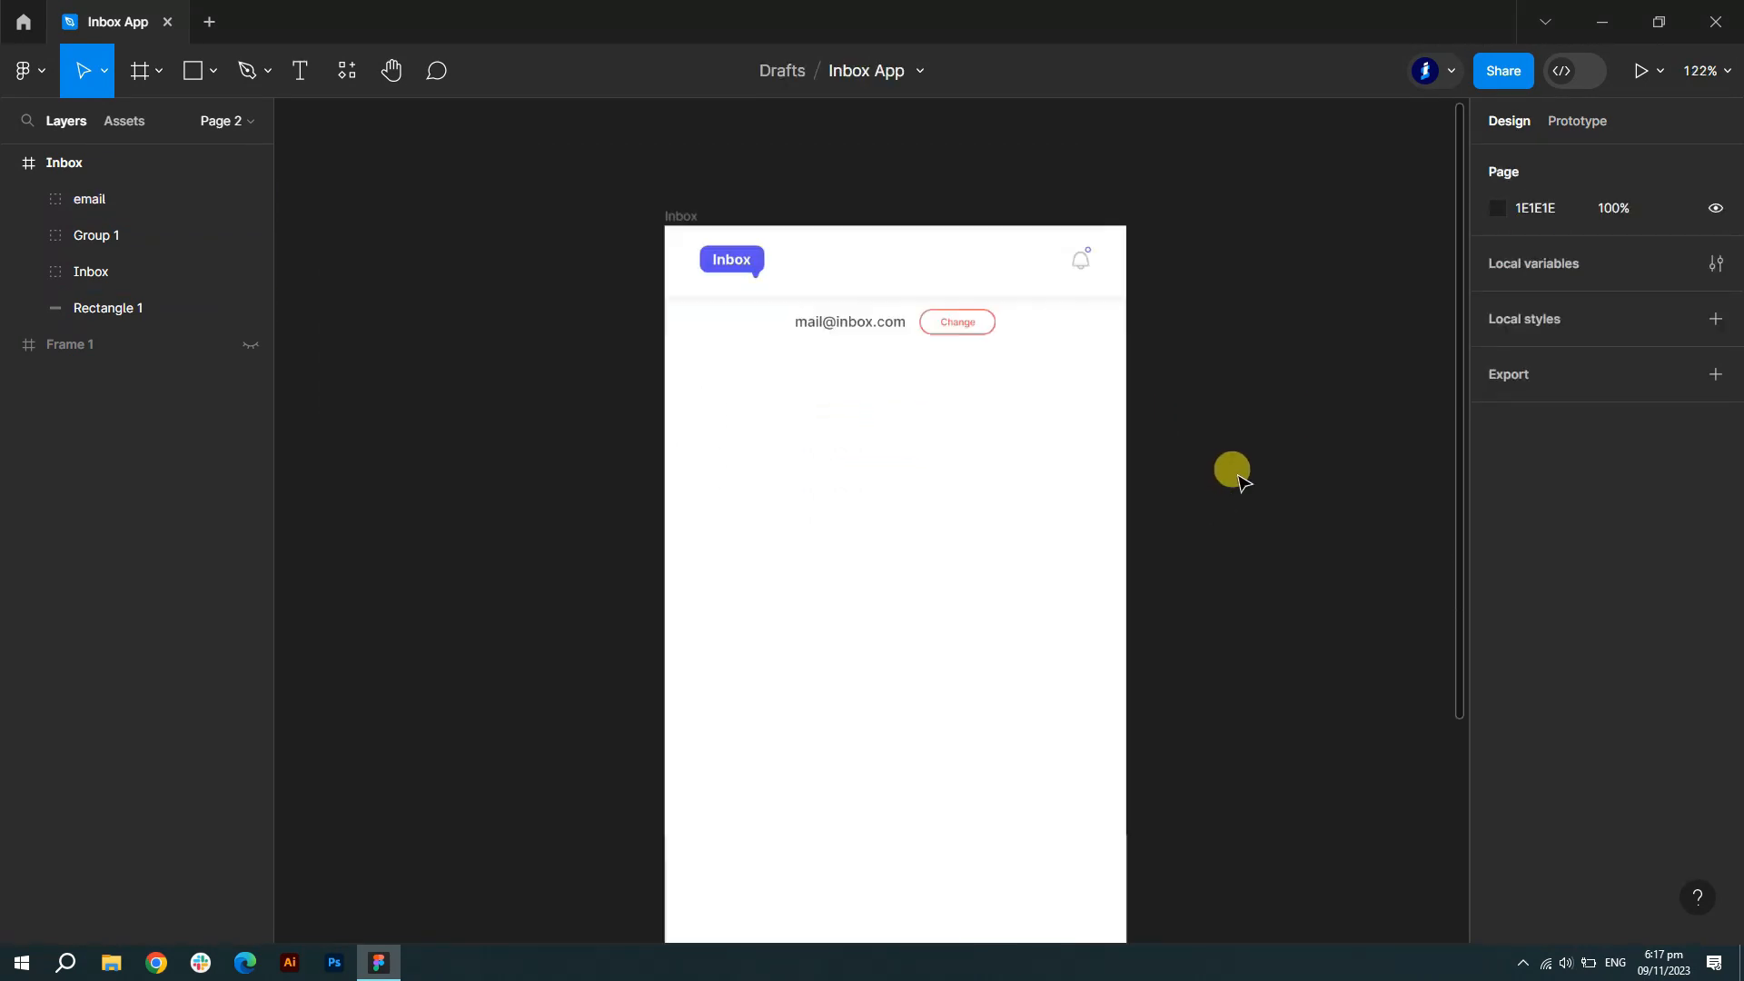
- Draw a rectangle covering the frame below the header and fill it pale grey ECEDF1
click(190, 80)
mouse_move(770, 257)
mouse_down()
mouse_move(1140, 864)
mouse_move(1148, 935)
mouse_move(1147, 840)
mouse_up()
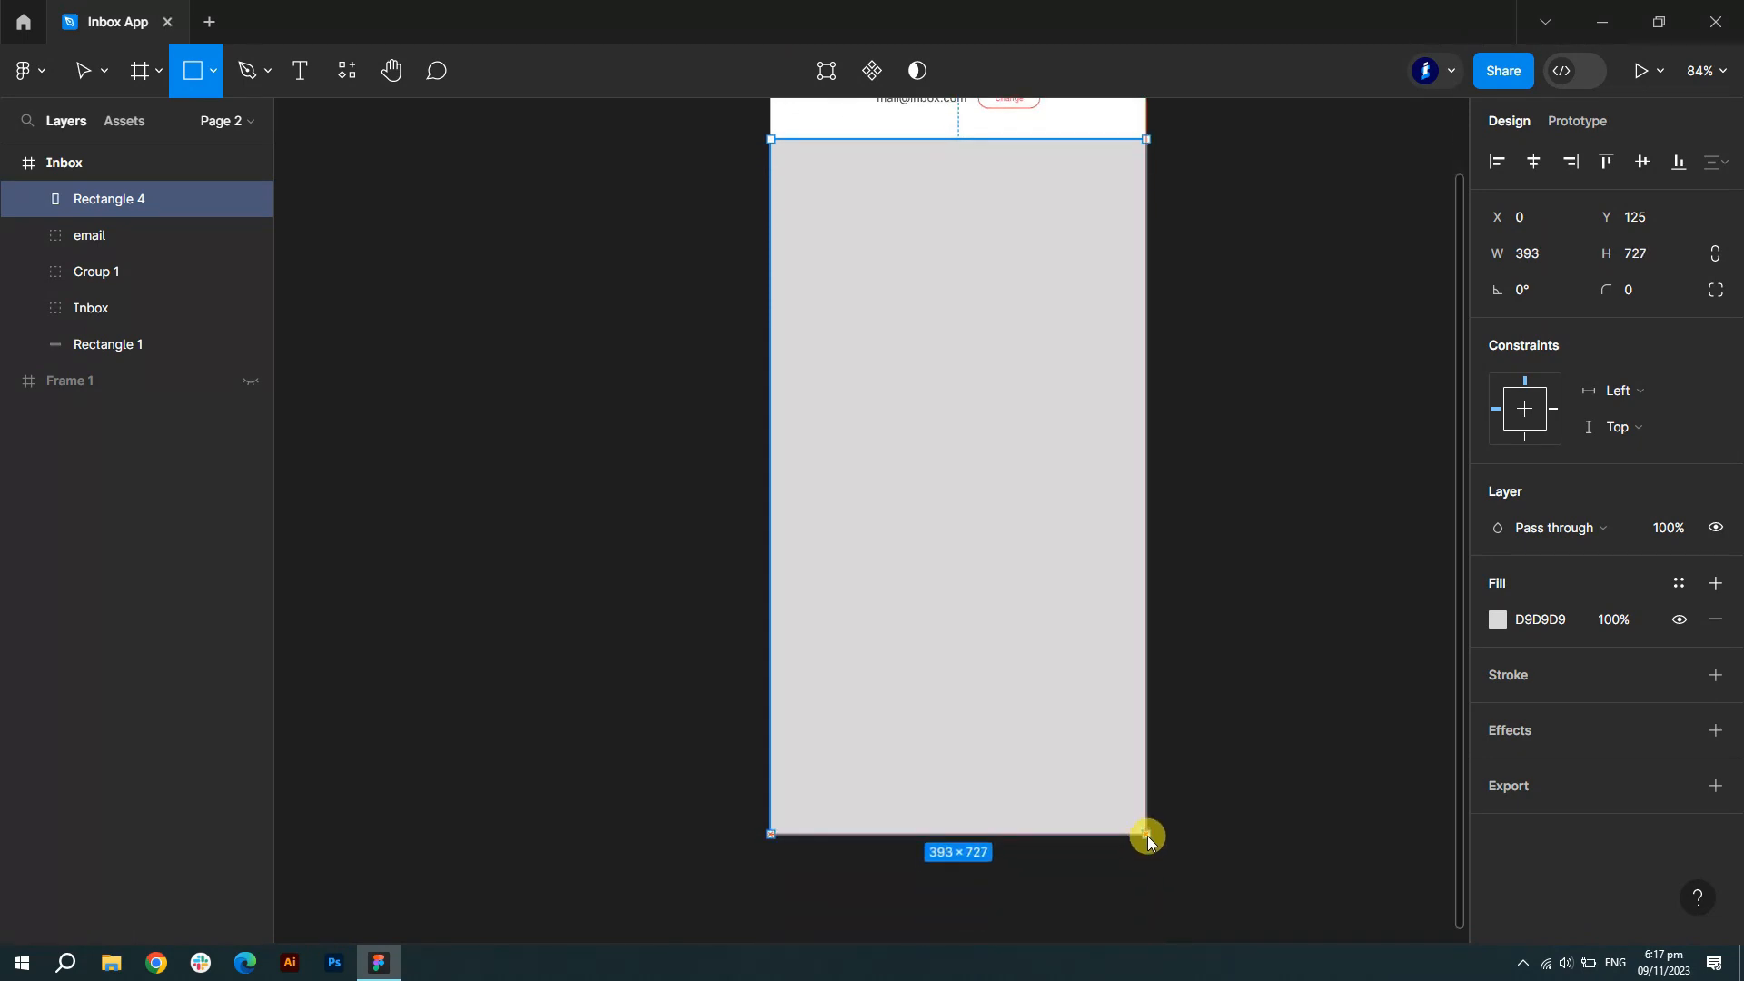
scroll(1090, 763, up, 5)
scroll(1017, 697, up, 4)
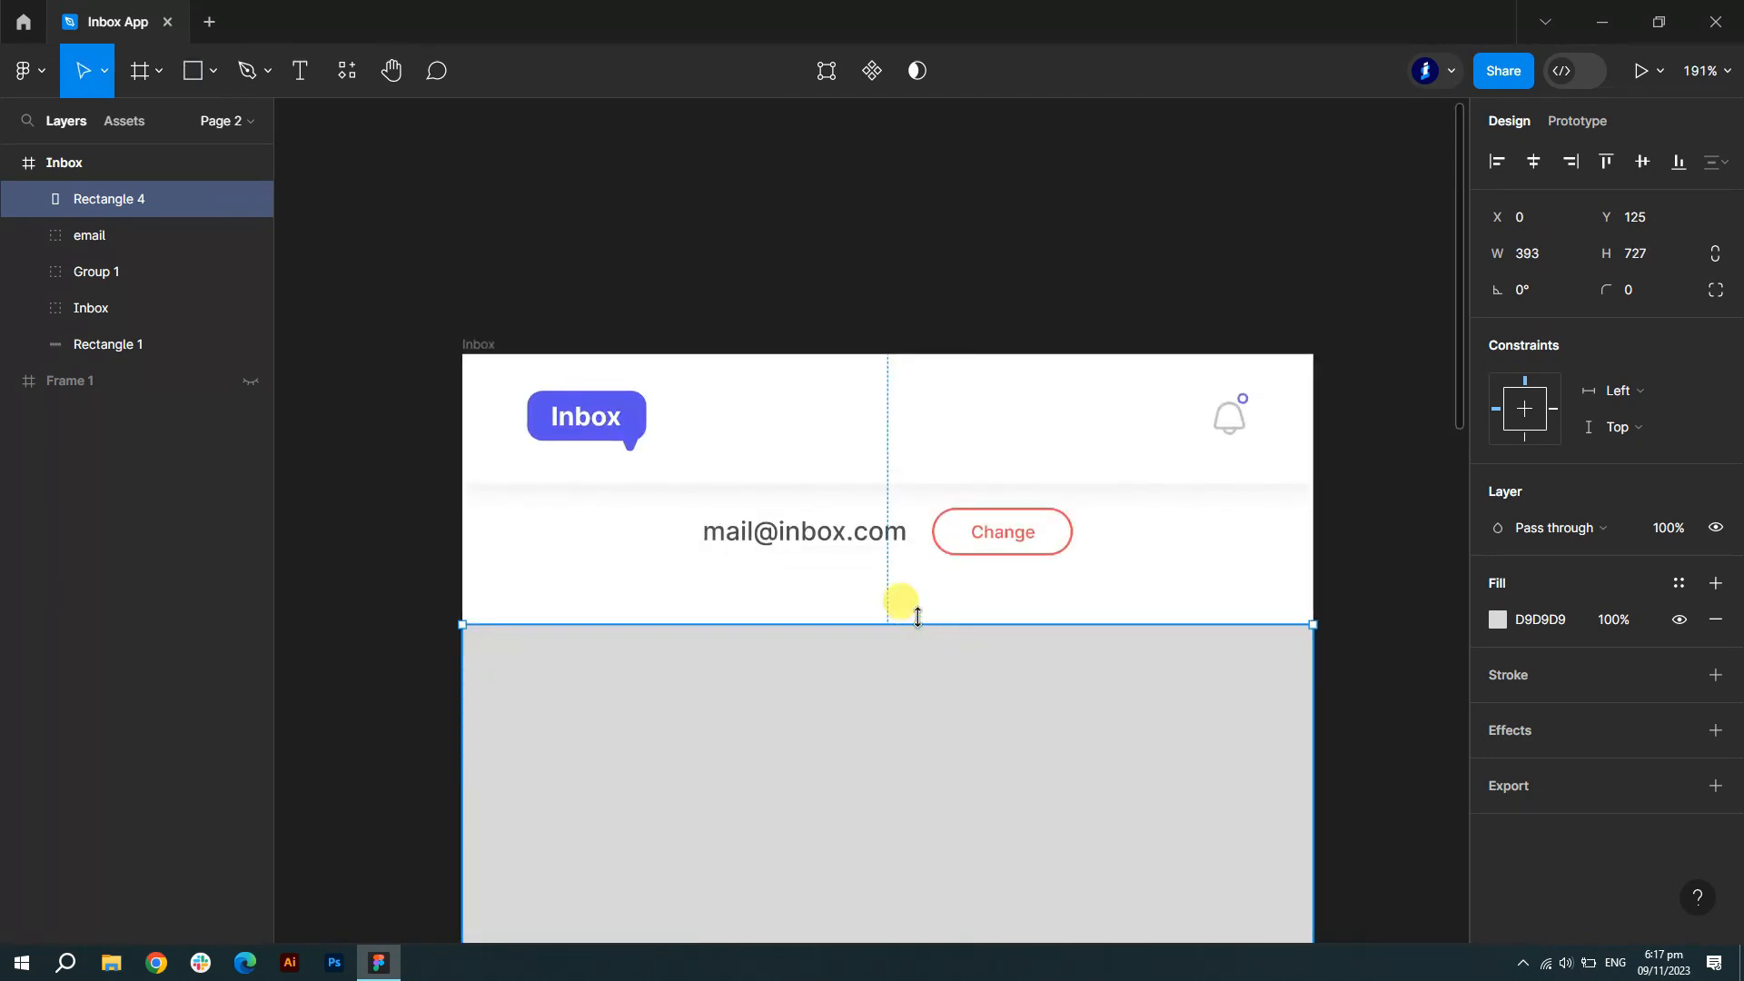
drag(917, 616, 917, 615)
click(1498, 620)
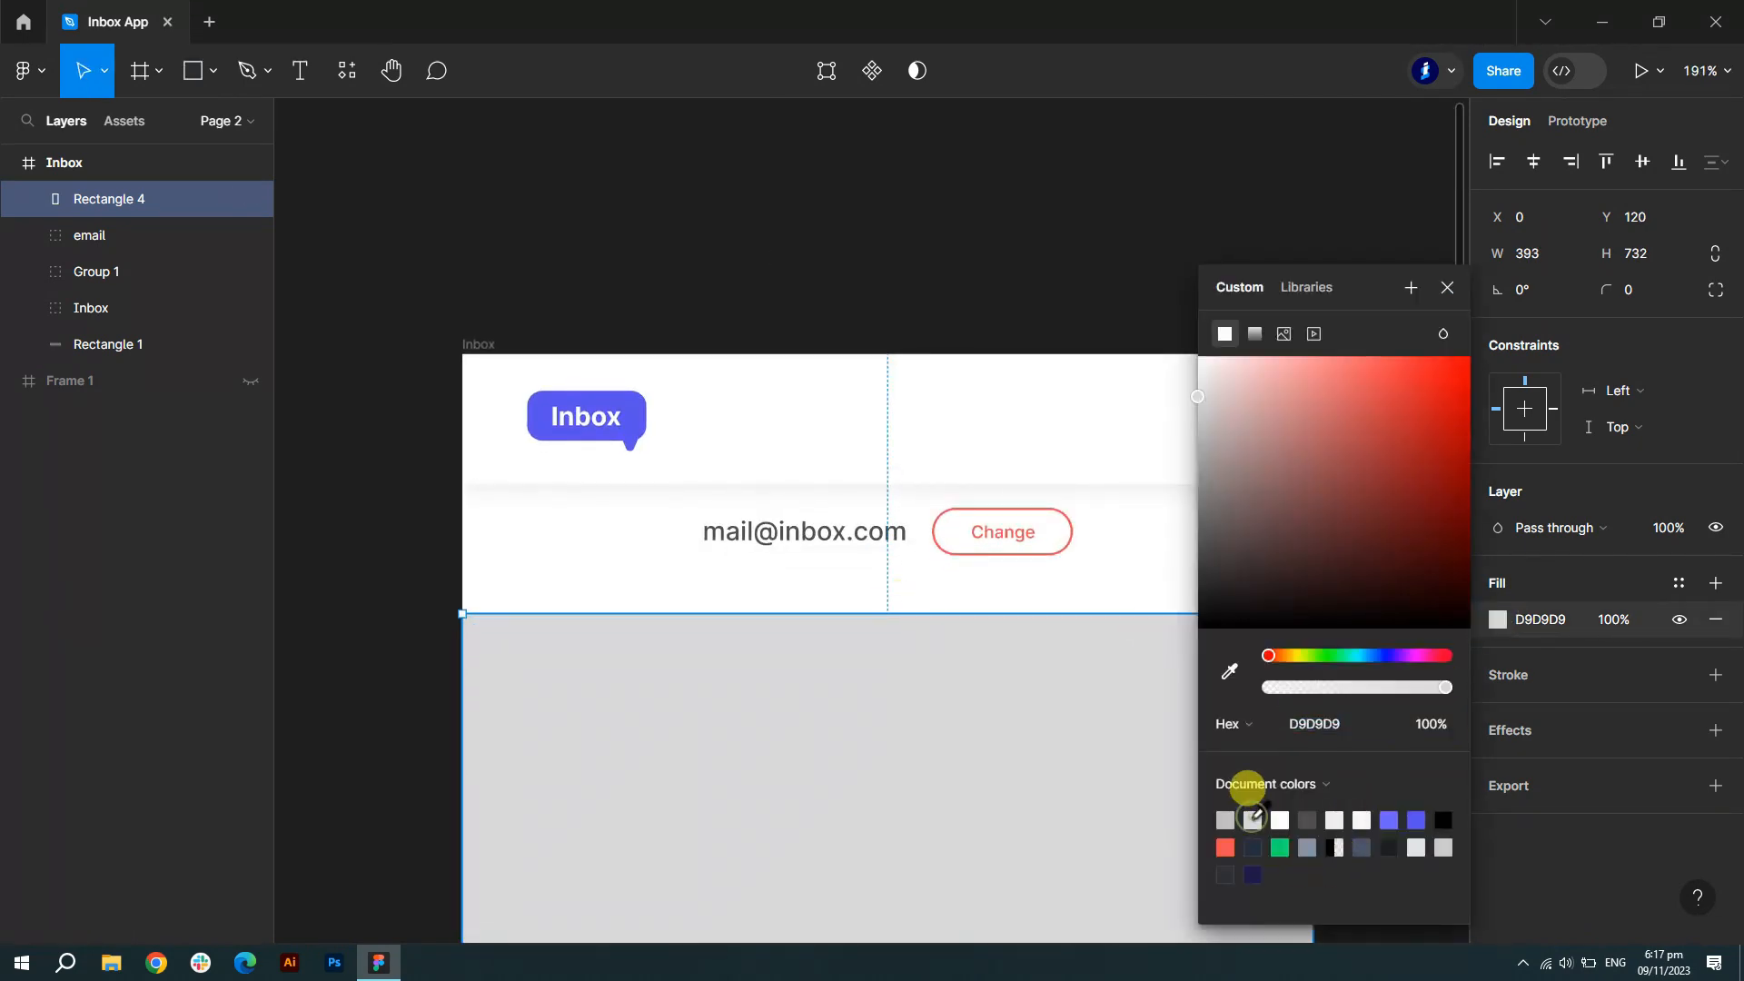
click(1307, 846)
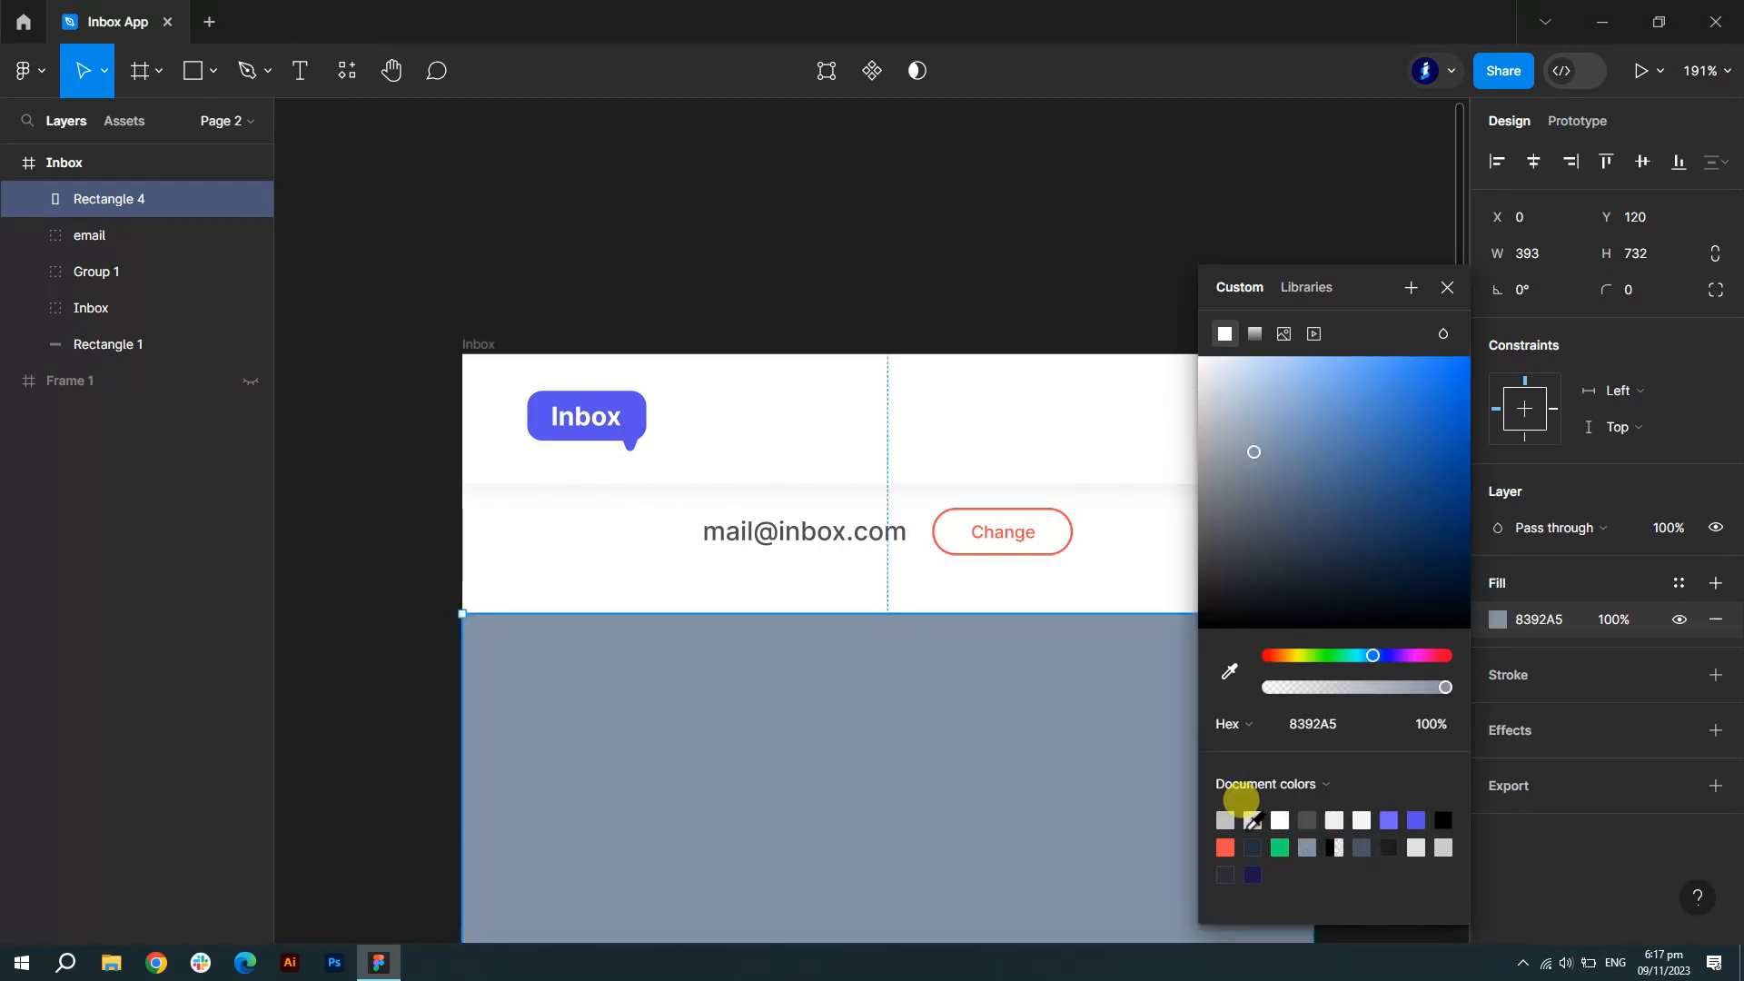
click(1442, 846)
click(1252, 820)
click(1225, 820)
click(1335, 820)
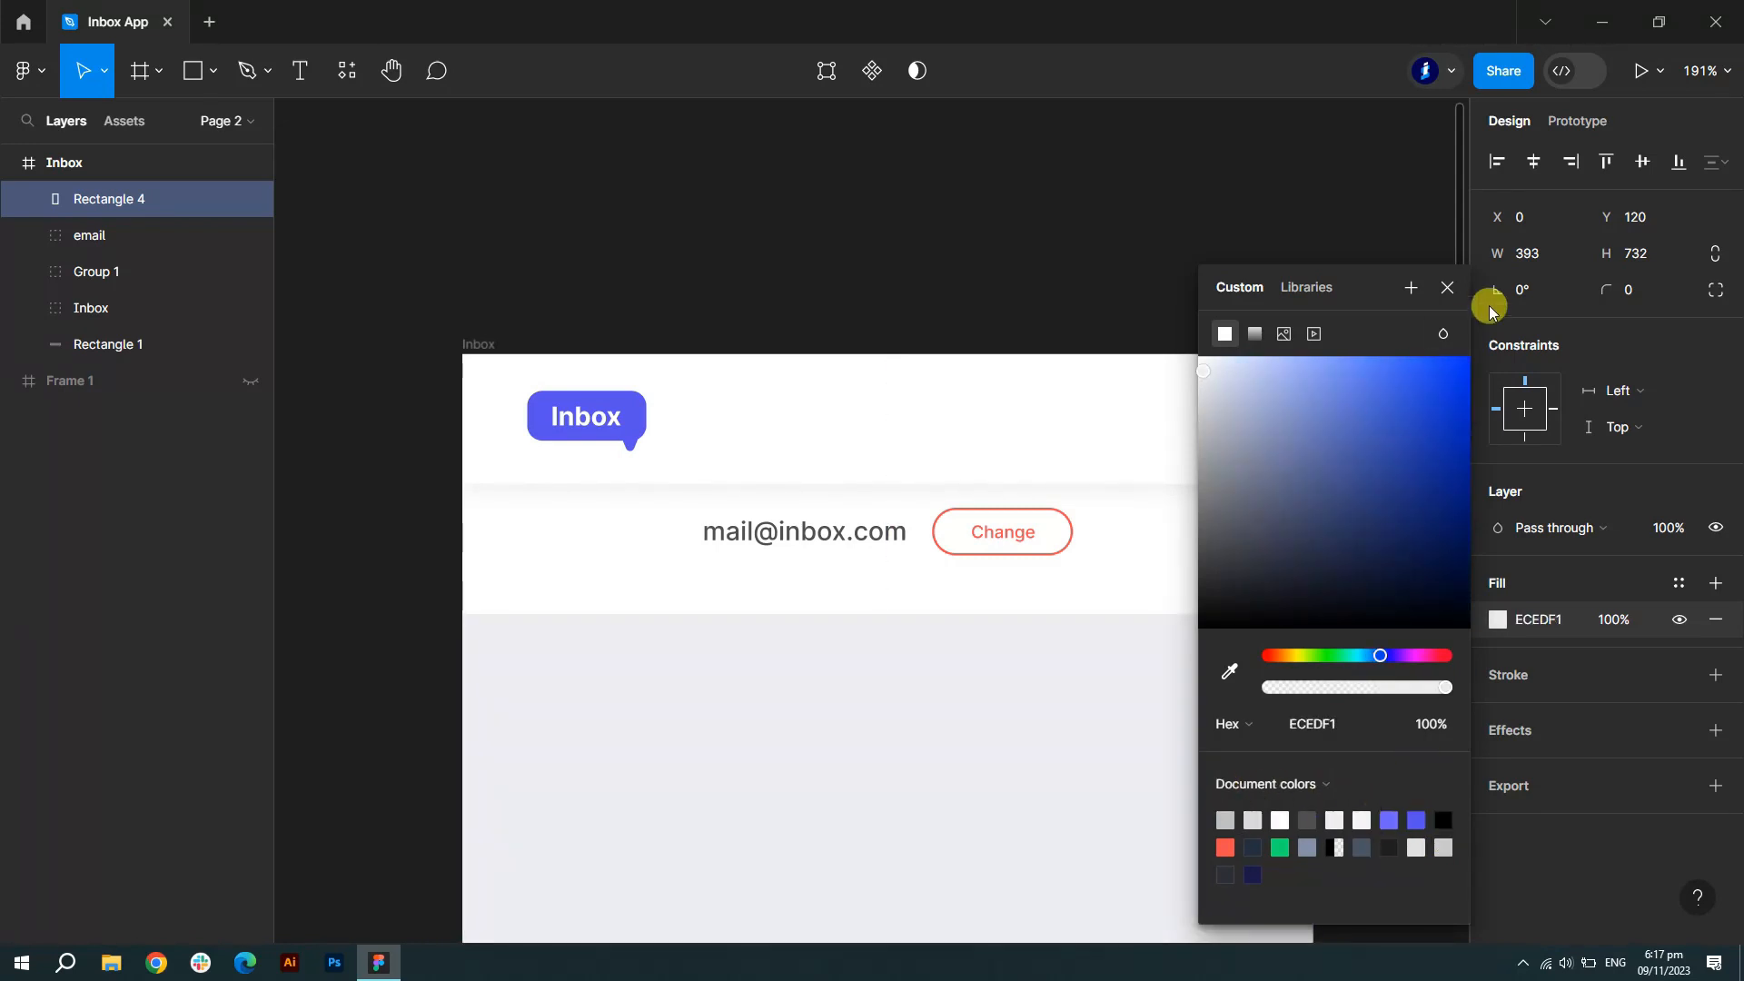
click(1447, 287)
- Raise the background rectangle's top edge and nudge the email group down slightly
drag(925, 613, 923, 600)
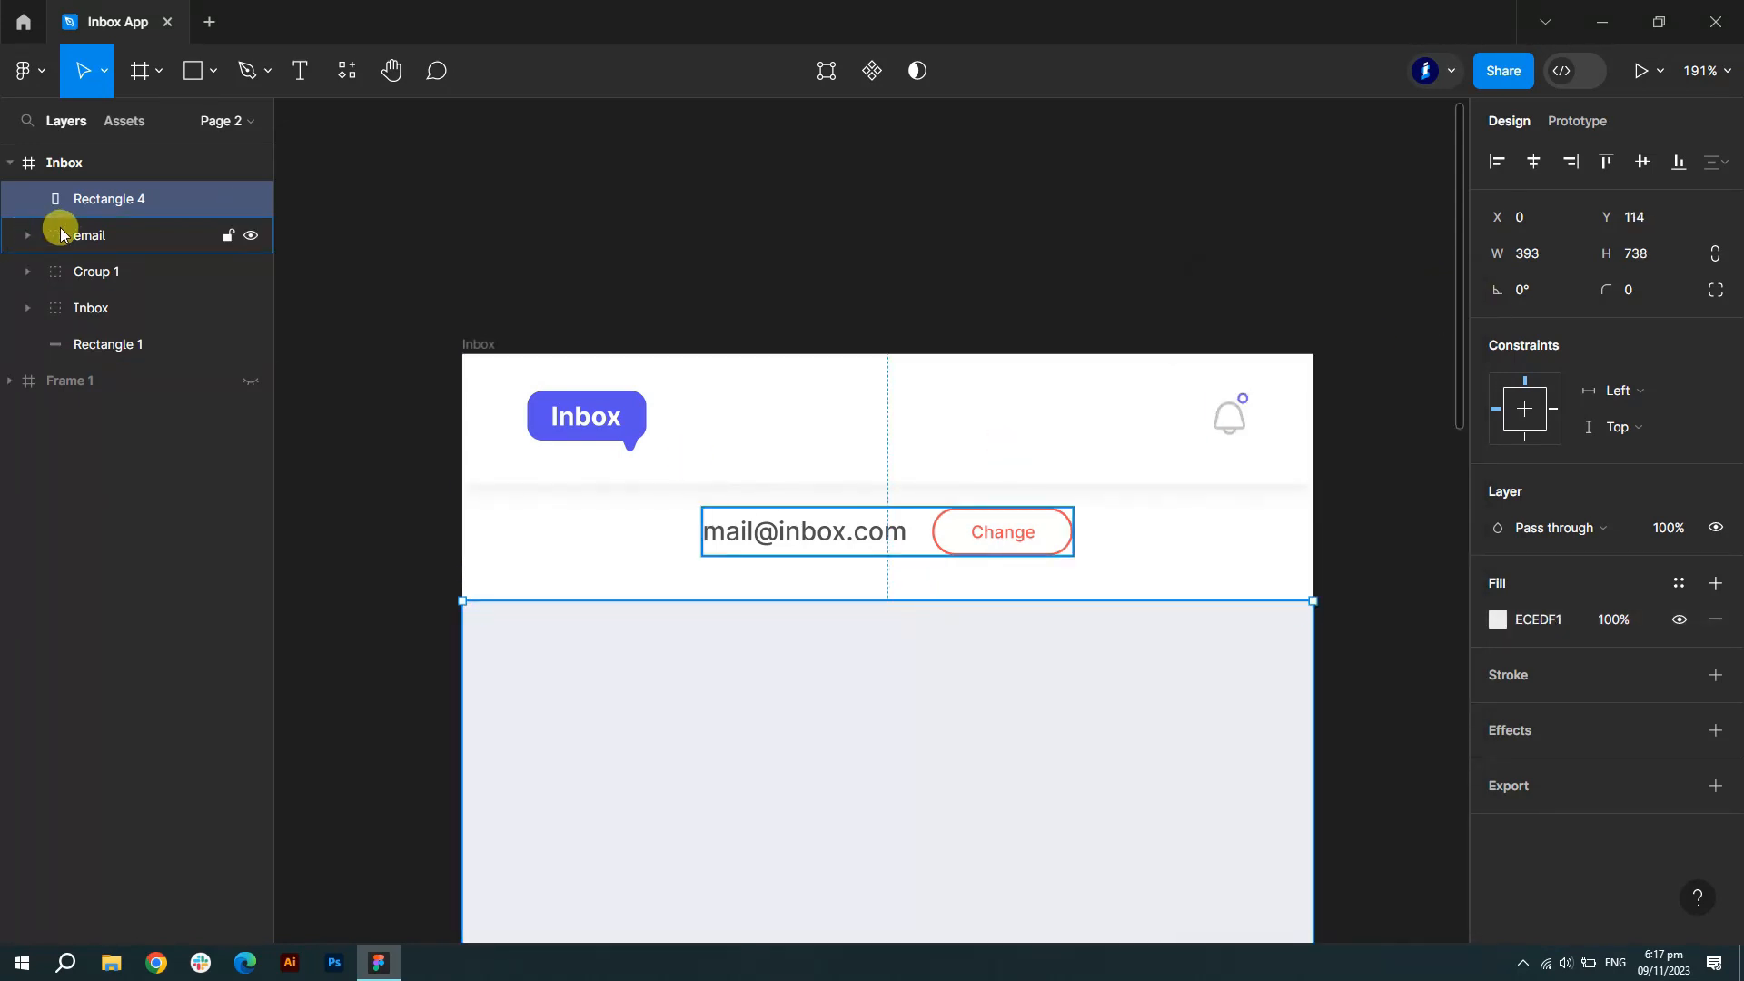
click(66, 236)
key(Down)
key(Down)
key(Down)
key(Down)
key(Down)
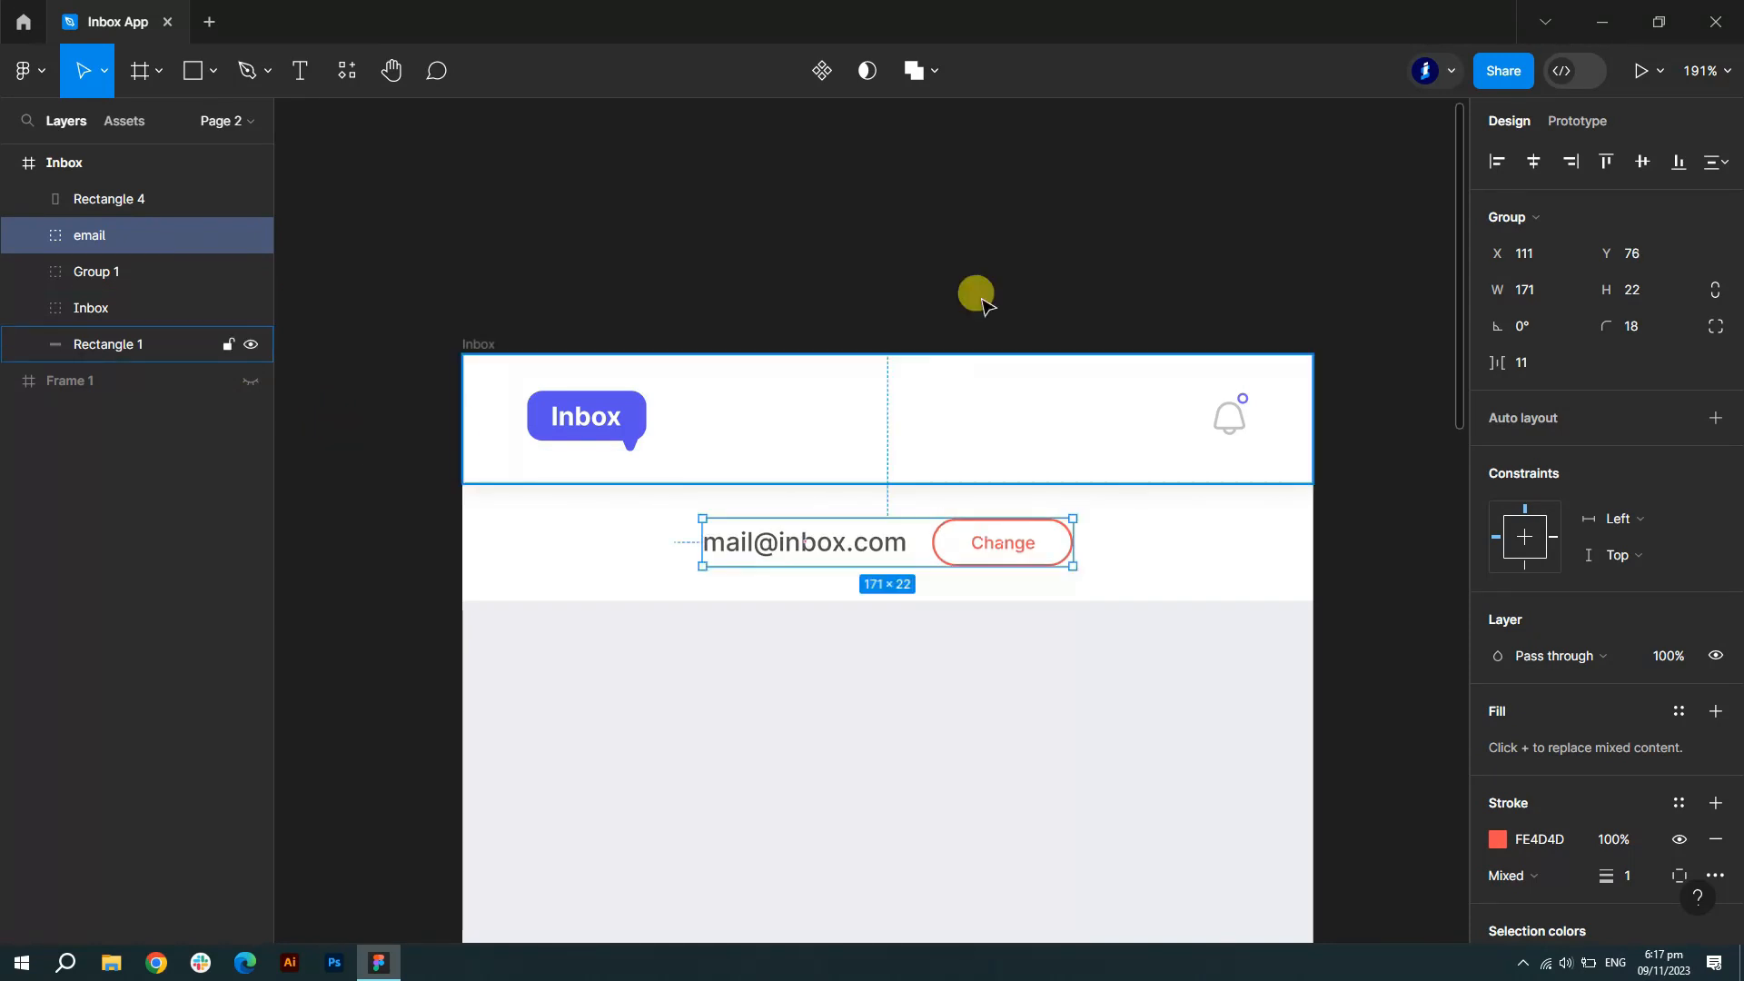
scroll(1043, 241, down, 5)
click(1259, 527)
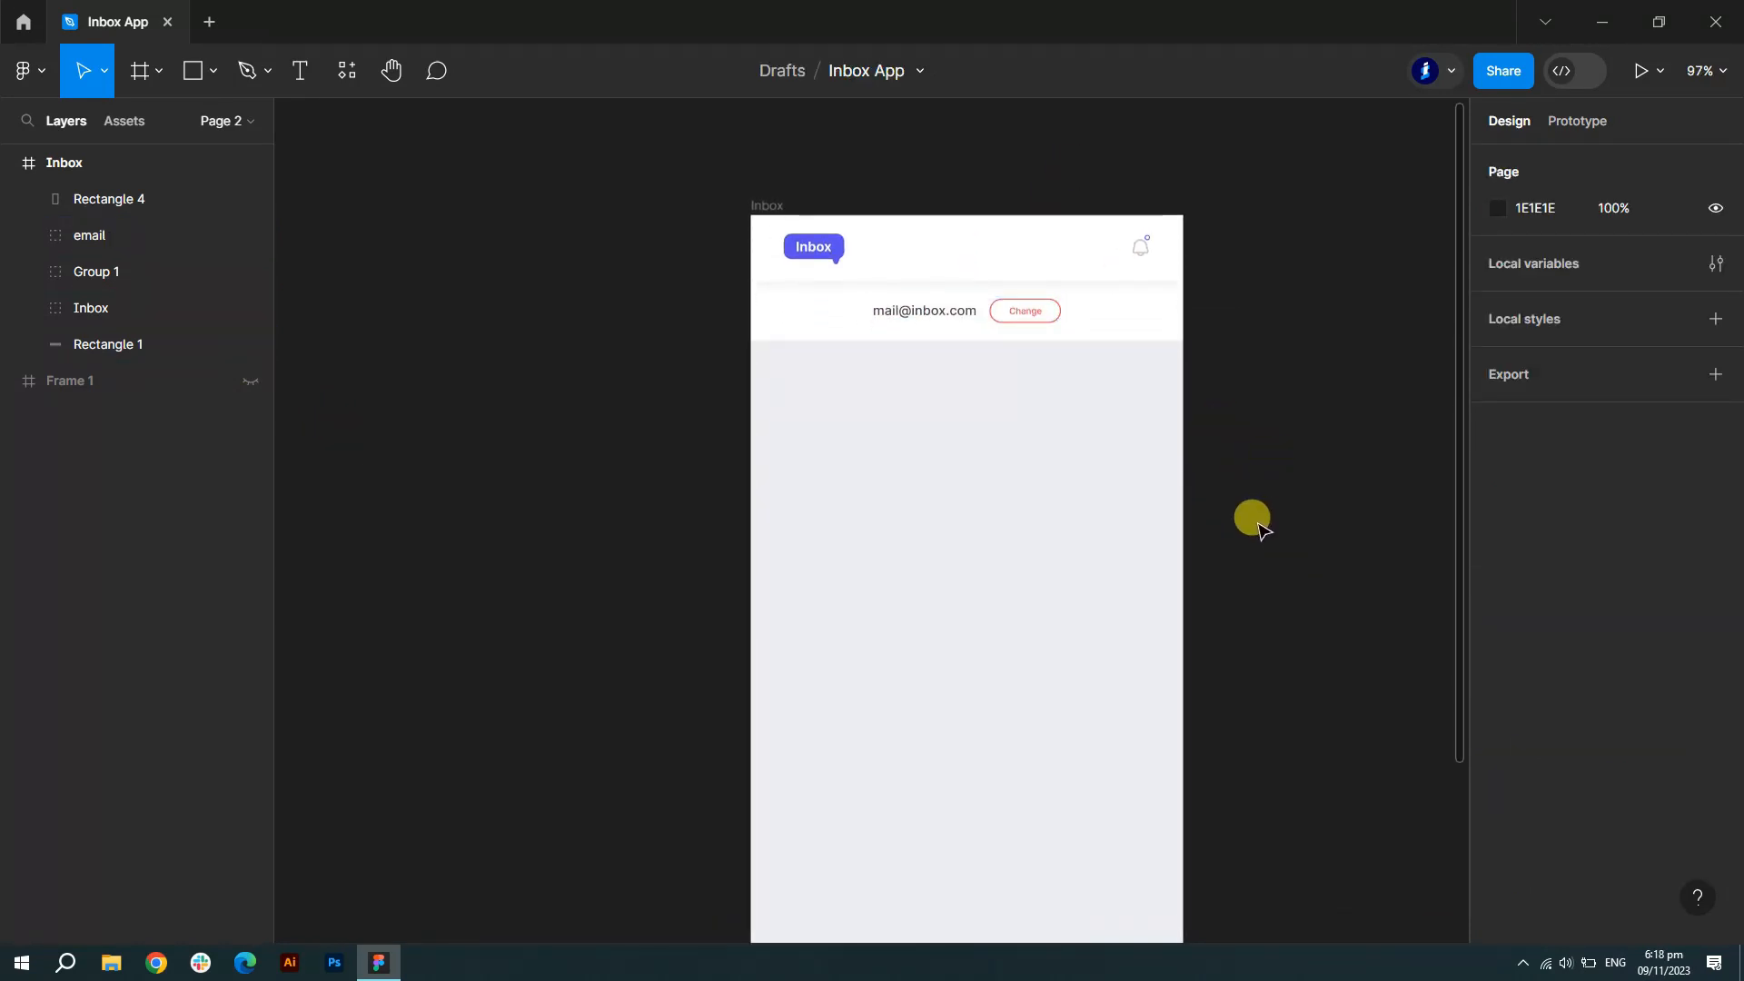
scroll(880, 498, up, 6)
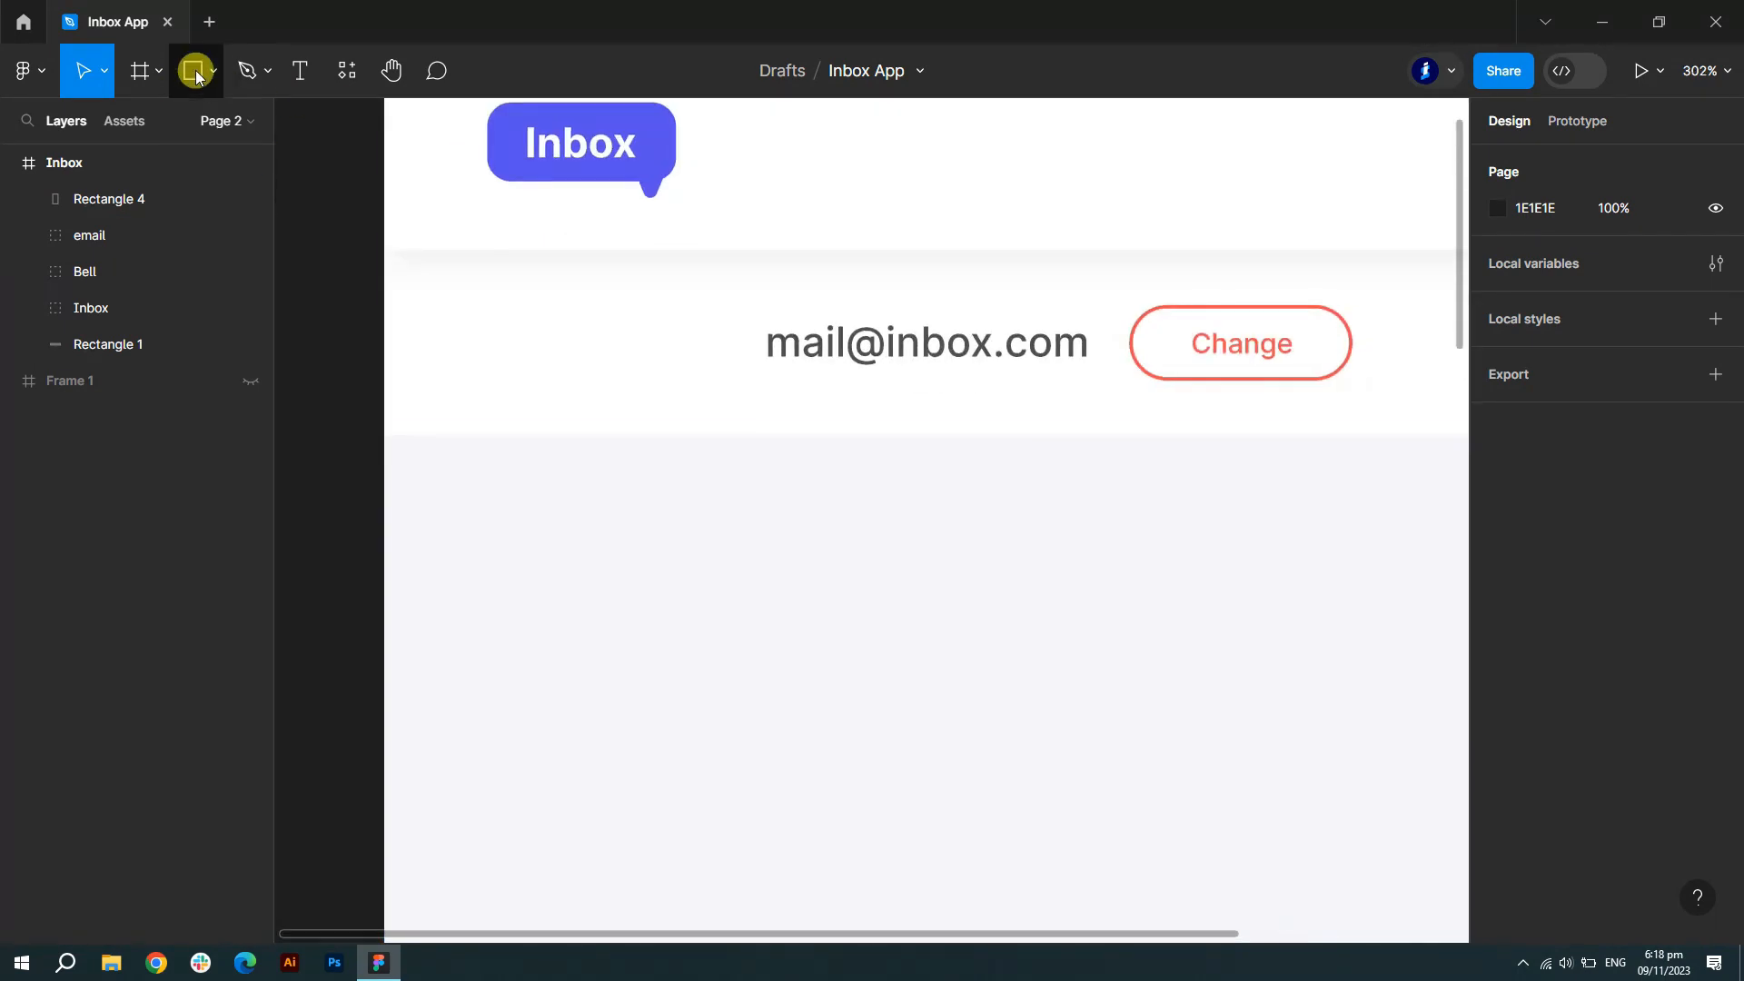
- Draw a 332×40 bar below the email row, stretched between the layout grid margins
click(194, 71)
drag(543, 483, 1276, 569)
scroll(1274, 567, down, 3)
click(95, 161)
click(1679, 546)
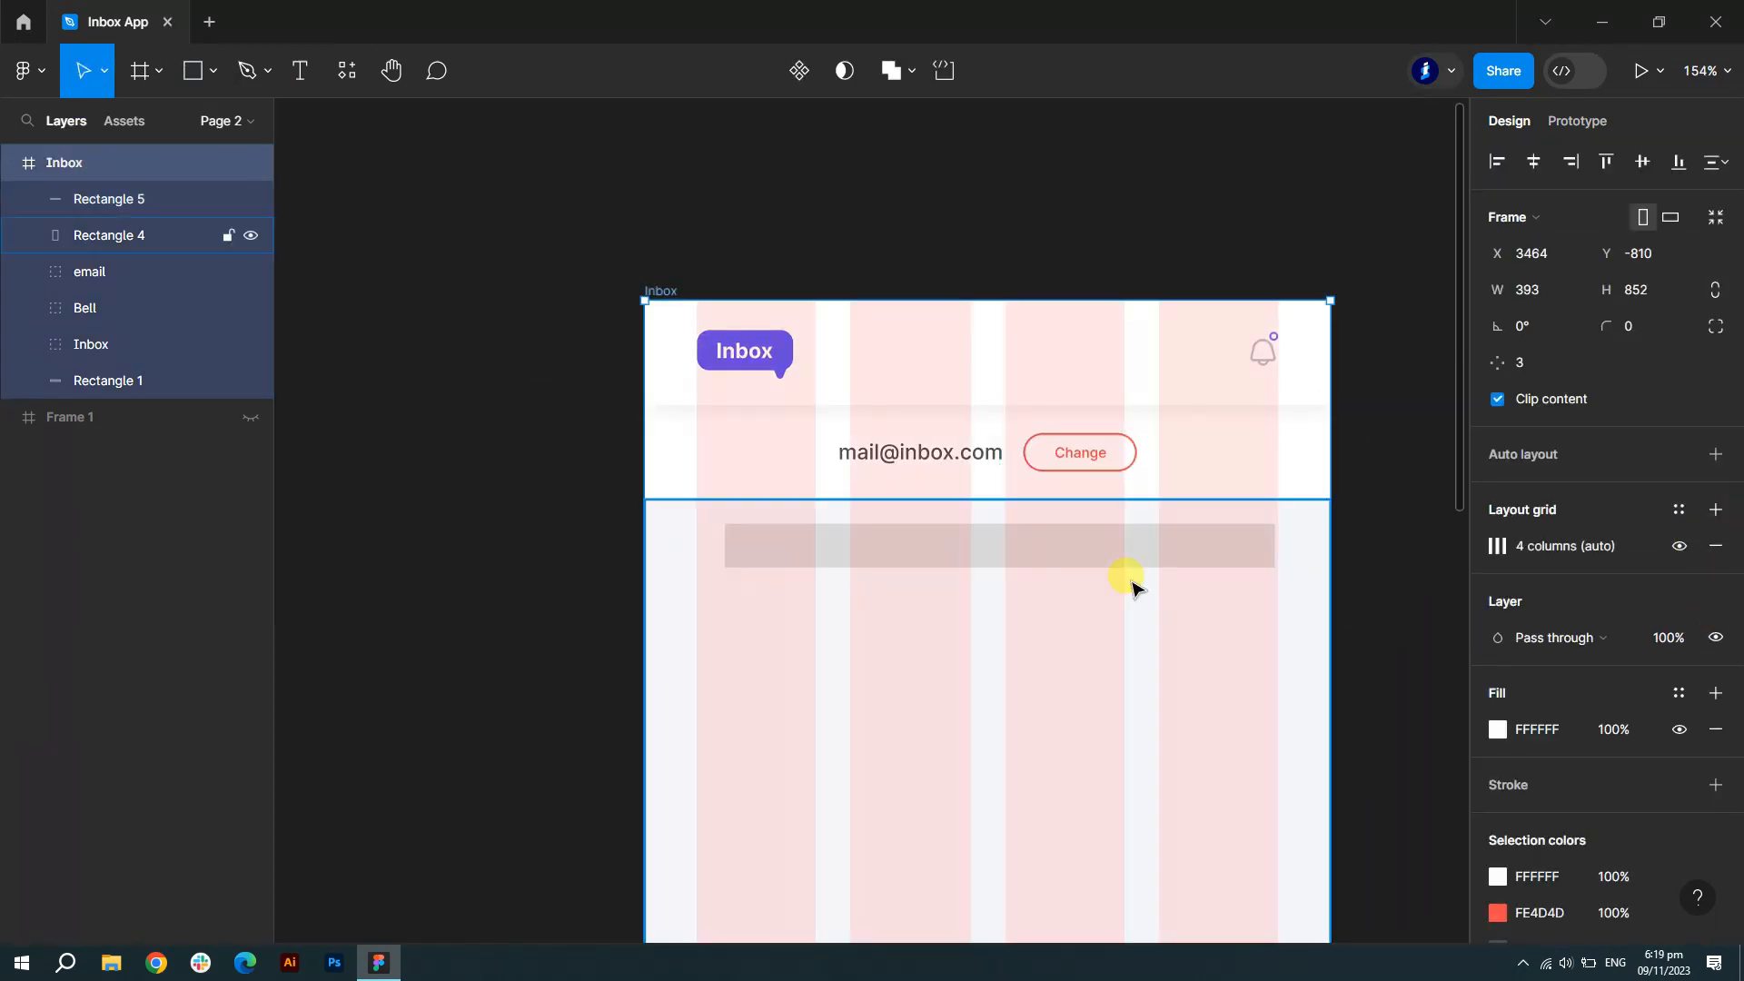
scroll(1133, 586, up, 3)
click(955, 543)
drag(450, 551, 397, 537)
scroll(397, 537, down, 2)
drag(1222, 537, 1224, 537)
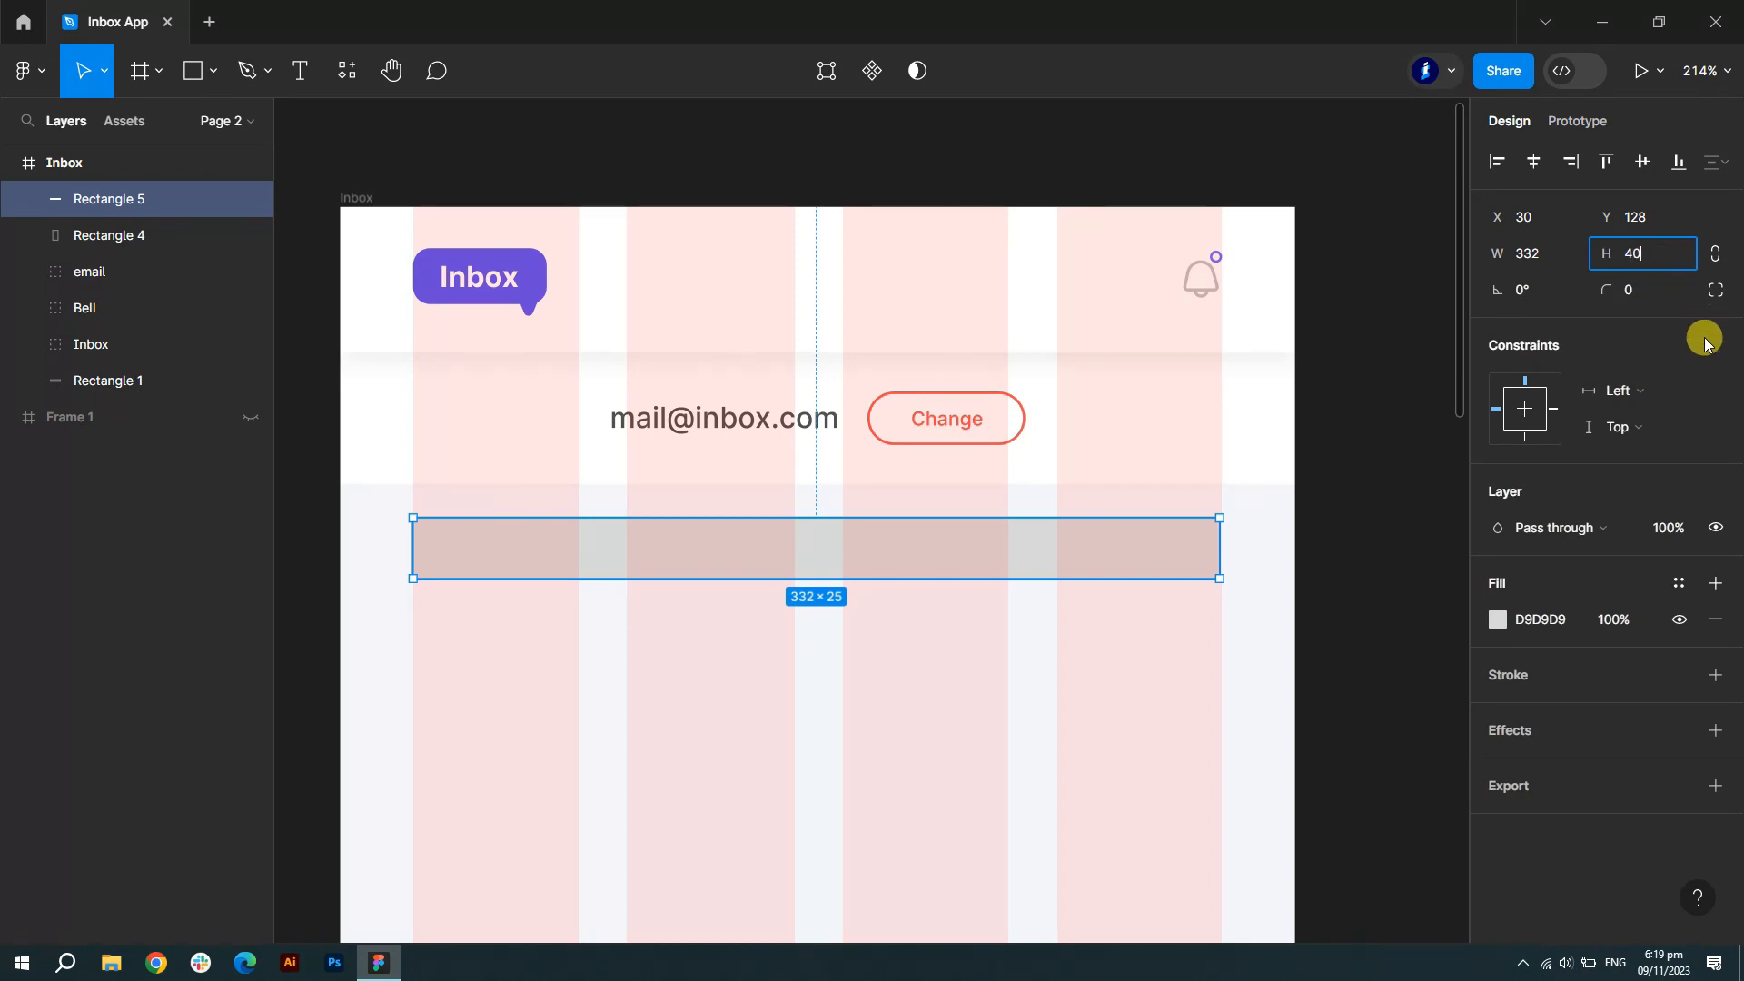
key(Return)
- Give the bar corner radius 29 and white FFFFFF fill, then hide the frame's column grid
click(1640, 290)
text(7)
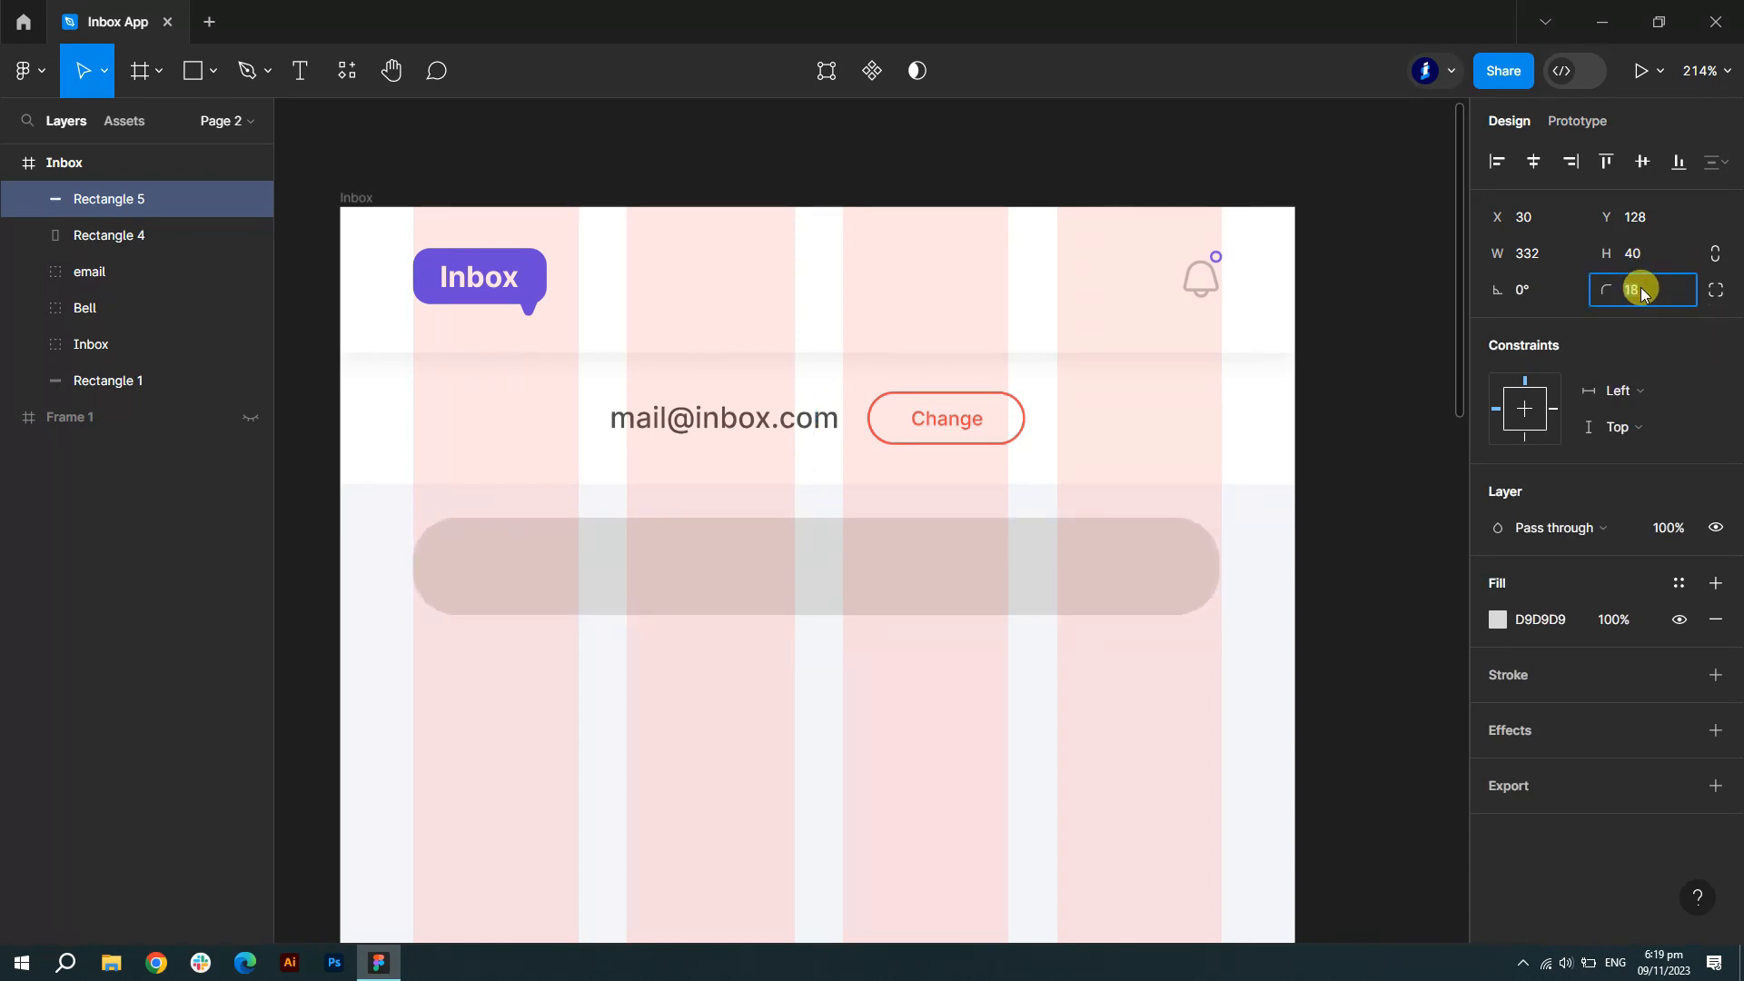
click(1496, 621)
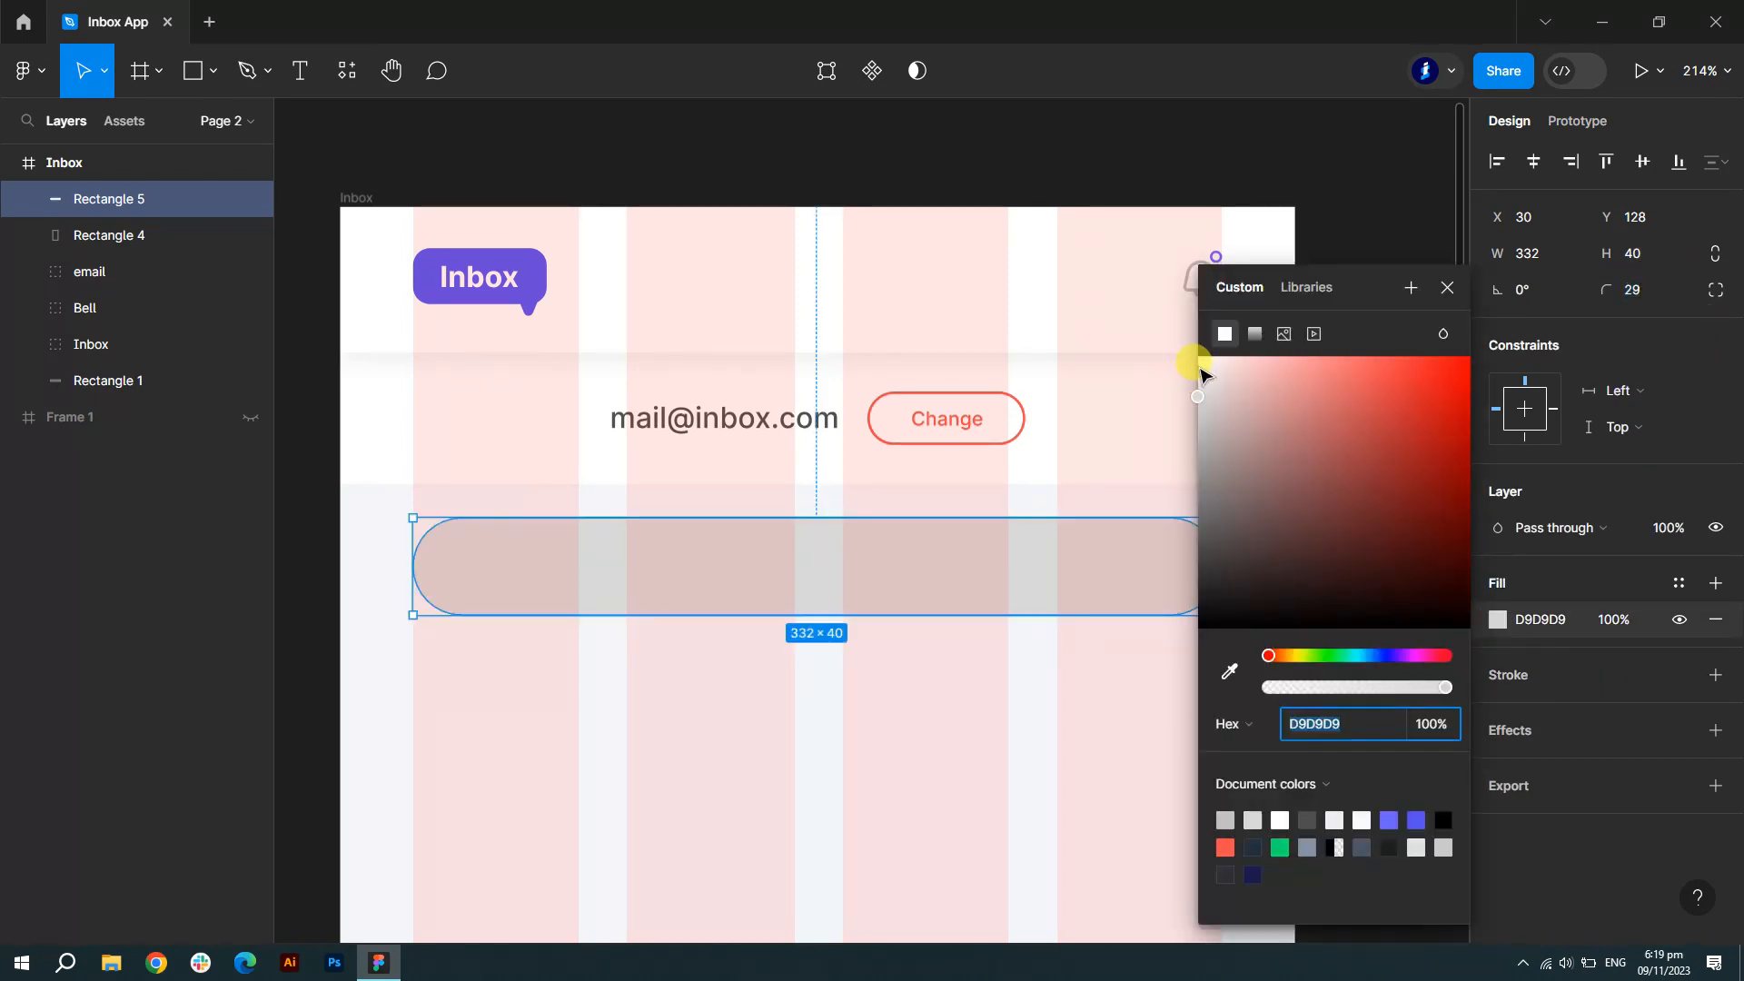
drag(1192, 359, 1187, 351)
click(1447, 287)
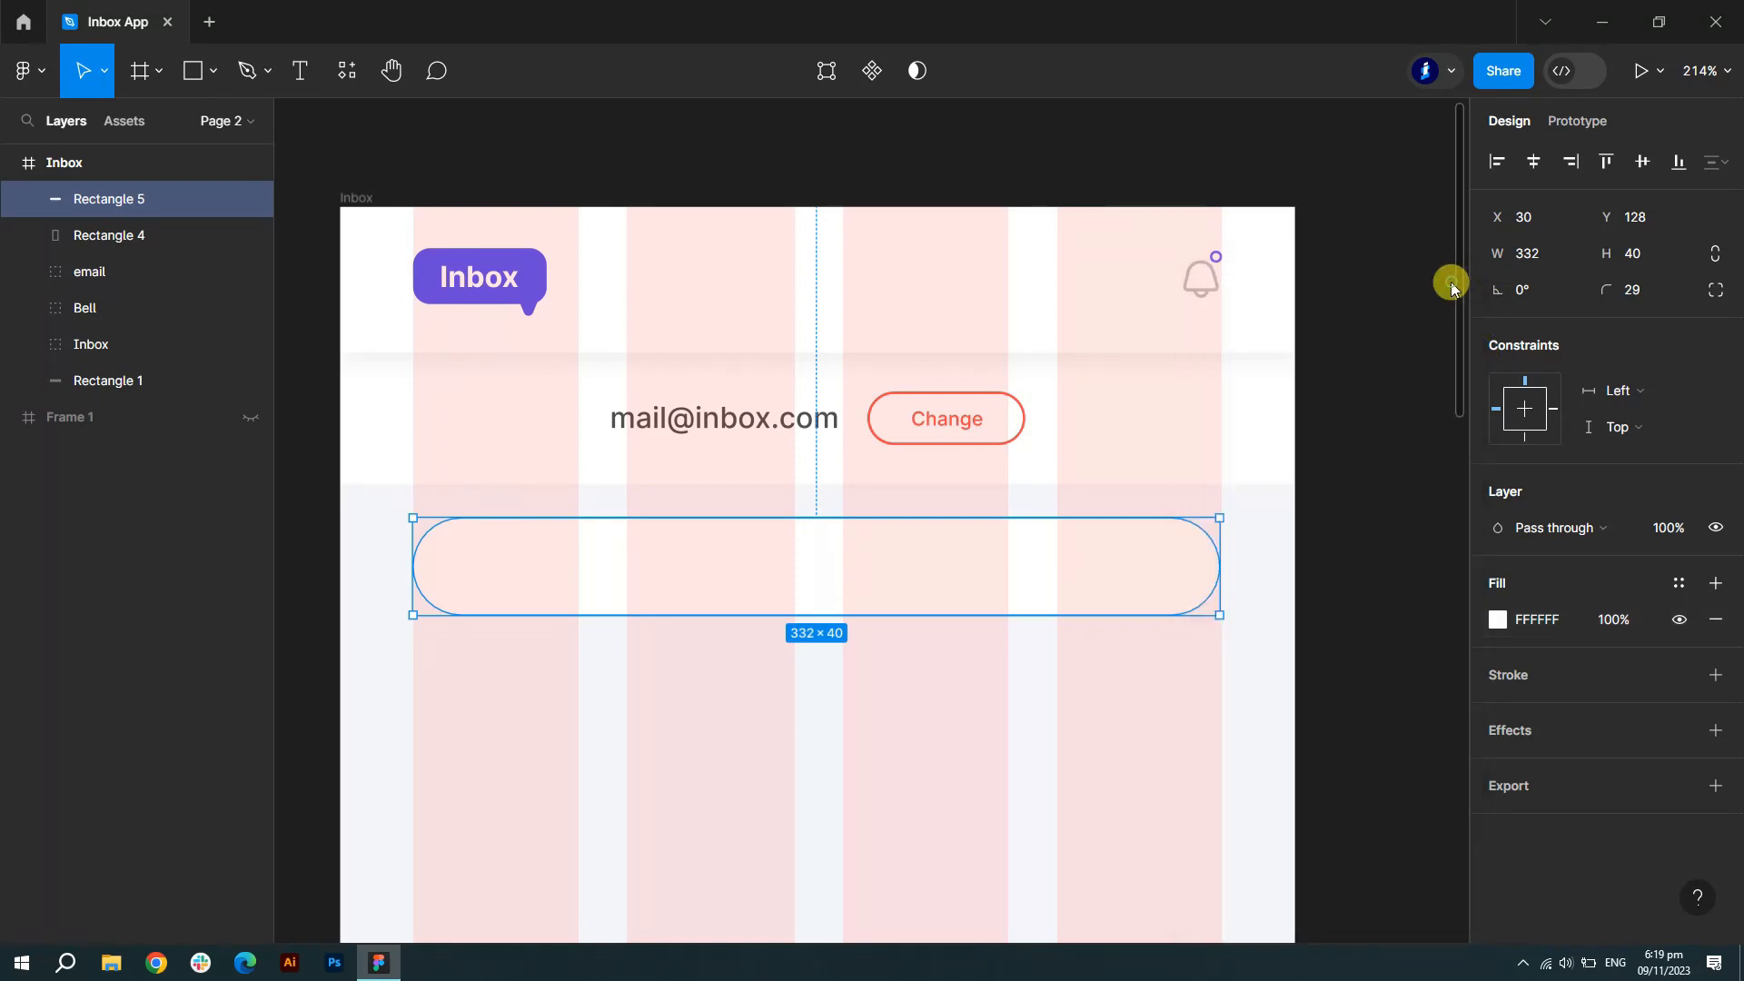
click(72, 163)
click(1678, 546)
scroll(1417, 441, down, 3)
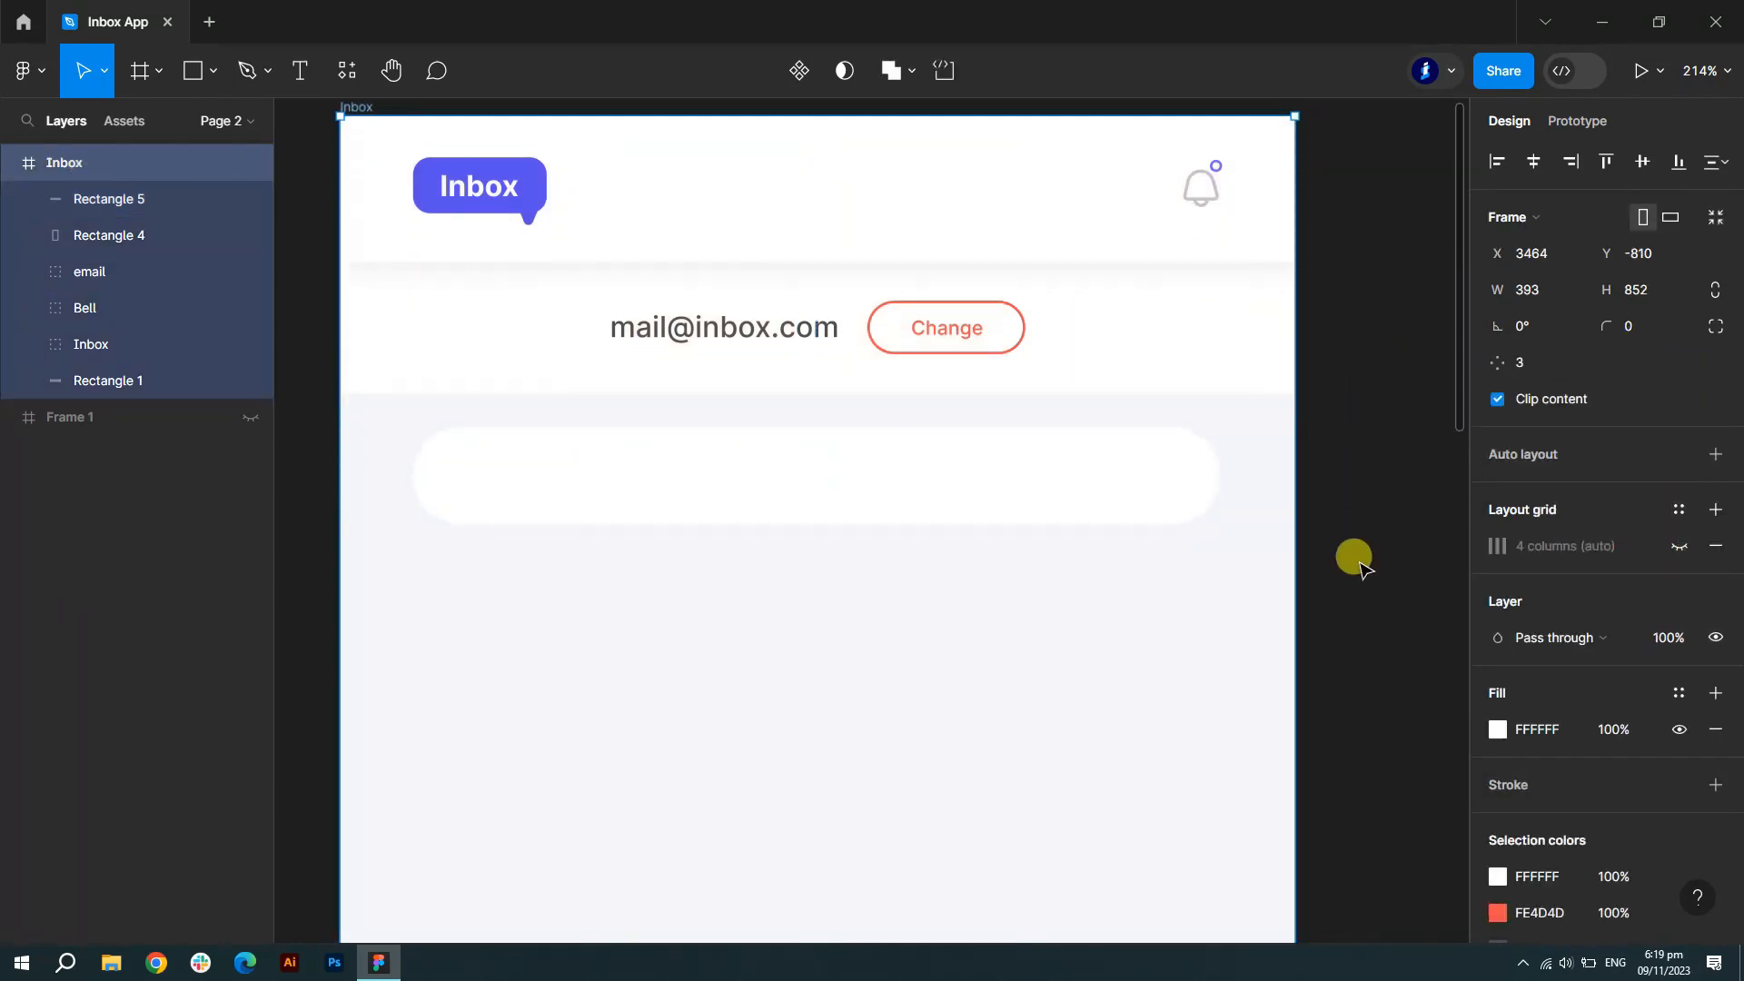
- Draw a 79×31 rectangle at the search bar's right end and round it into a pill
click(213, 71)
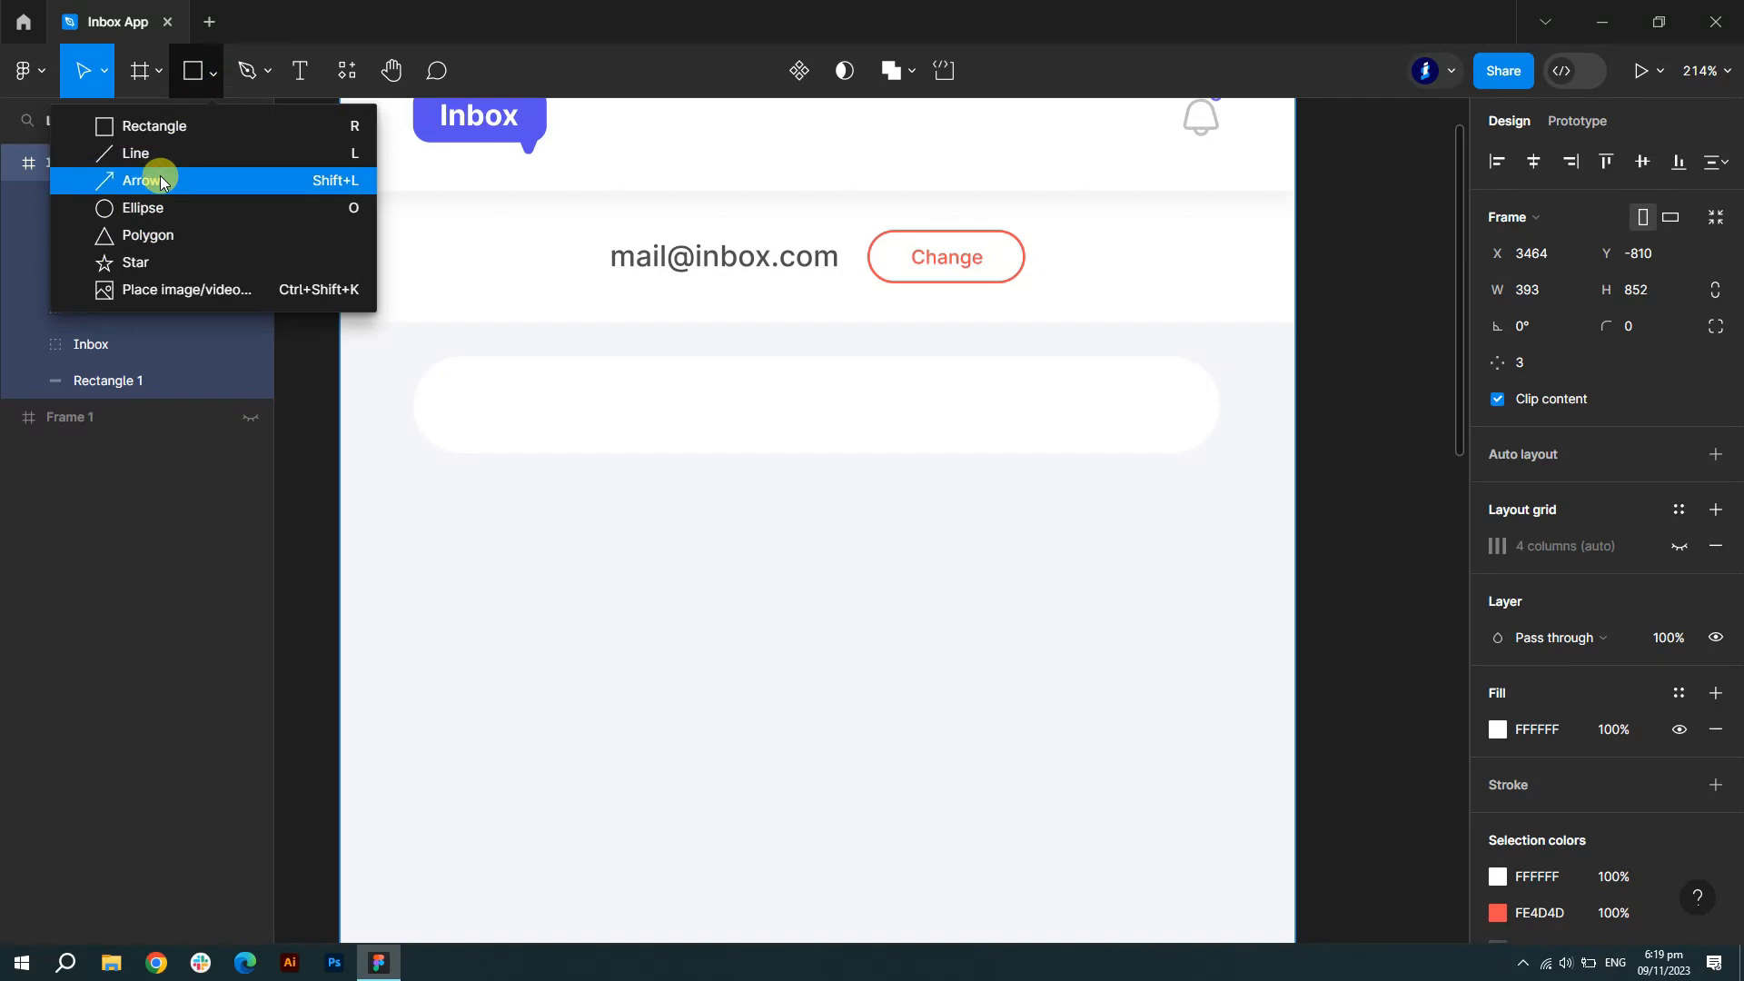
click(173, 124)
scroll(1298, 419, up, 5)
scroll(1051, 363, up, 2)
drag(739, 325, 1137, 466)
drag(738, 400, 645, 406)
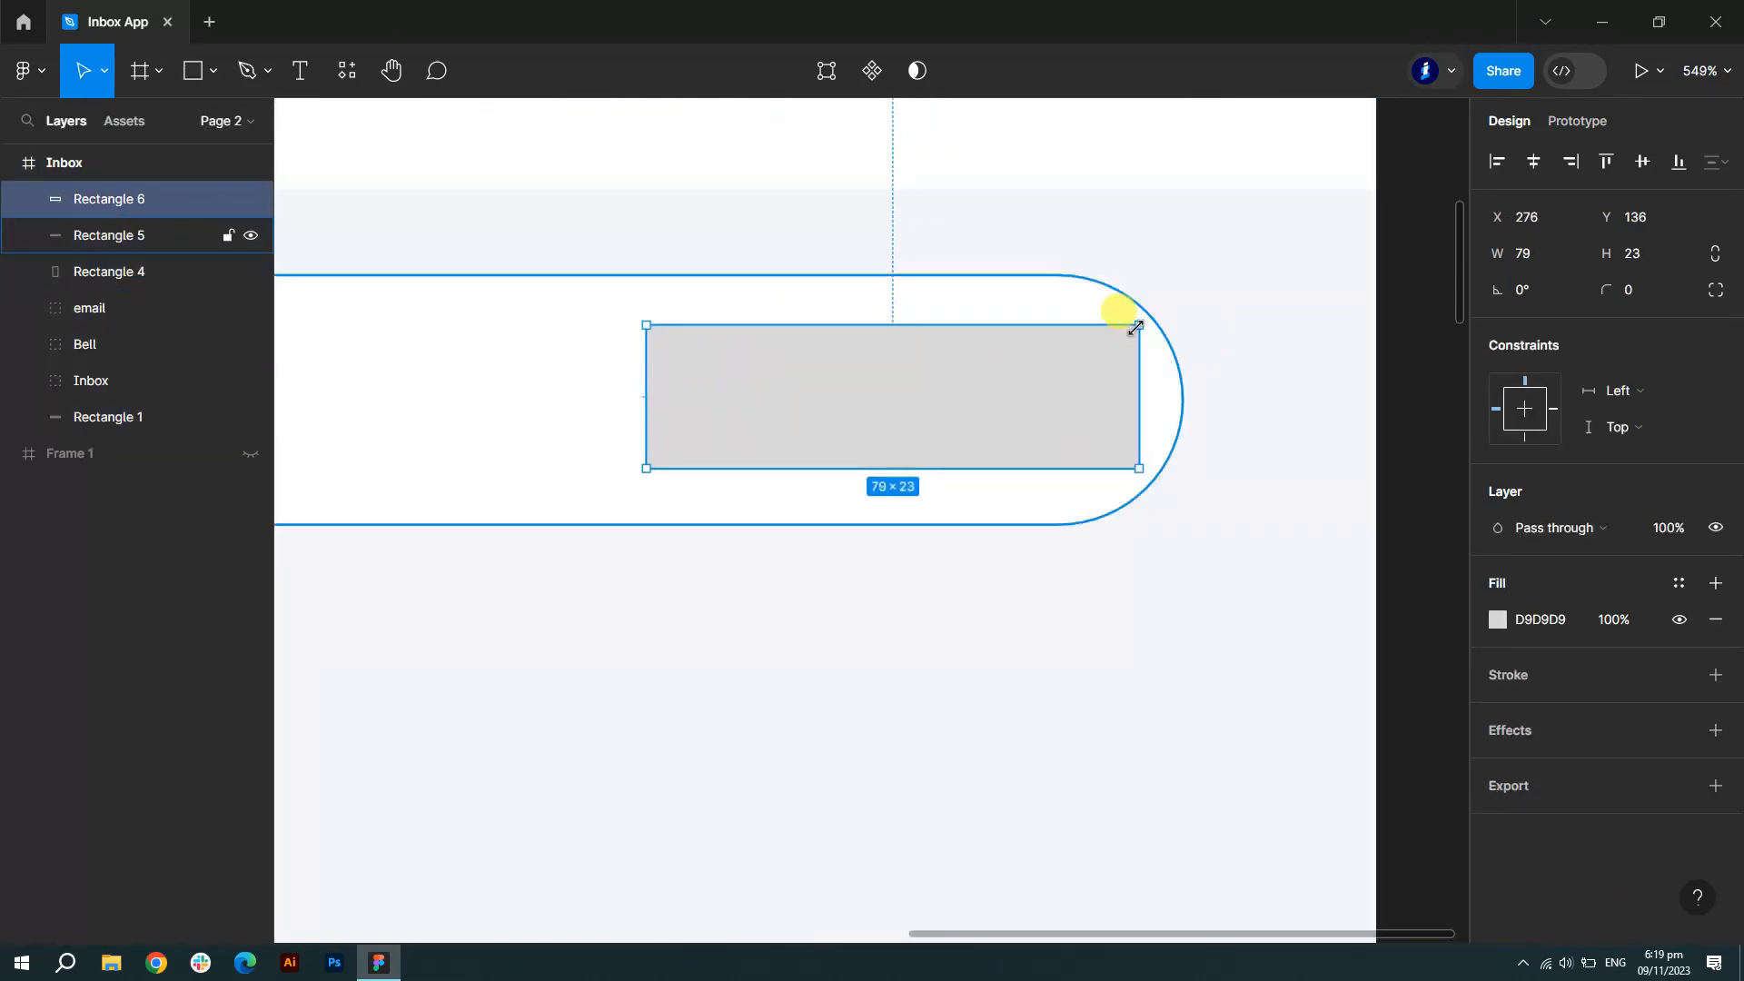
scroll(1141, 330, up, 1)
drag(1123, 341, 740, 514)
mouse_move(903, 427)
mouse_down()
mouse_move(866, 430)
mouse_move(910, 432)
mouse_up()
drag(910, 324, 914, 296)
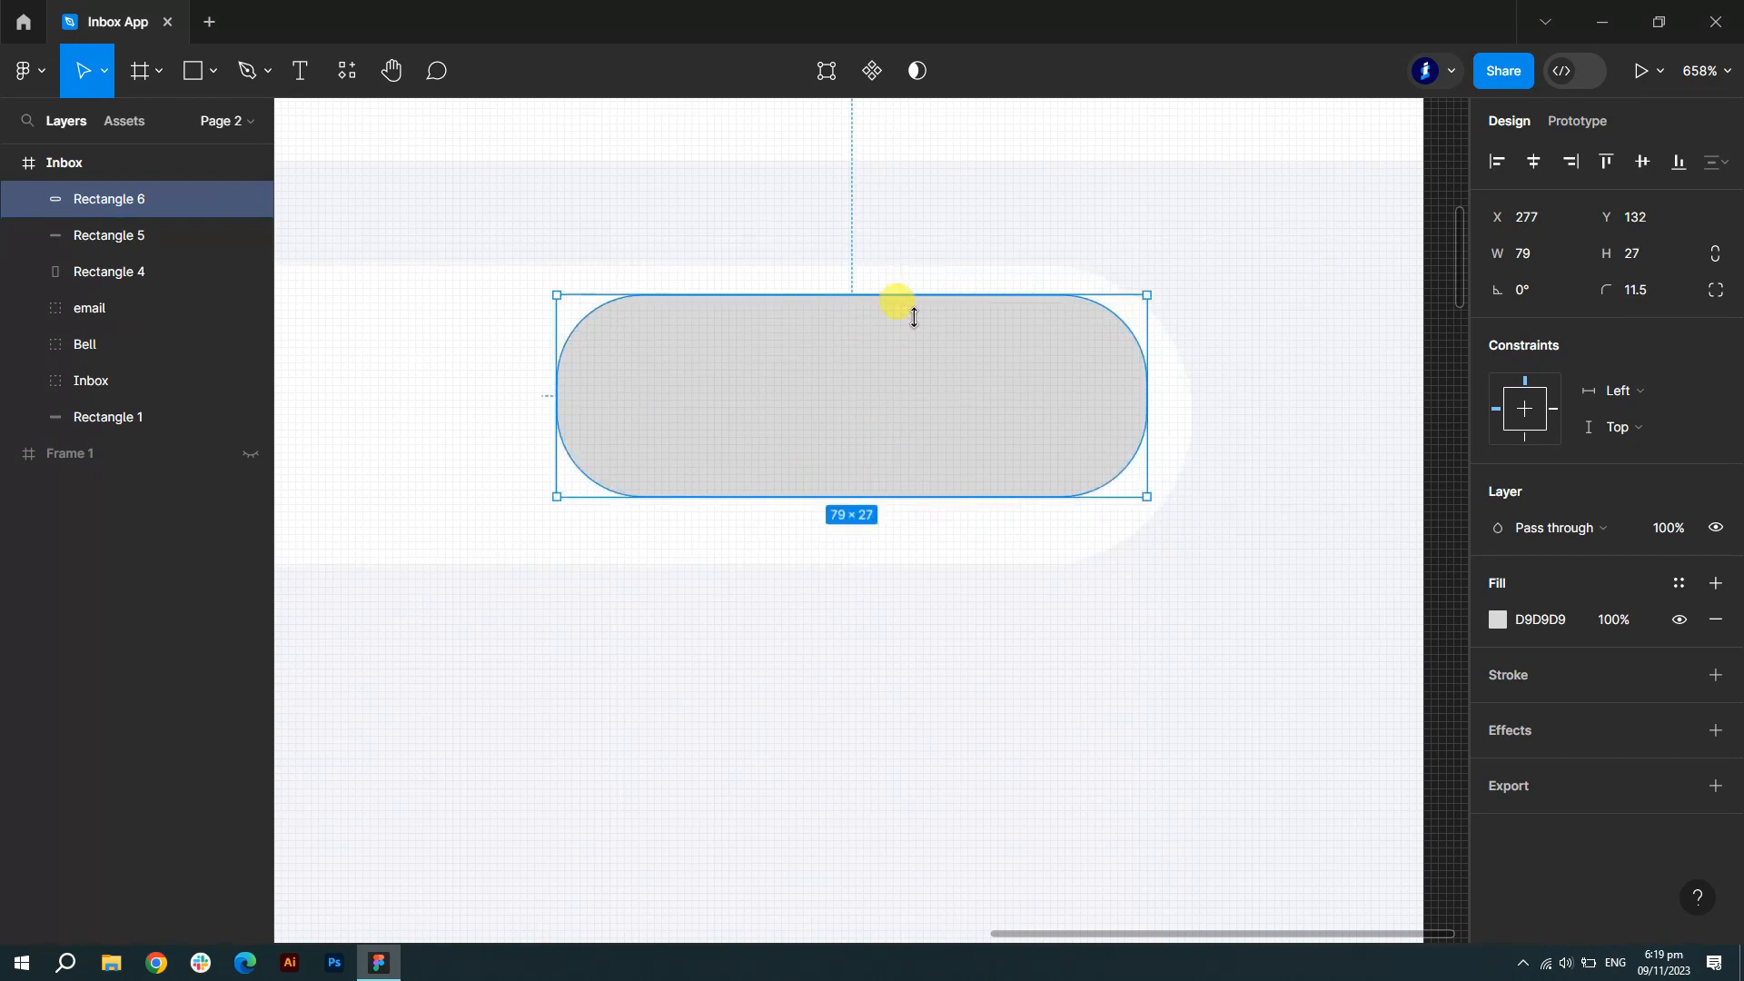
drag(913, 517, 909, 536)
drag(1044, 392, 830, 437)
- Fill the pill purple 5850EC and centre it vertically in the search bar
click(1497, 620)
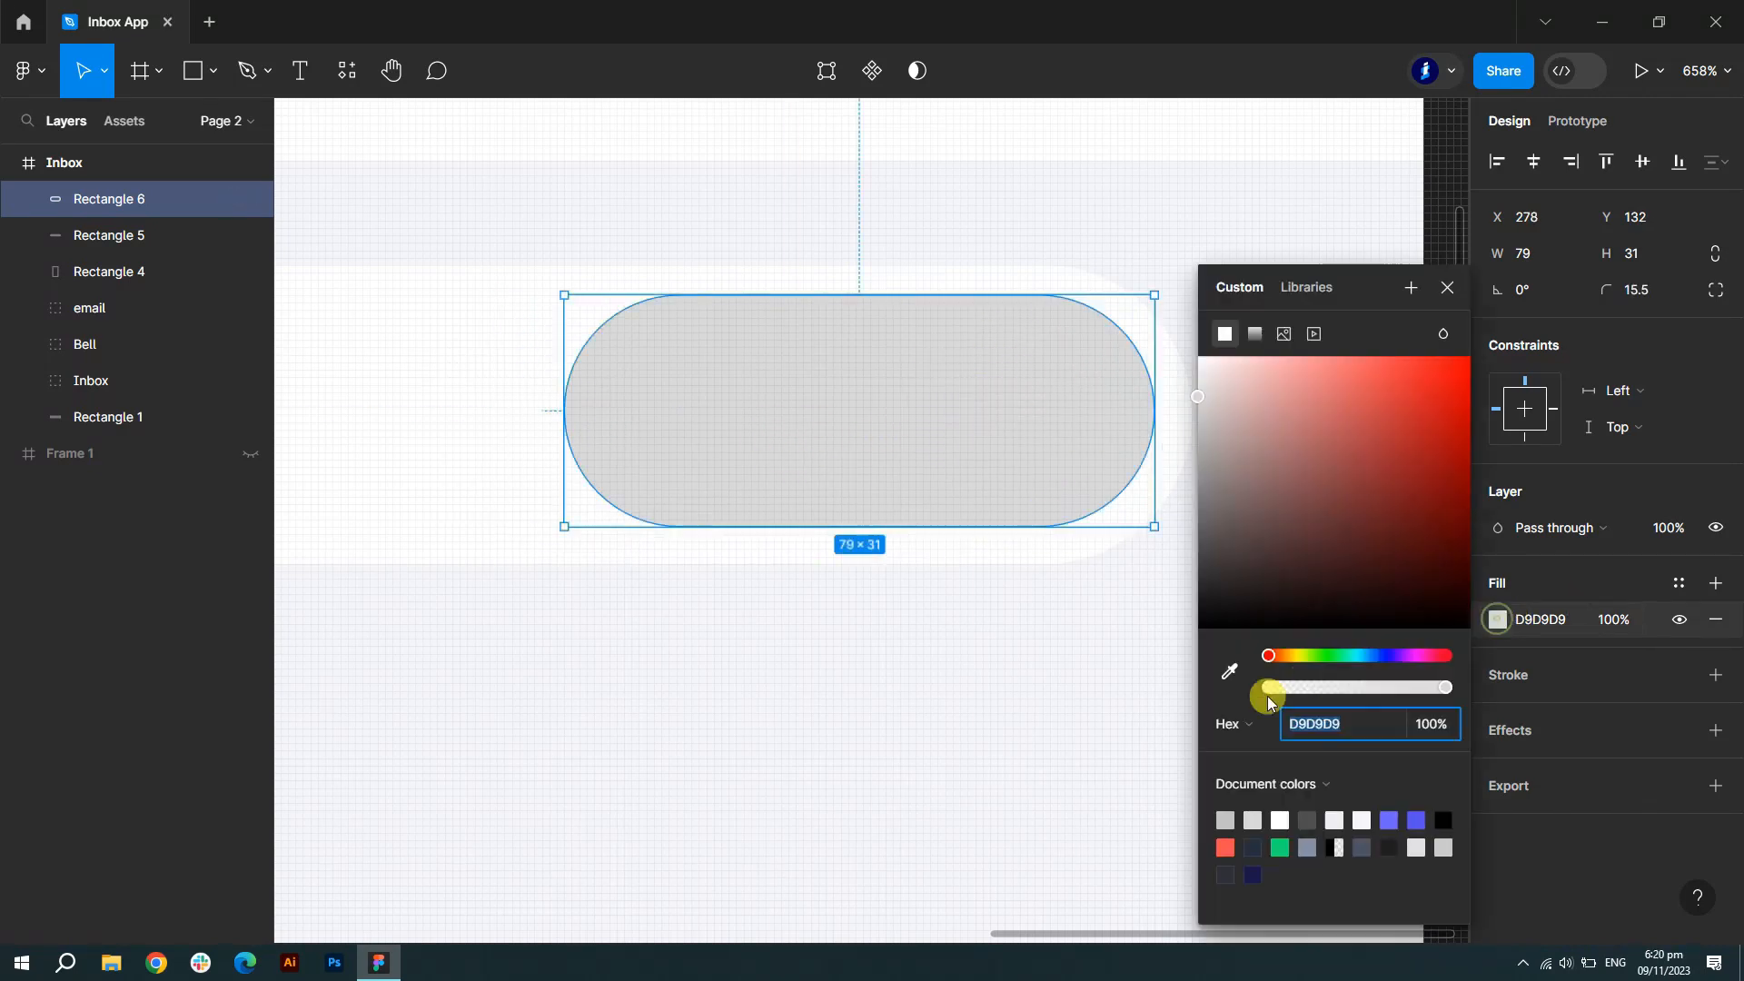
click(1416, 820)
scroll(1163, 626, down, 3)
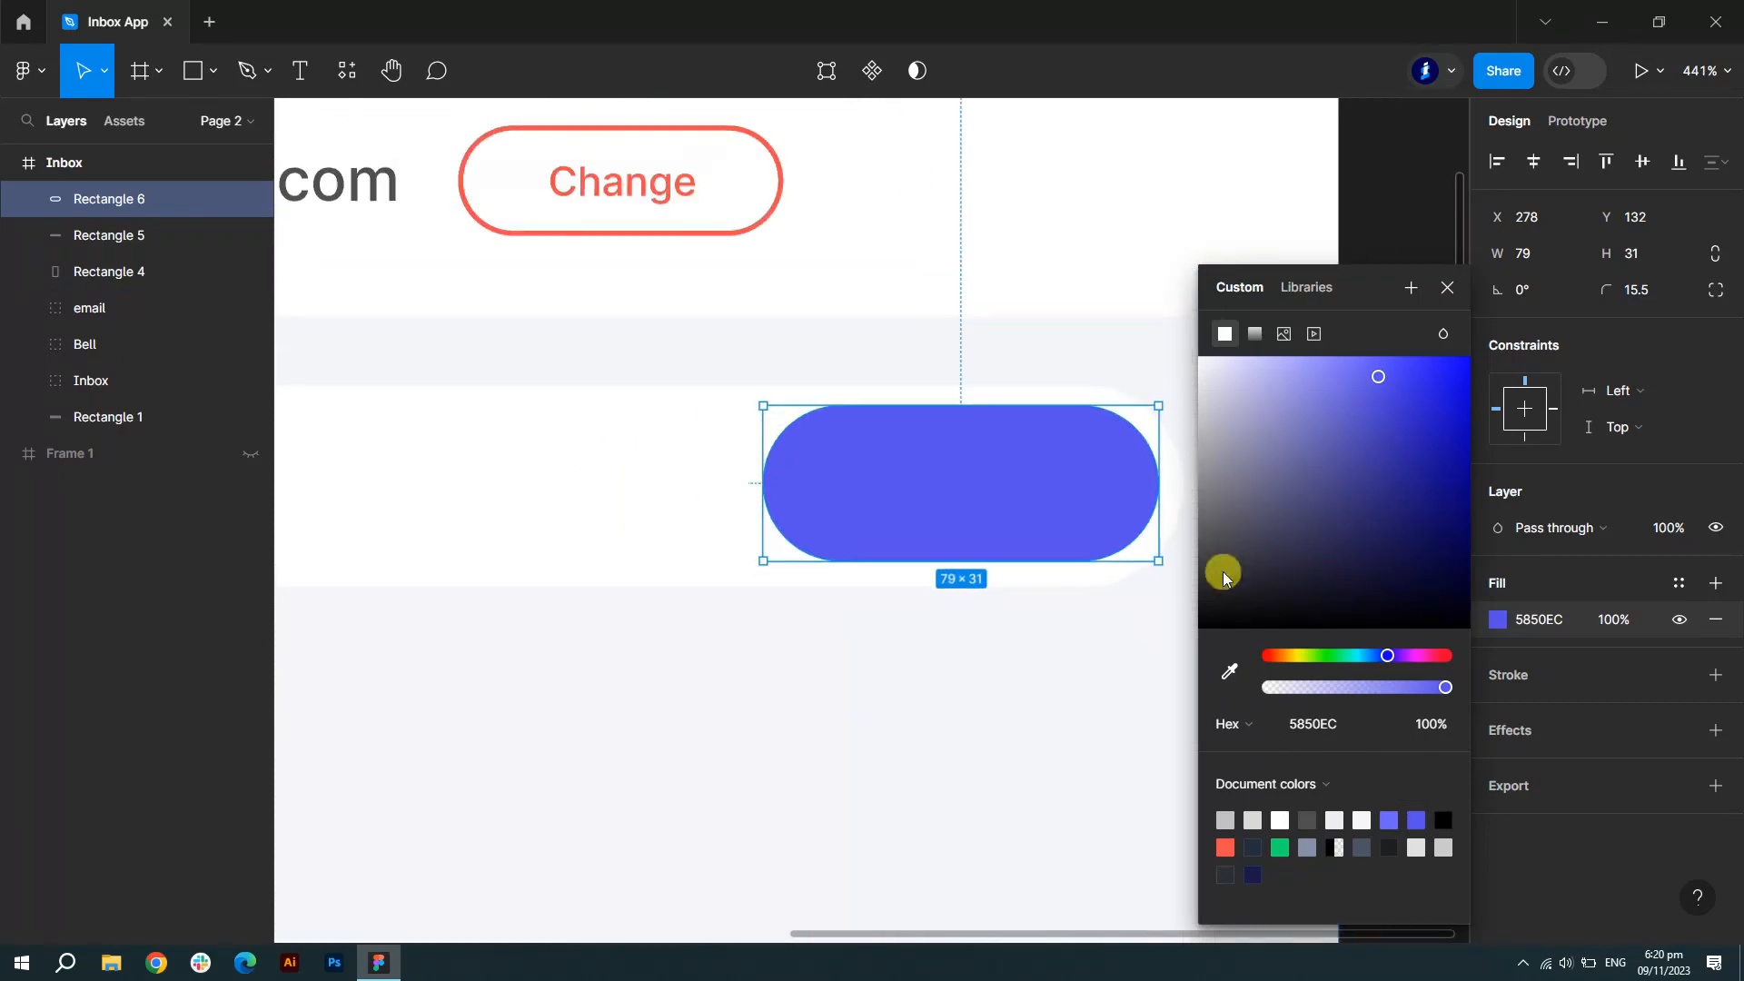
click(1450, 277)
scroll(1414, 275, down, 5)
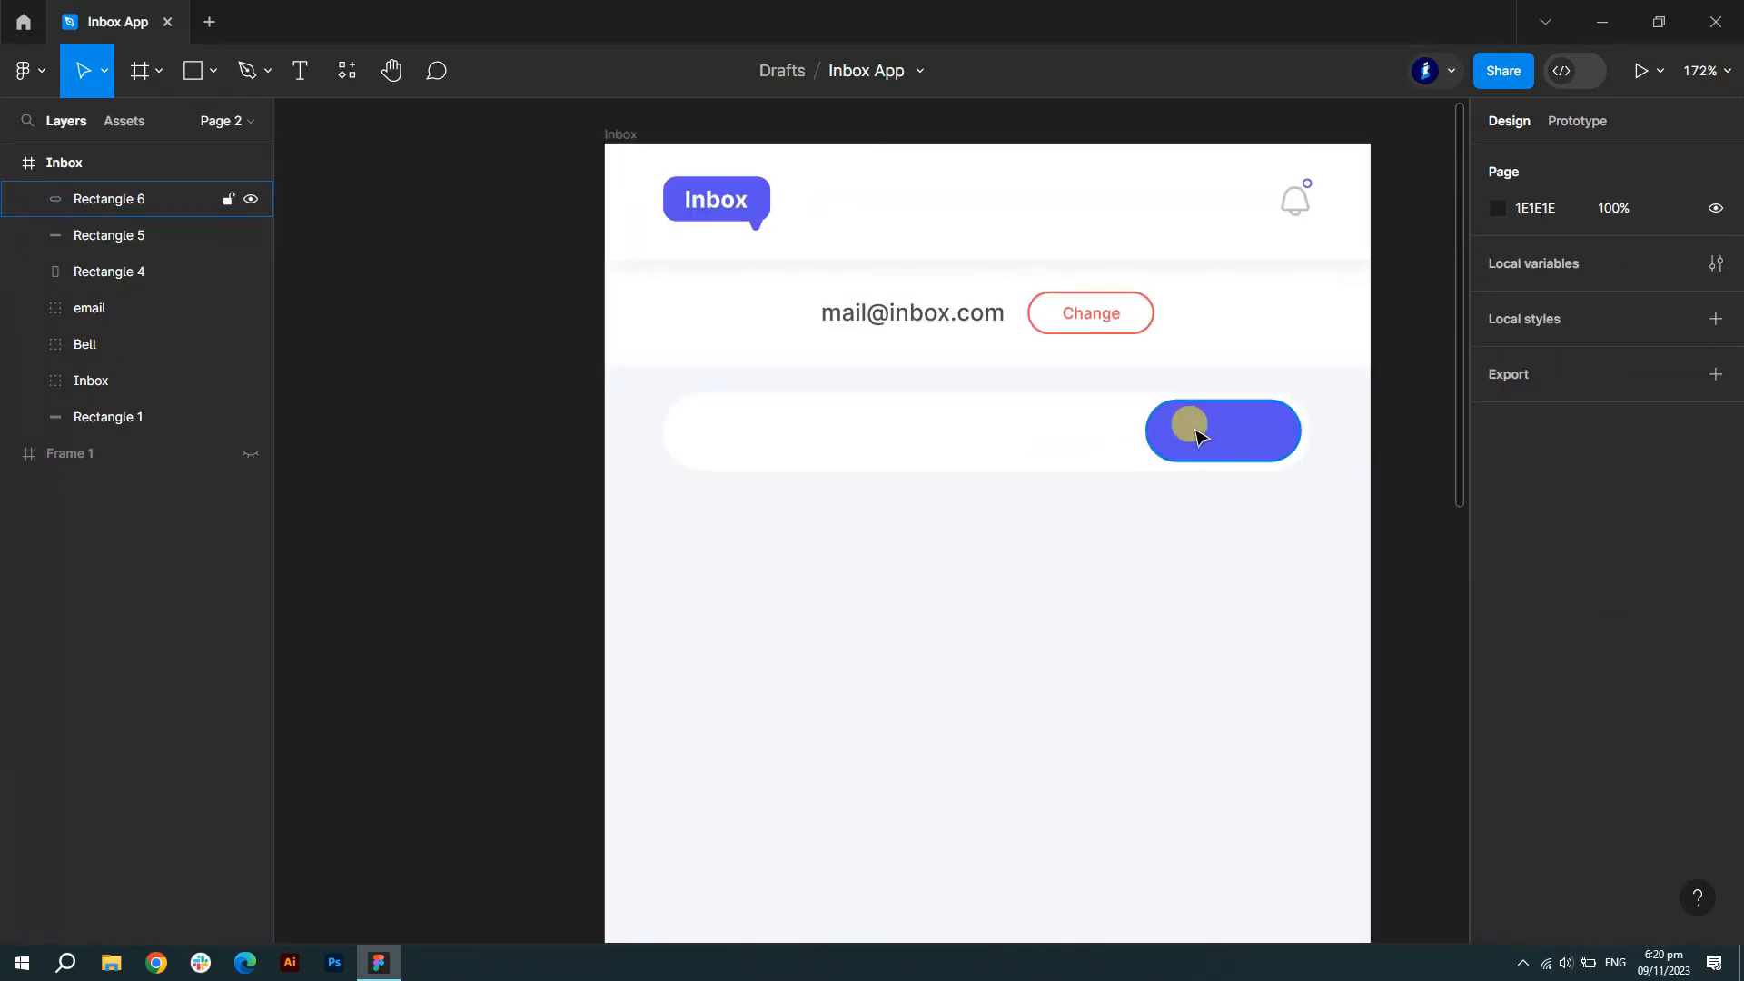
scroll(1187, 533, up, 1)
drag(1235, 425, 1237, 426)
click(419, 525)
- Unhide Frame 1 and move its magnifier Vector icon onto the purple button
click(250, 453)
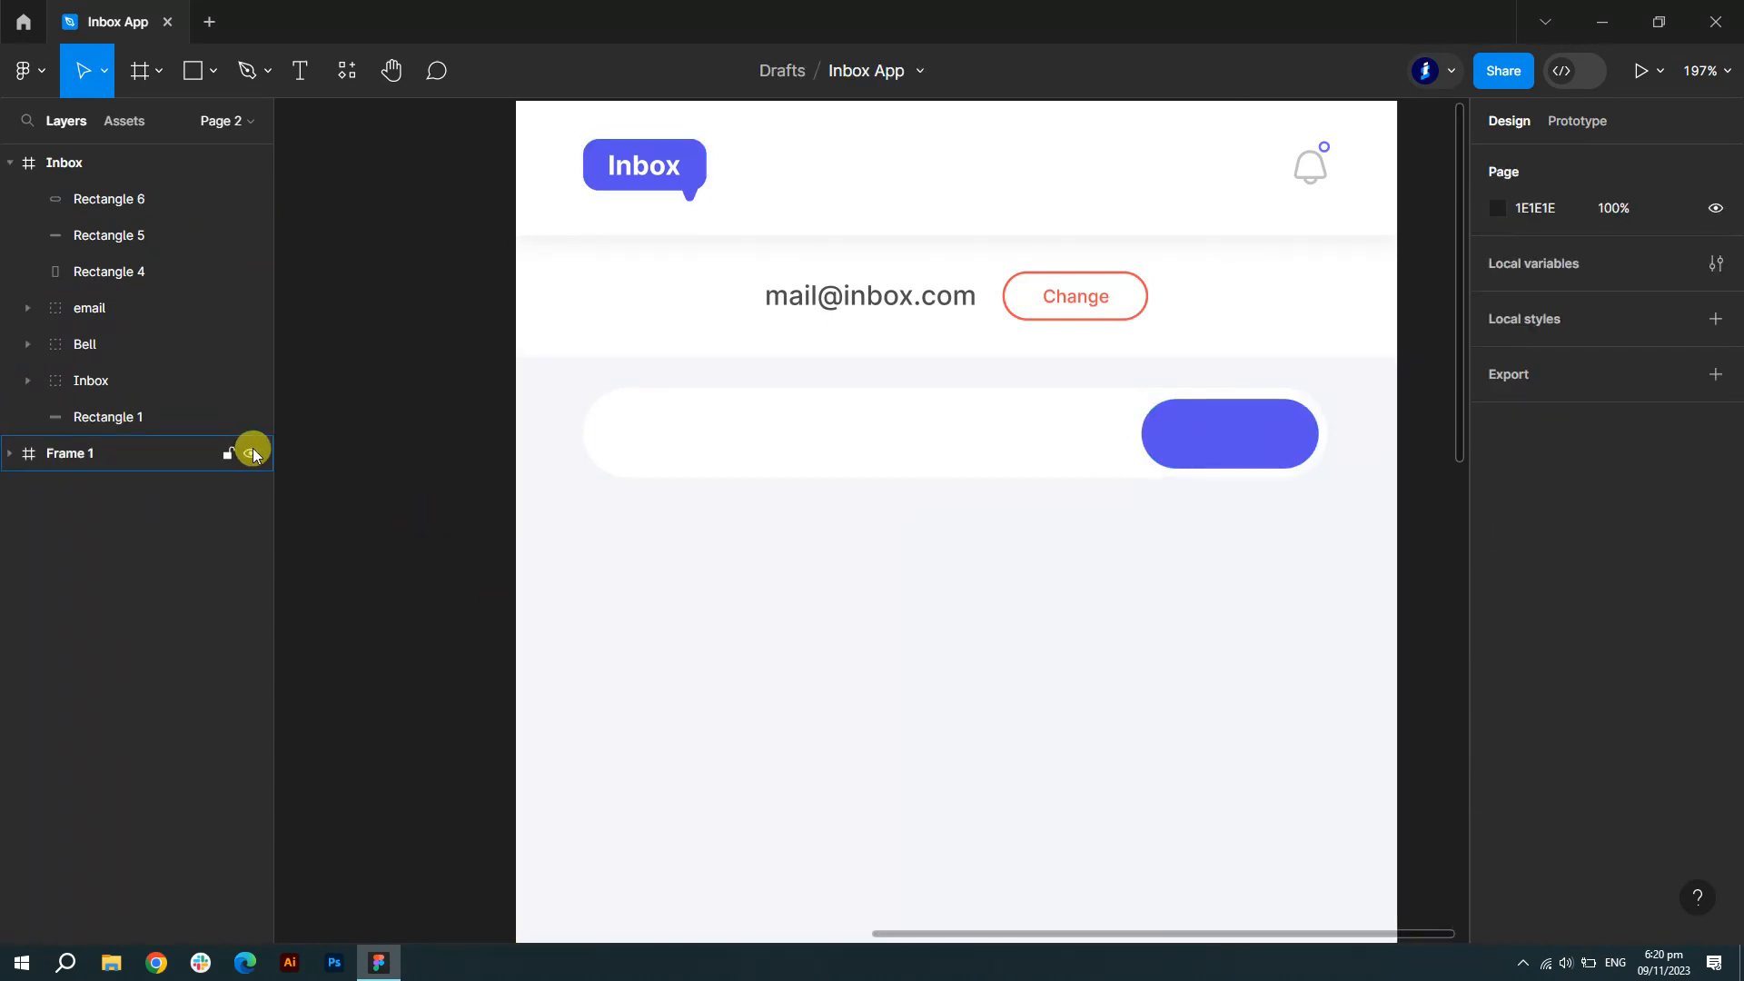
scroll(1109, 506, down, 7)
click(10, 453)
click(99, 599)
drag(576, 646, 1163, 486)
- Make the magnifier icon white FFFFFF and nudge it right within the button
click(1533, 621)
text(ffffff)
key(Return)
scroll(1180, 454, up, 5)
drag(1122, 533, 1138, 534)
click(1352, 528)
scroll(1352, 529, down, 1)
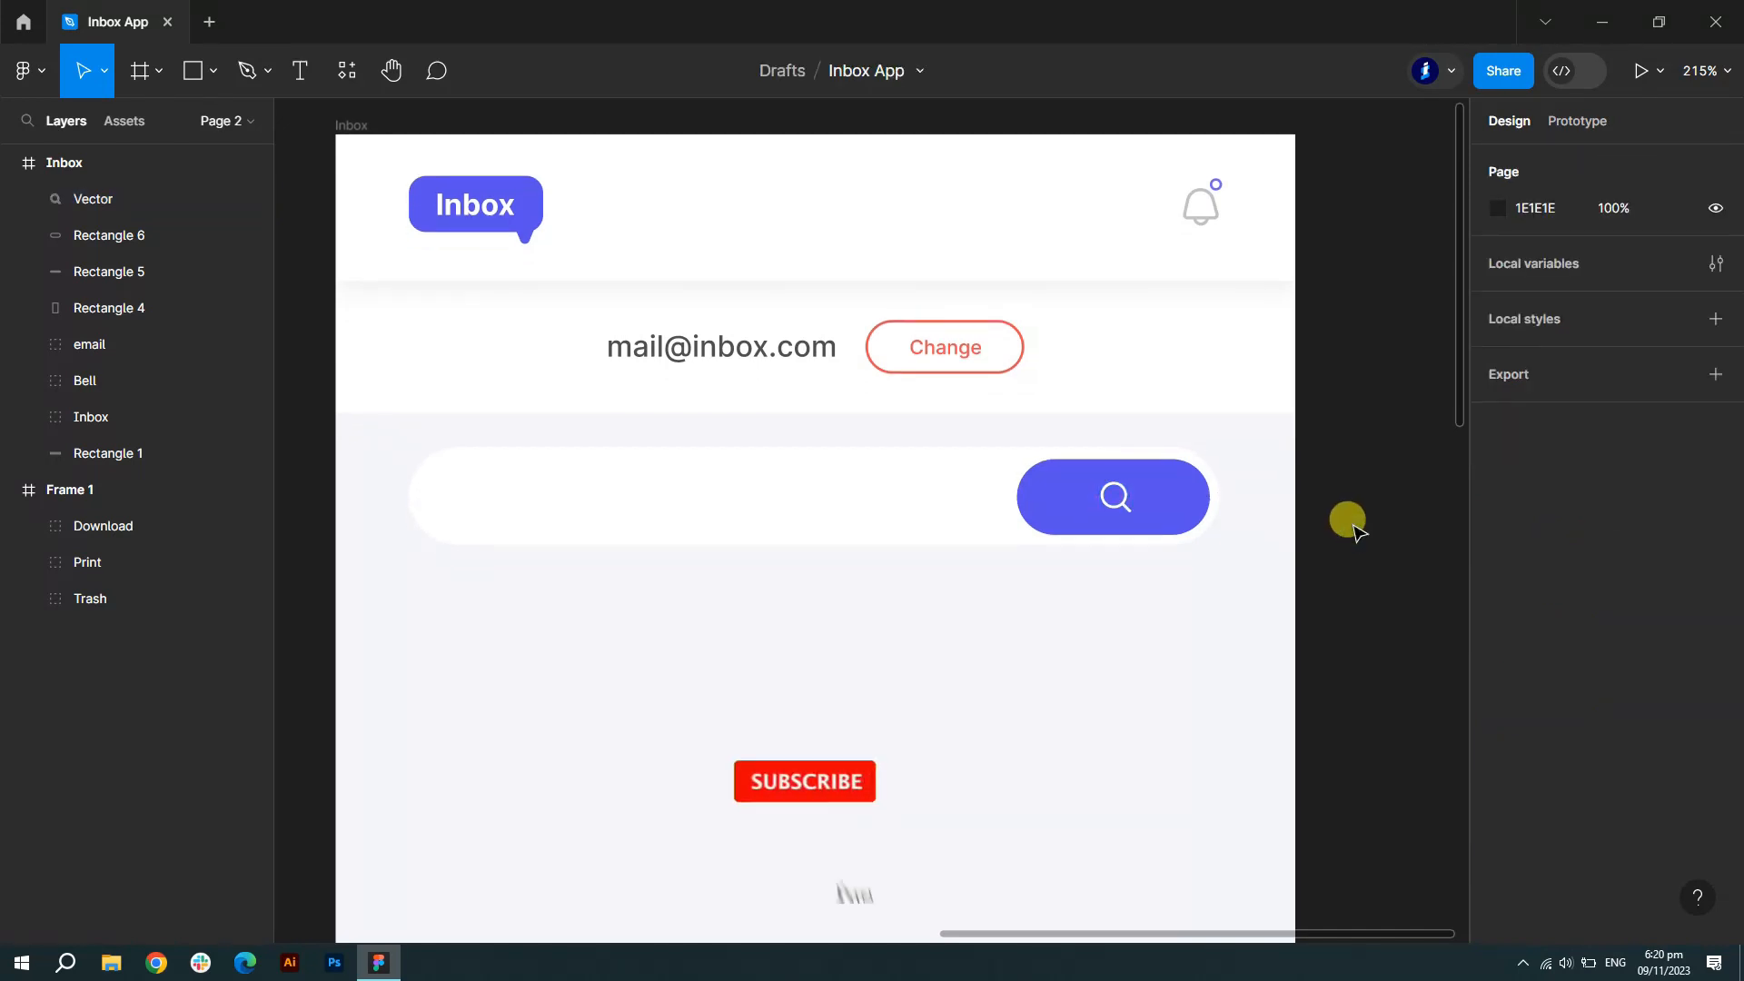
scroll(1350, 524, down, 1)
click(295, 73)
- Add 'Search' placeholder text in the bar, coloured light grey C1C1C1, shifted left
click(541, 489)
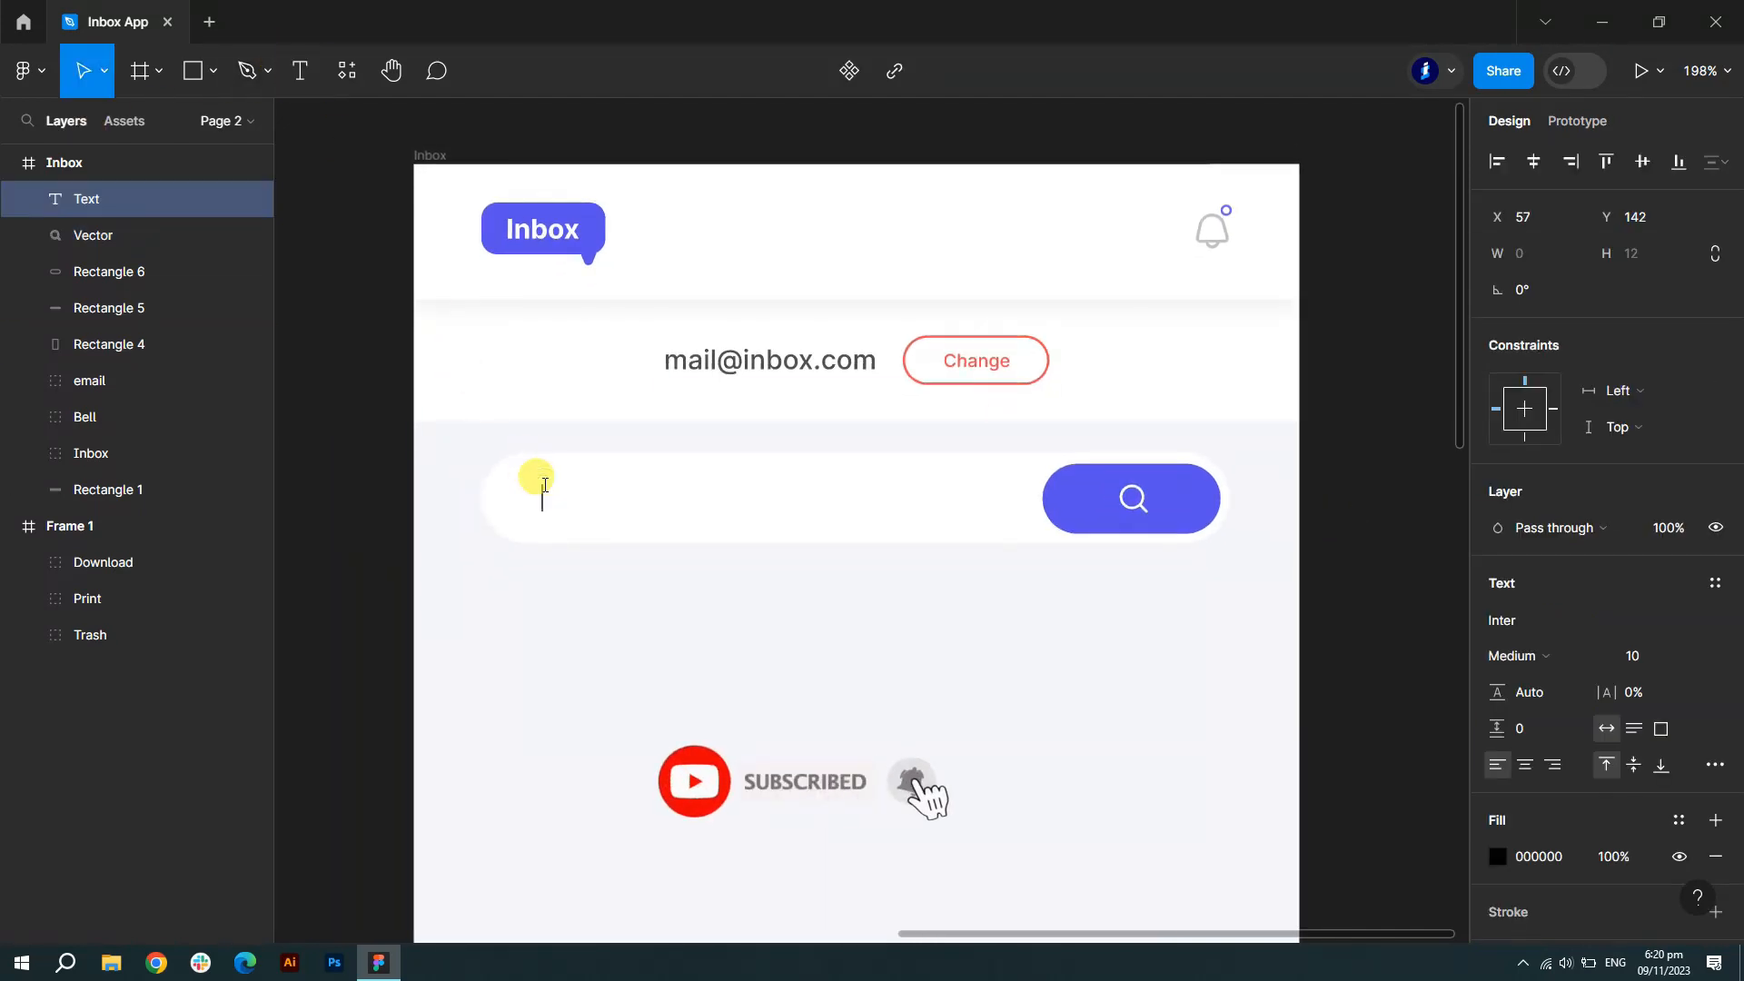
text(Search)
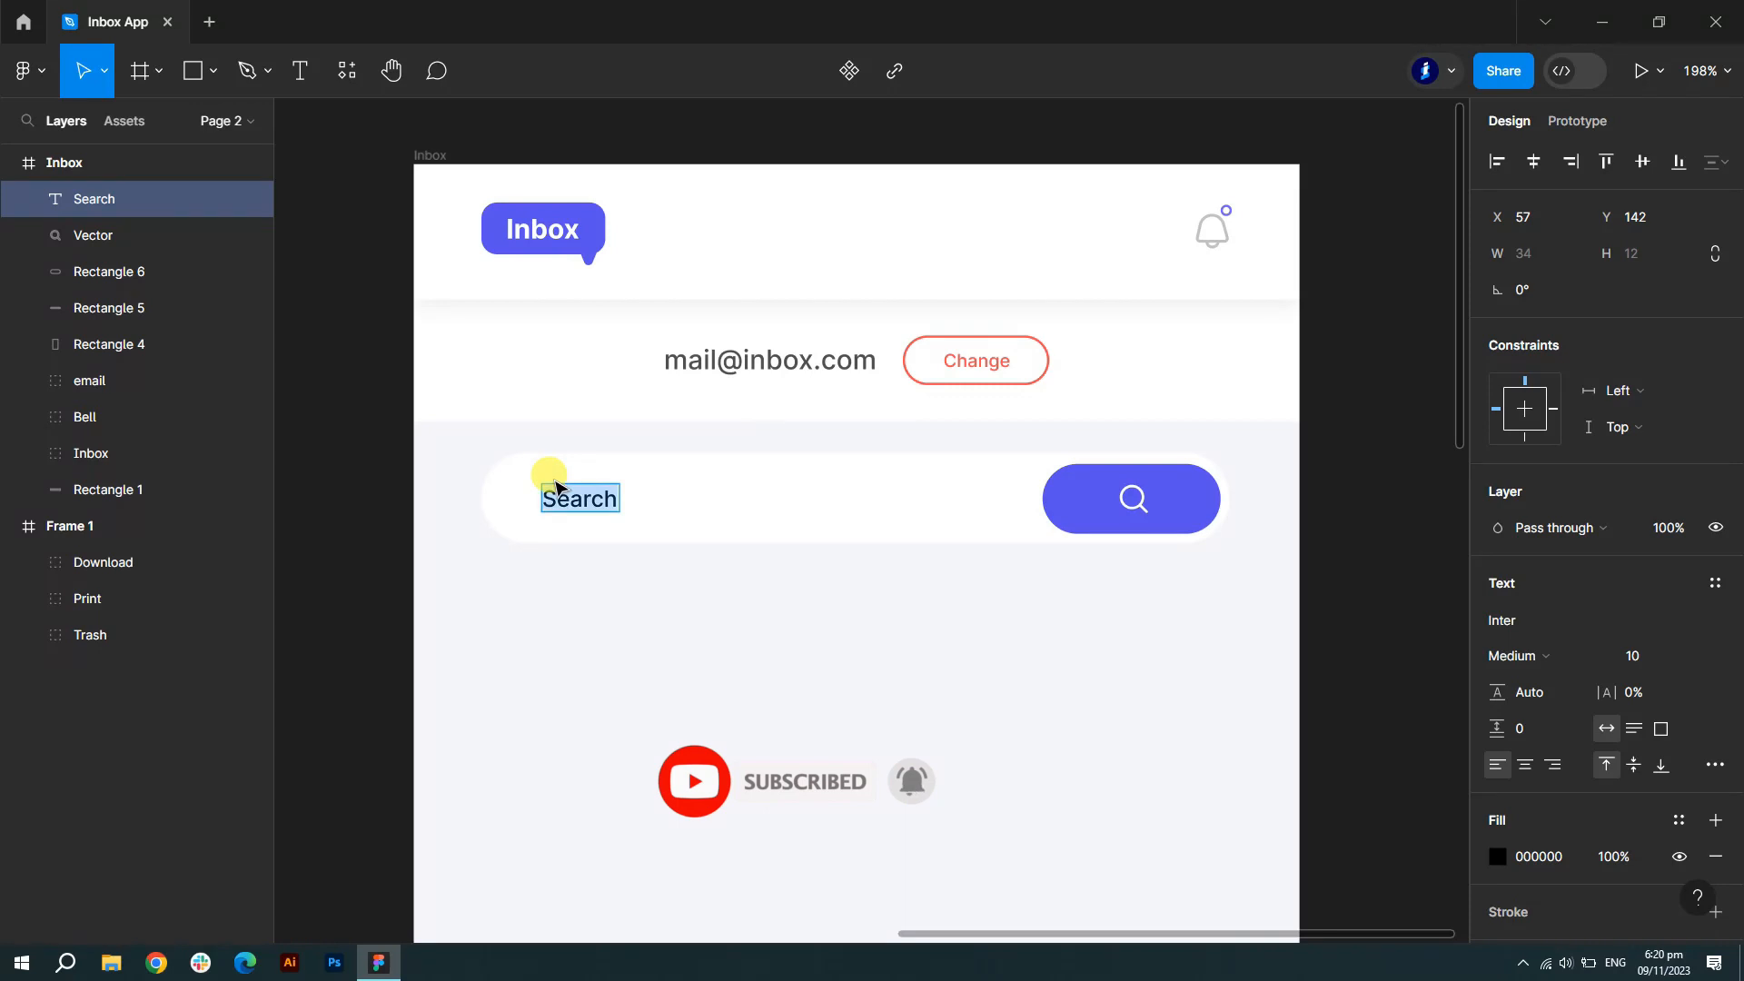
click(1498, 856)
click(1226, 821)
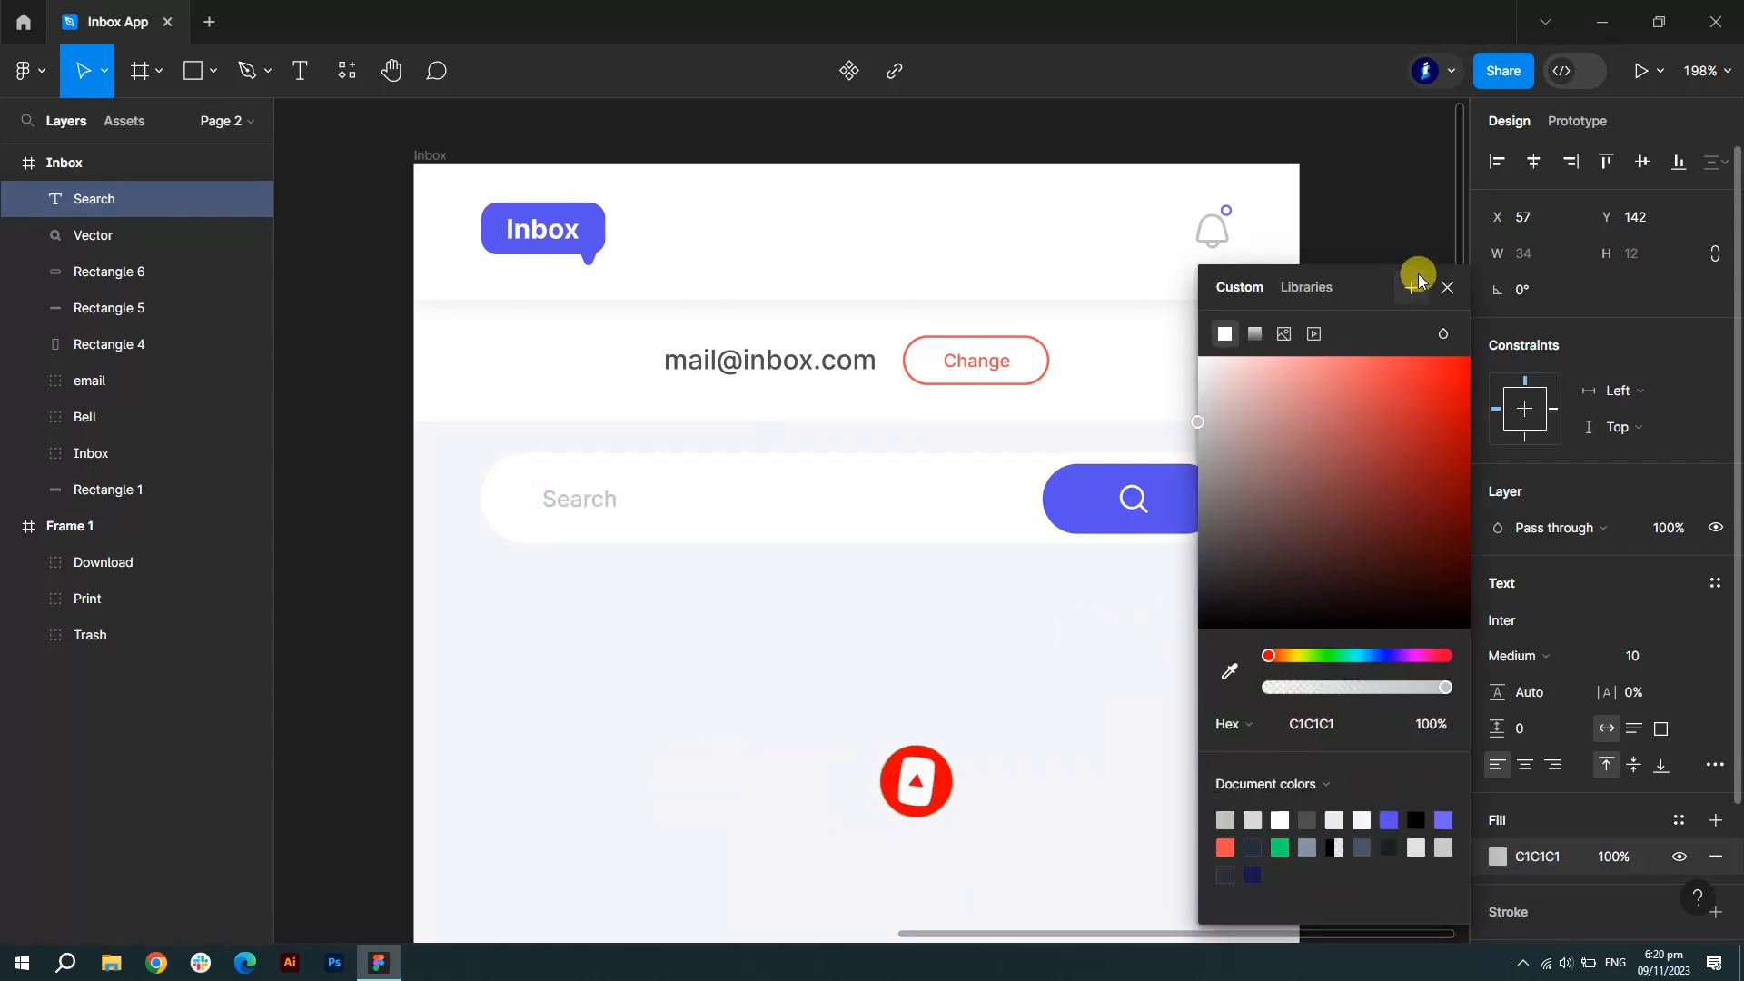
click(1447, 287)
click(558, 495)
drag(563, 498, 541, 499)
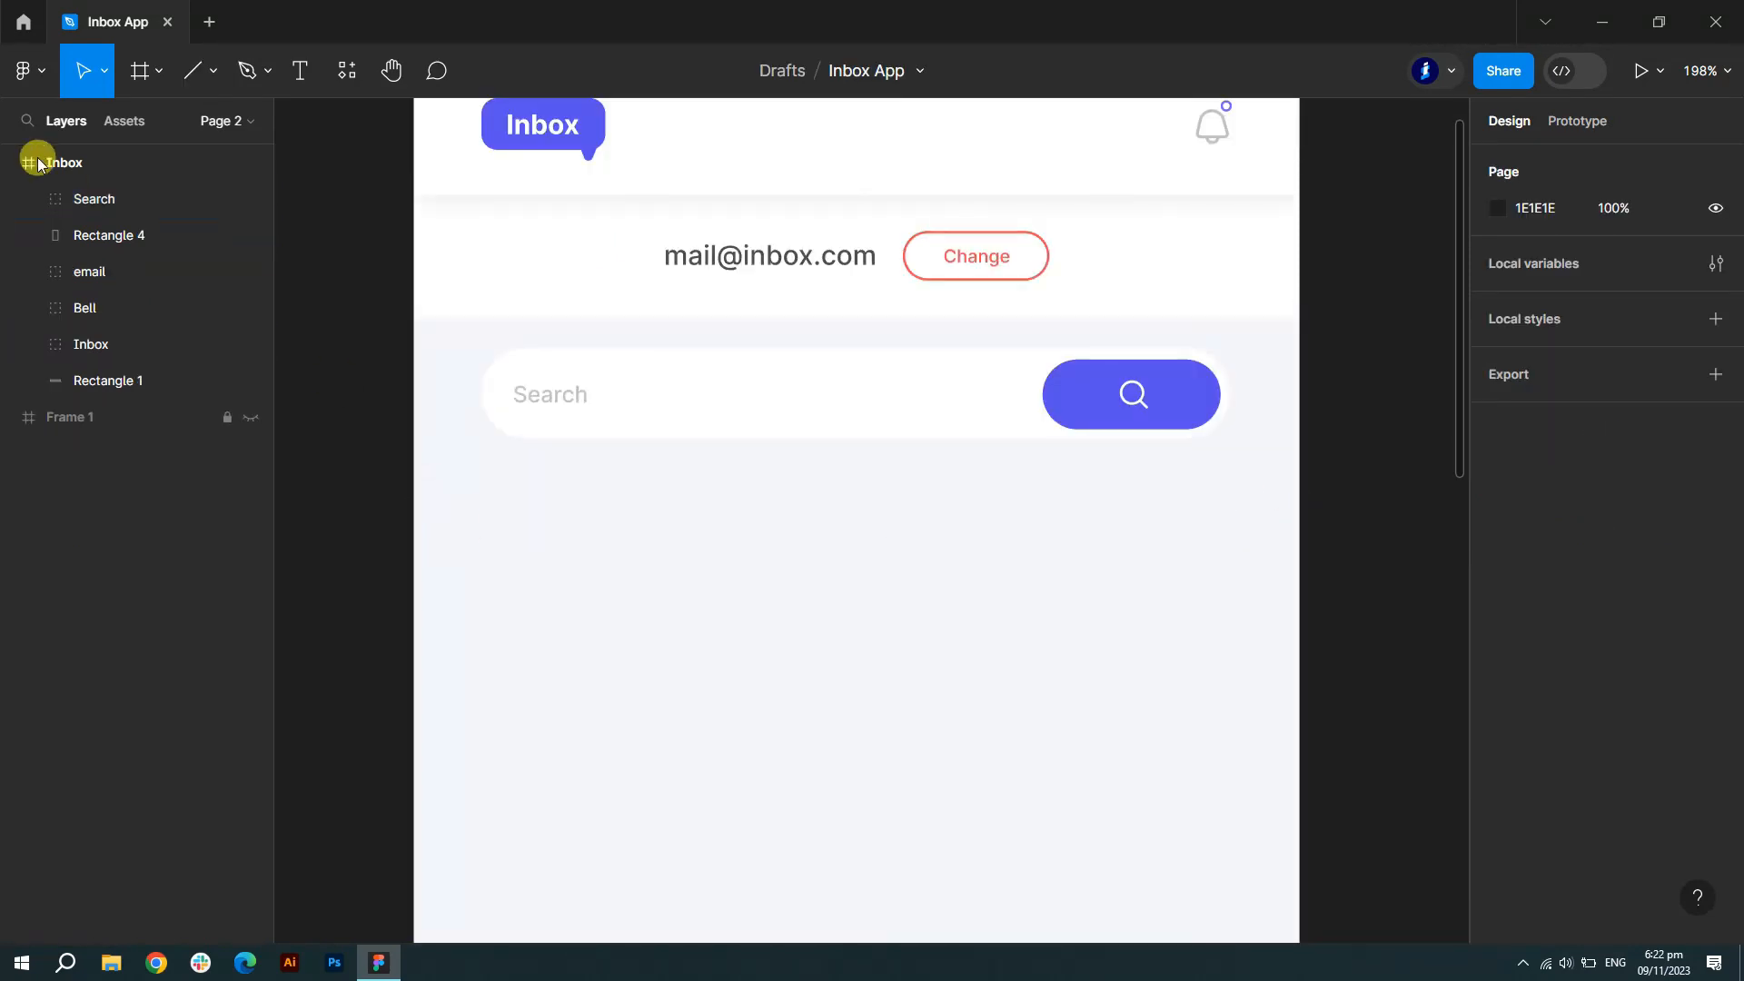
- Draw a level divider line below the search bar with 0° rotation and a 2-px ECEDF1 stroke
click(212, 73)
click(162, 156)
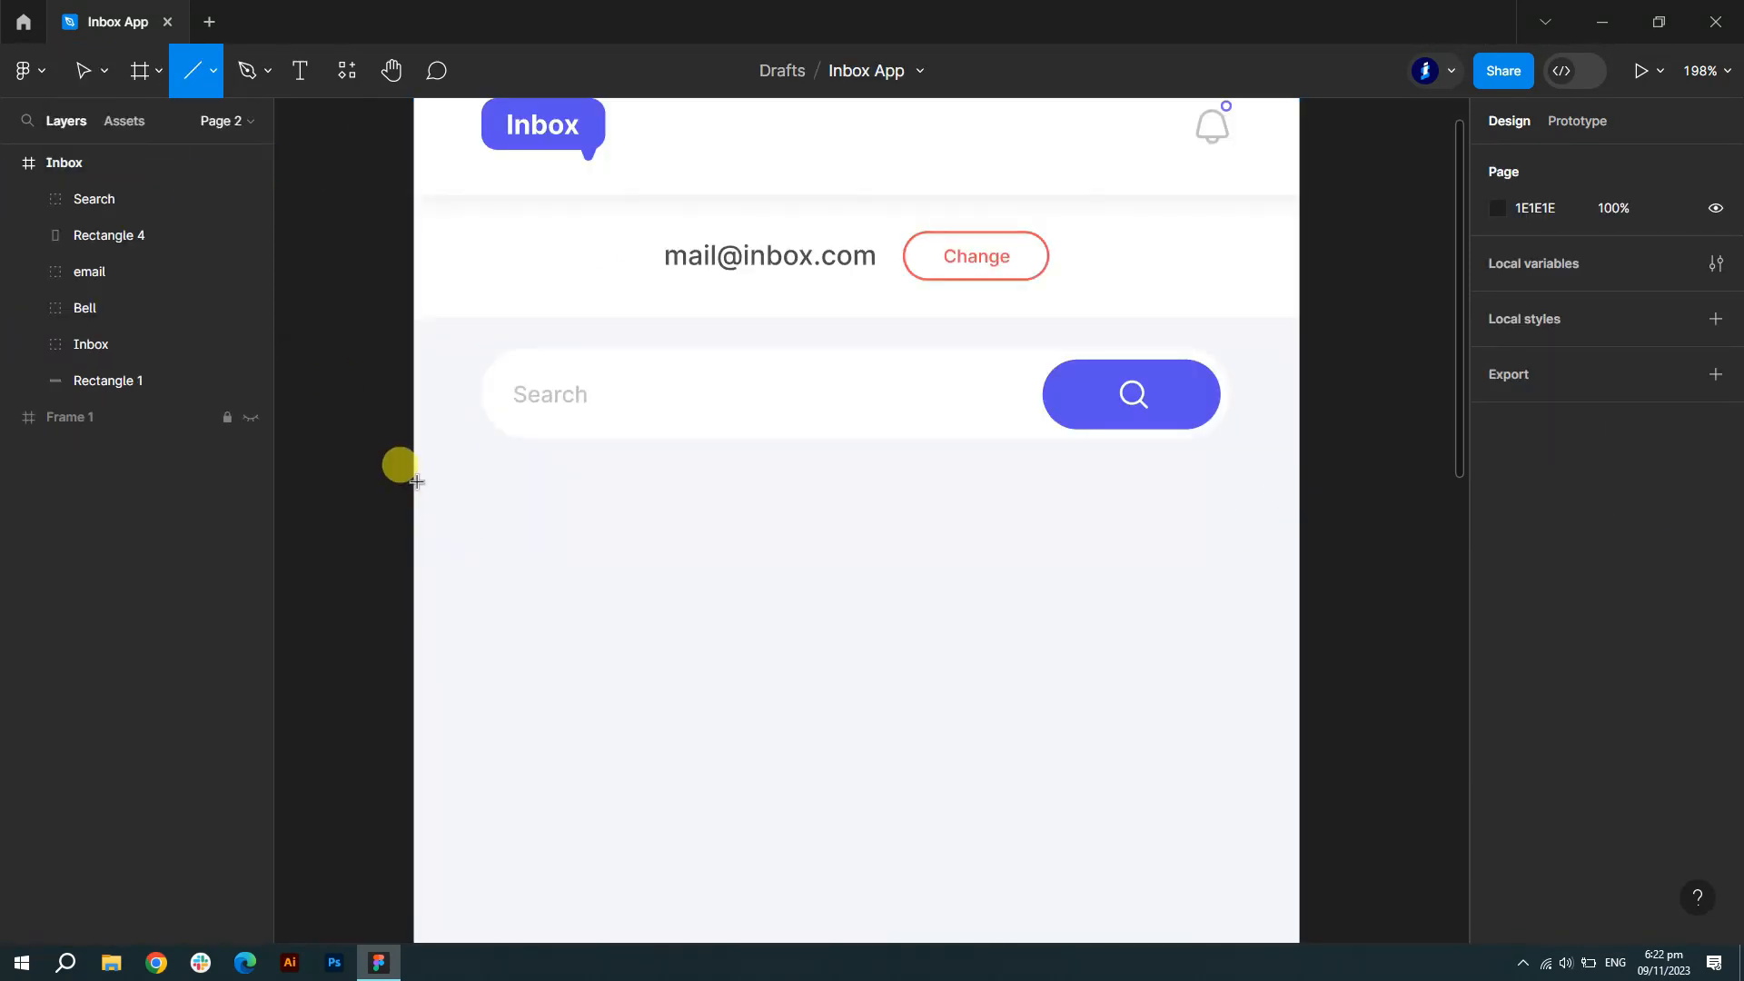
drag(415, 479, 1303, 488)
click(1538, 289)
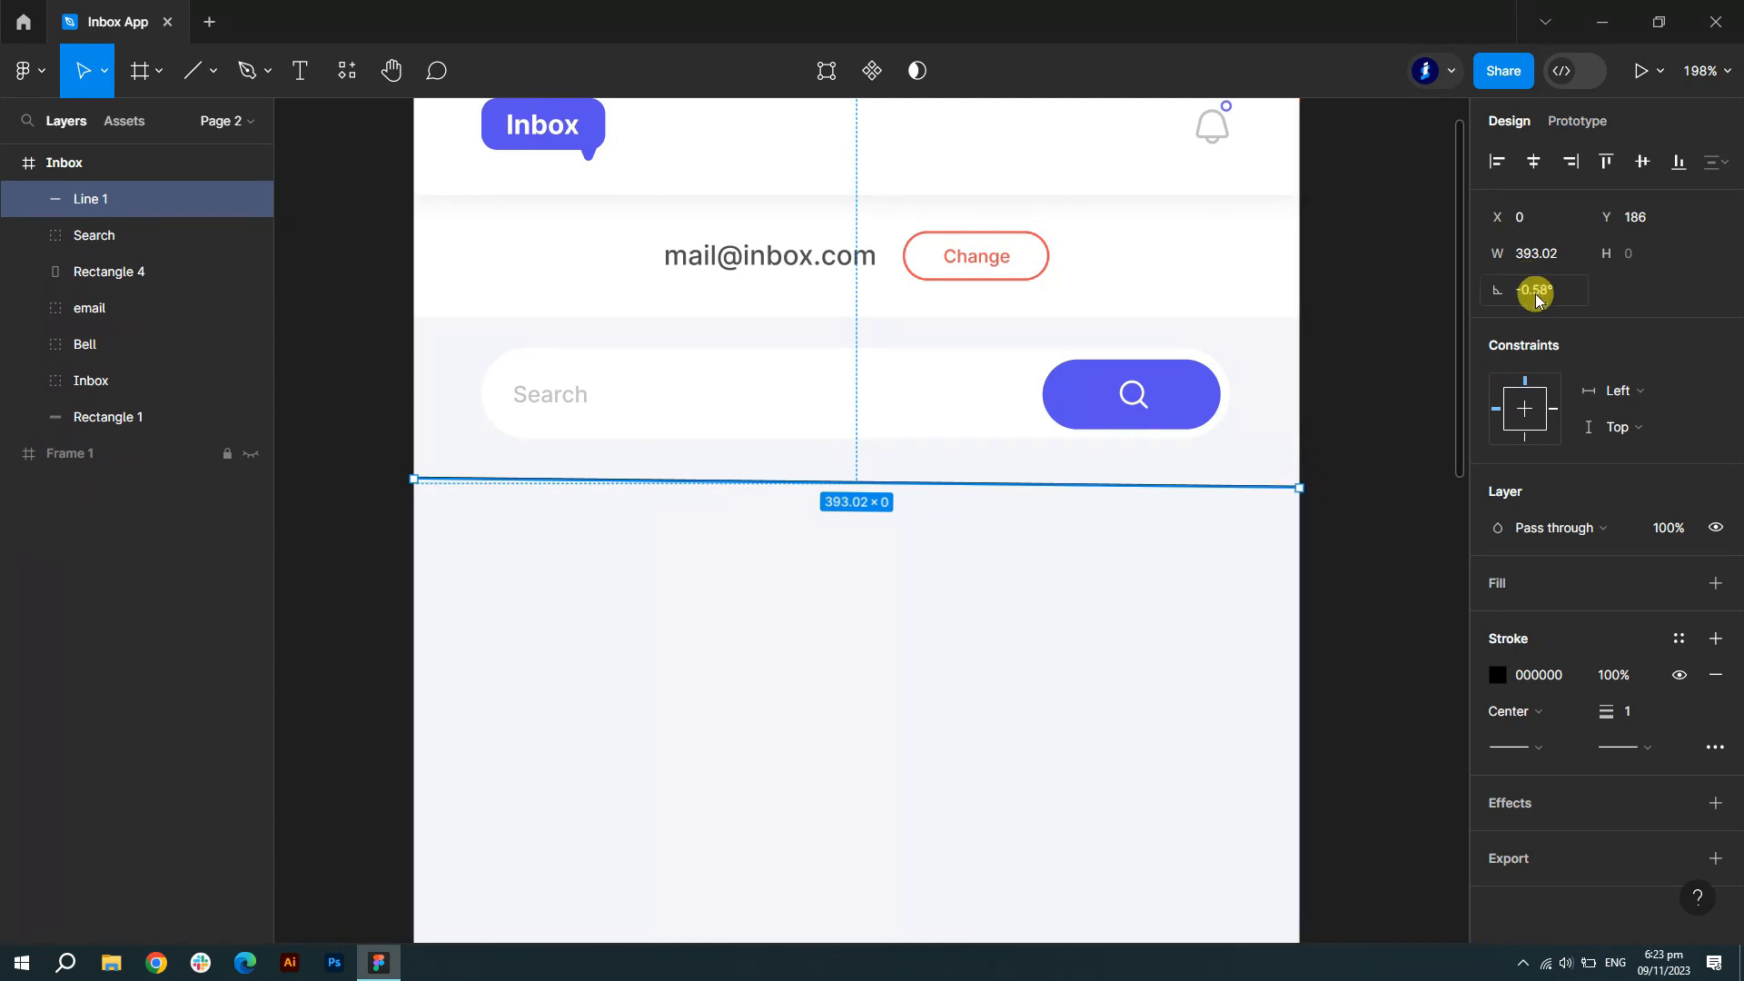
text(0)
key(Return)
click(1486, 416)
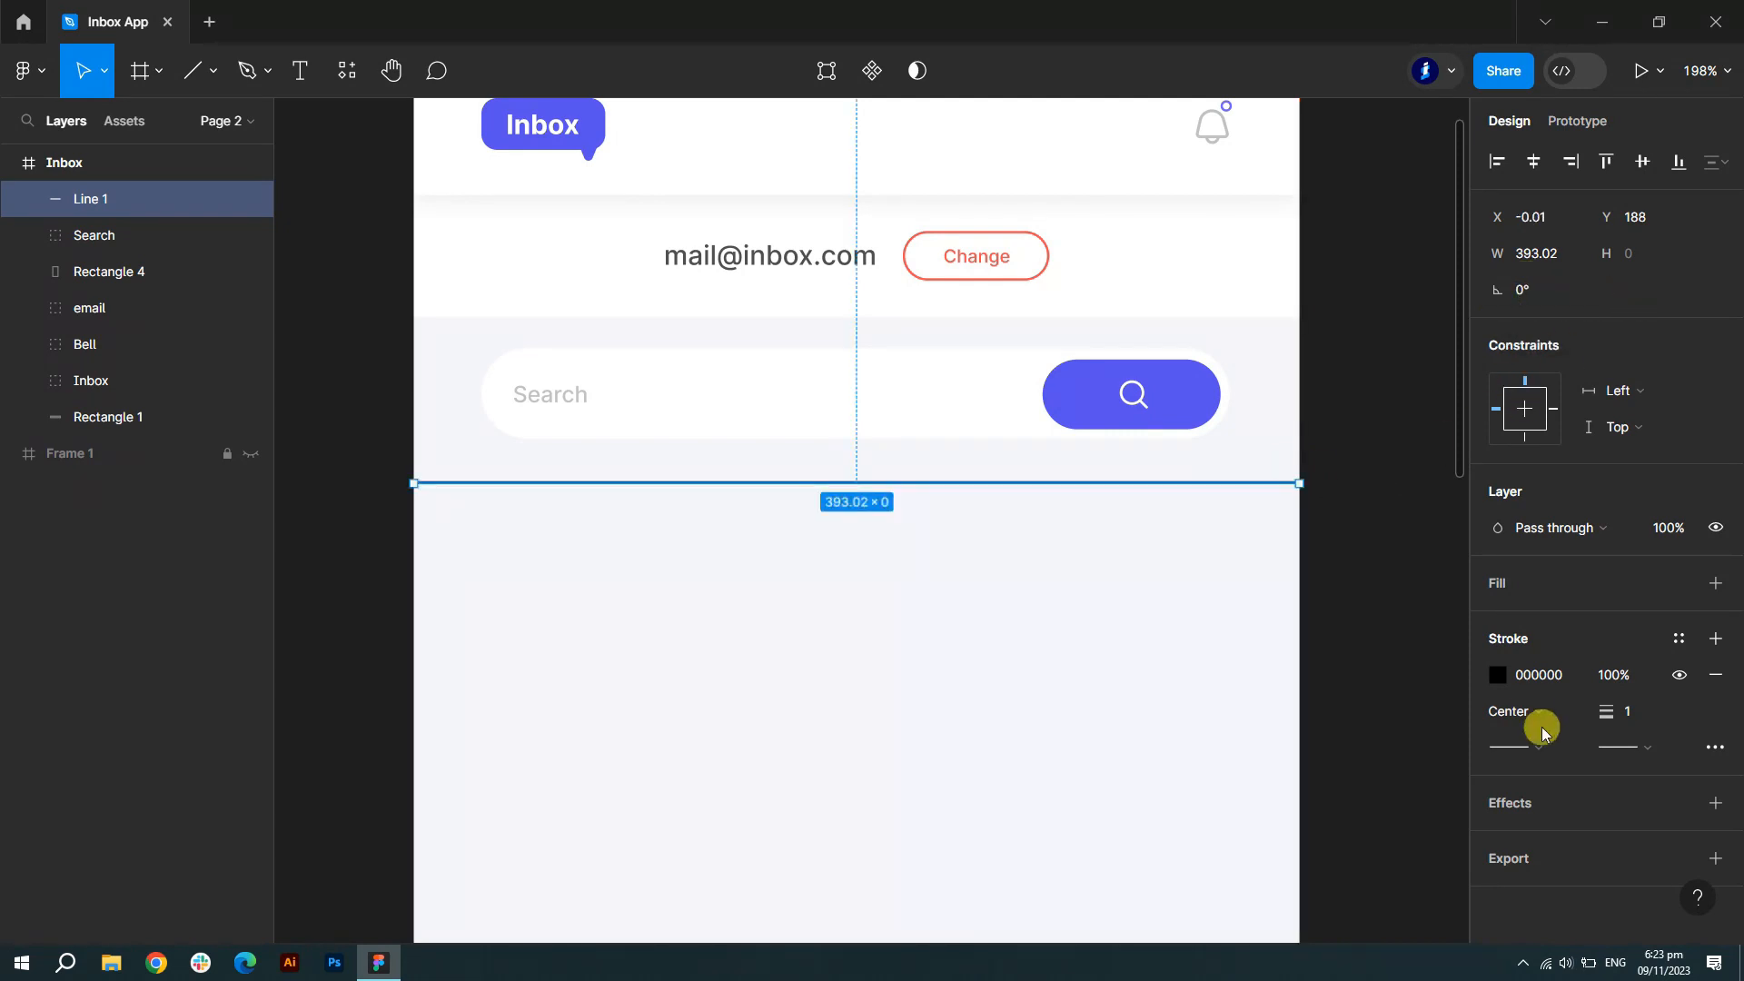
text(ECEDF1)
click(1627, 713)
text(2)
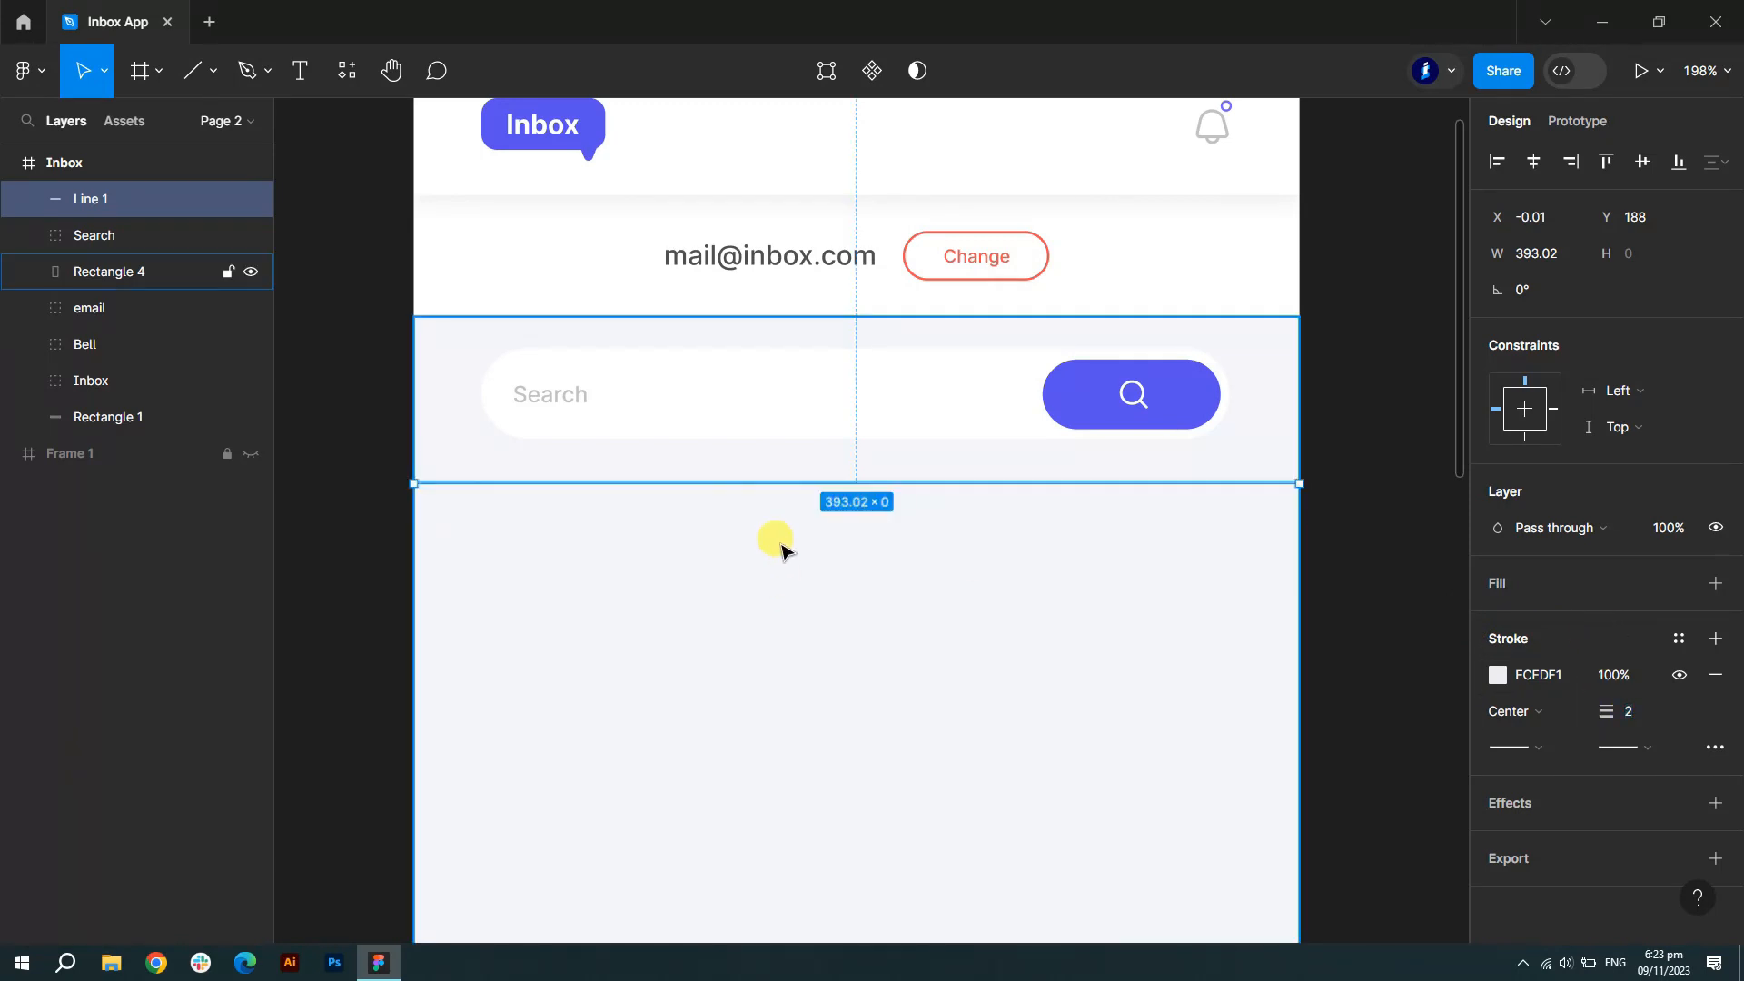
scroll(765, 538, down, 1)
click(1379, 574)
- Duplicate the divider and place the copy lower at Y 289
click(888, 397)
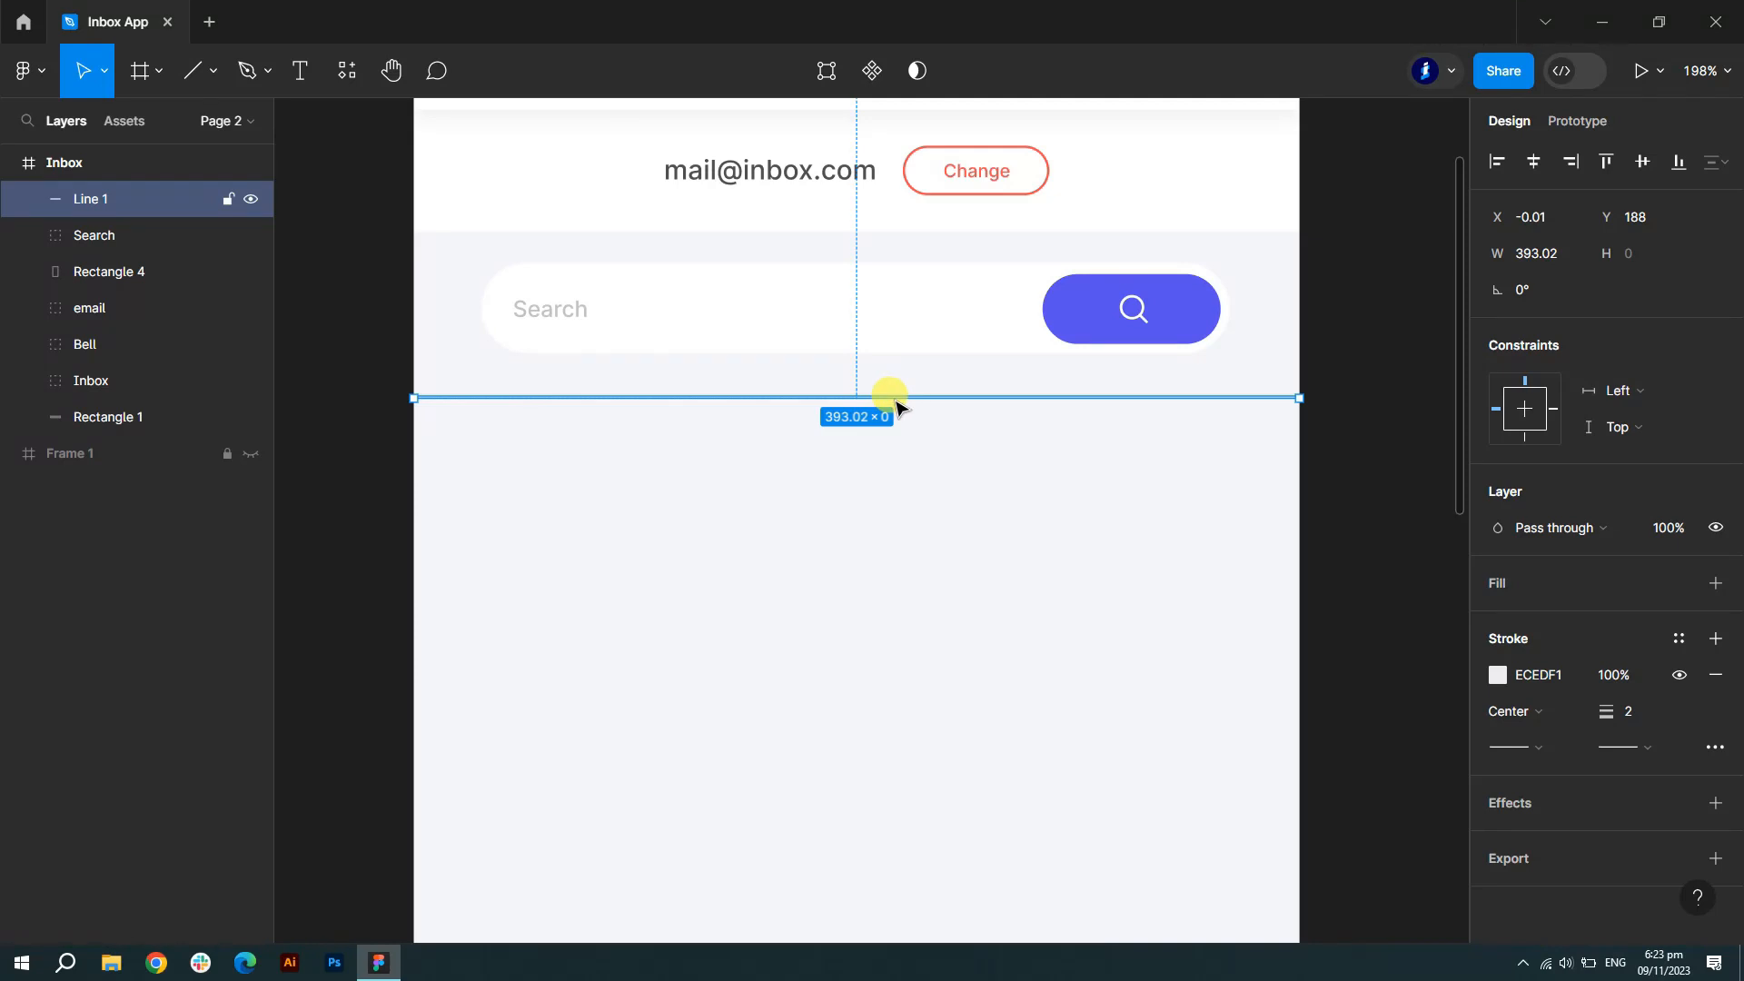
drag(899, 406, 912, 602)
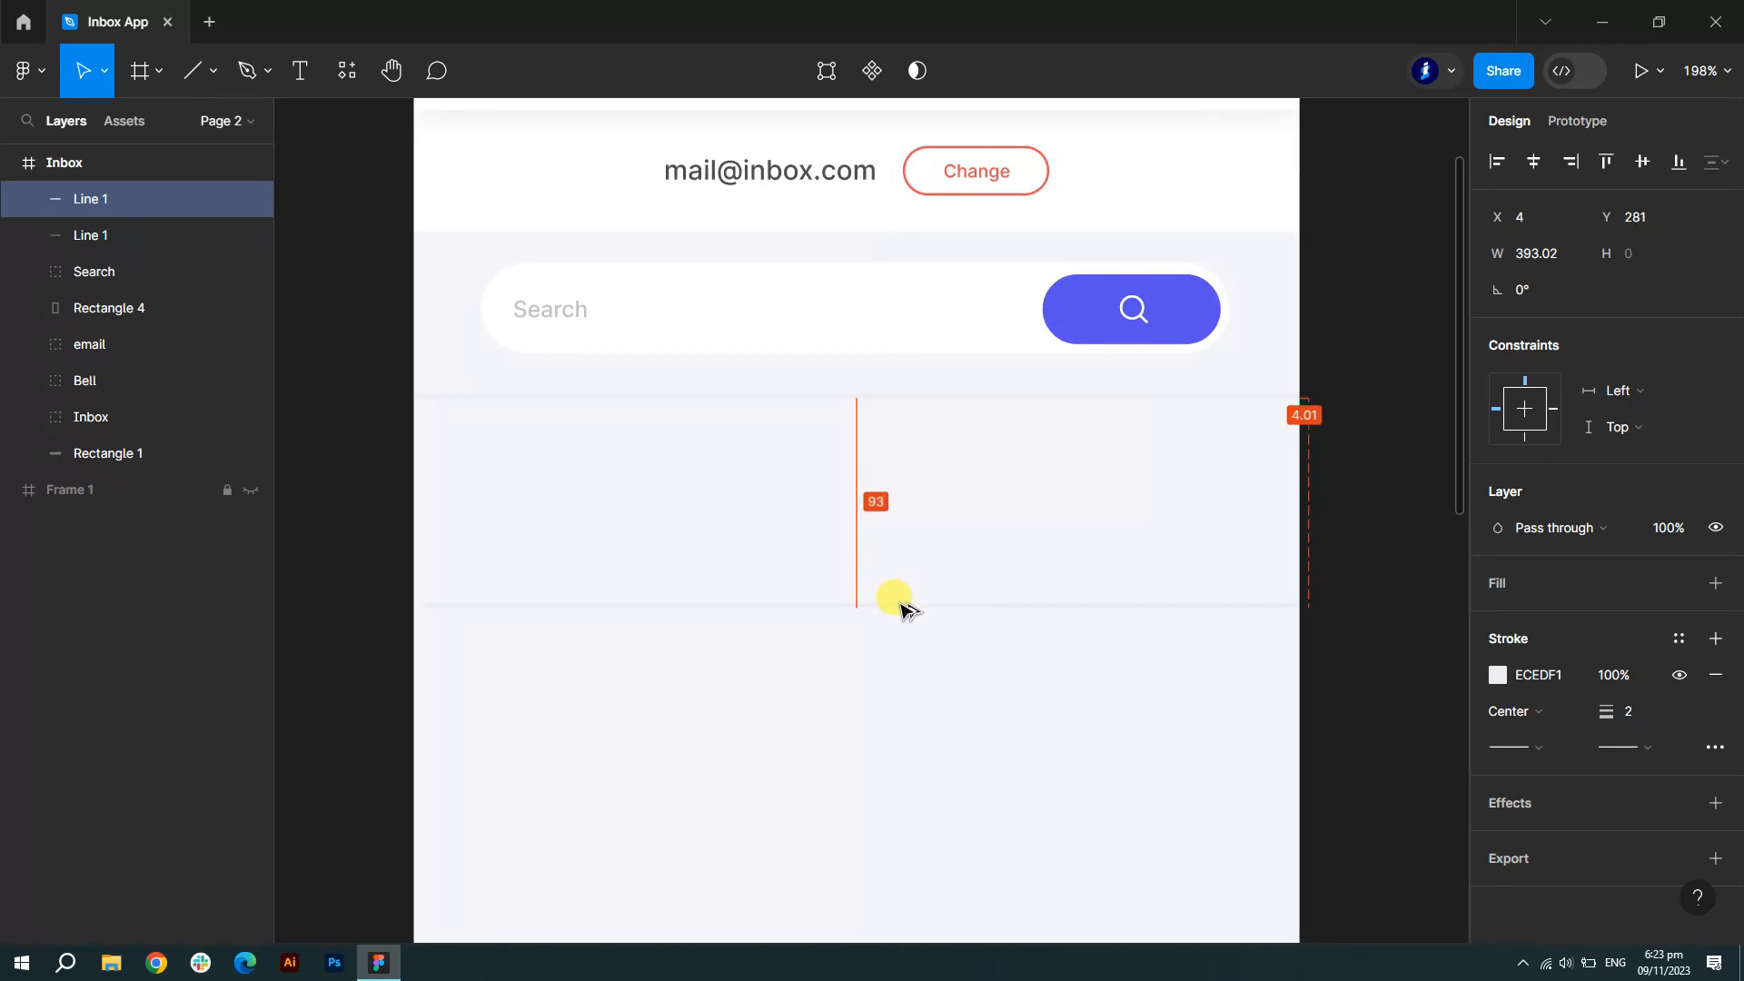
drag(903, 625, 895, 623)
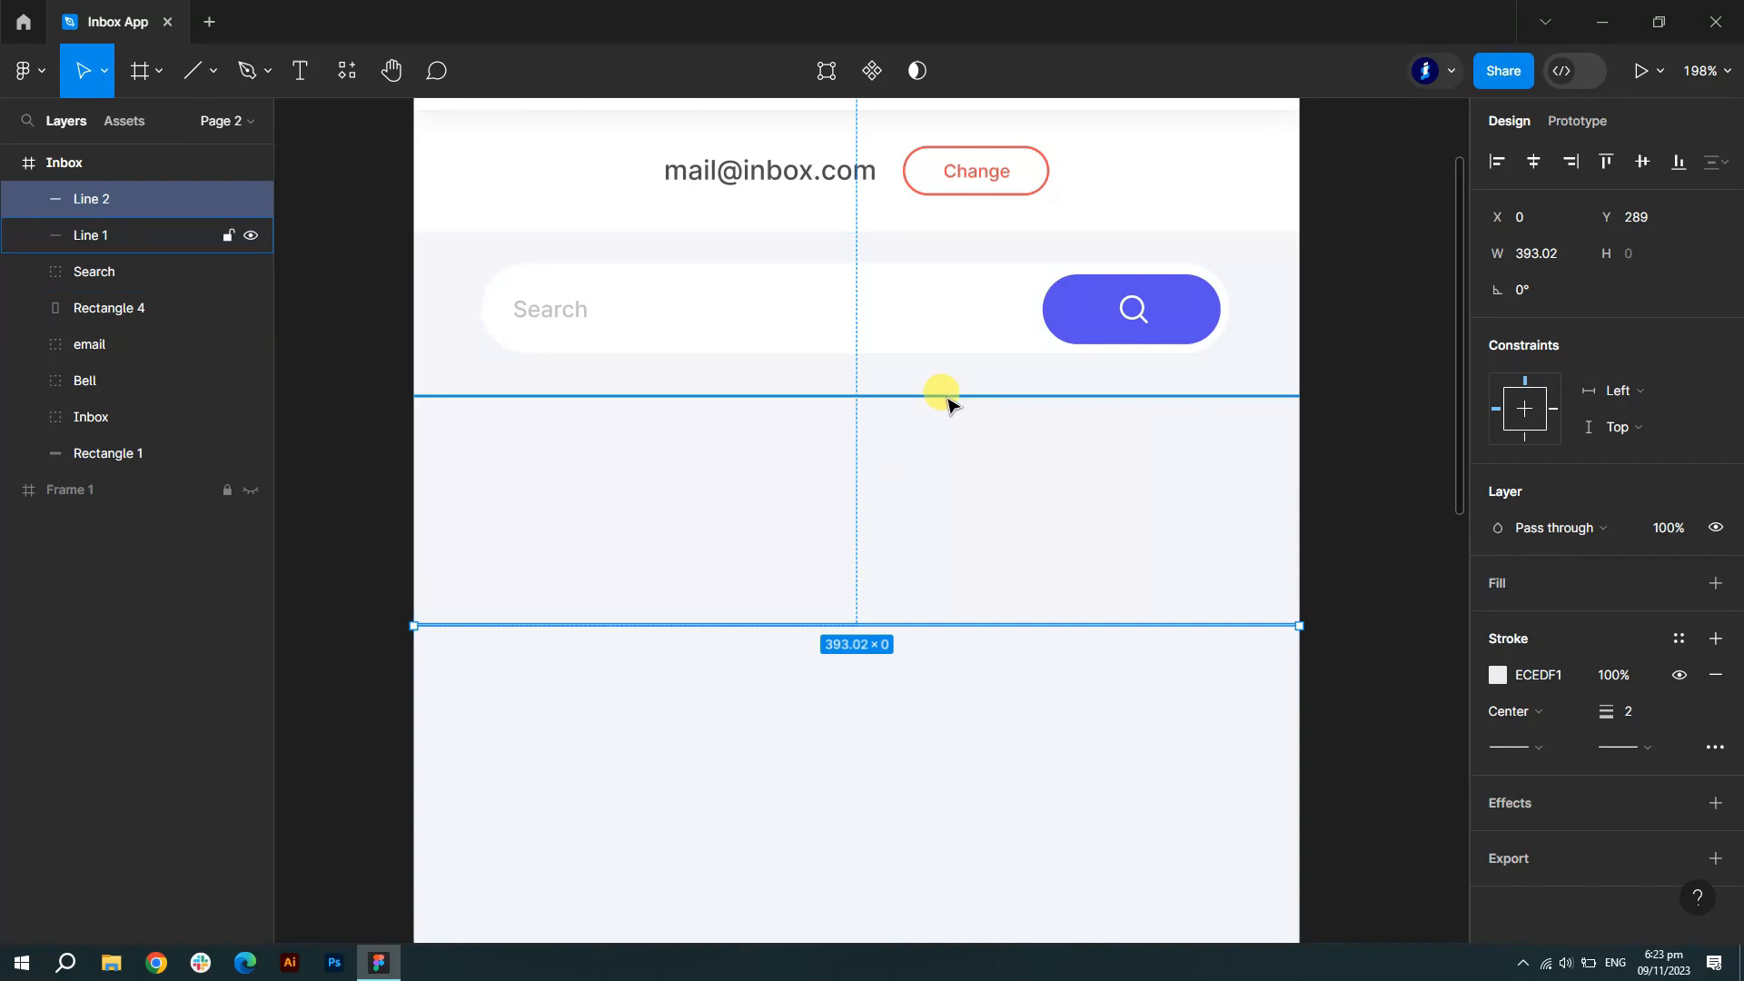
click(1380, 459)
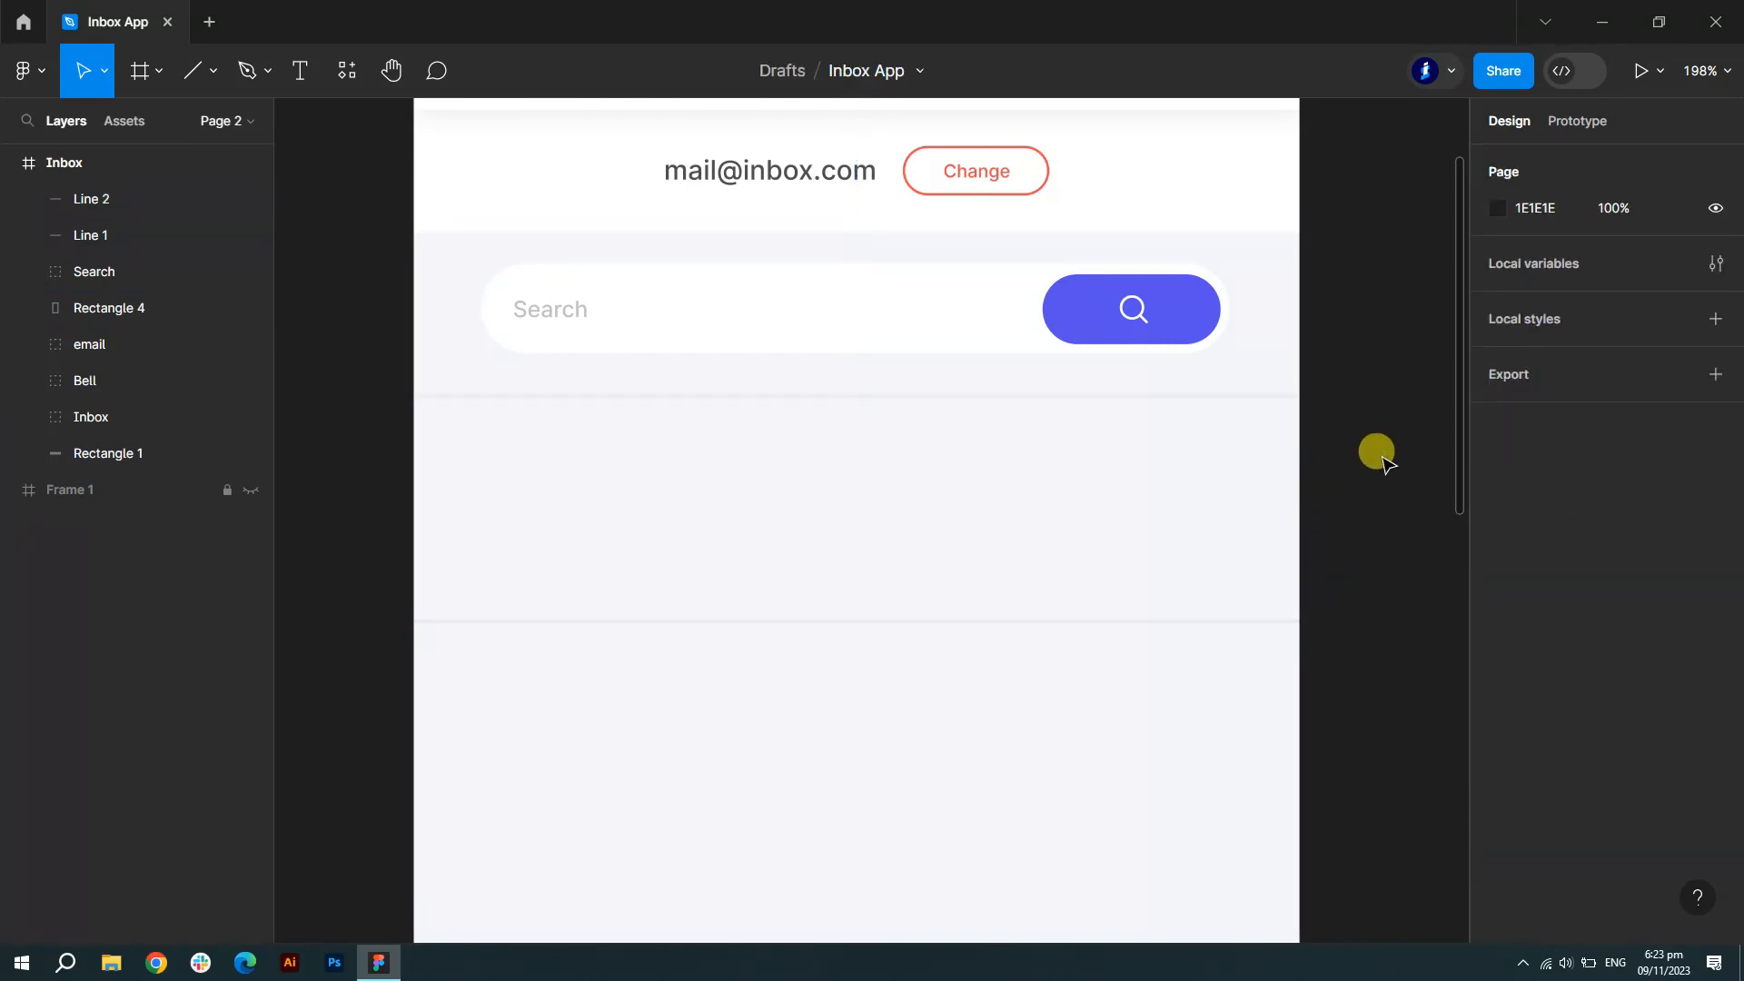
scroll(1372, 445, down, 1)
scroll(1366, 433, up, 5)
scroll(1373, 438, down, 5)
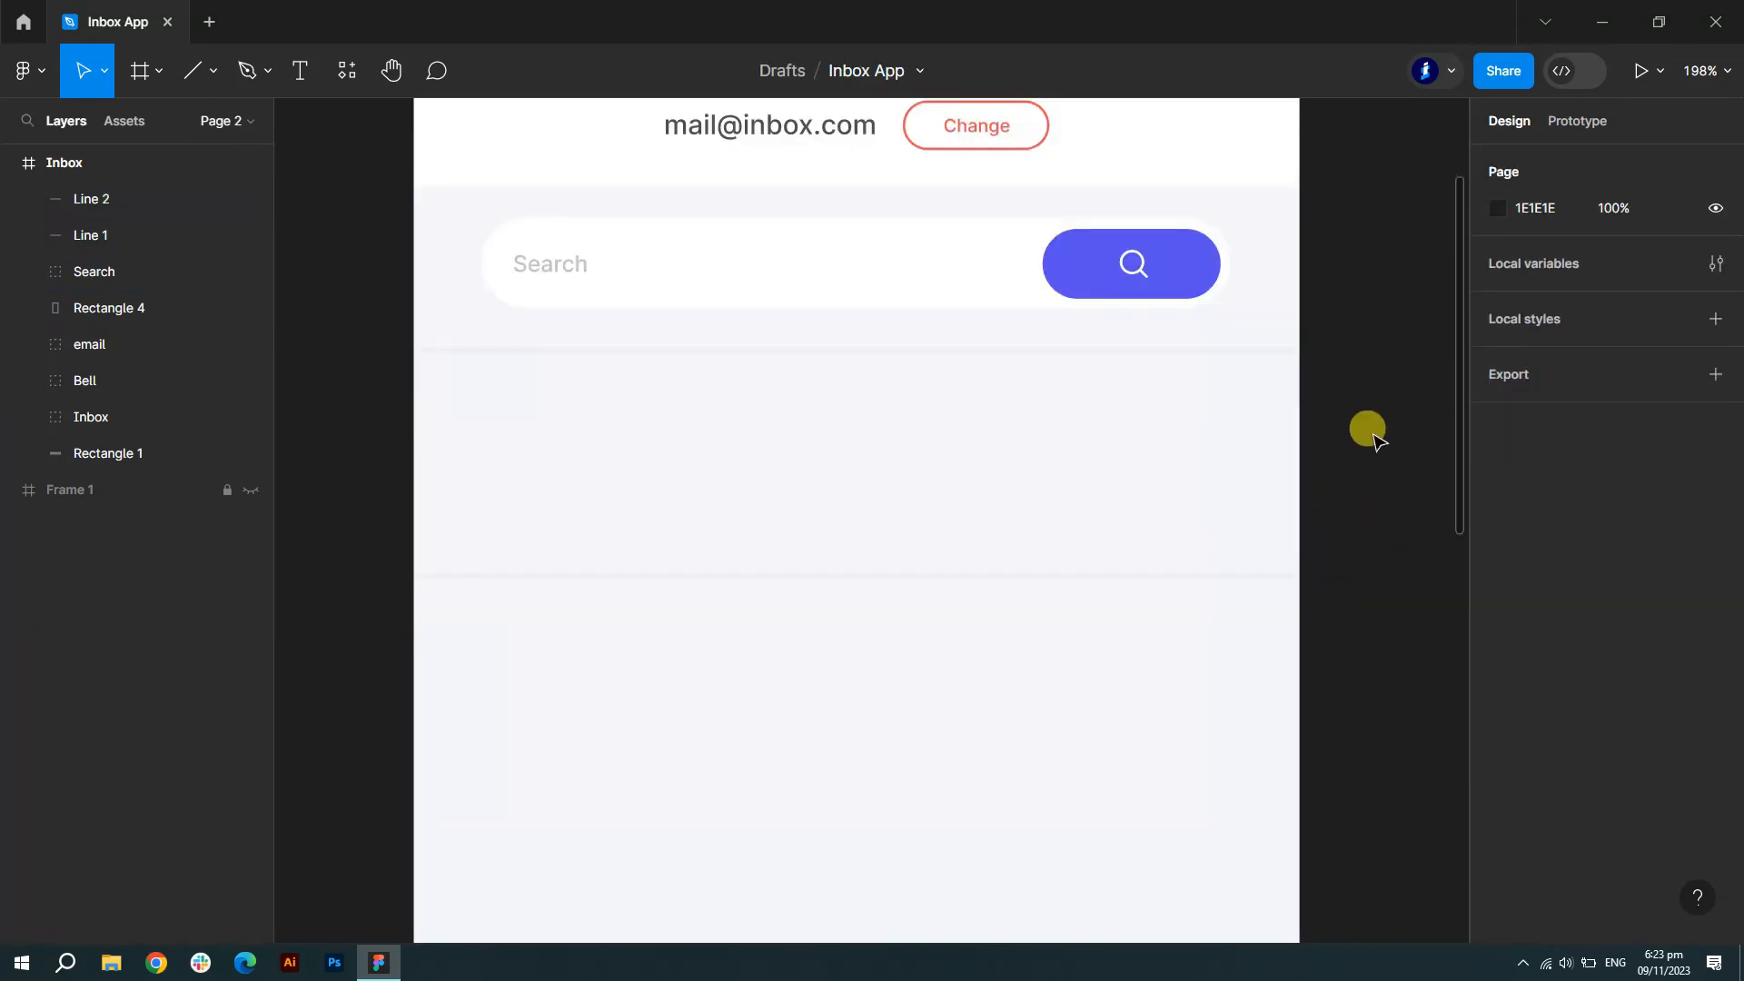
- Draw an ellipse, lock its proportions at 35×35, and drag it between the dividers
click(301, 73)
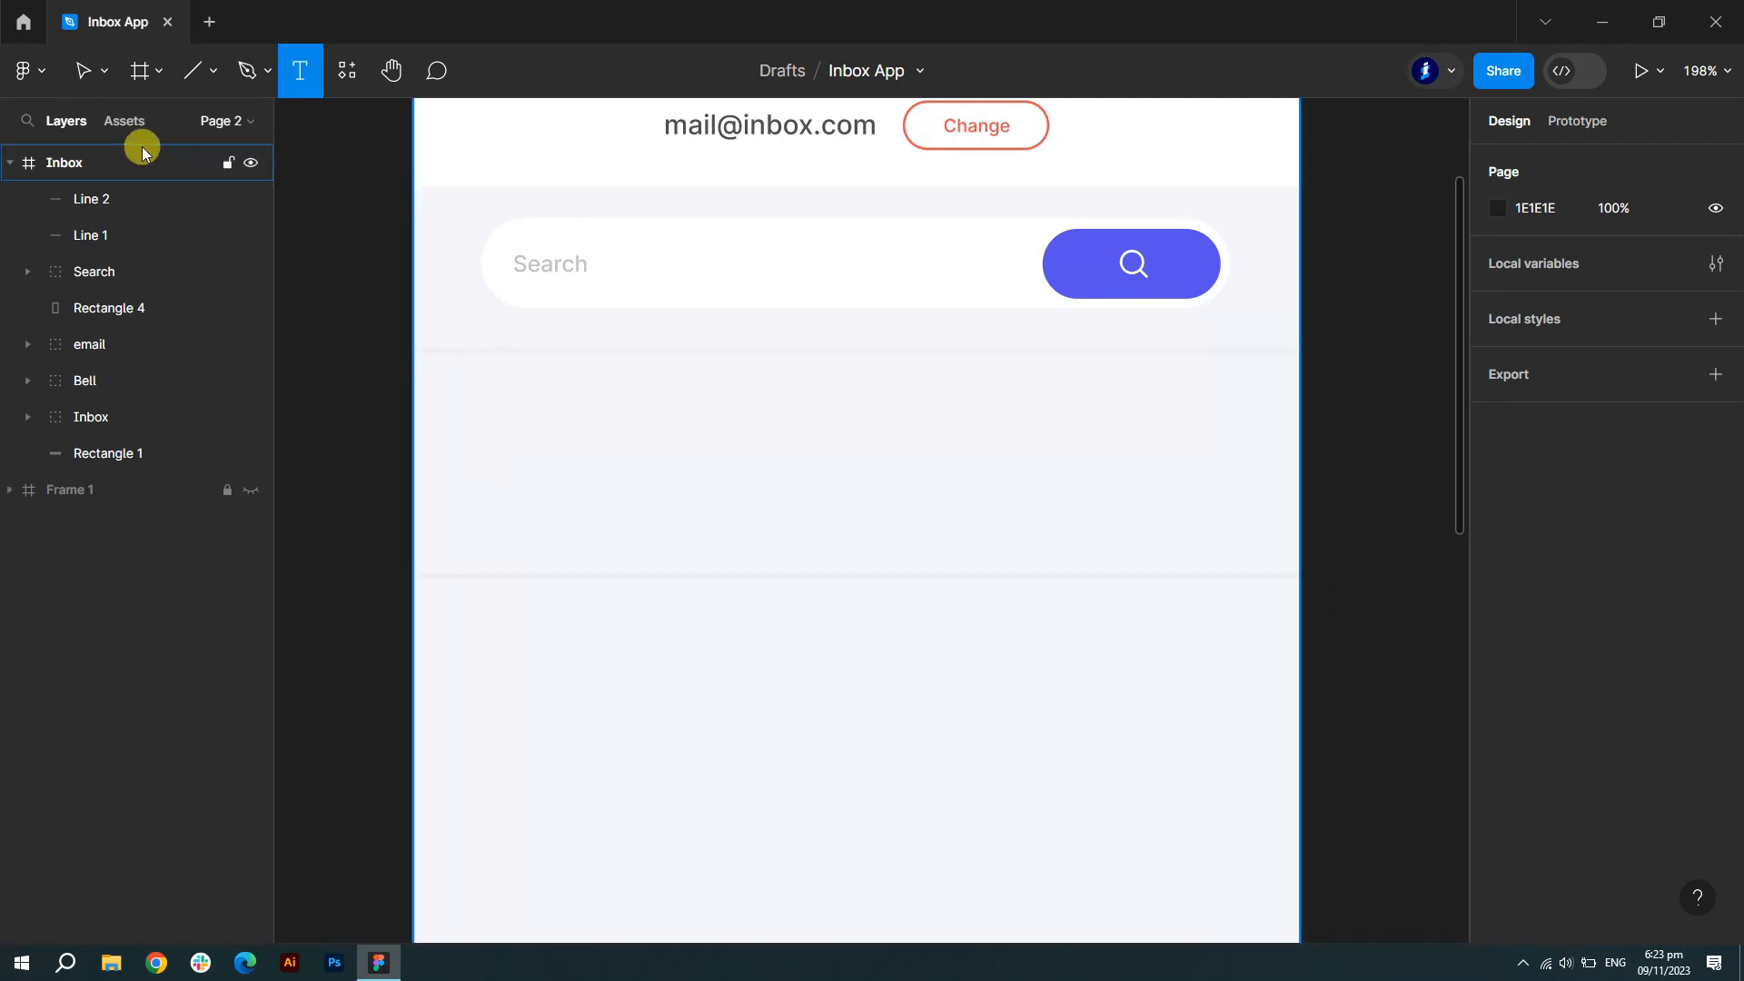
drag(483, 418, 611, 516)
key(Escape)
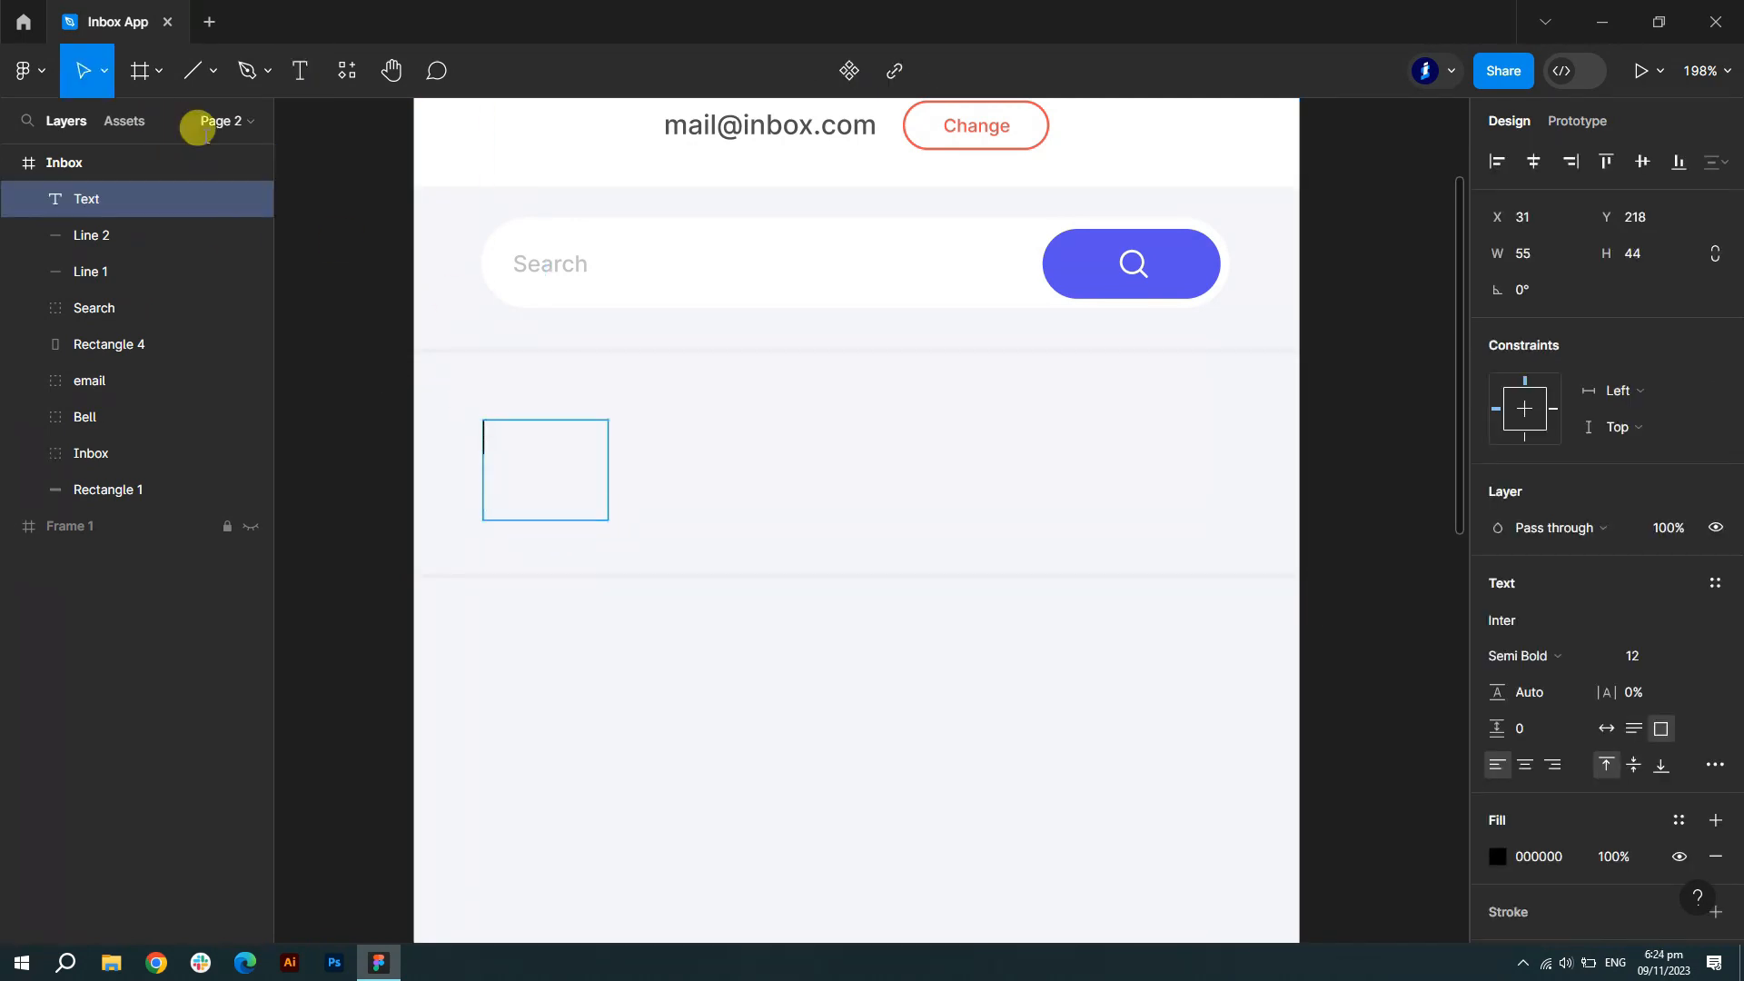
click(210, 73)
click(162, 211)
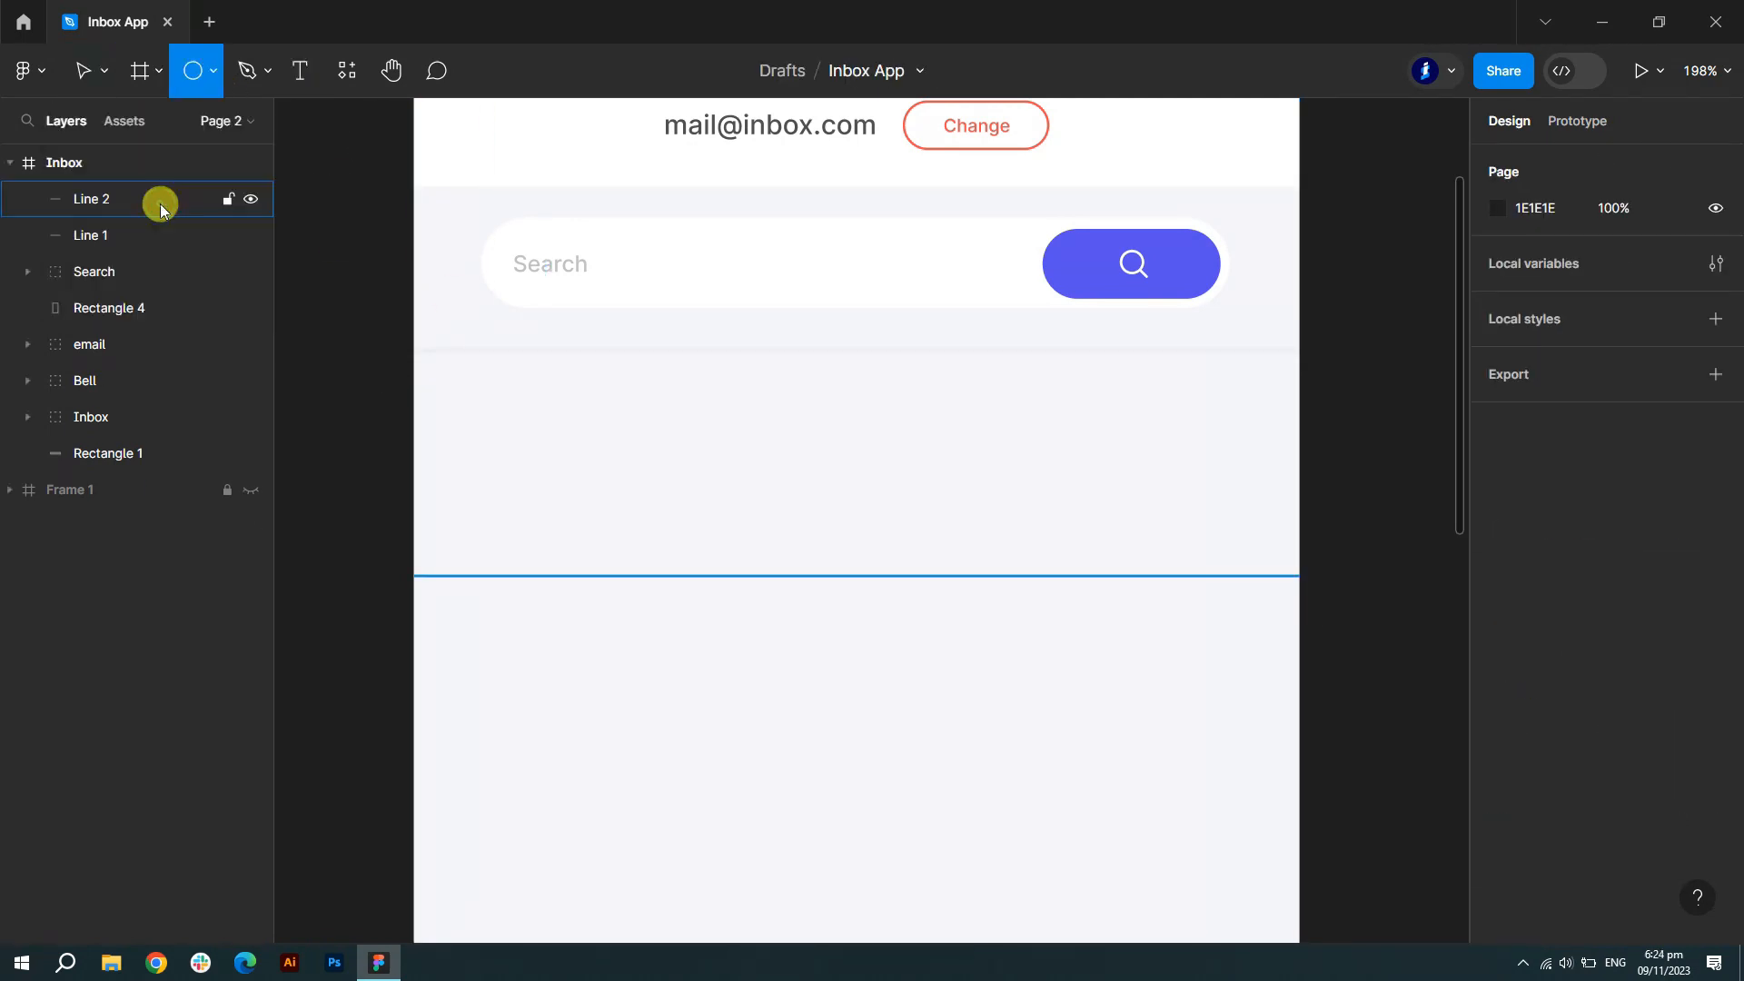
click(481, 398)
click(1716, 258)
text(35)
key(Return)
mouse_move(506, 436)
mouse_down()
mouse_move(517, 474)
mouse_move(502, 482)
mouse_move(506, 467)
mouse_up()
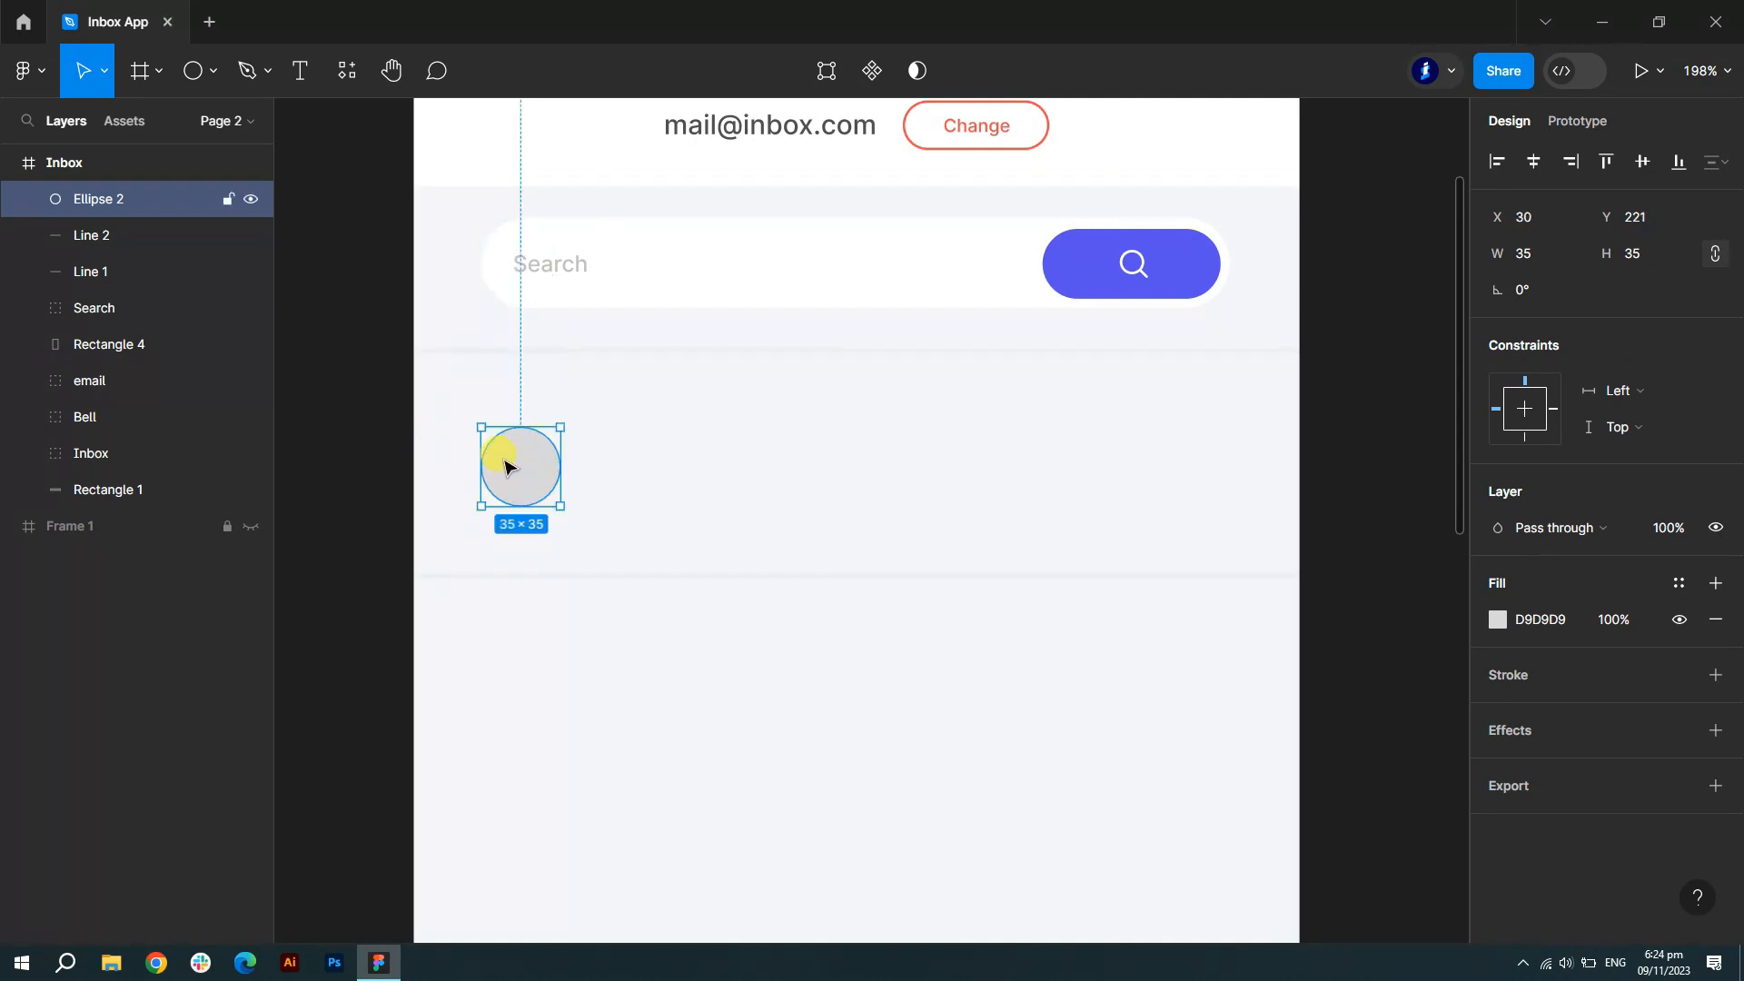
click(1362, 573)
- Discard an empty text layer beside the circle and zoom to fit the Inbox frame
click(298, 80)
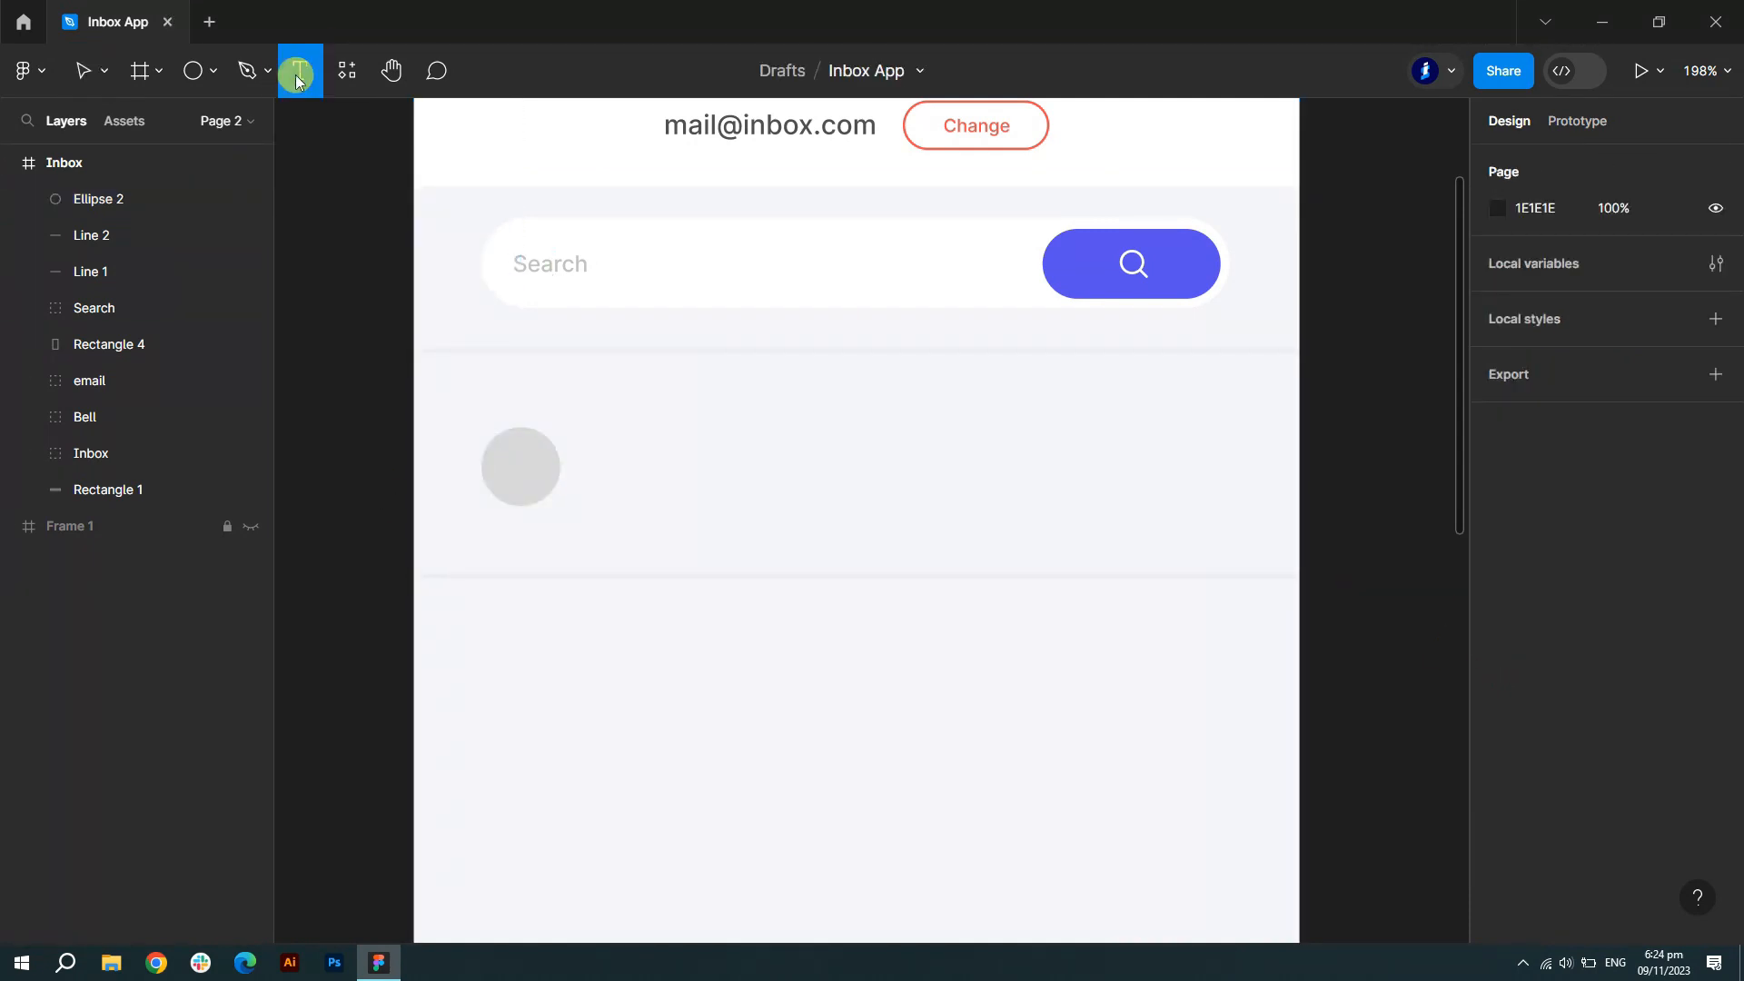
click(603, 427)
scroll(572, 410, up, 5)
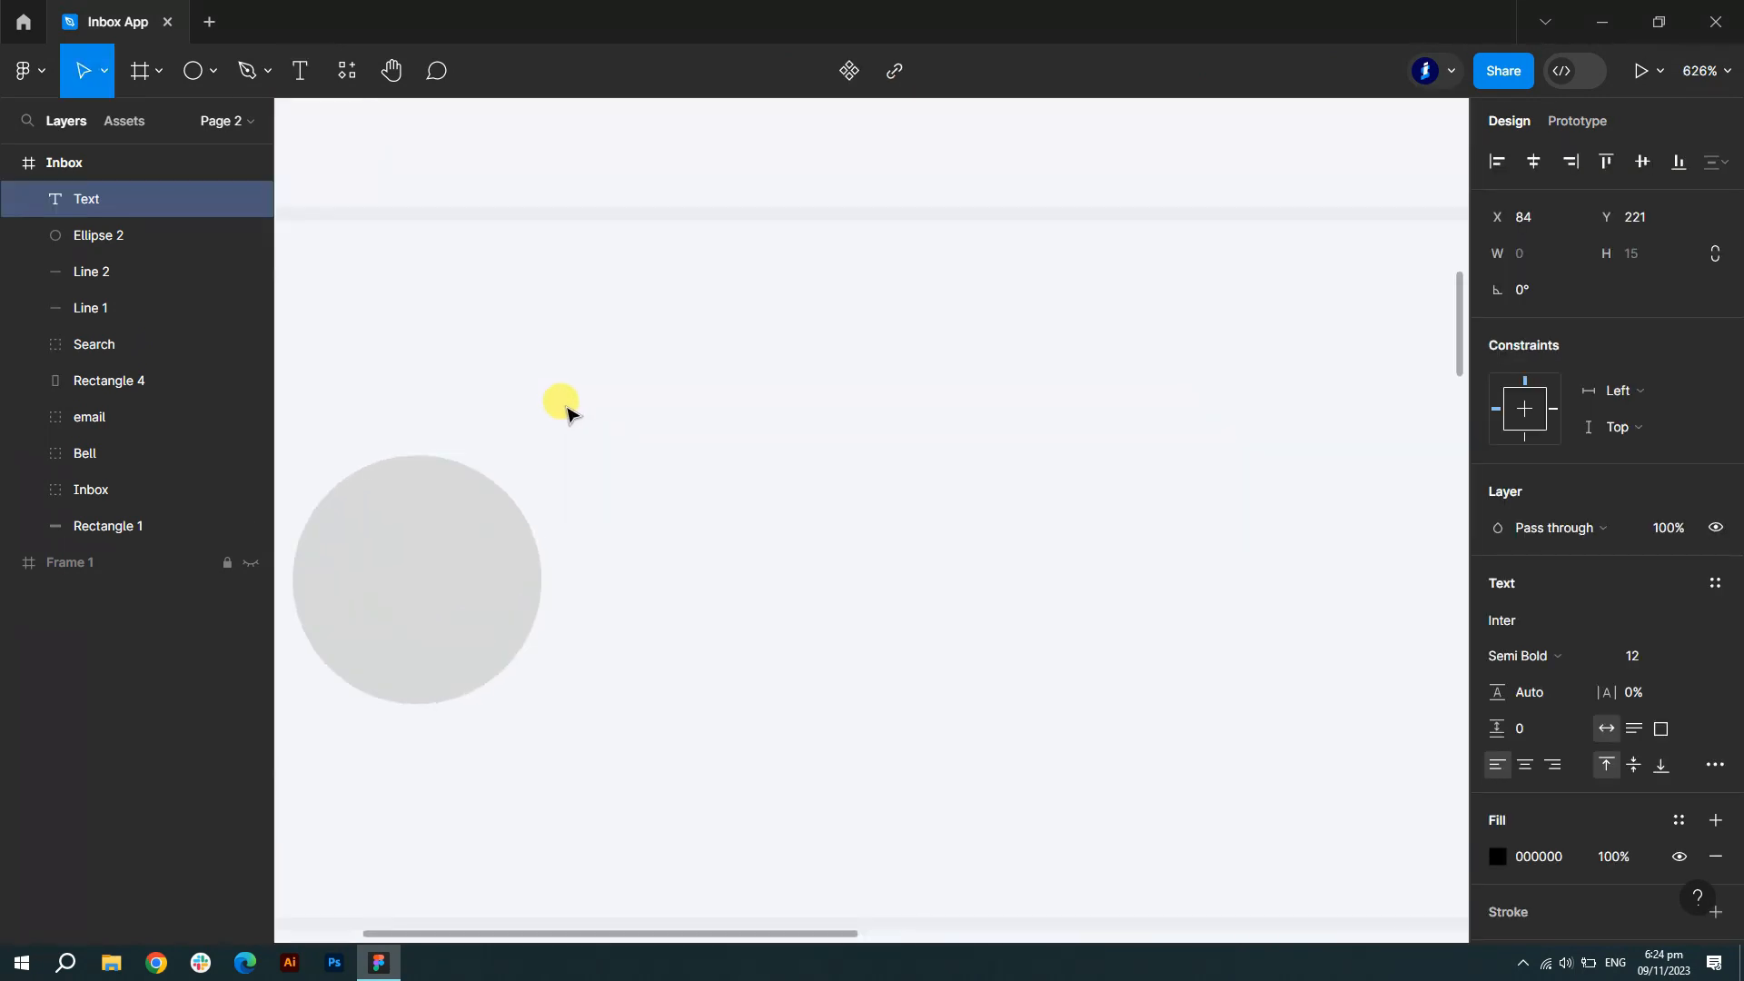
key(Escape)
key(shift+1)
key(t)
scroll(627, 391, up, 4)
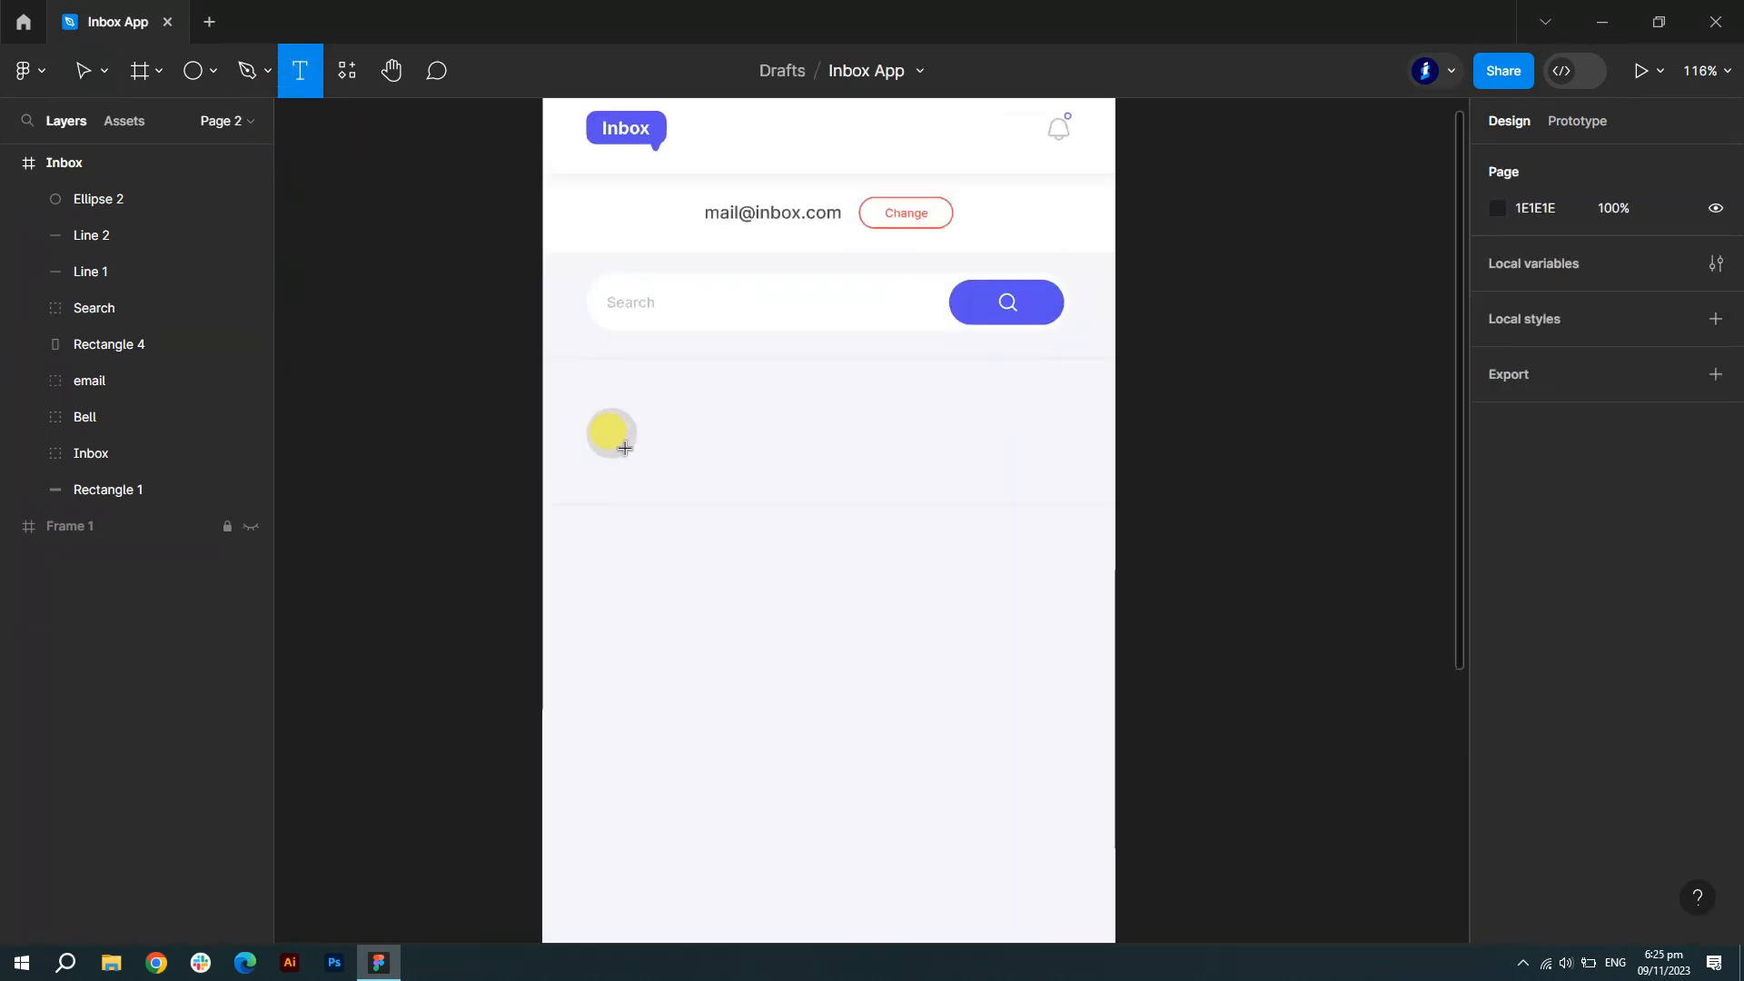
- Type the sender's name beside the circle, styled Semi Bold with grey C1C1C1 fill
scroll(761, 356, up, 2)
click(680, 395)
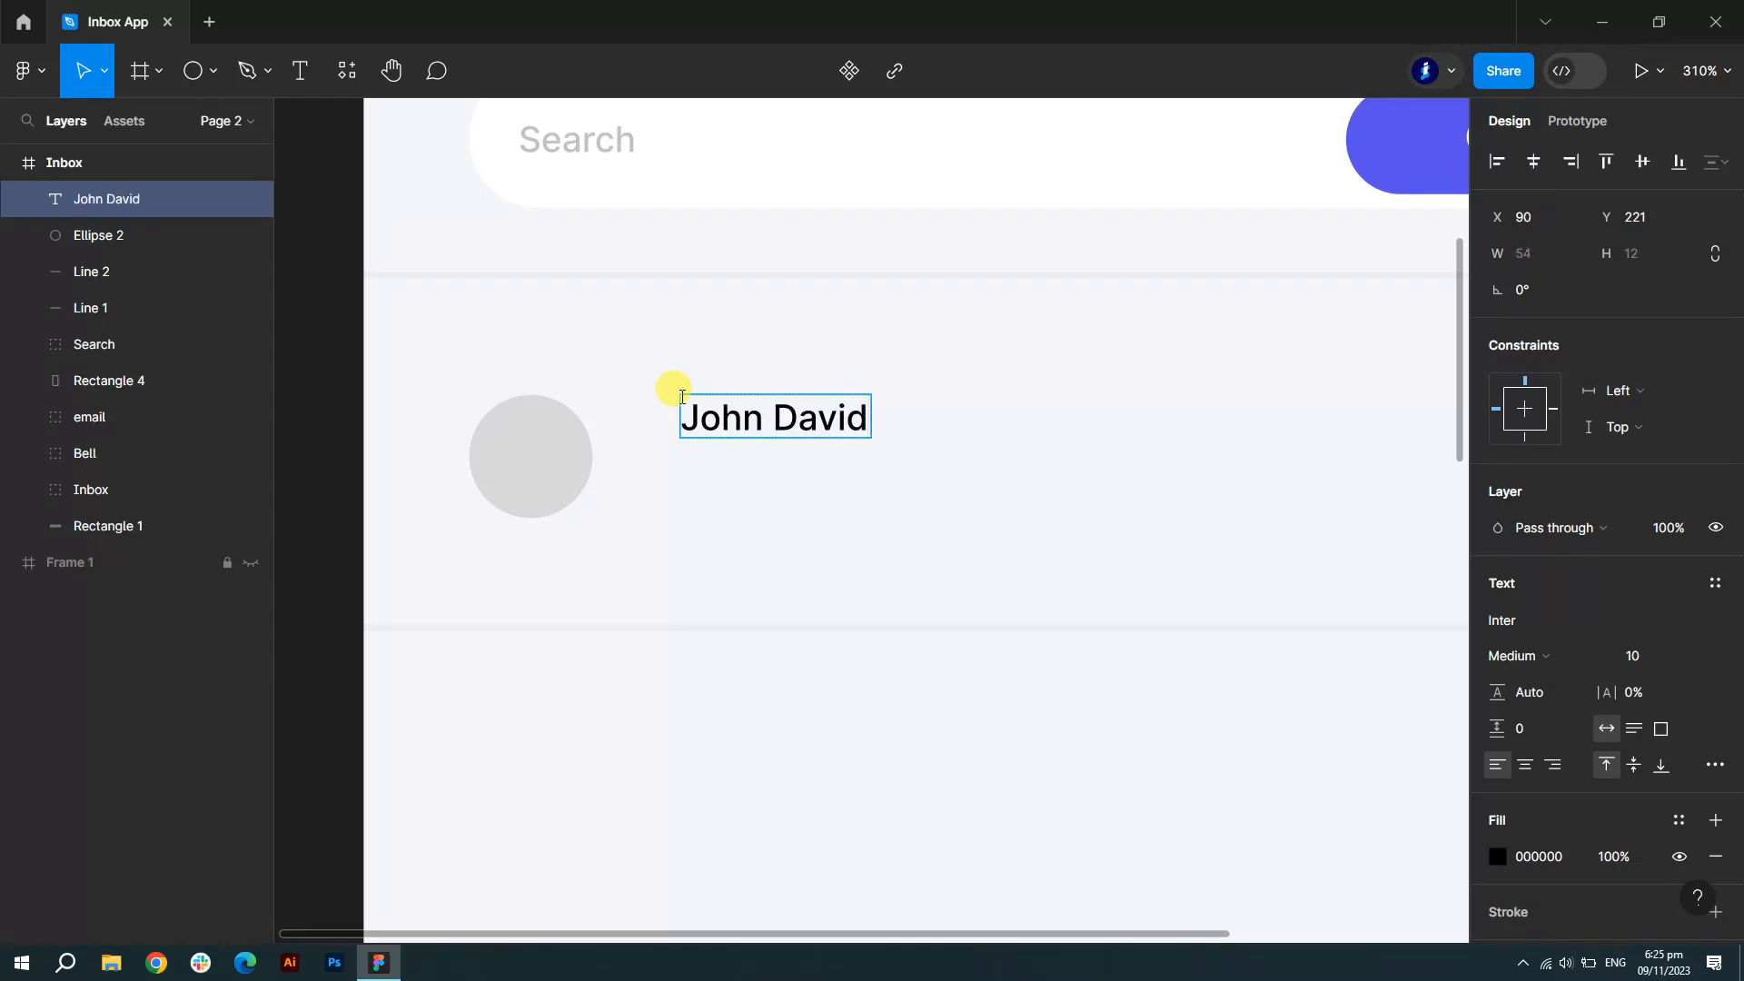
key(ctrl+a)
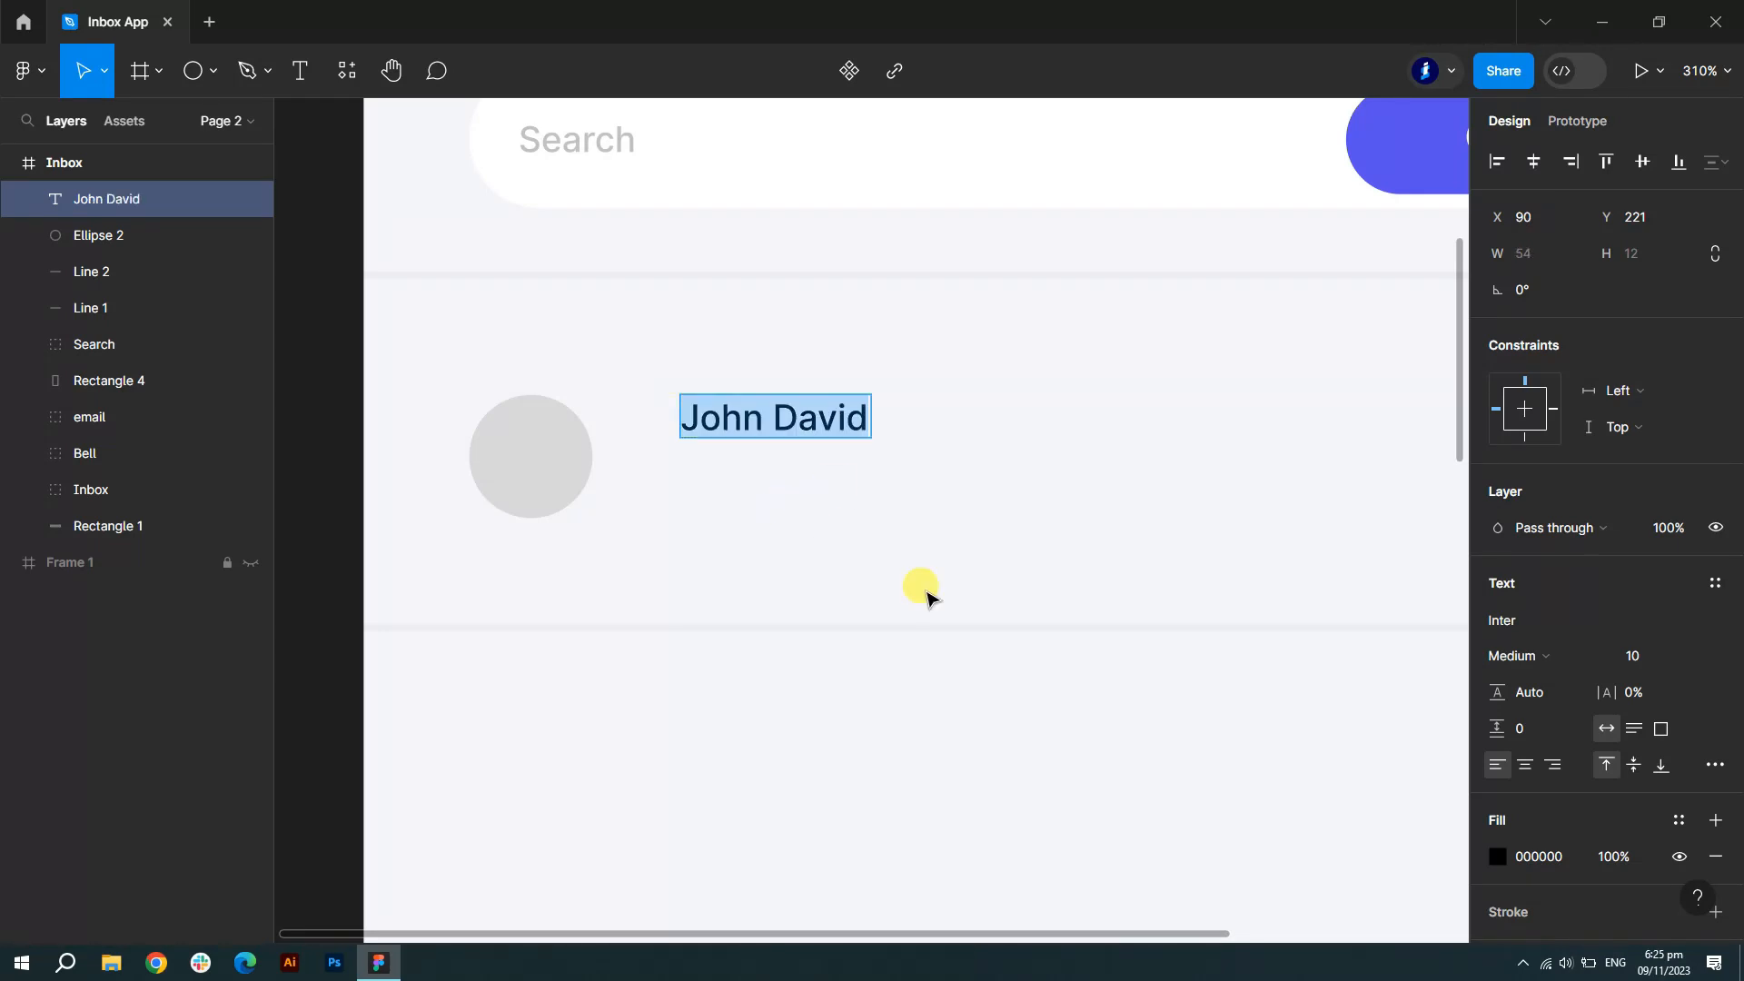
click(1519, 656)
click(1563, 517)
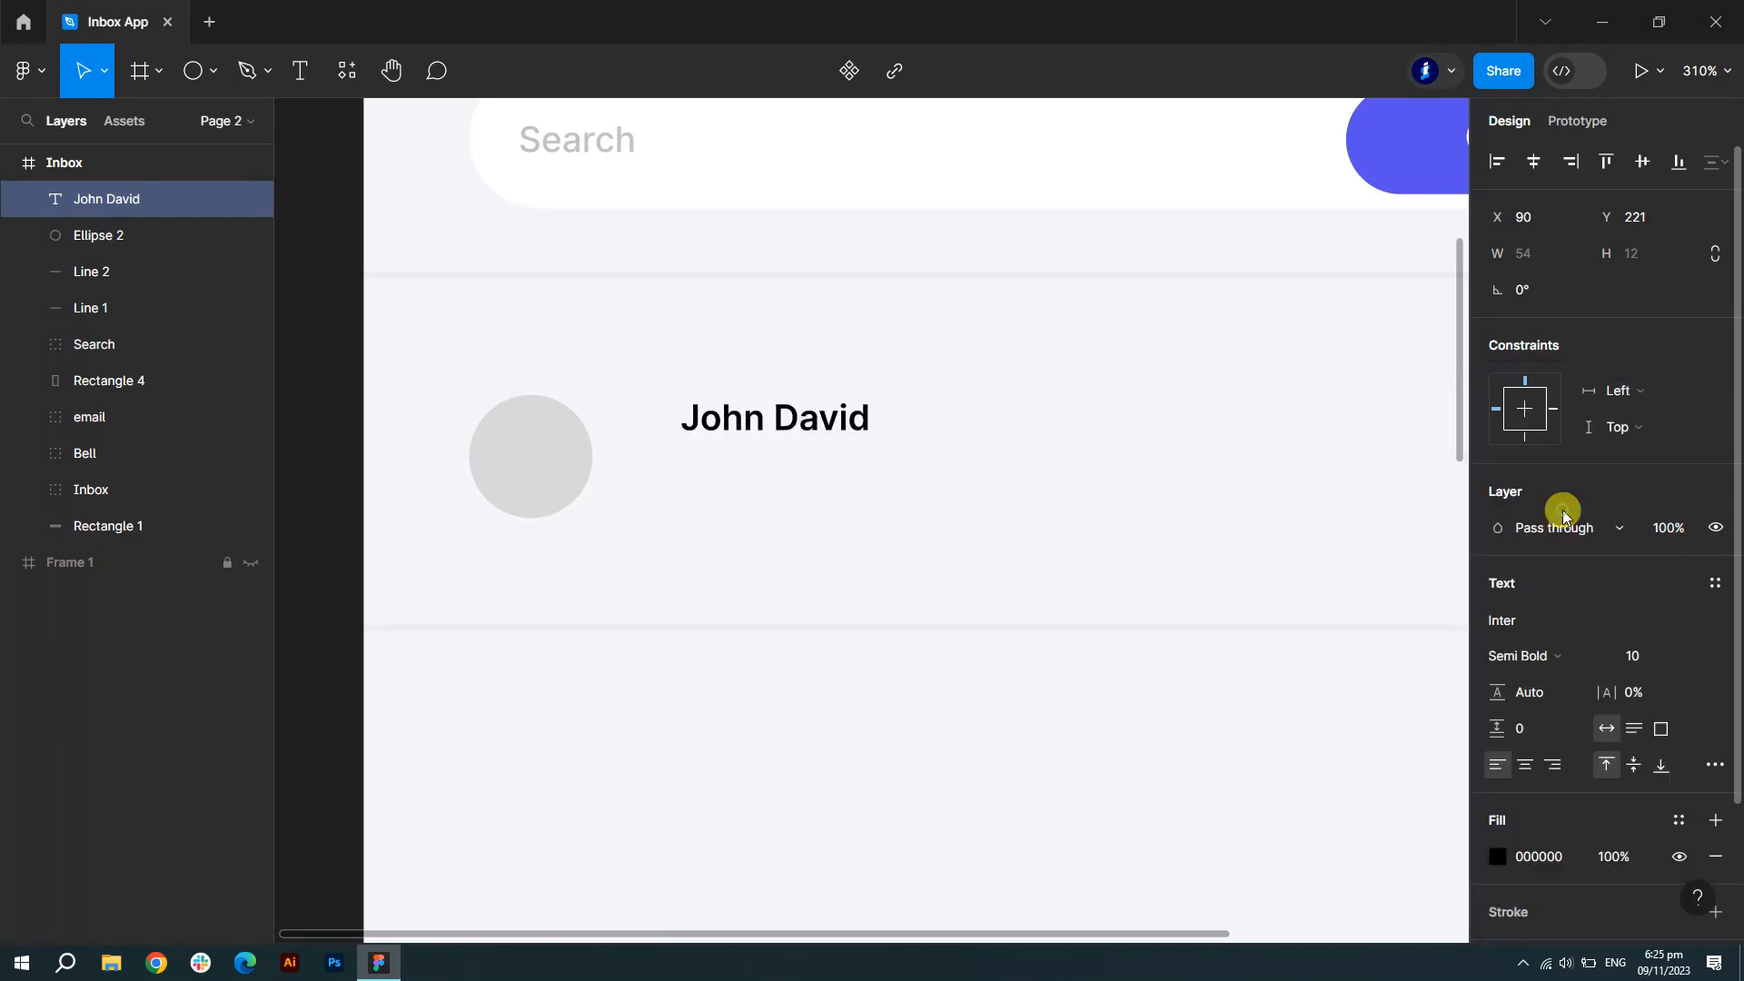
click(1534, 859)
key(Return)
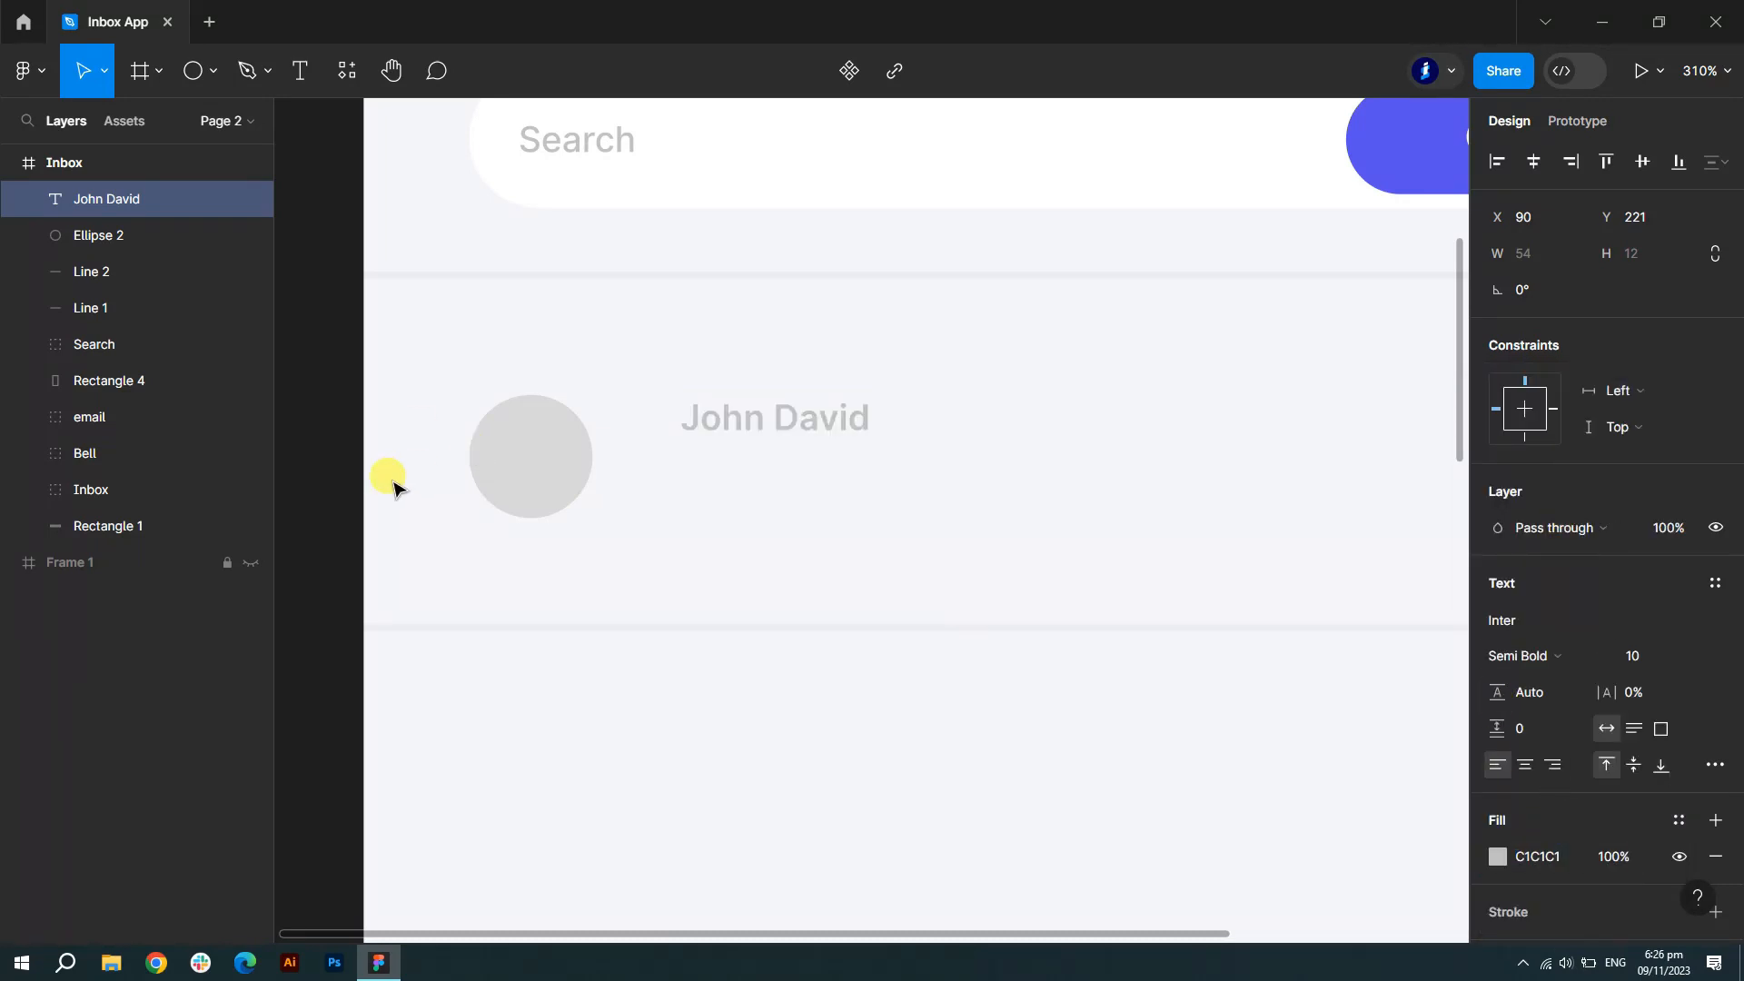
click(324, 444)
scroll(704, 371, up, 3)
click(836, 444)
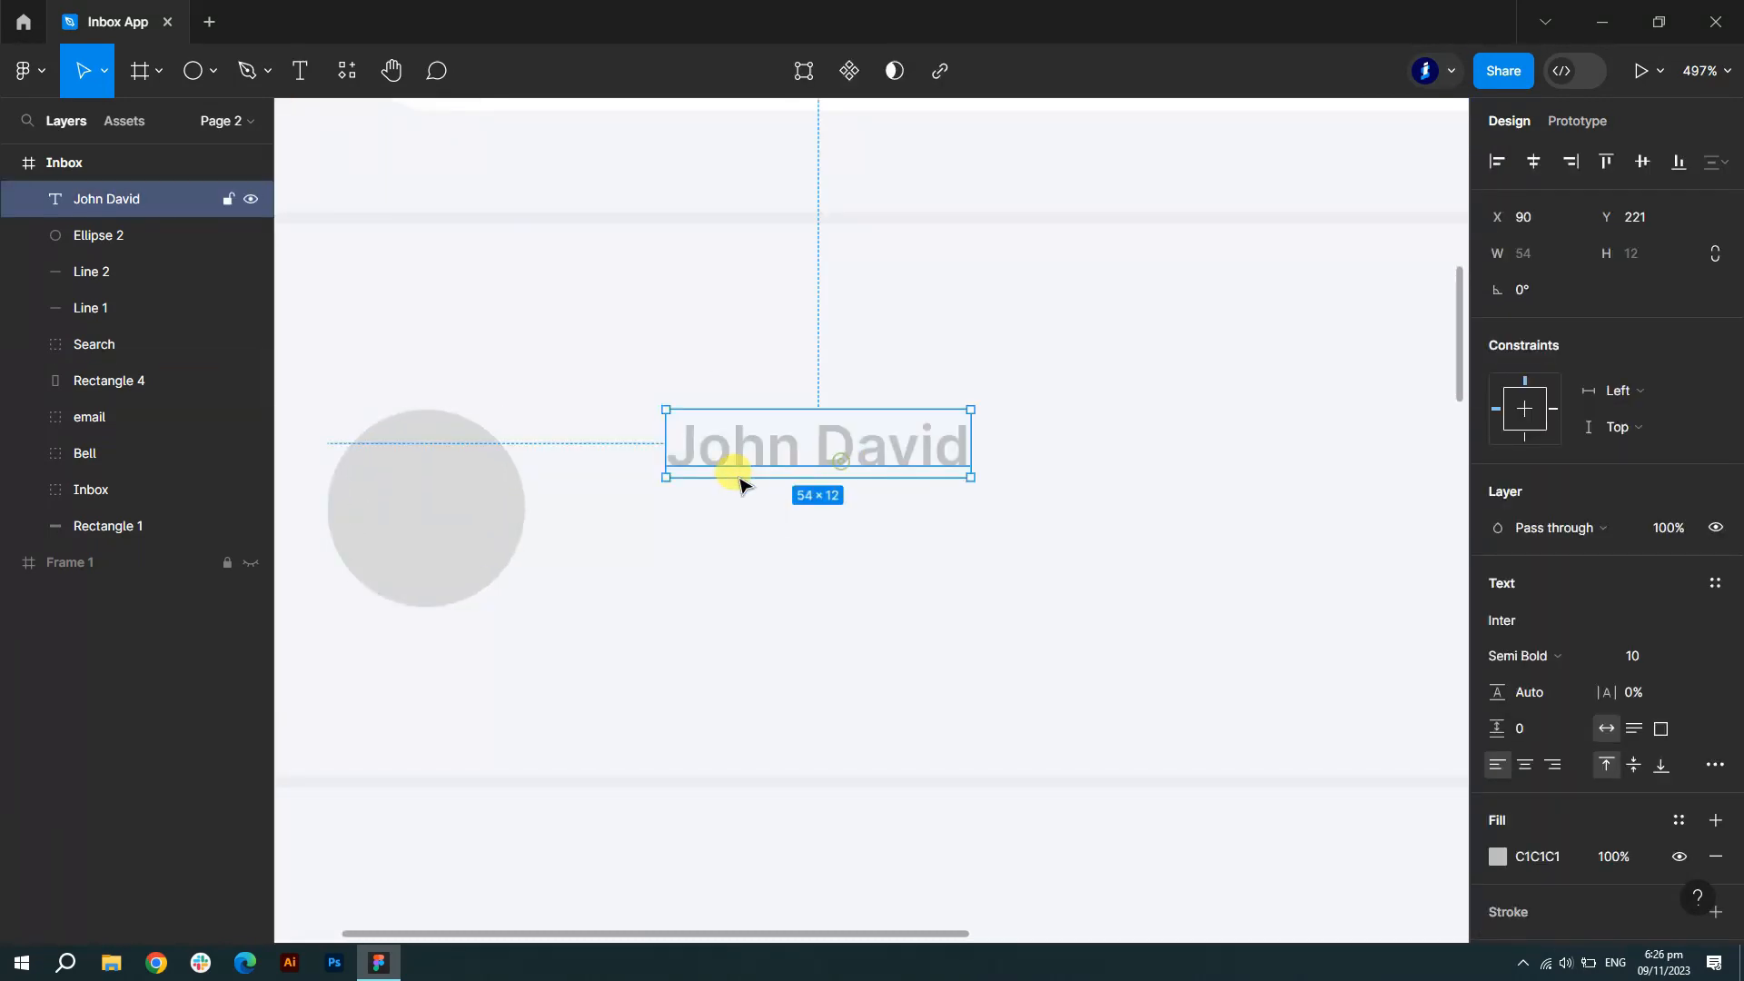
drag(740, 473, 649, 478)
- Draw a tiny 4×4 green 13DE70 dot just right of the name
click(212, 71)
click(195, 71)
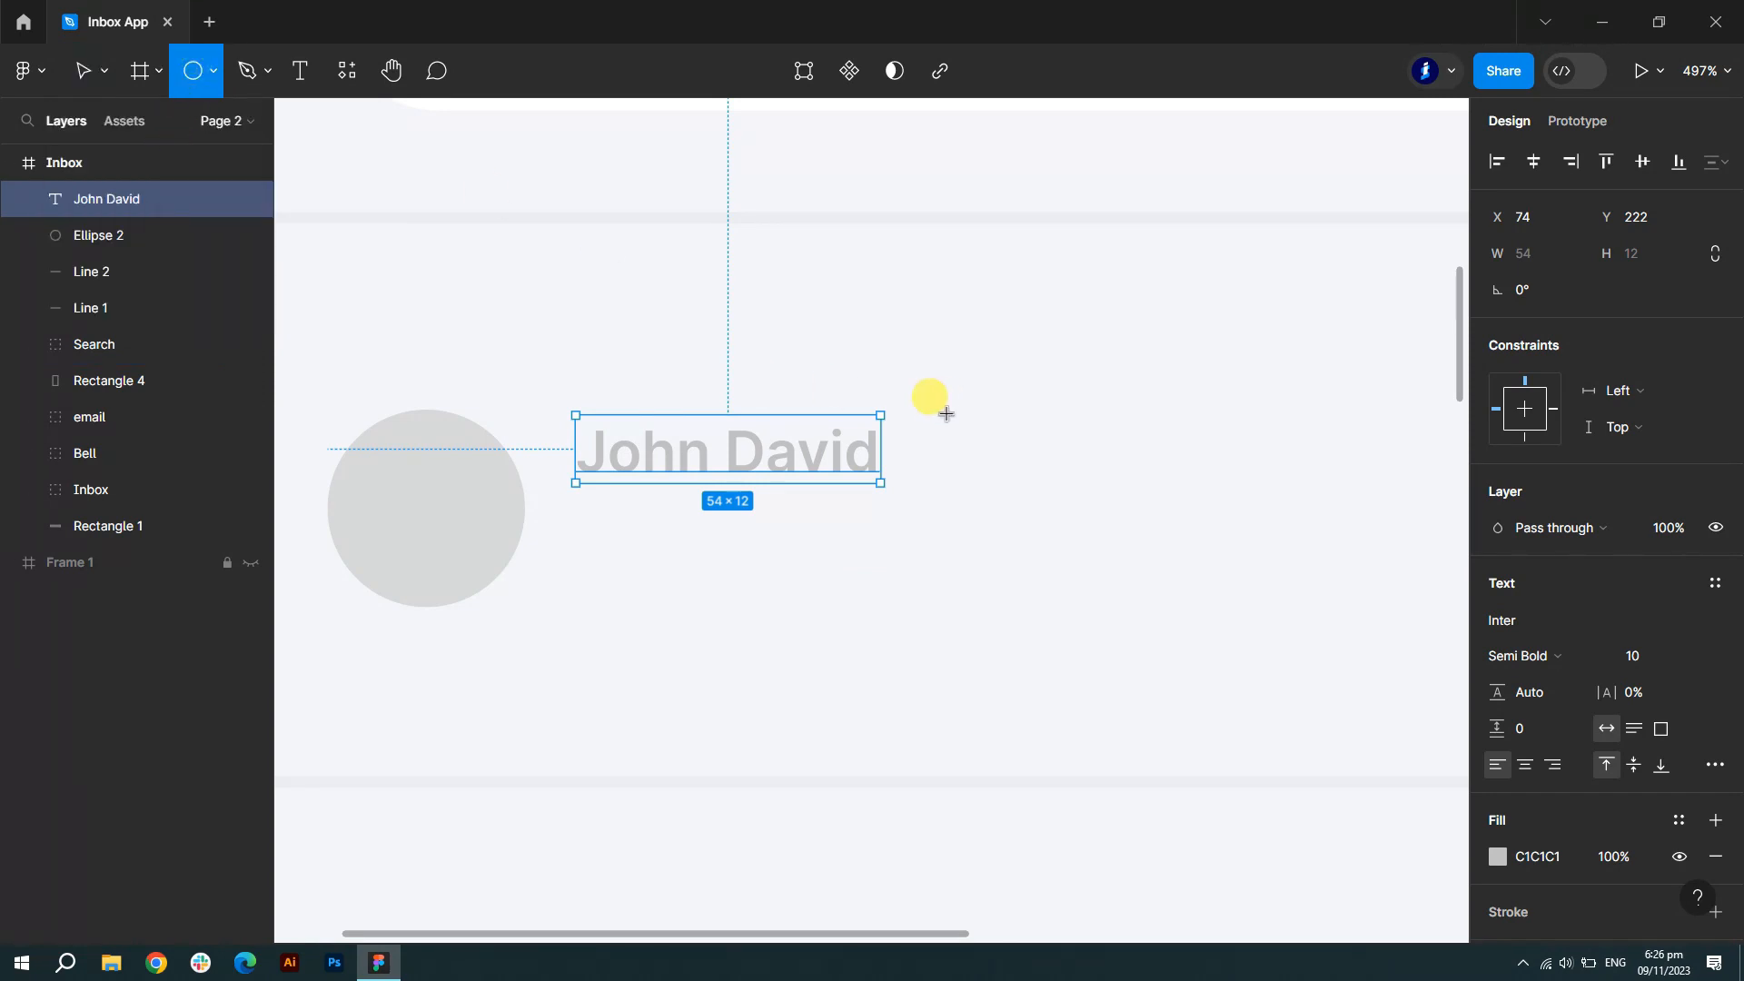
drag(896, 415, 935, 442)
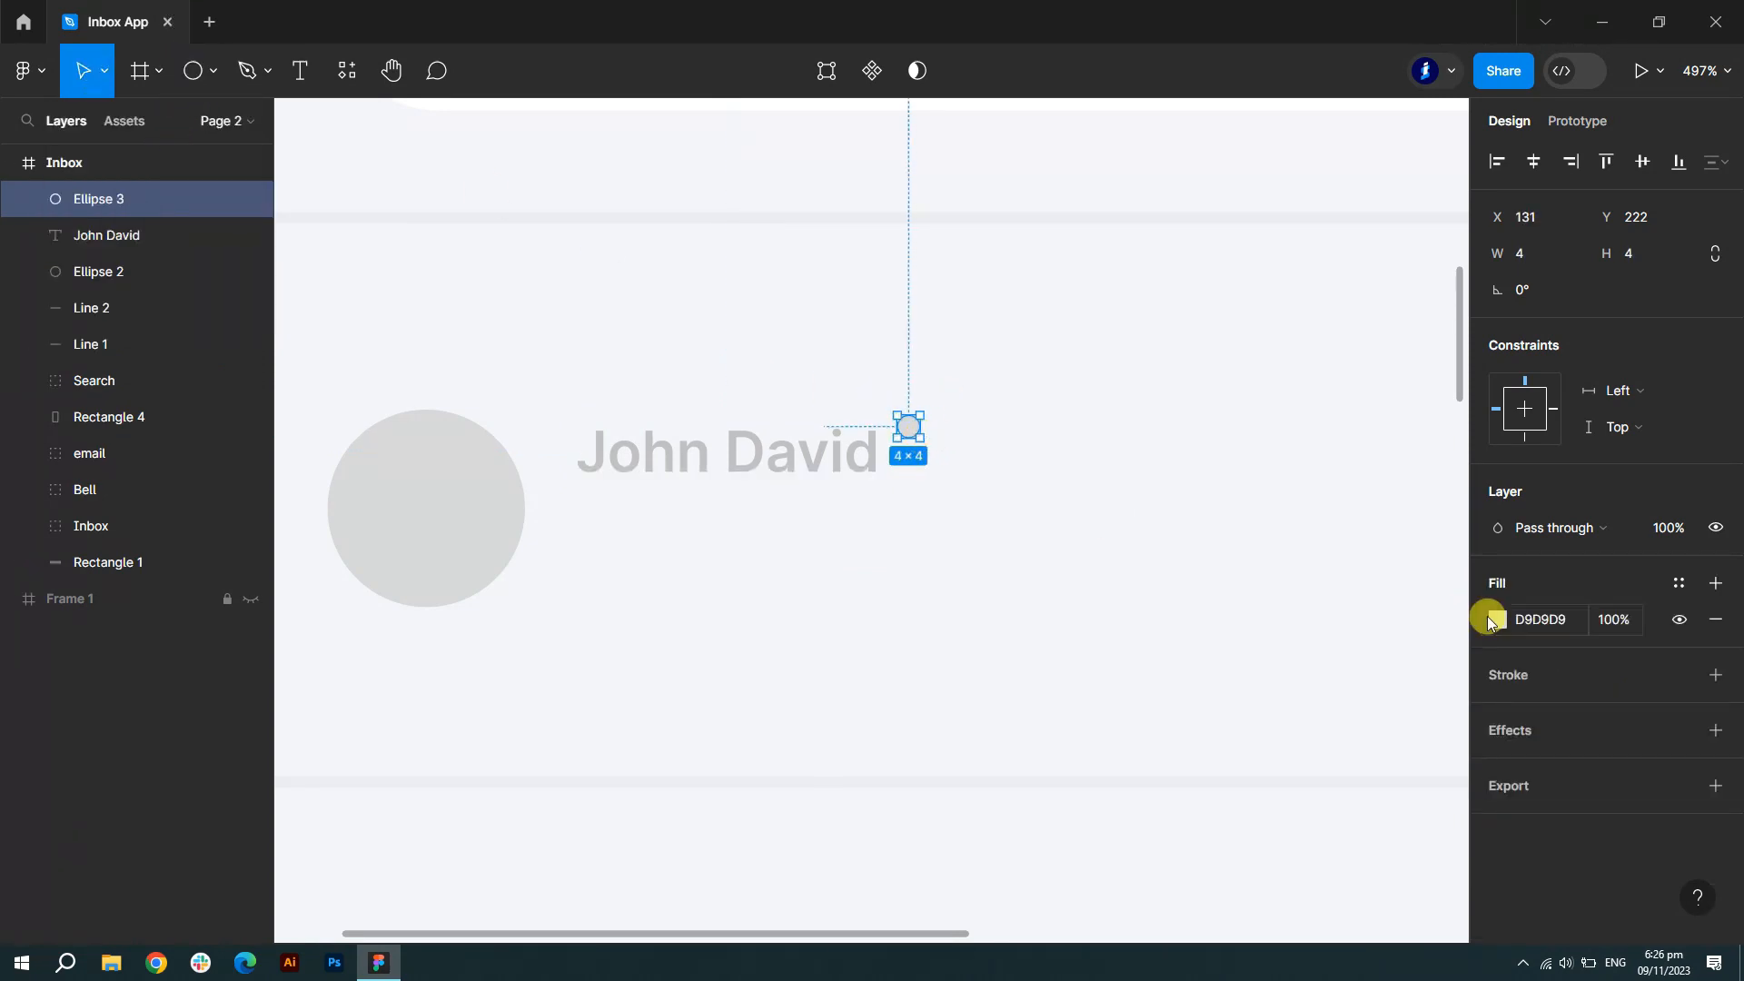
click(1497, 619)
click(1280, 847)
click(1448, 297)
drag(909, 430, 906, 439)
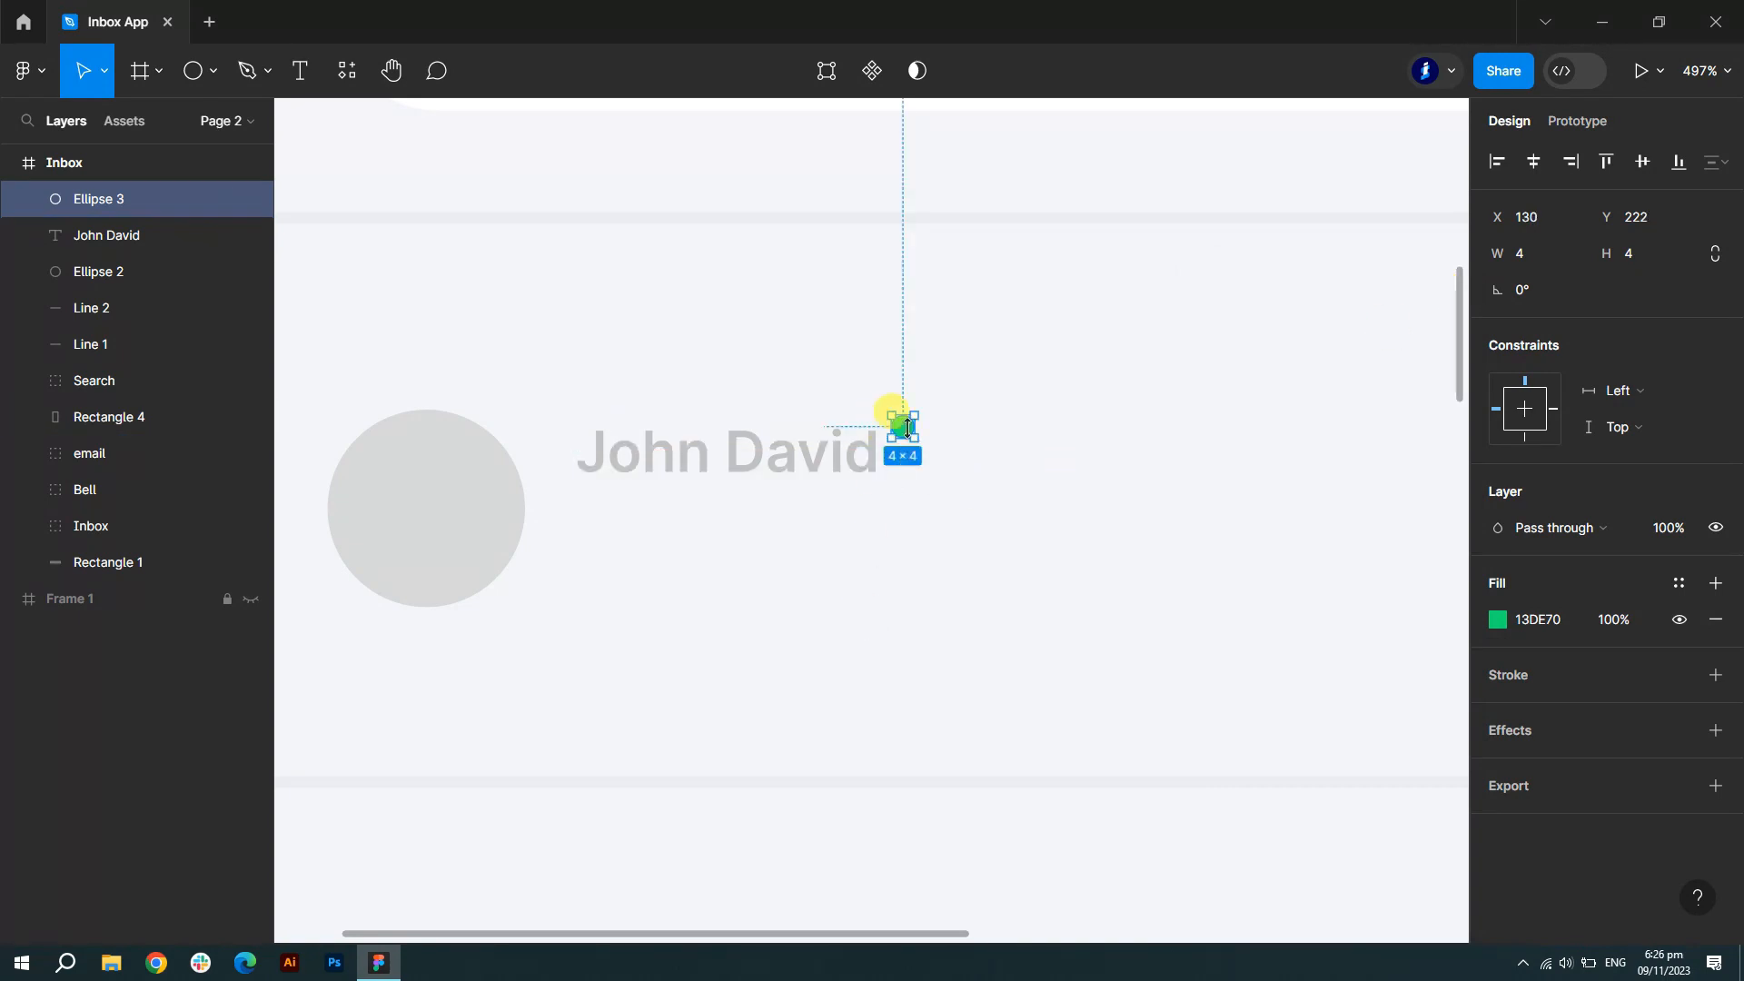
- Add the title 'Today Meeting Opened' under the name at font size 12
click(302, 70)
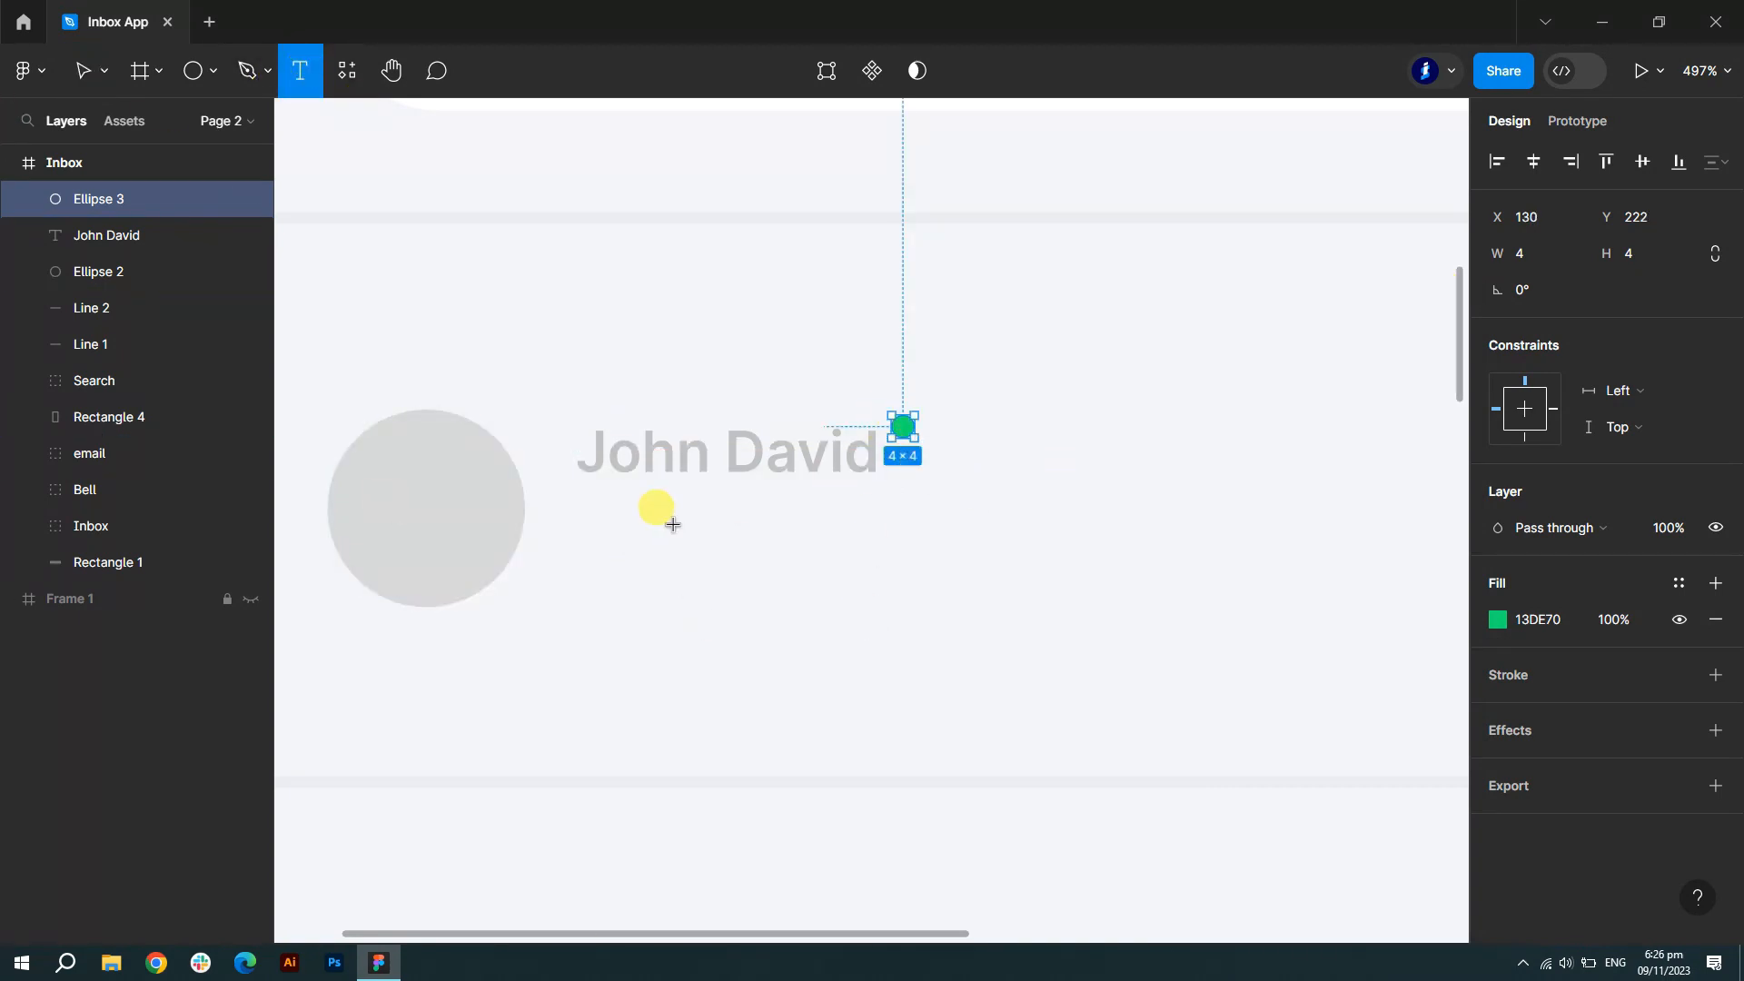
click(675, 524)
text(Toda)
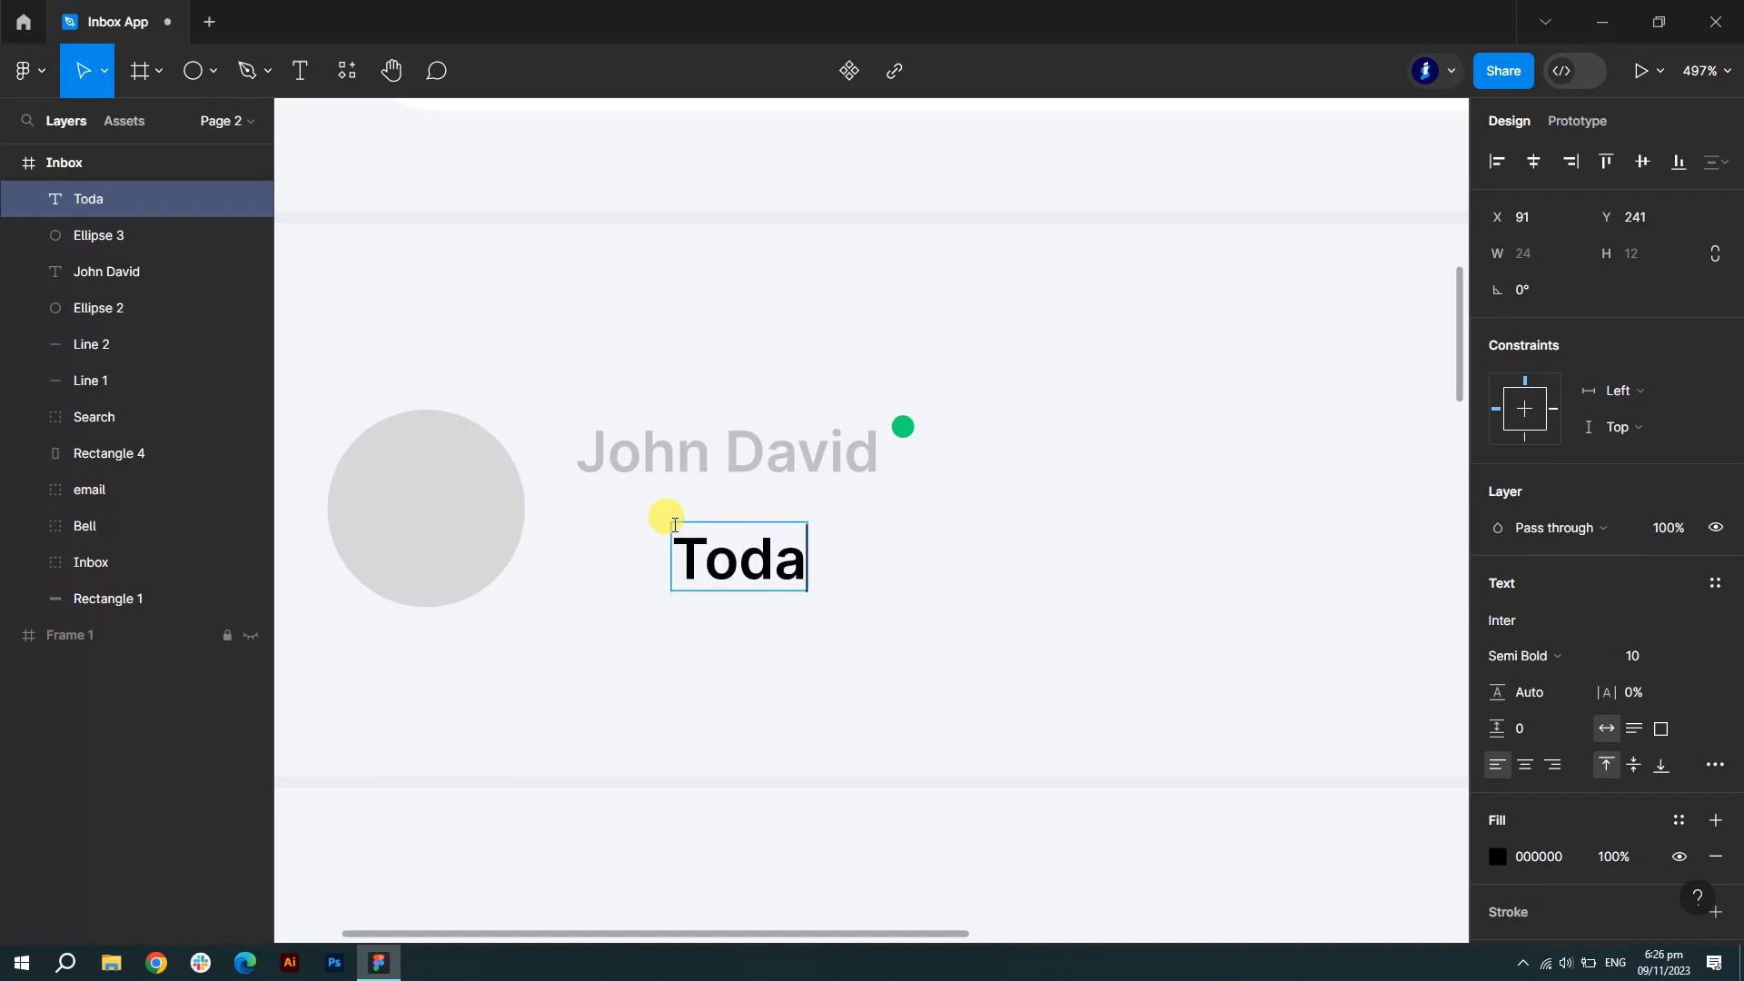
text(y meeting o)
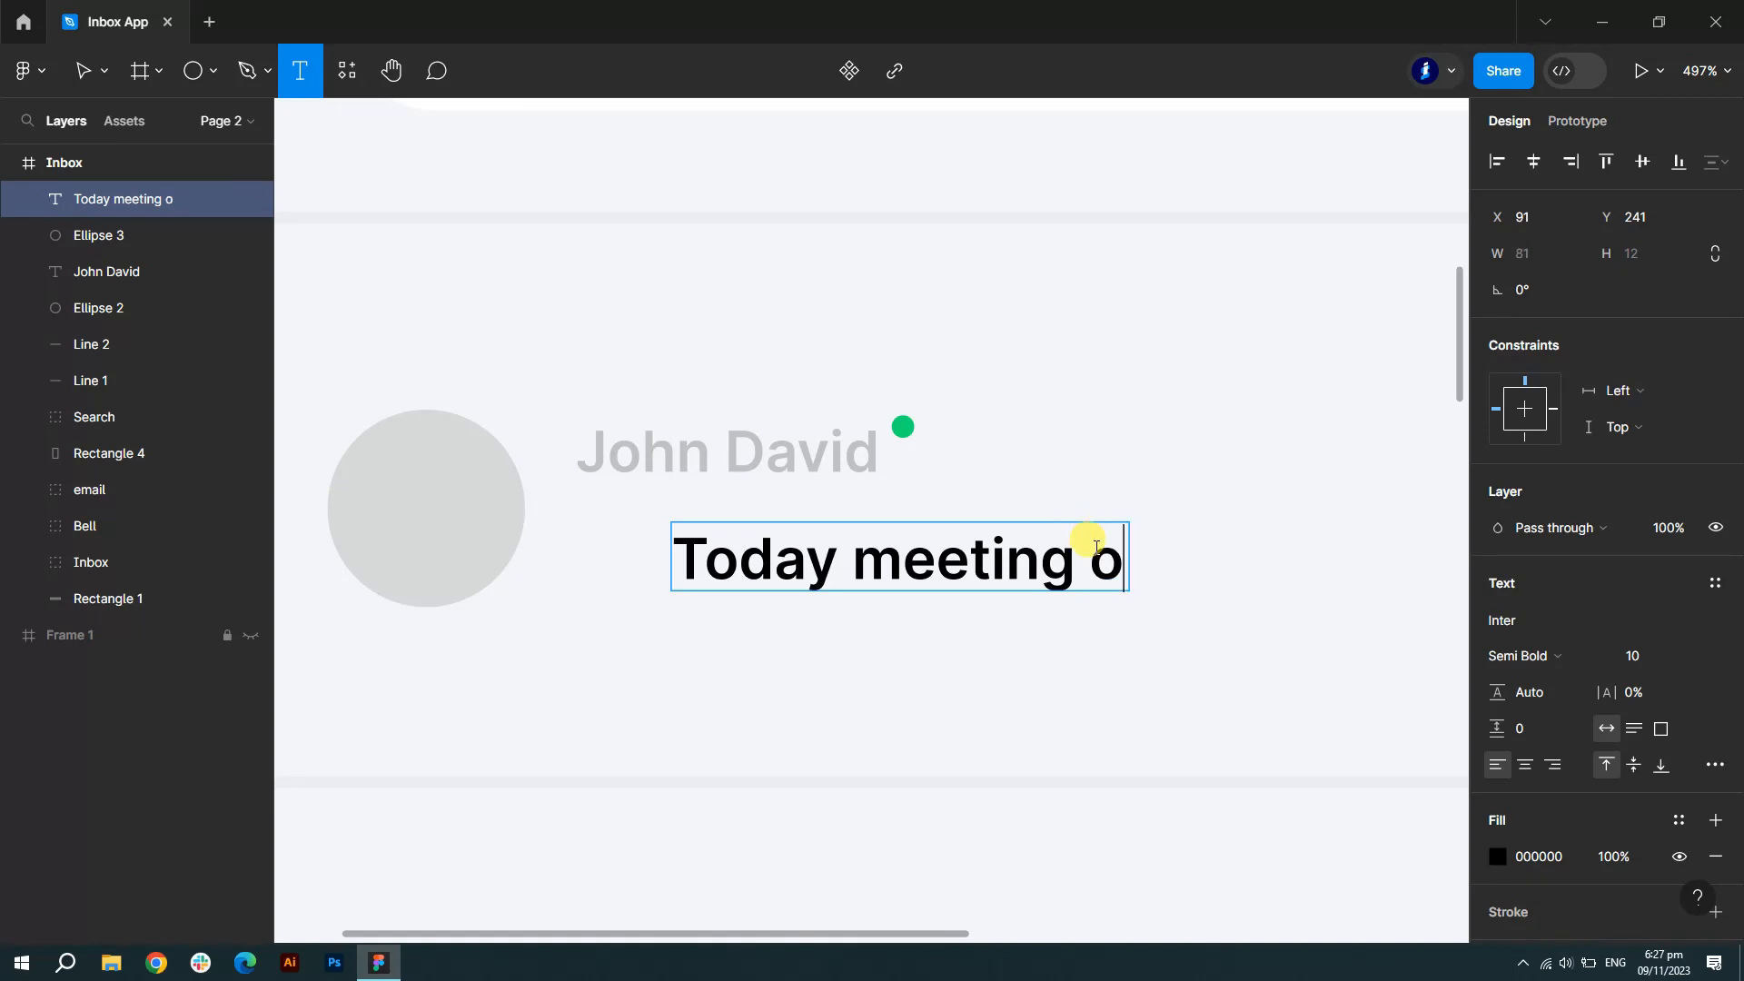
text(pen)
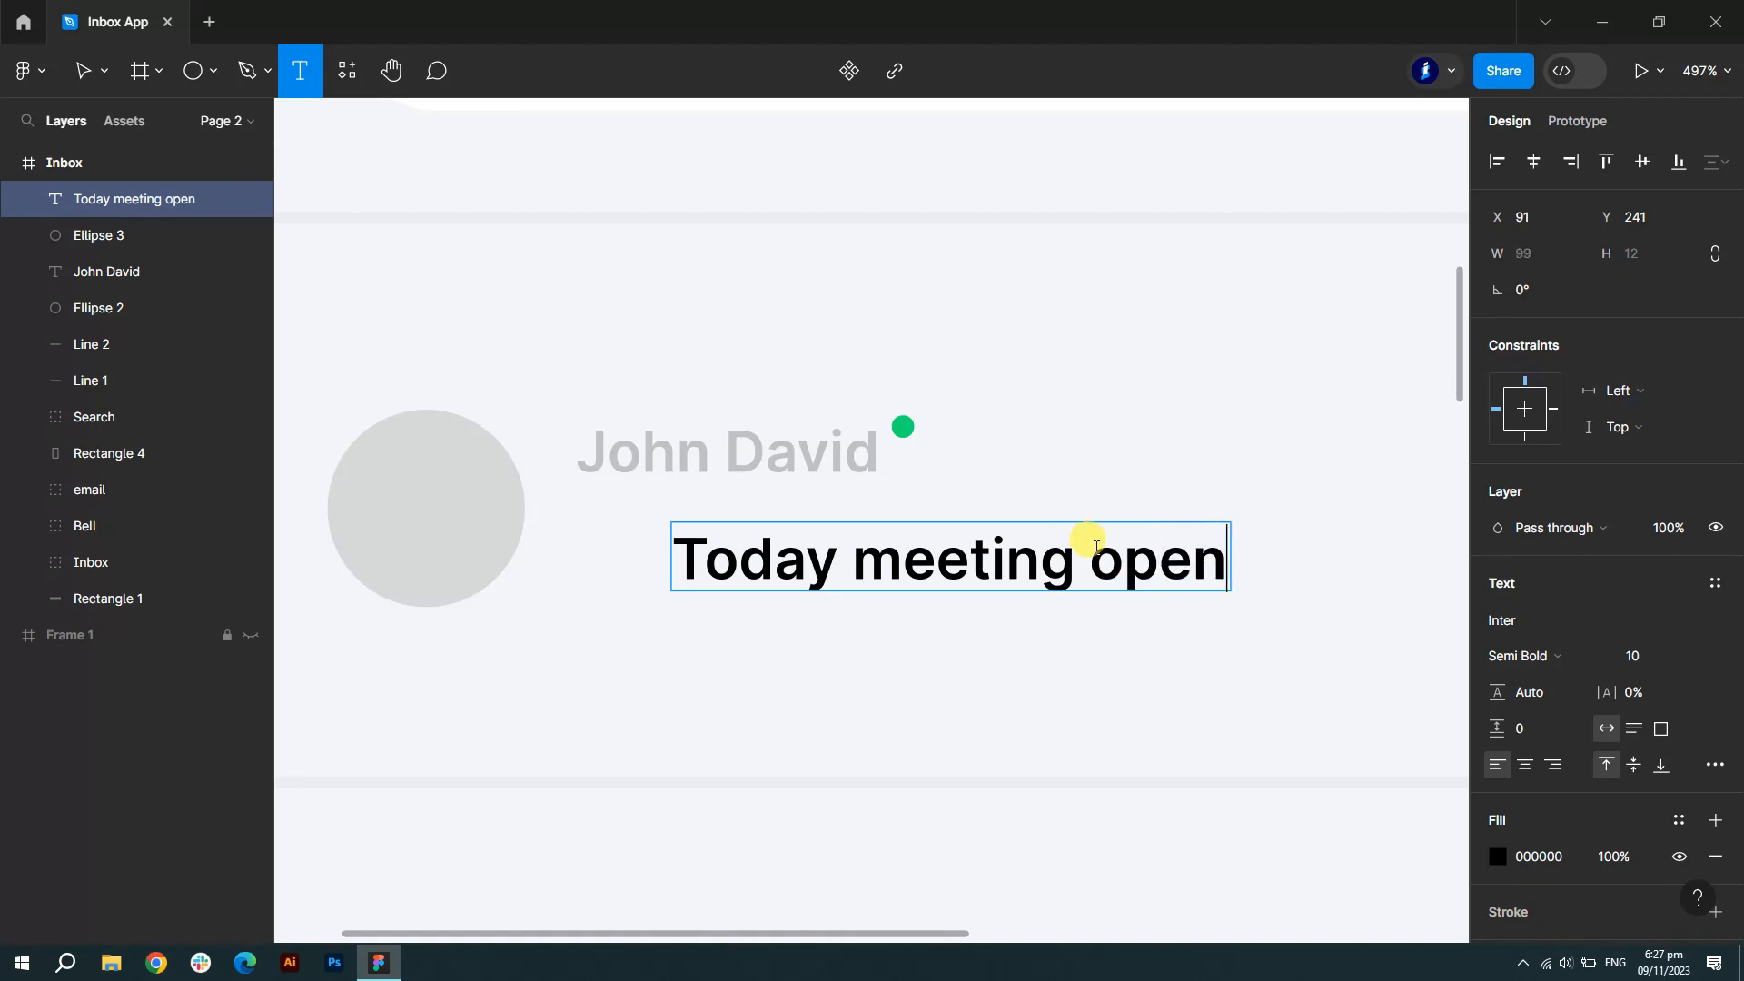
text(ed!)
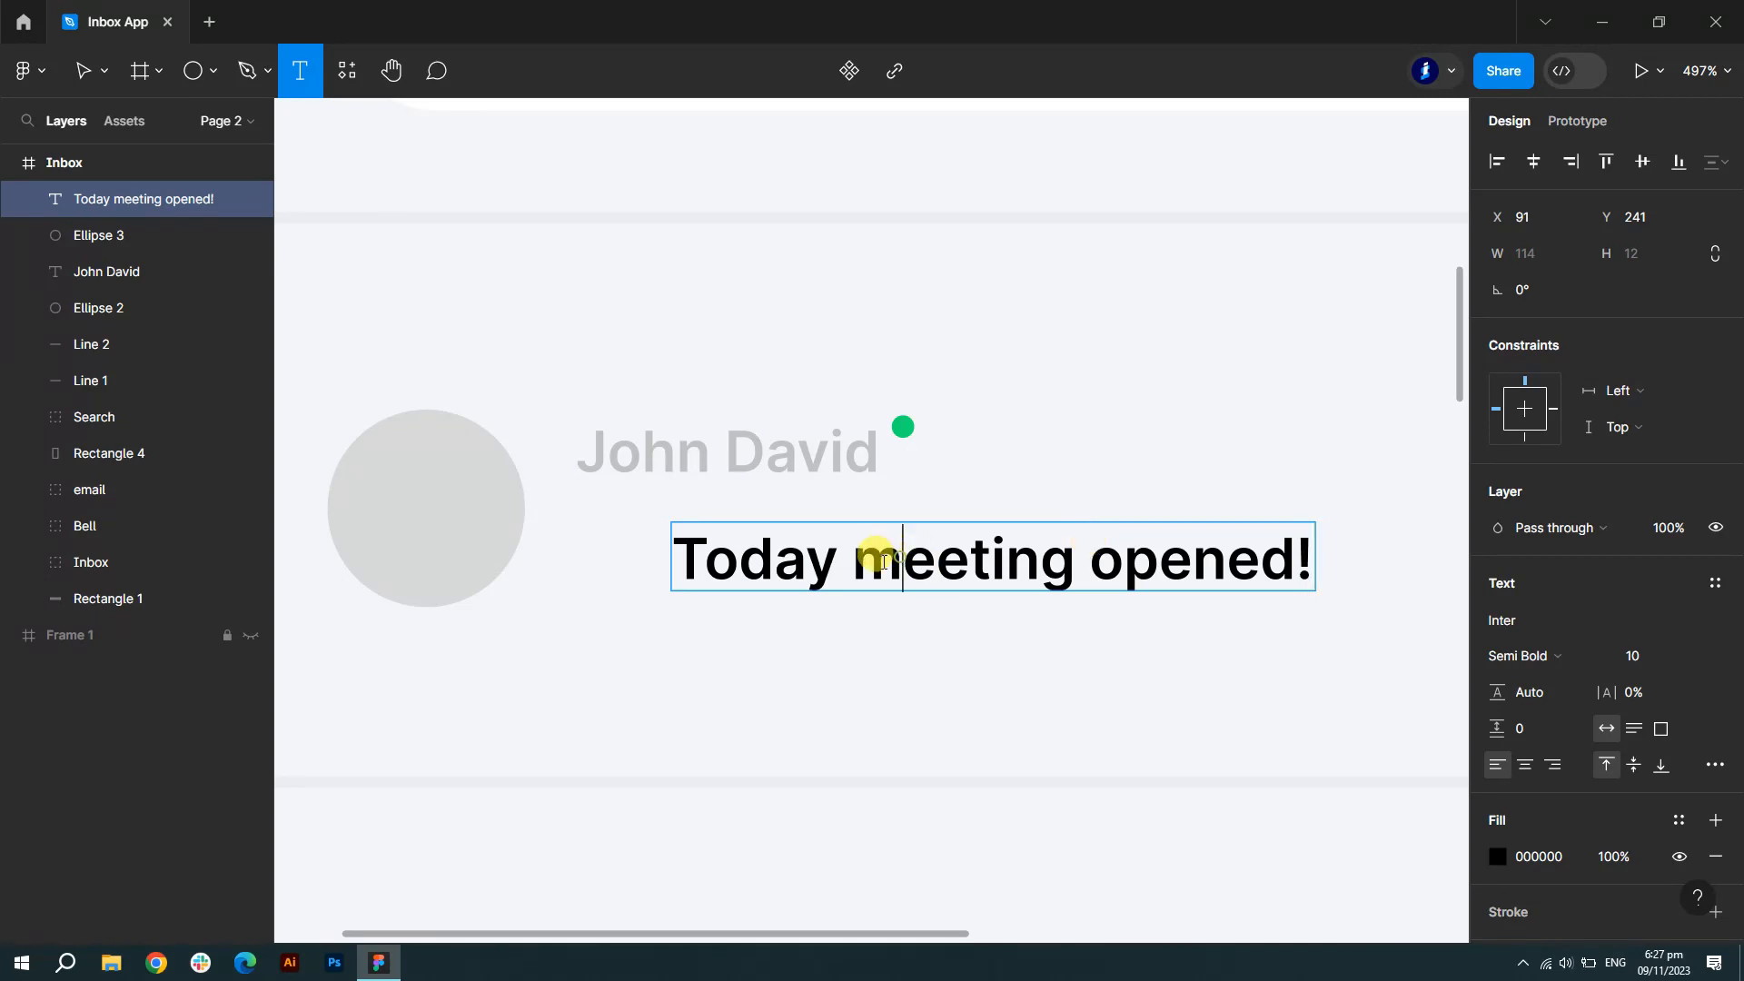
drag(883, 561, 868, 556)
text(M)
drag(1108, 557, 1101, 556)
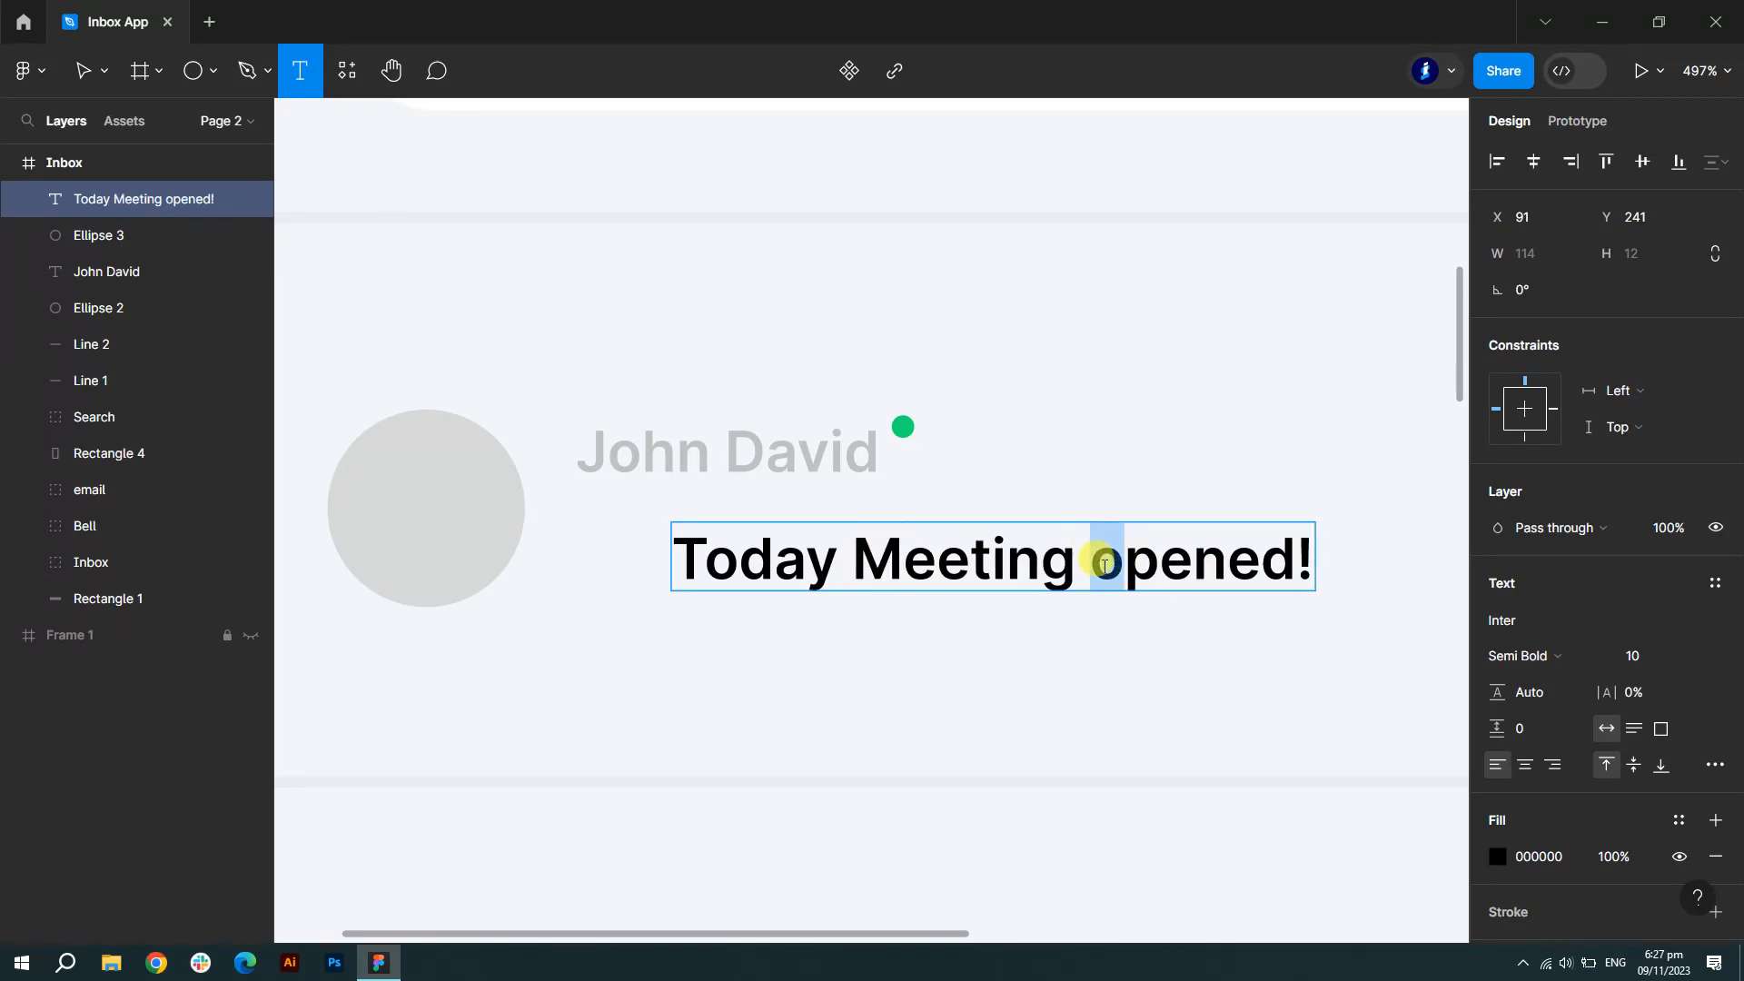
text(O)
key(Escape)
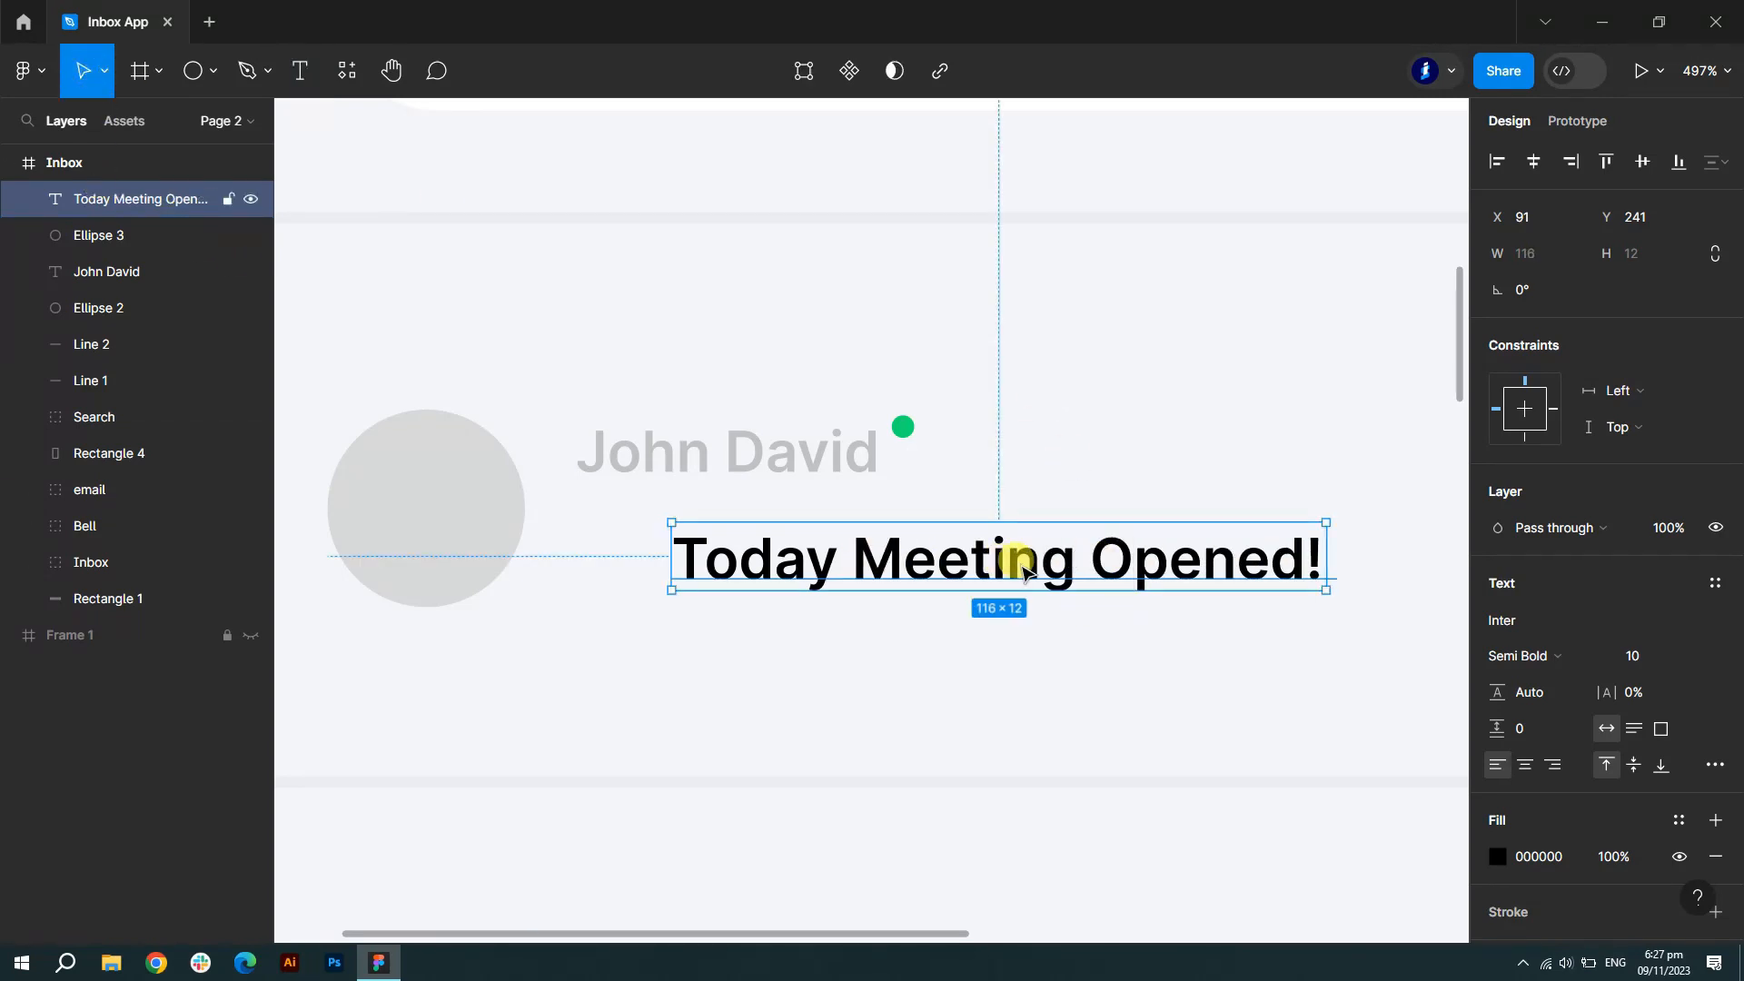
drag(1029, 570, 933, 531)
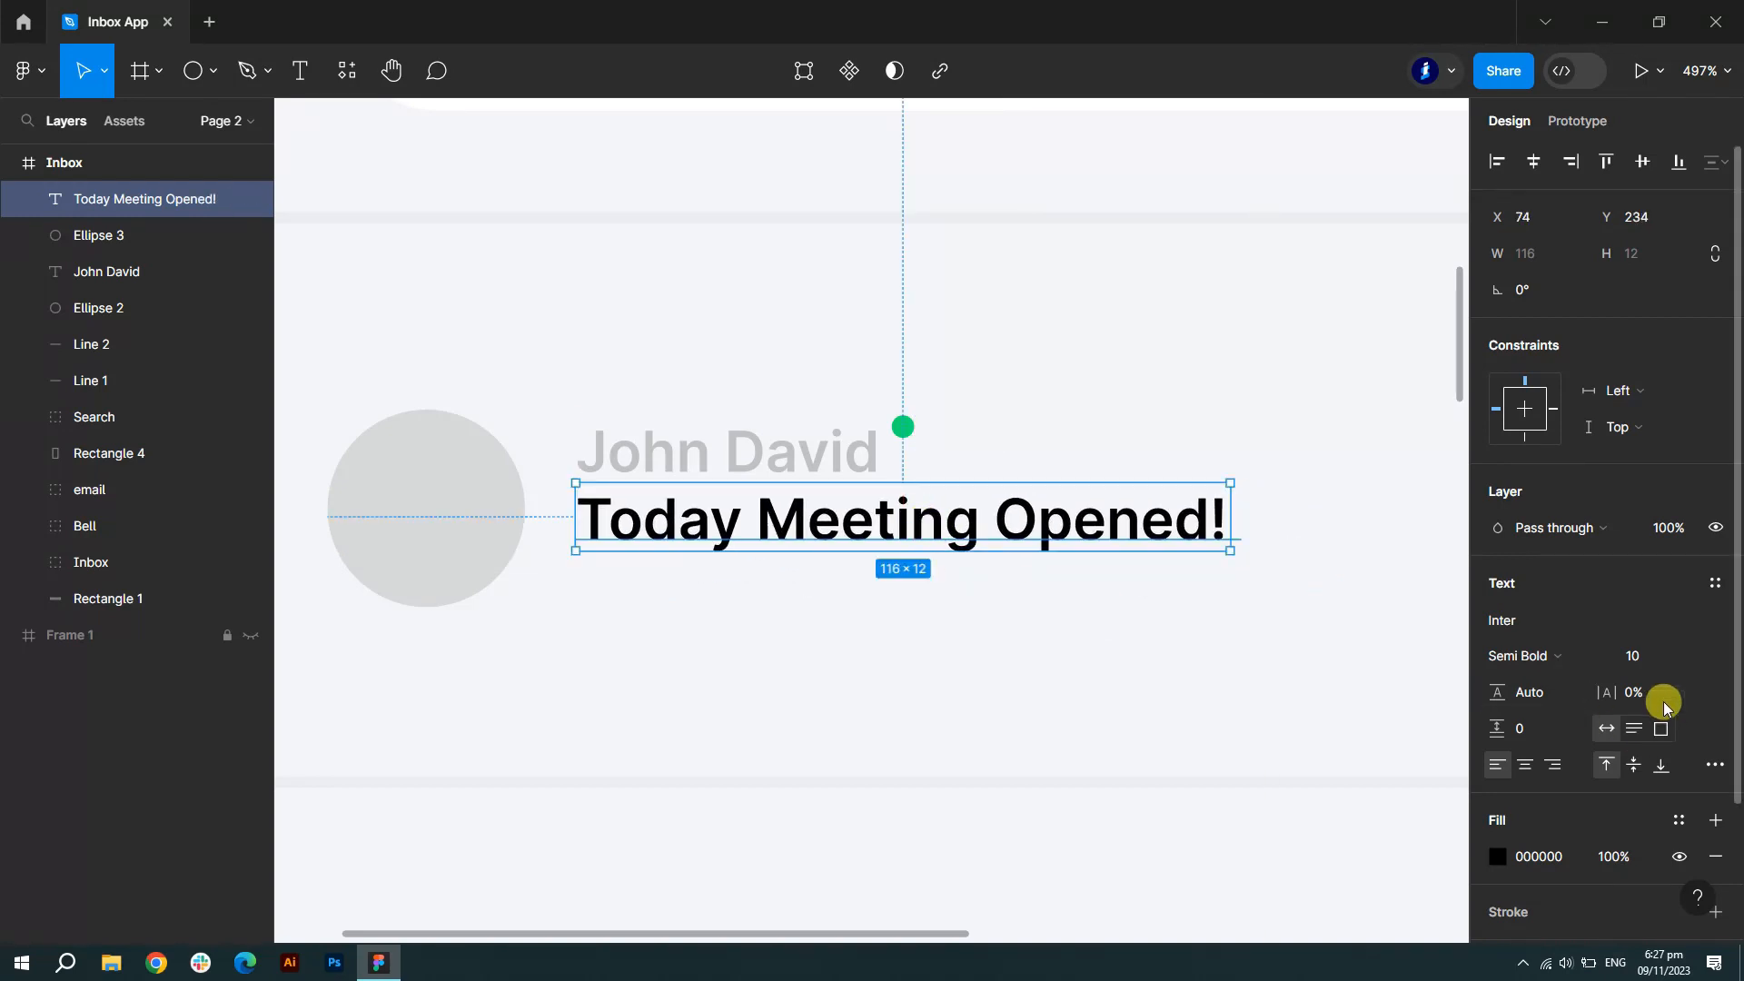
click(1687, 656)
click(1681, 569)
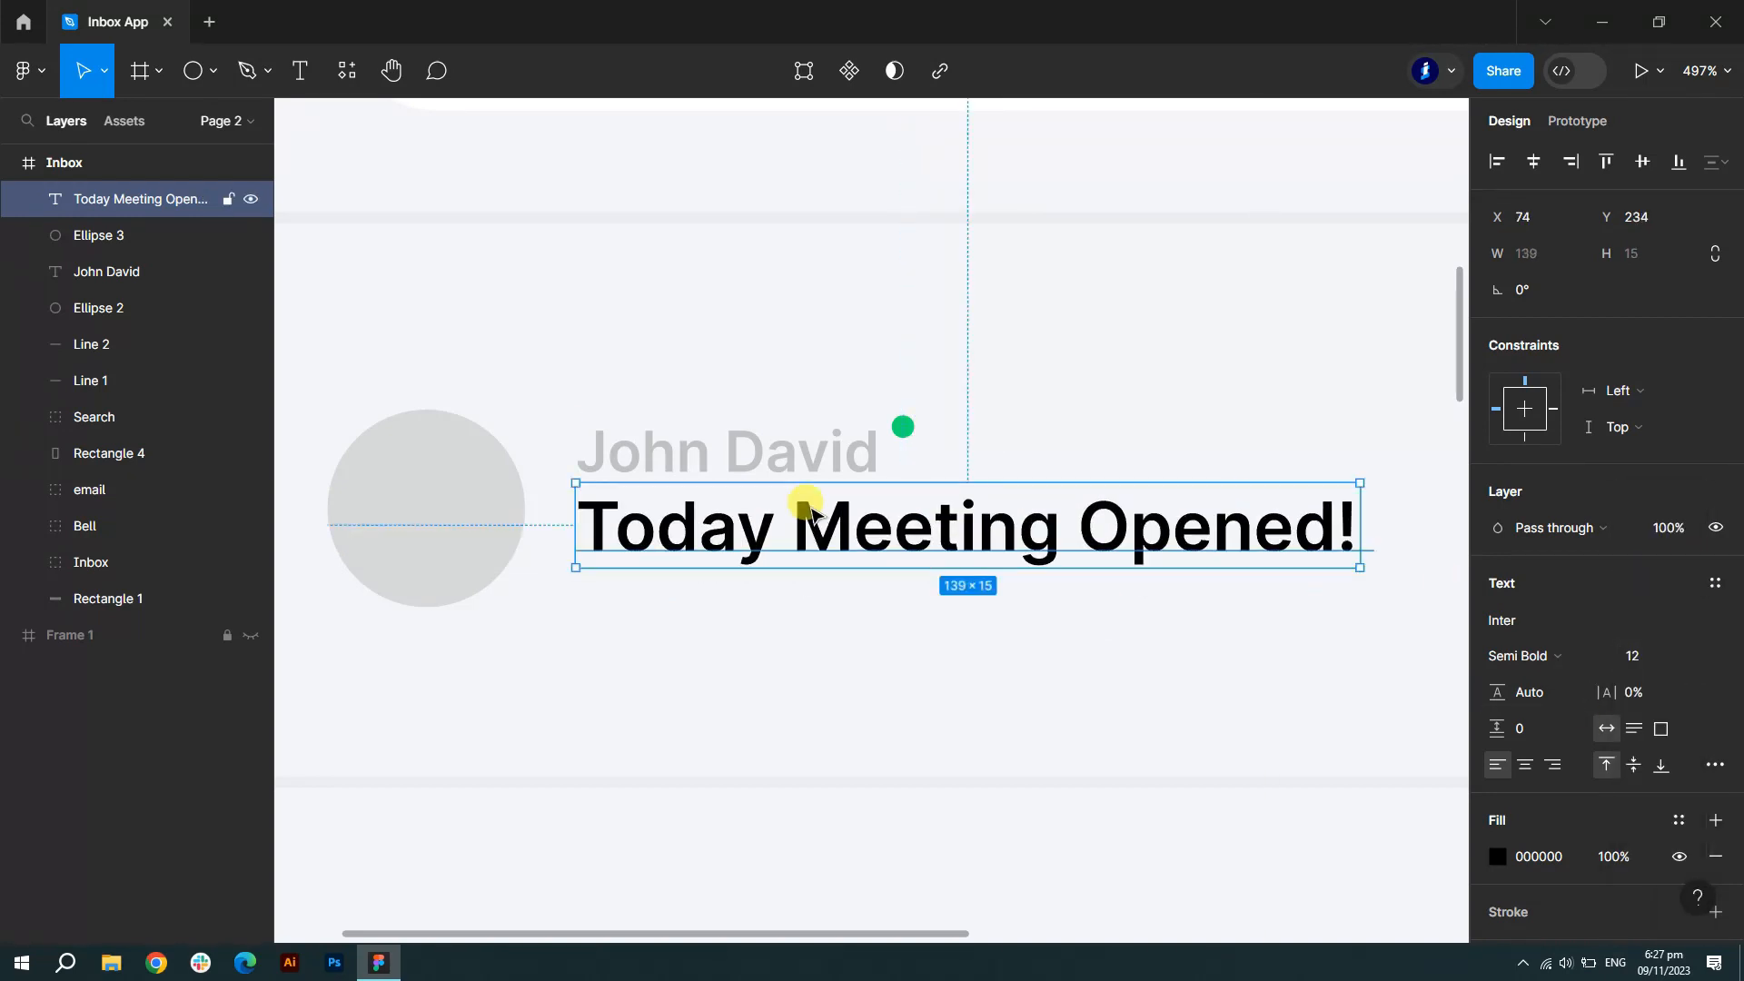
- Paste a grey Lorem ipsum preview line and position it directly beneath the title
shift+click(107, 269)
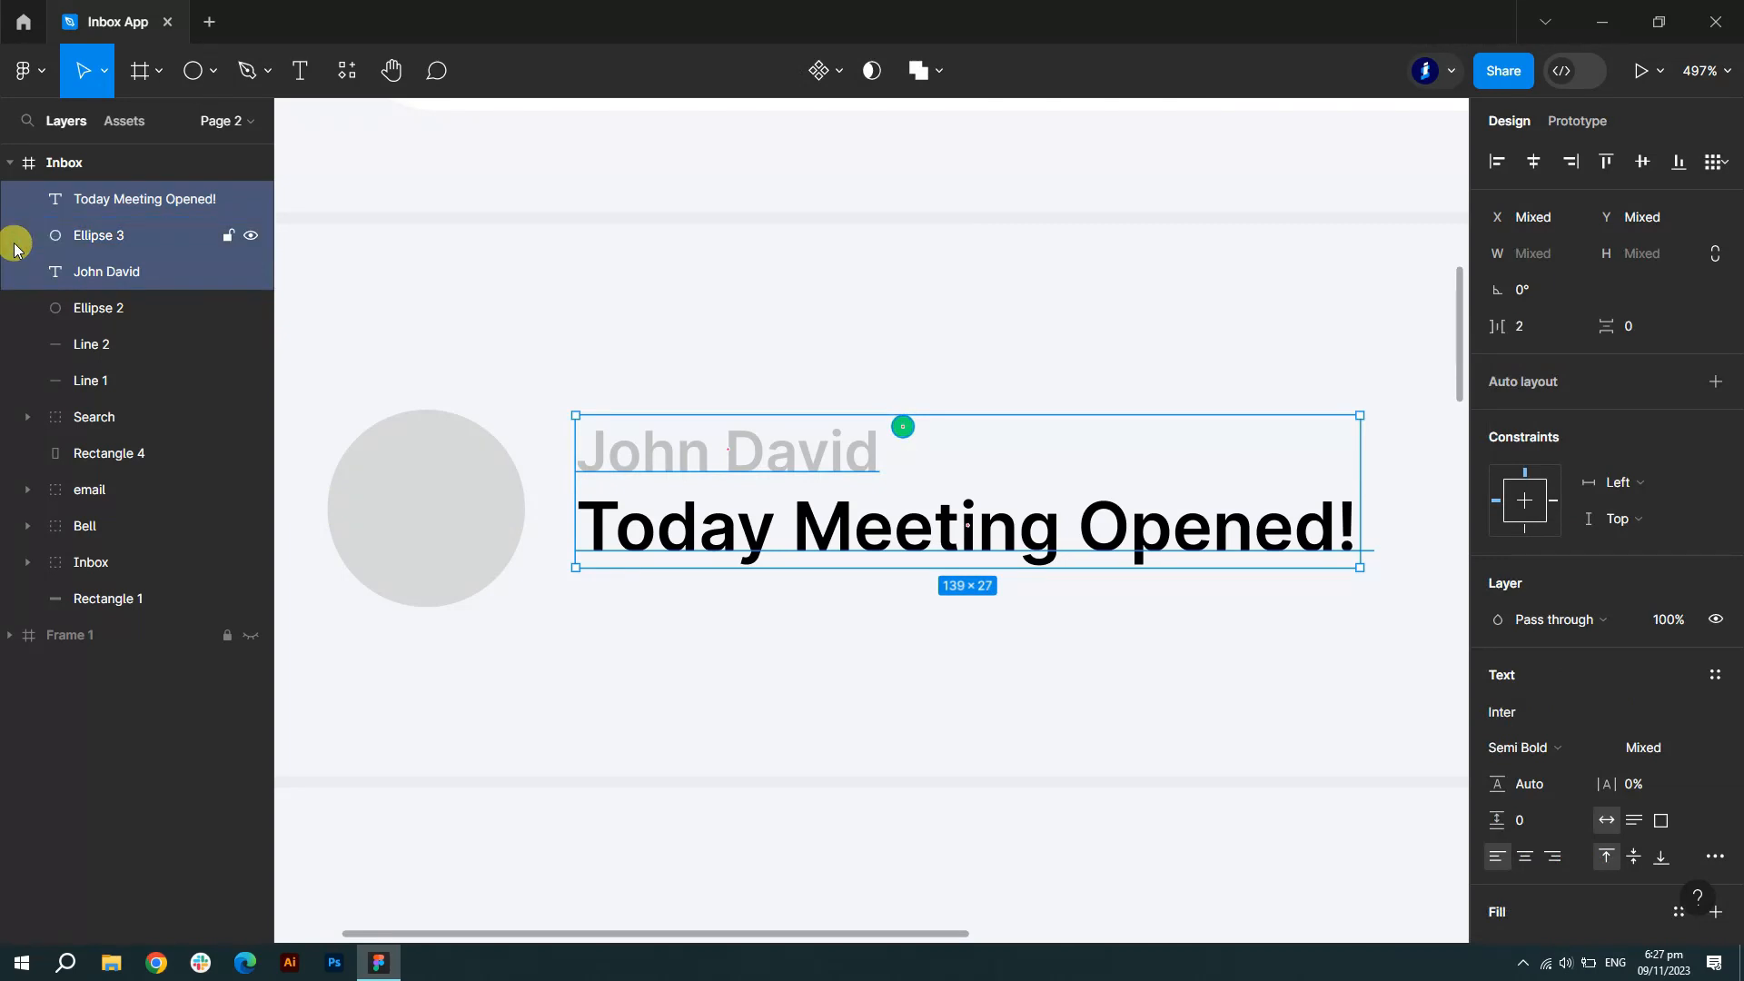
scroll(327, 411, down, 5)
click(300, 70)
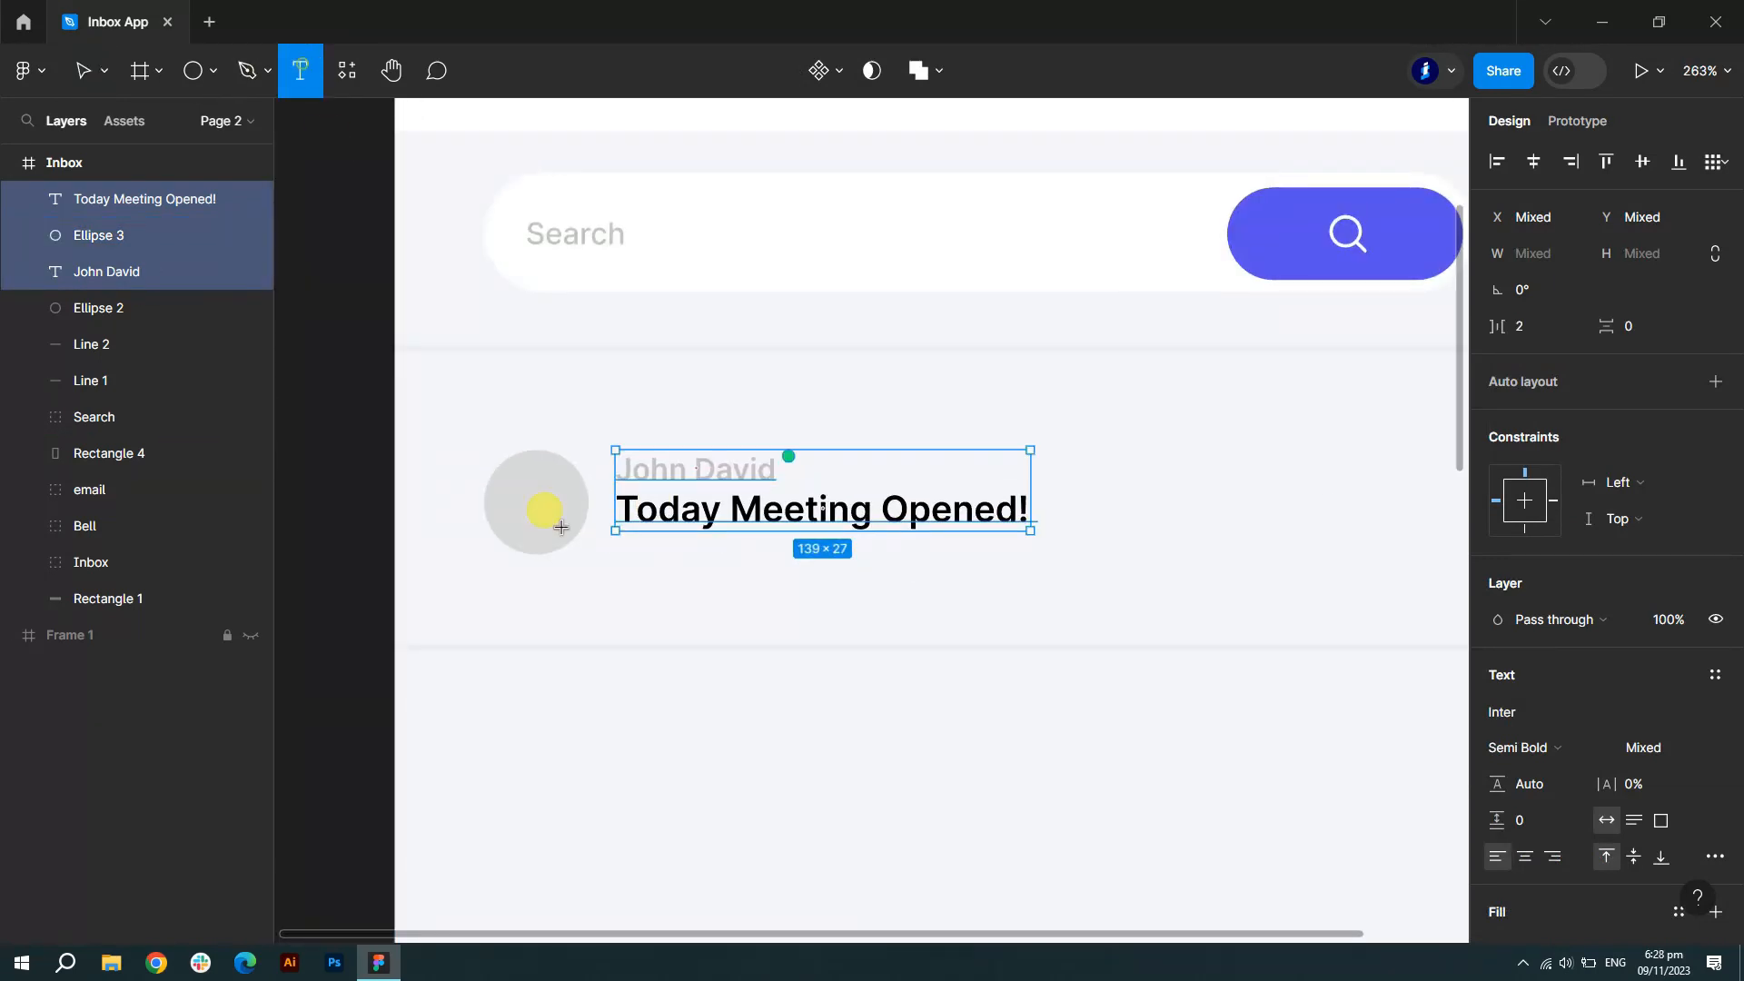
click(648, 569)
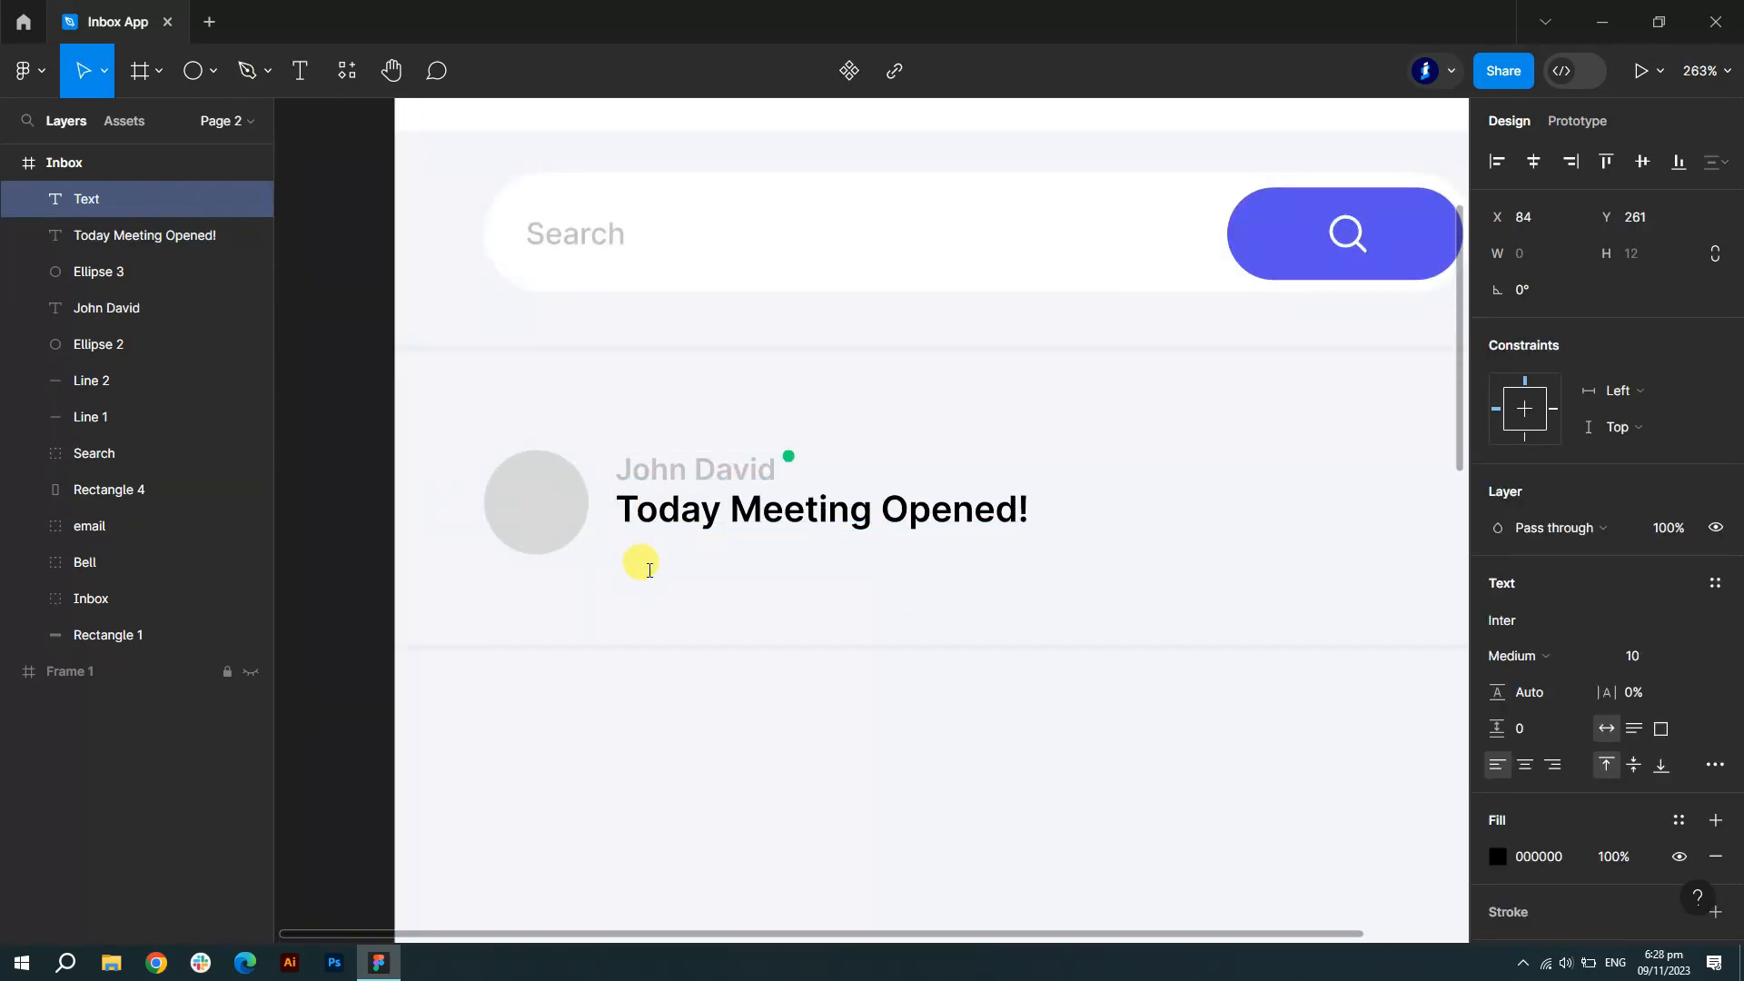
text(Lorem ipsum dolor sit amet ore dolor sit...)
key(Escape)
drag(837, 575, 822, 565)
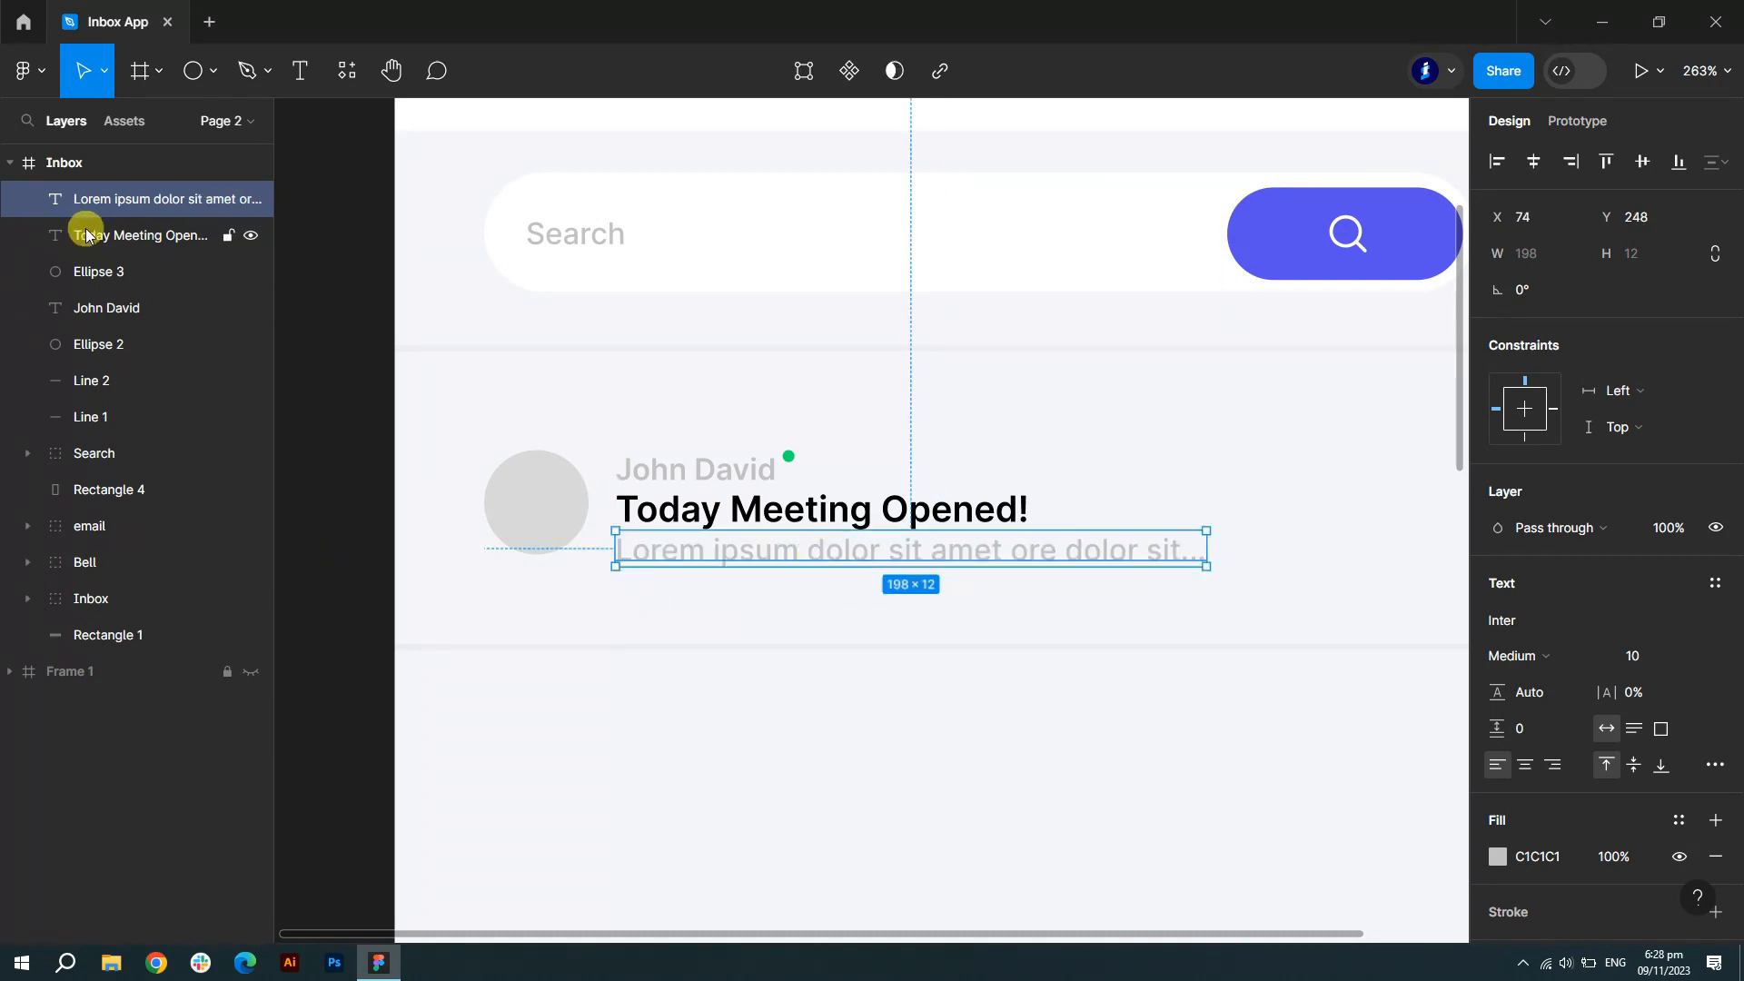
drag(94, 234, 111, 313)
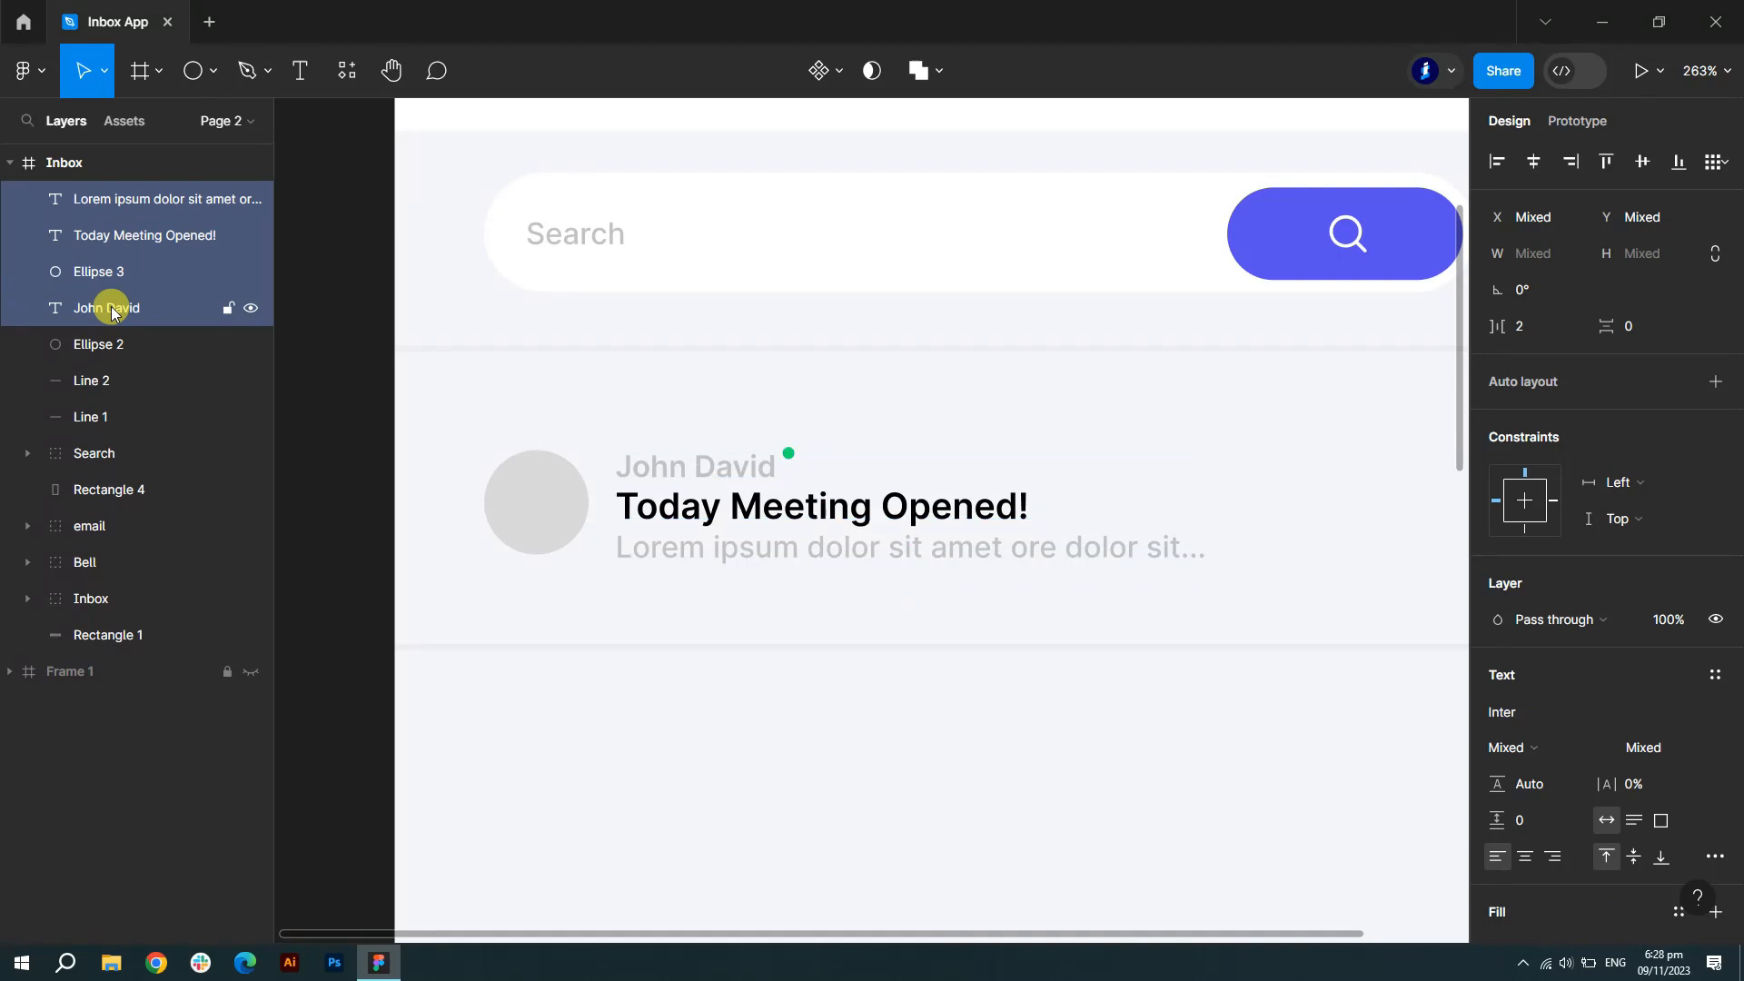
click(327, 554)
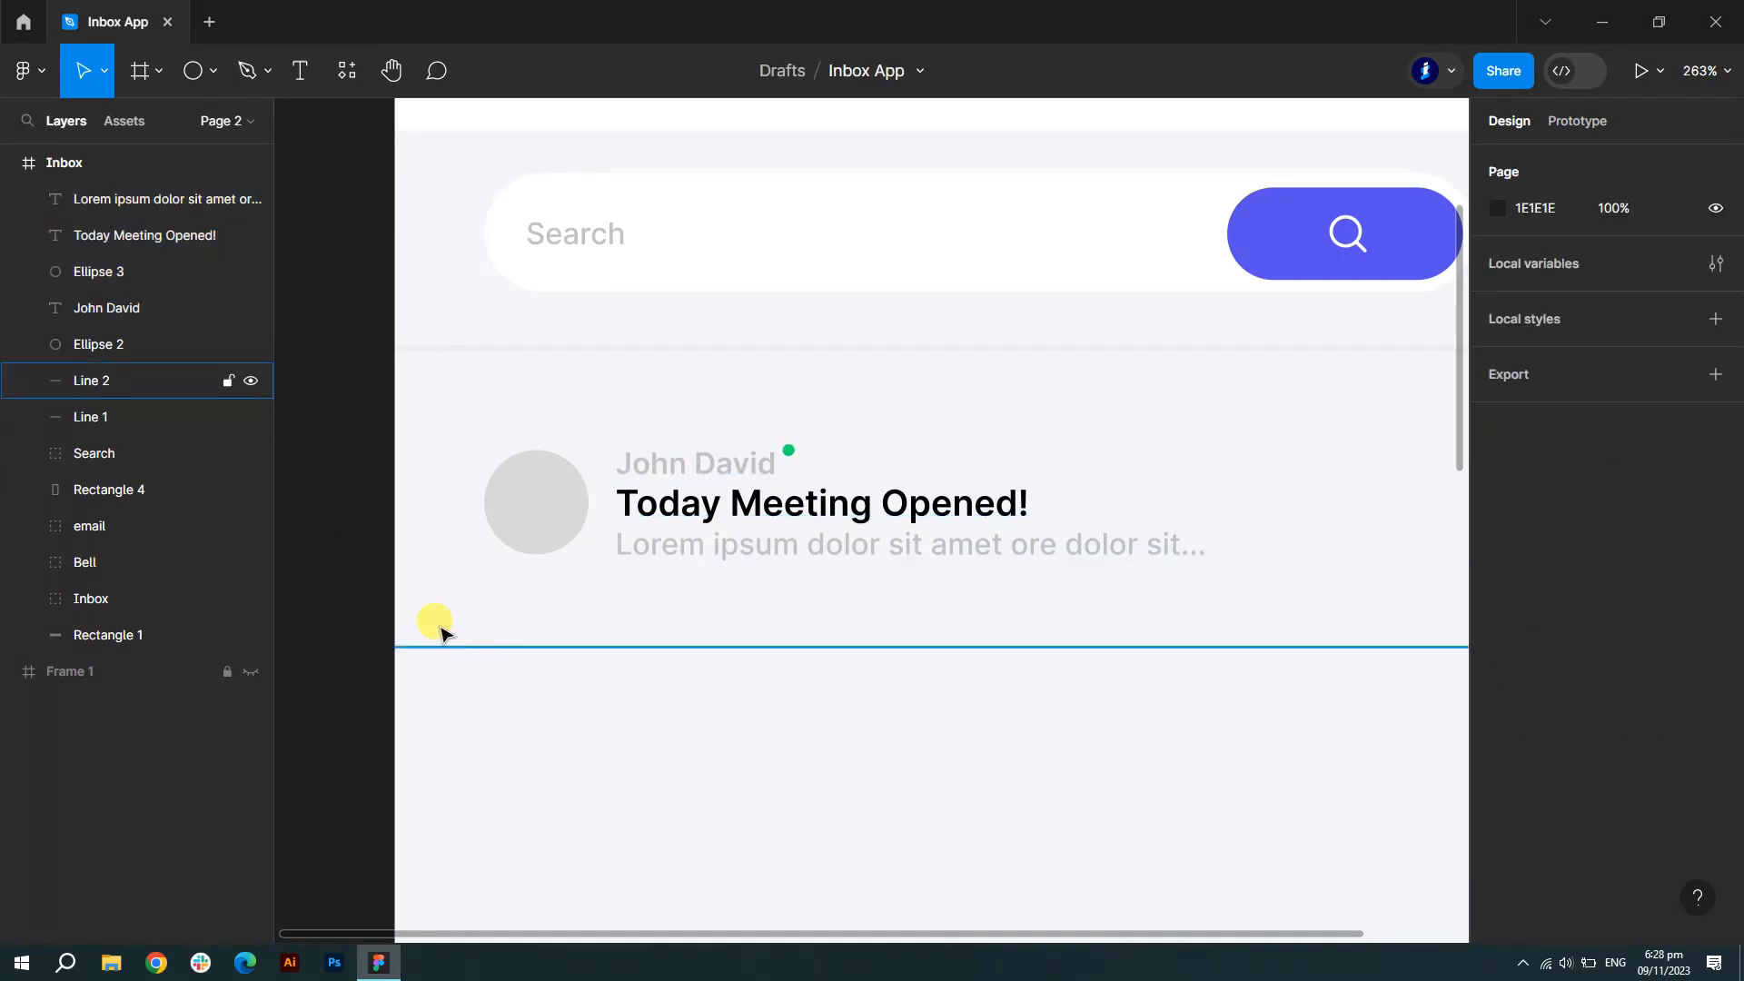
- Add a '1 min age' timestamp at the row's right with C1C1C1 grey fill
scroll(926, 584, down, 3)
scroll(778, 576, up, 3)
click(300, 70)
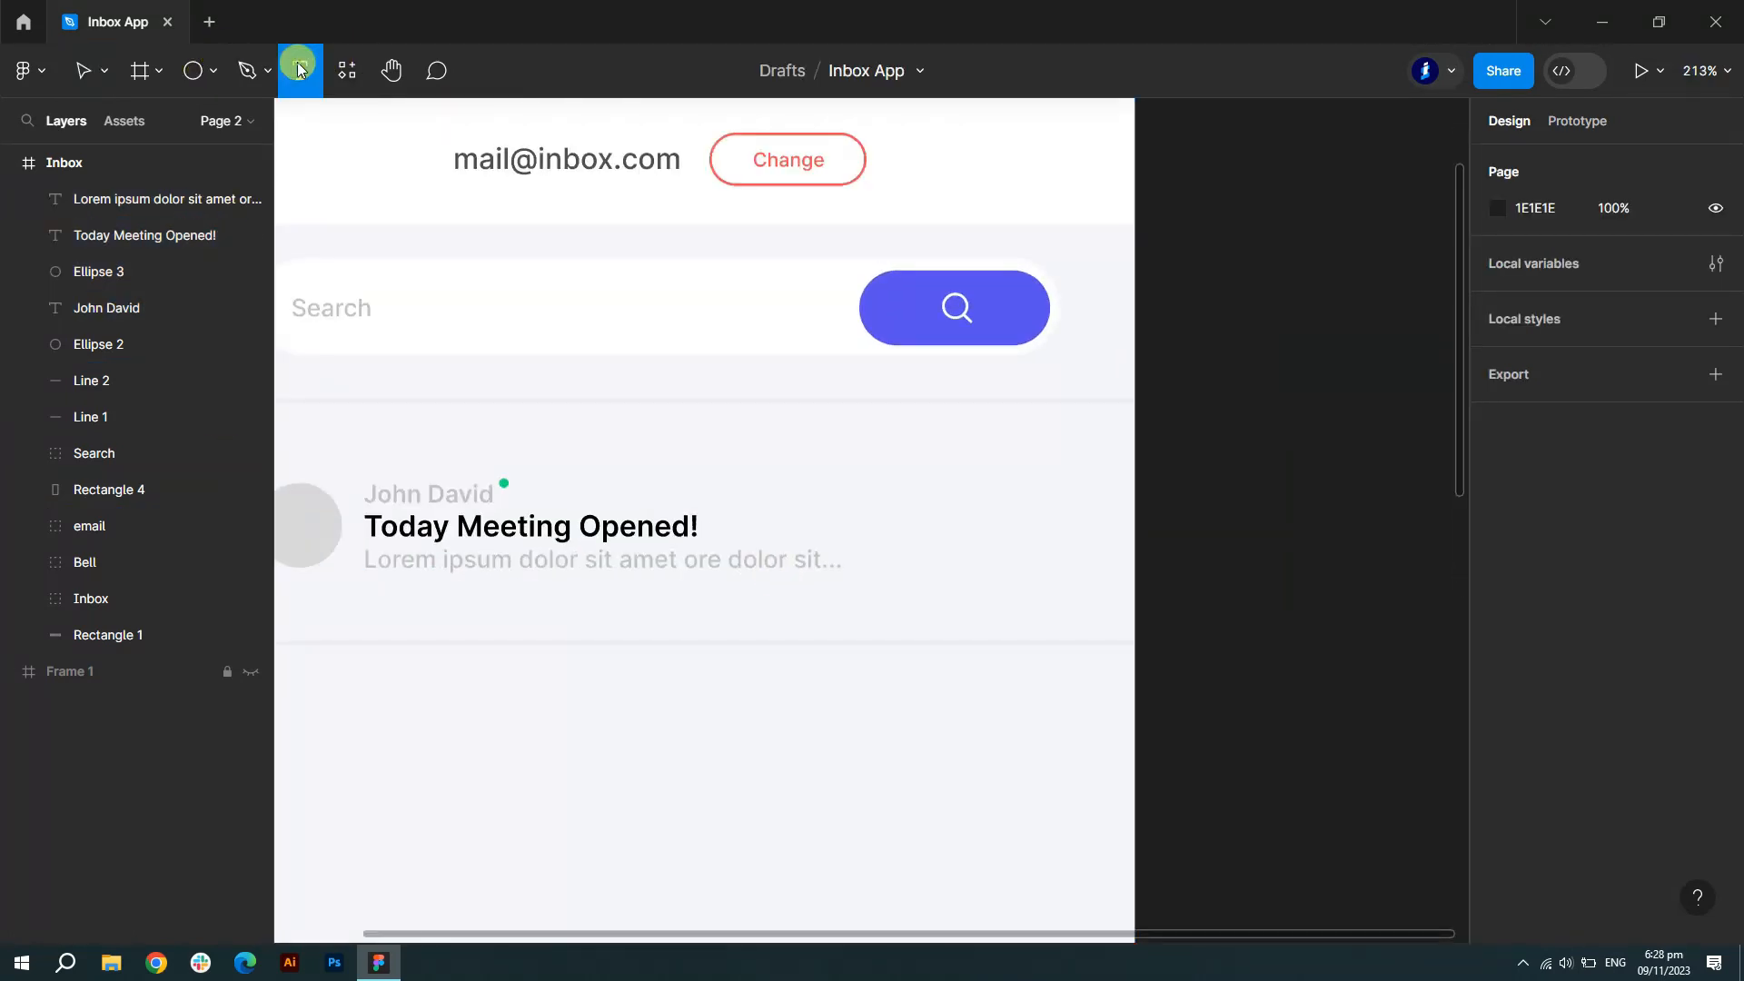
click(990, 546)
text(1 min age)
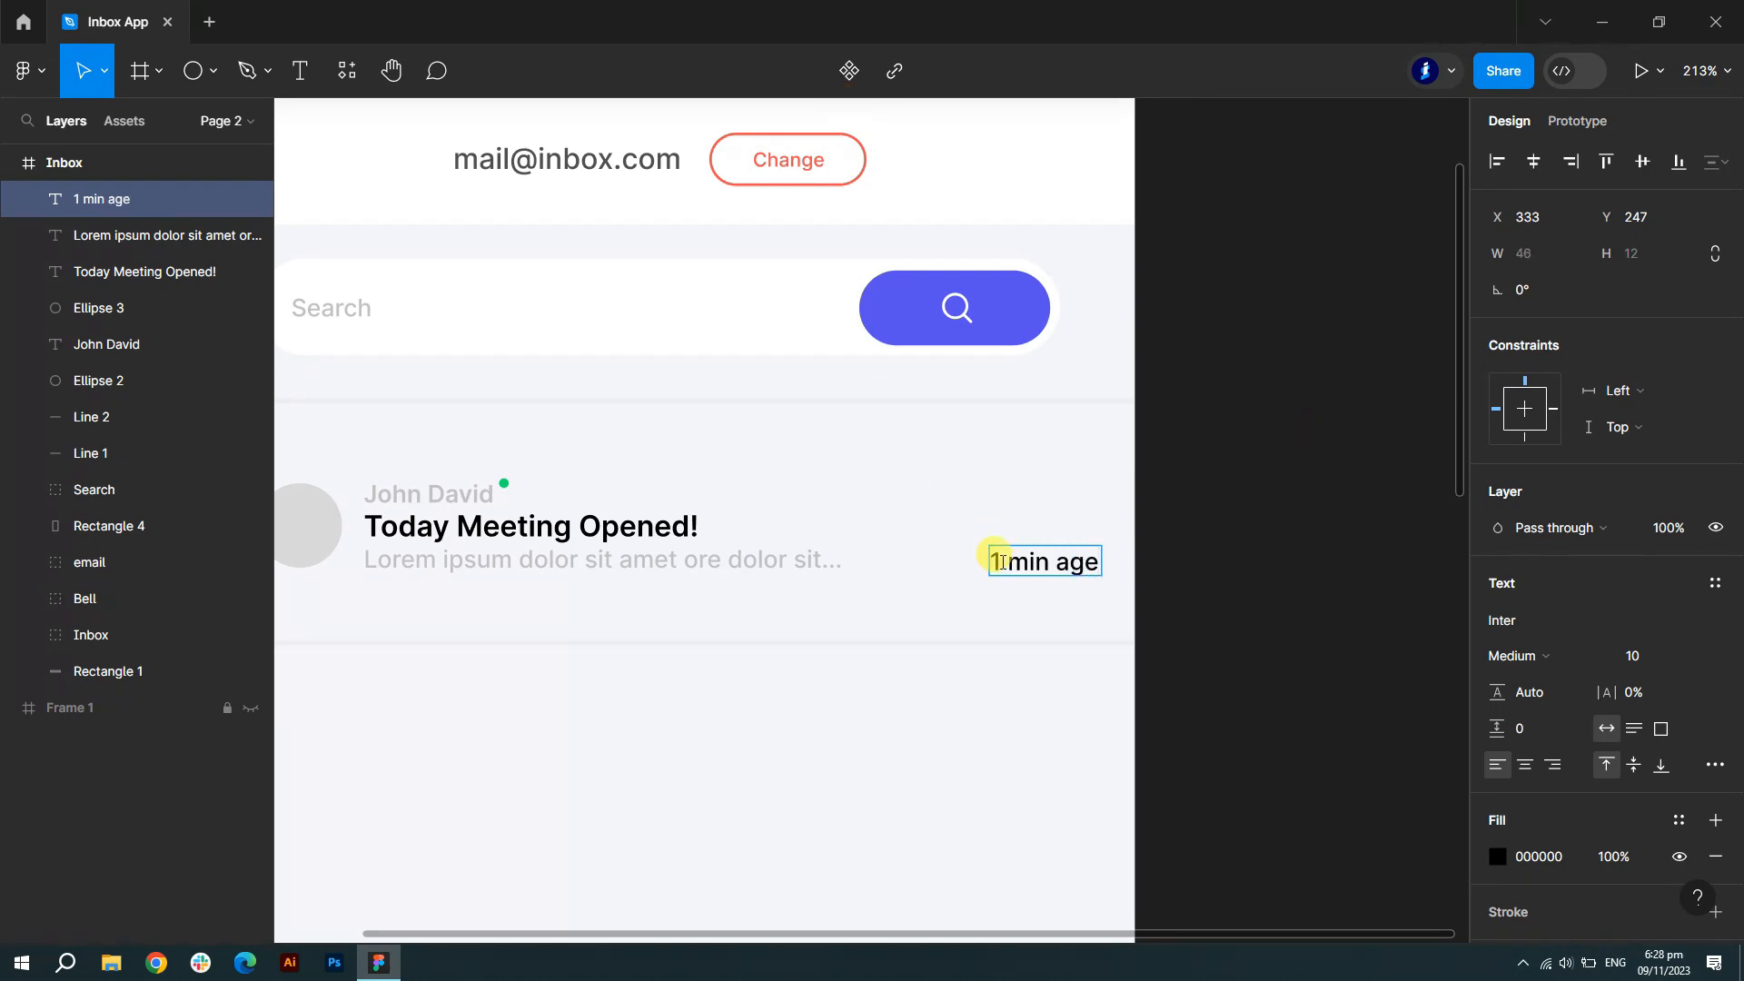
key(ctrl+a)
click(1497, 855)
click(1253, 820)
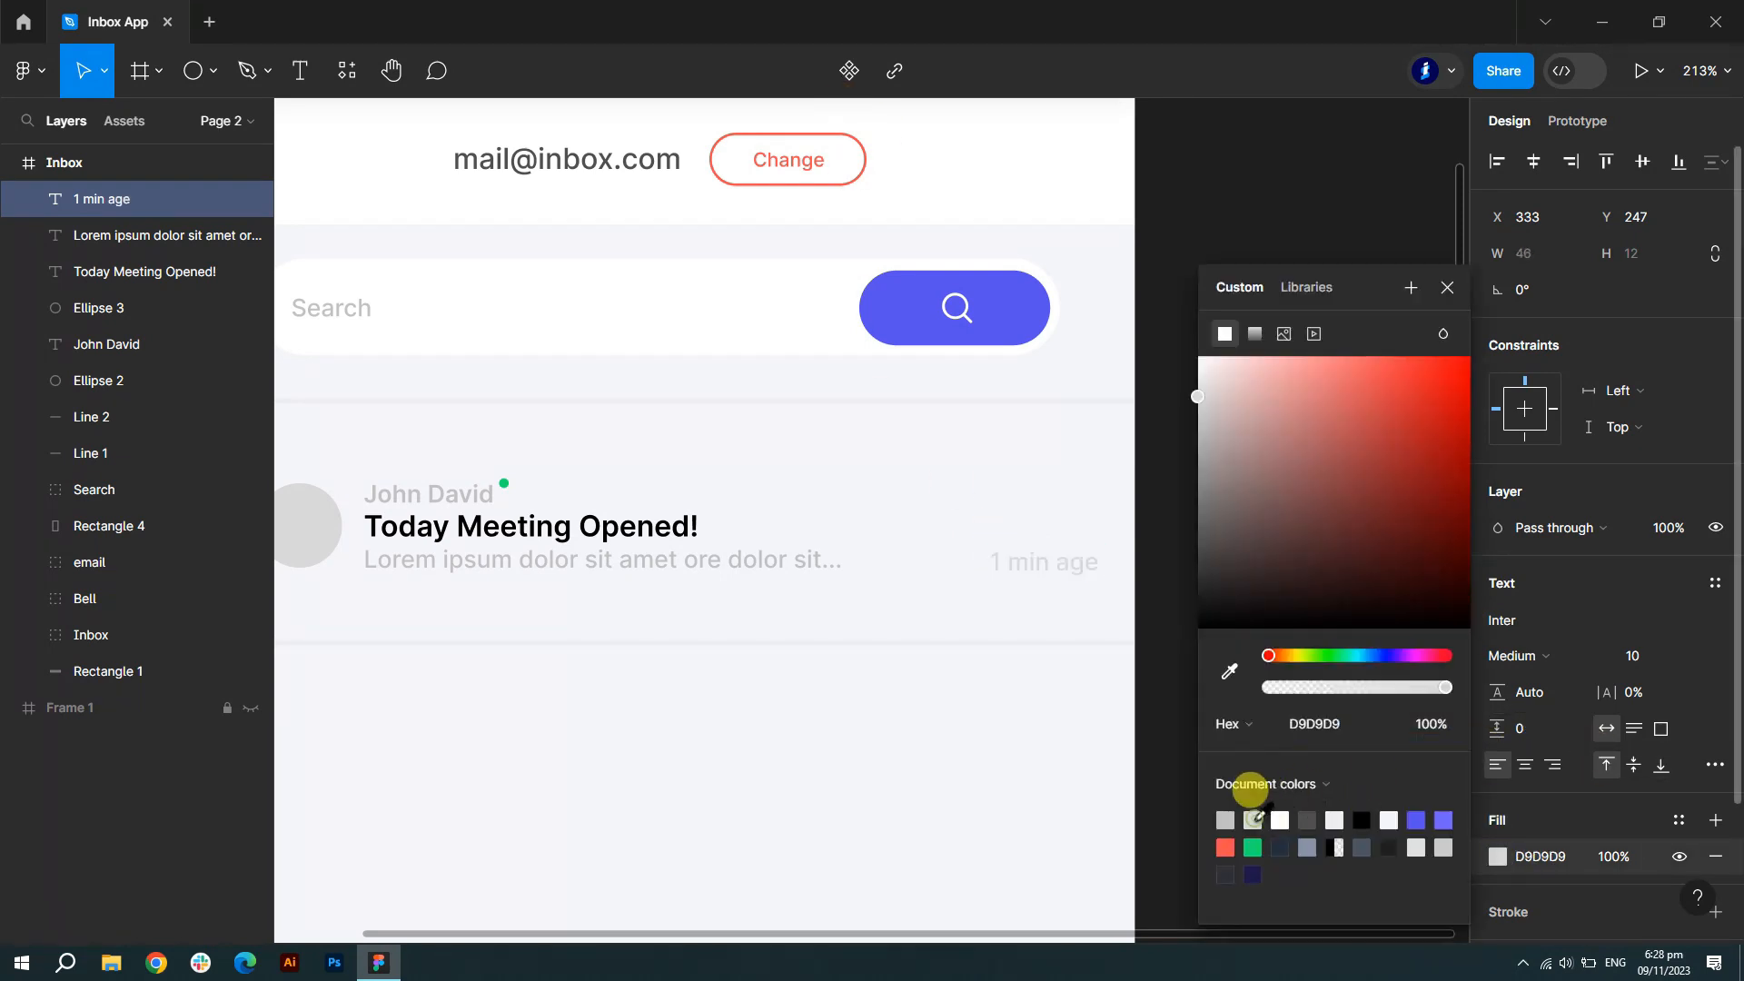
click(1224, 820)
click(1444, 288)
- Nudge the timestamp left to align it with the preview line
scroll(1370, 439, down, 4)
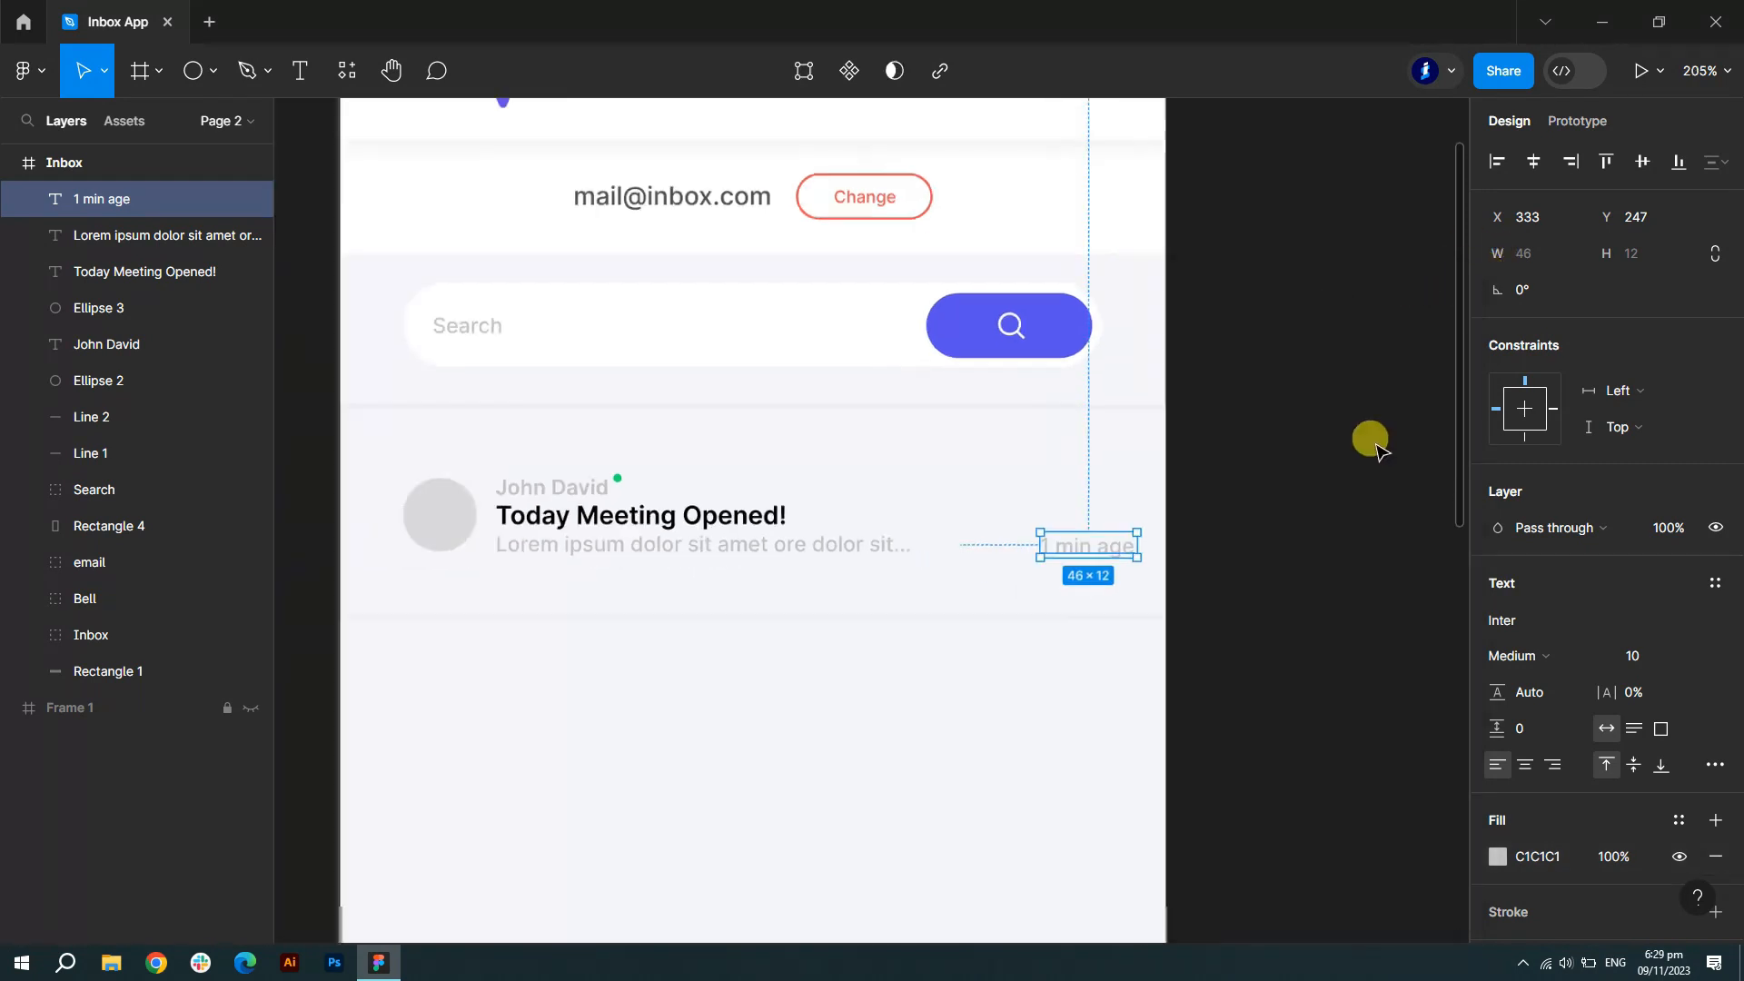
key(Escape)
click(1161, 525)
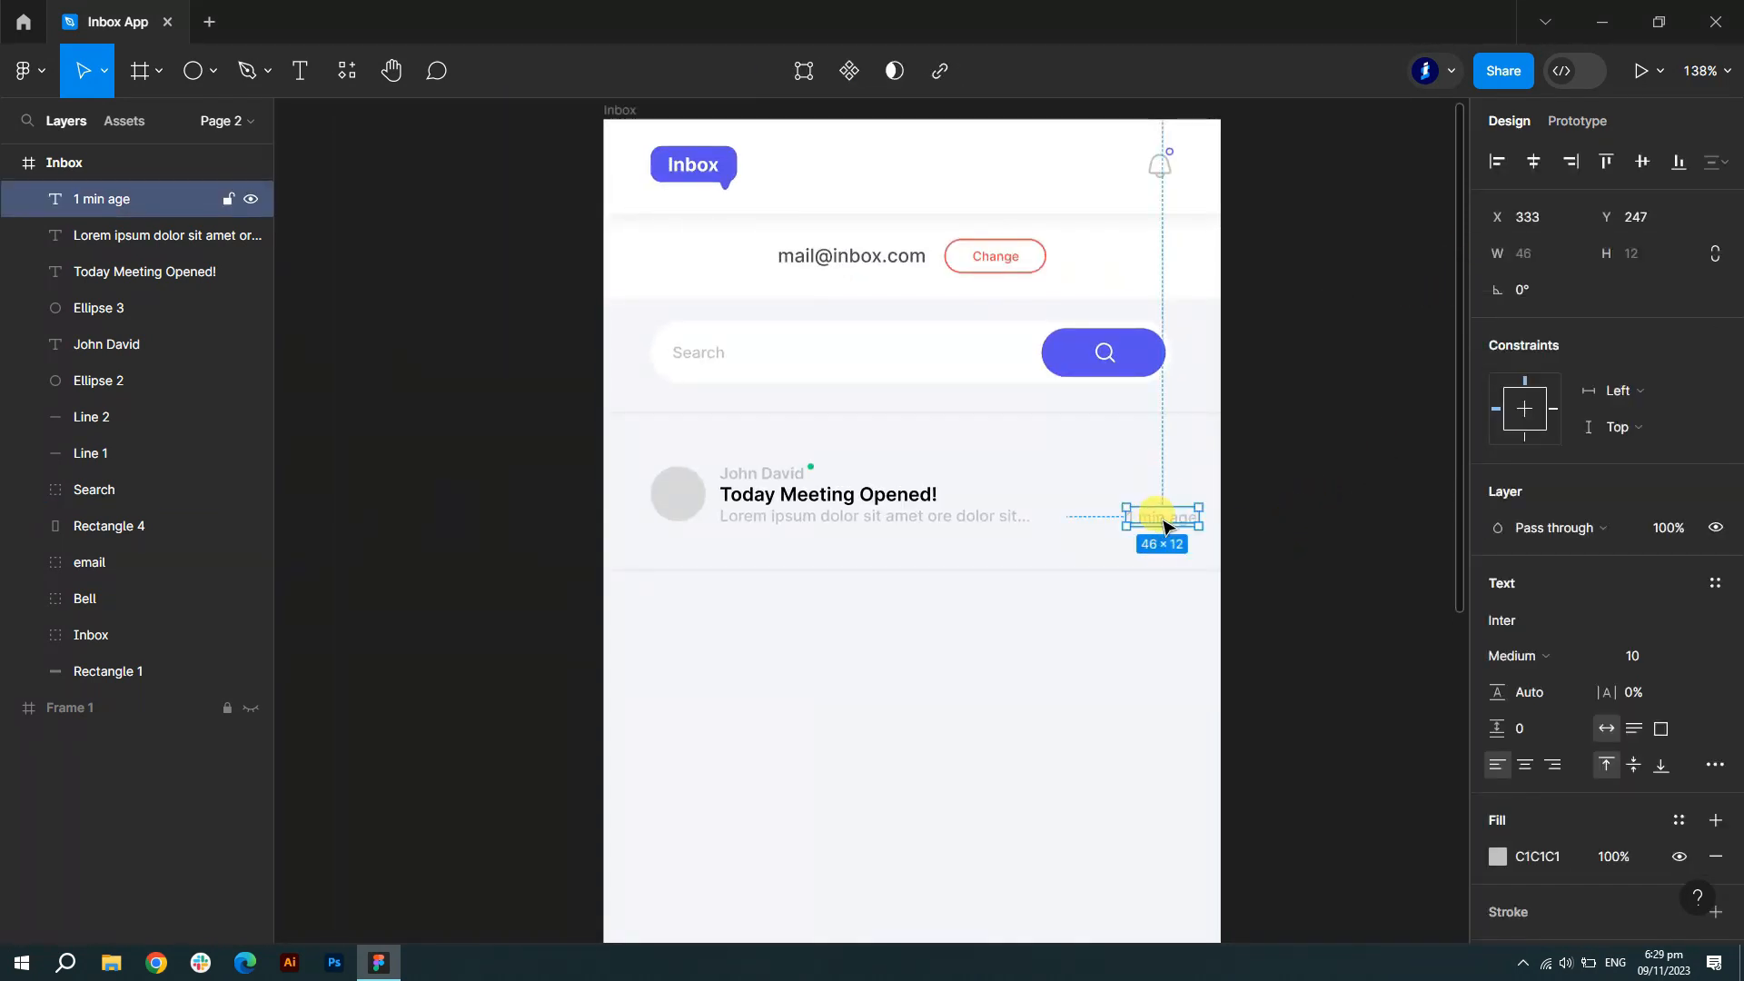
drag(1149, 525, 1138, 524)
click(1281, 516)
scroll(1289, 530, up, 1)
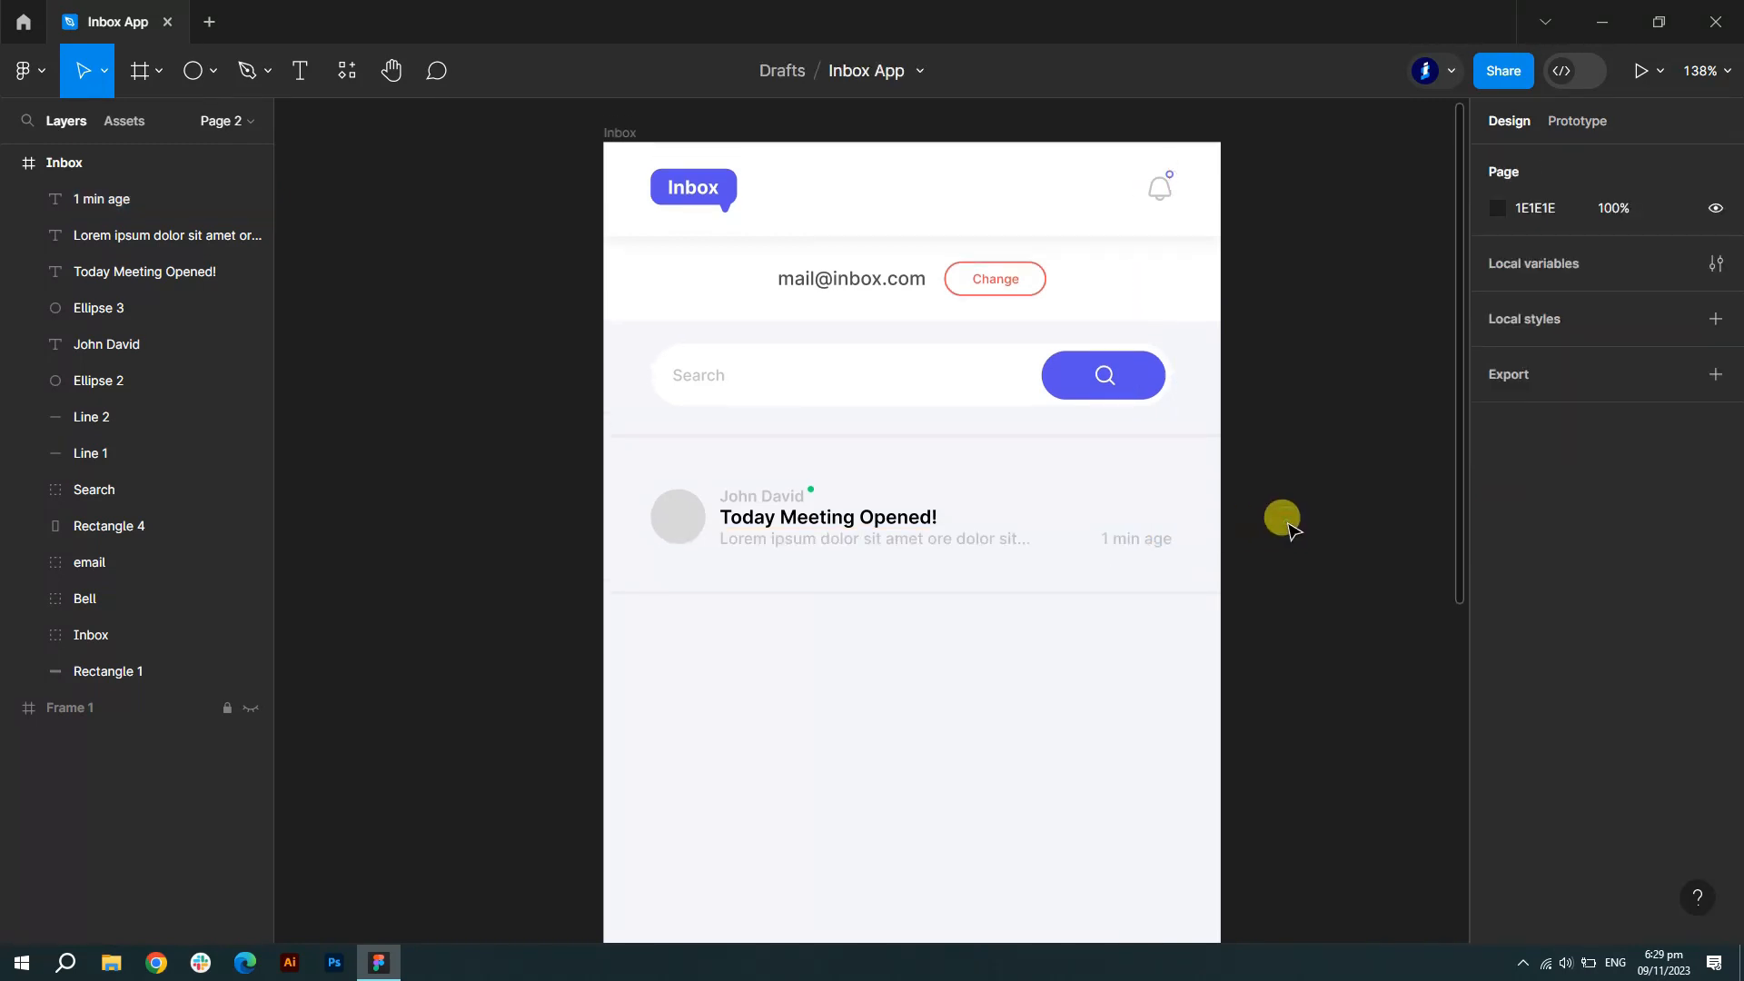
click(202, 70)
scroll(1167, 504, up, 5)
- Draw three small 3×3 grey dots stacked at the row's top right
mouse_move(1062, 367)
mouse_down()
mouse_move(1083, 398)
mouse_move(1079, 367)
mouse_move(1080, 445)
mouse_up()
scroll(1075, 386, up, 1)
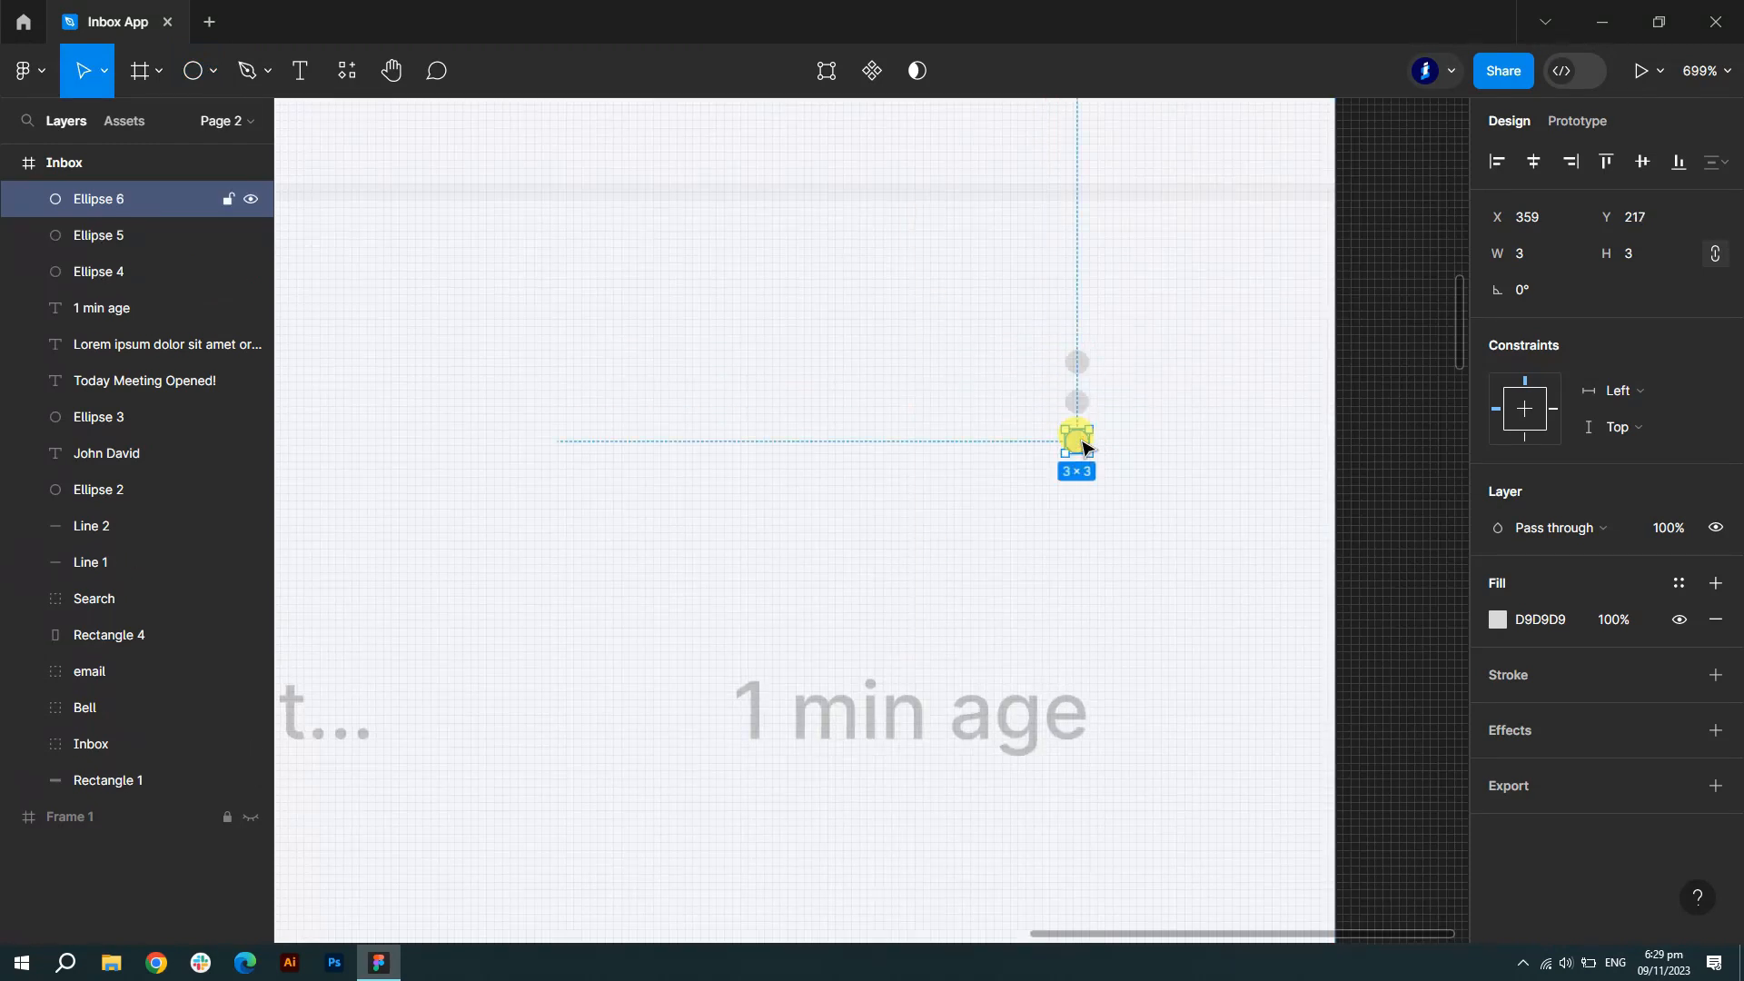
click(1380, 427)
scroll(1380, 426, down, 1)
key(shift+1)
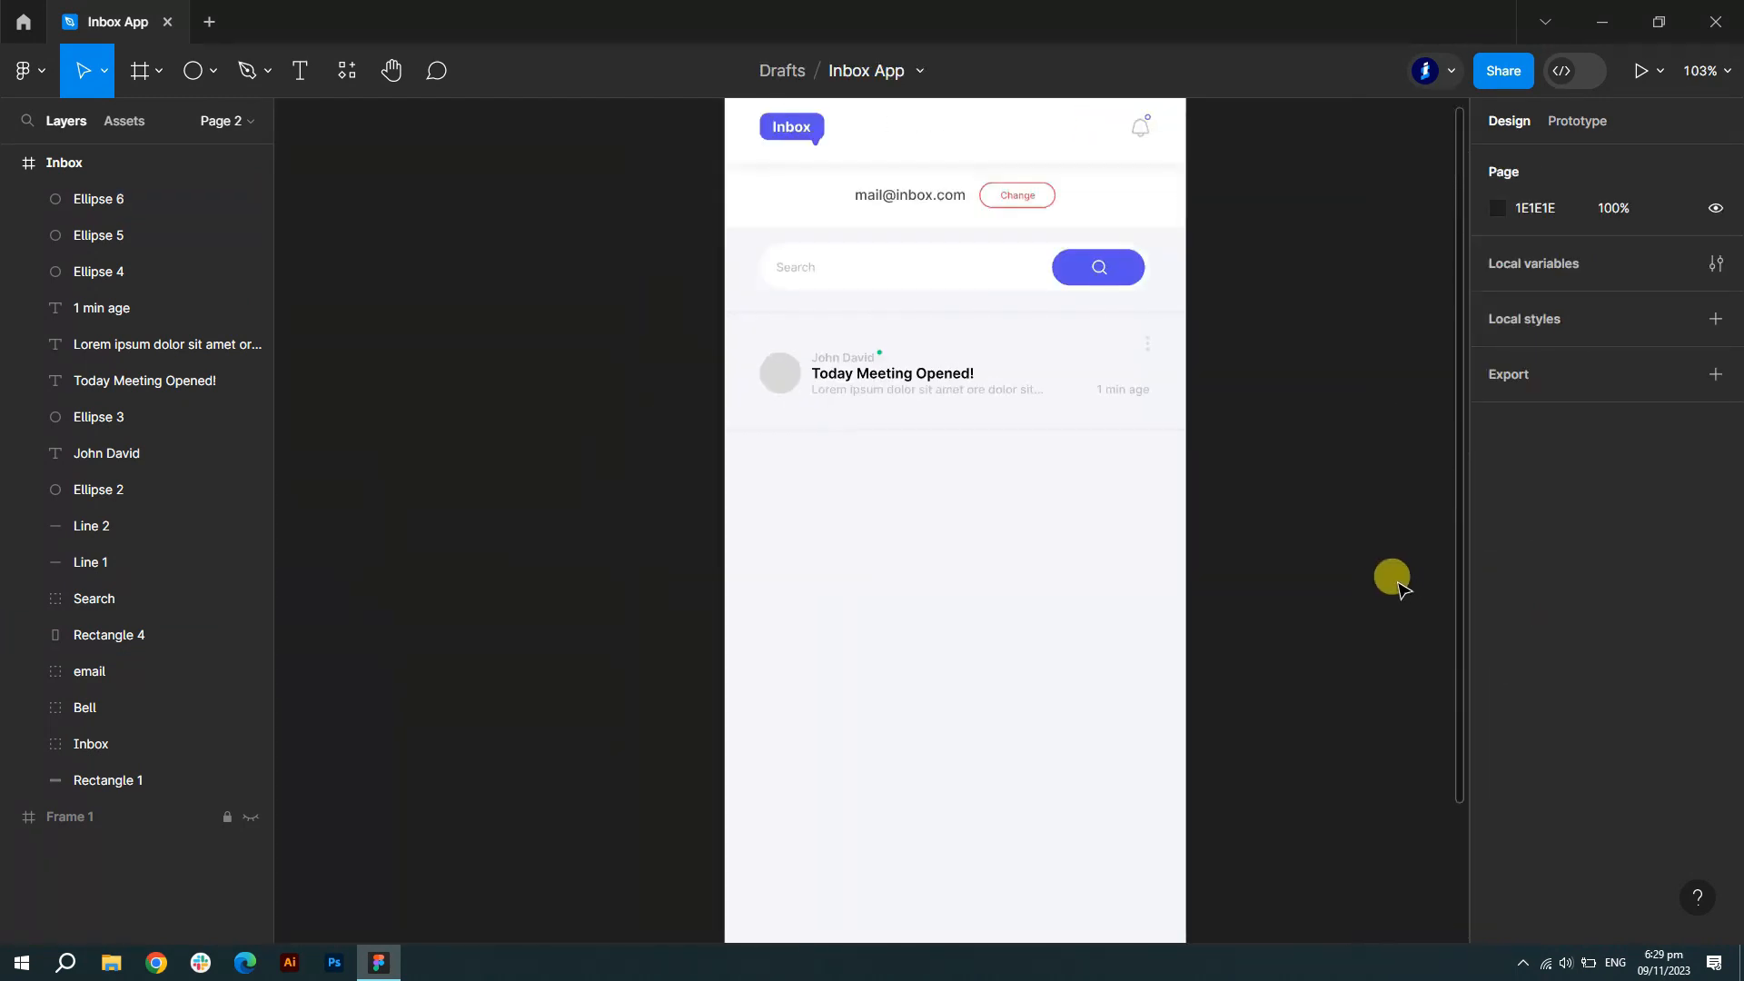
- Group the three dots with Ctrl+G and name the group 'More'
click(81, 271)
shift+click(118, 204)
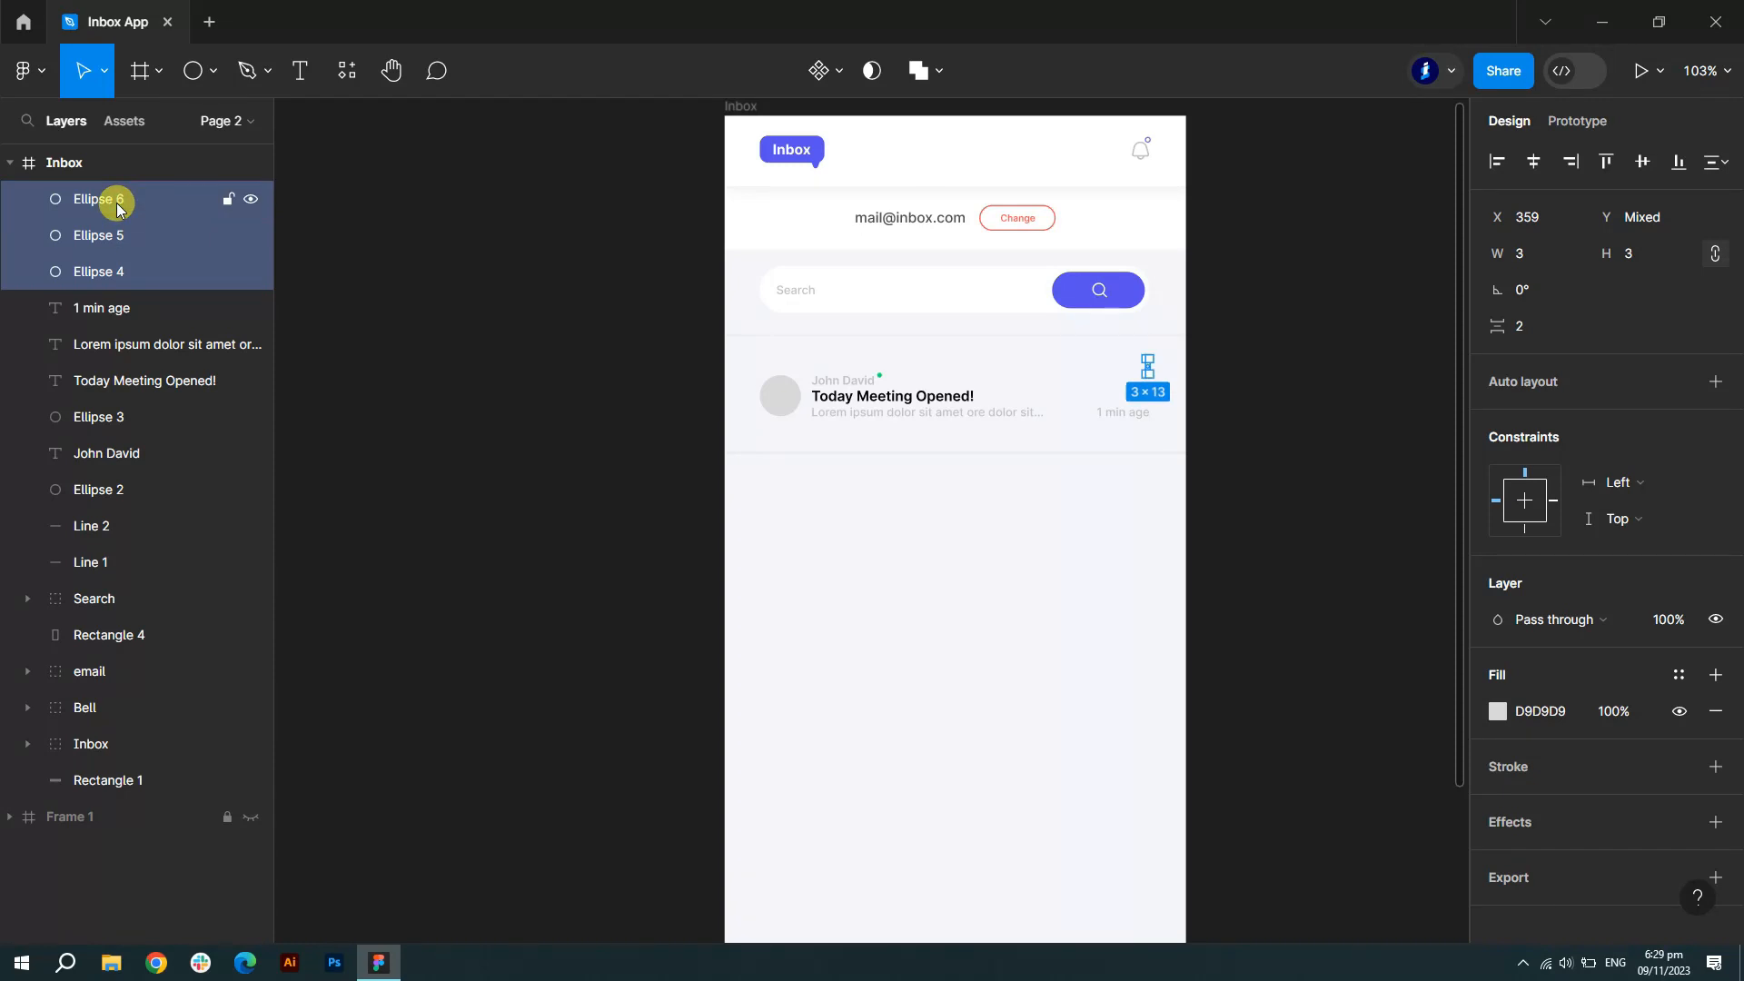
key(ctrl+g)
double_click(109, 200)
text(More)
click(359, 486)
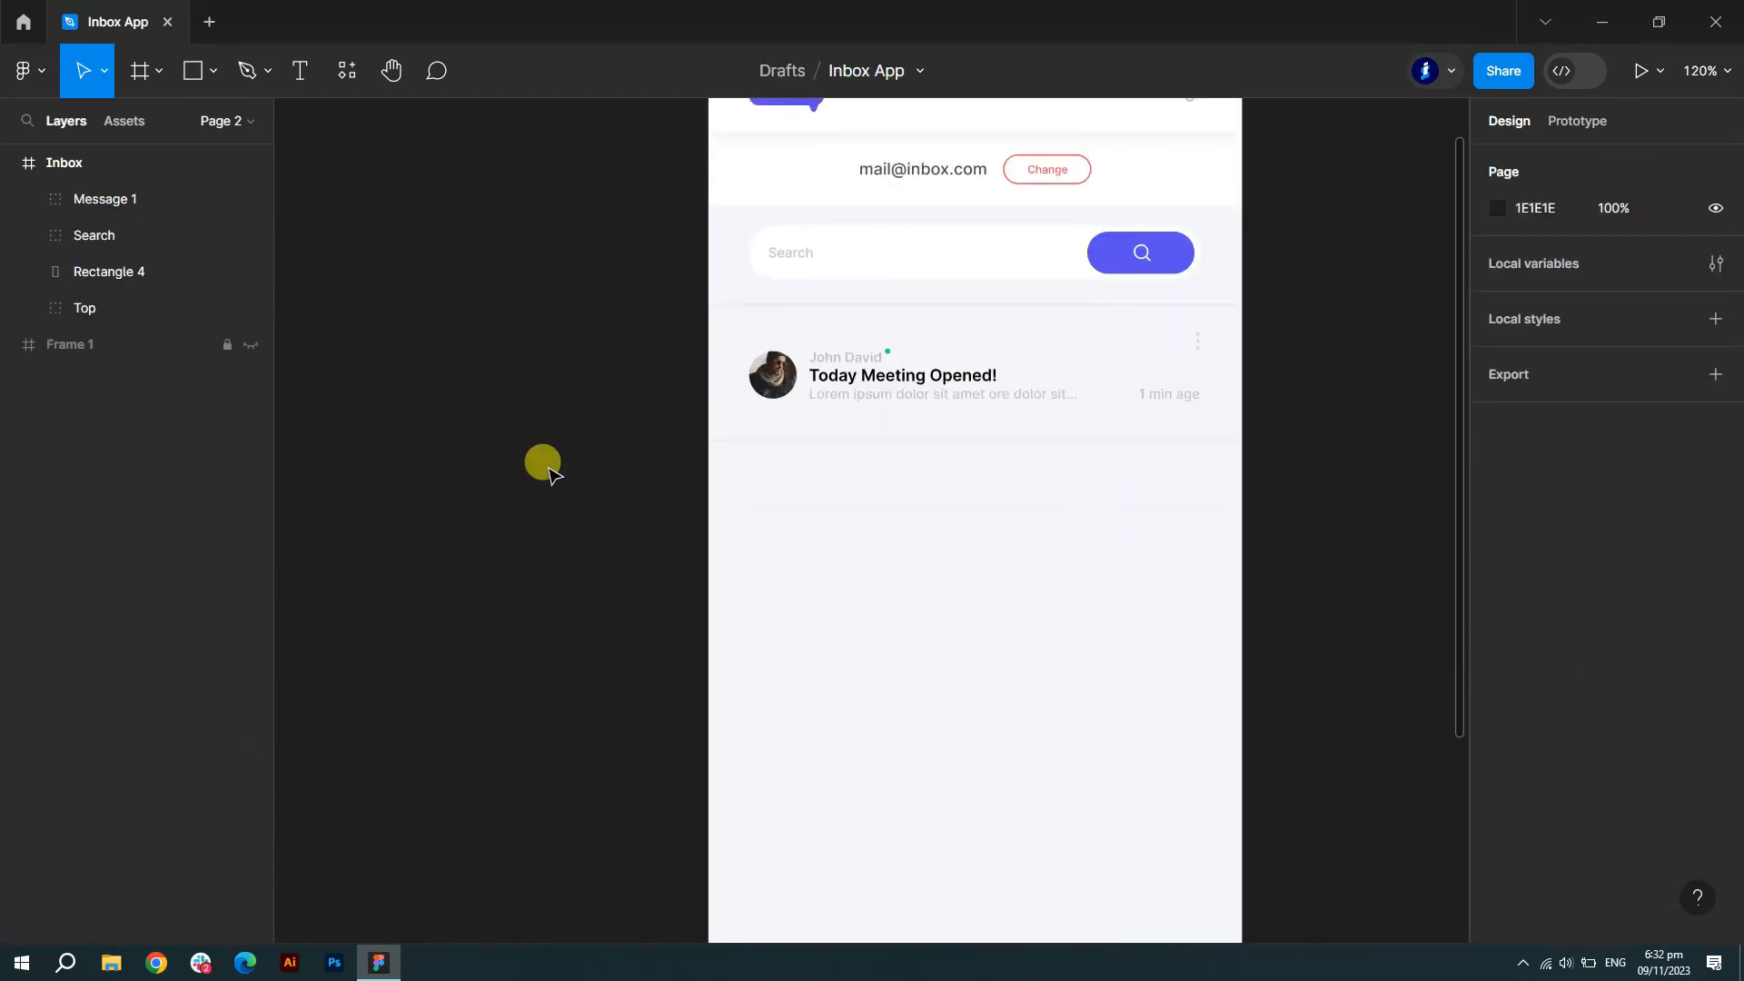
key(shift+1)
- Alt-drag a copy of the Message card directly below the original
click(104, 199)
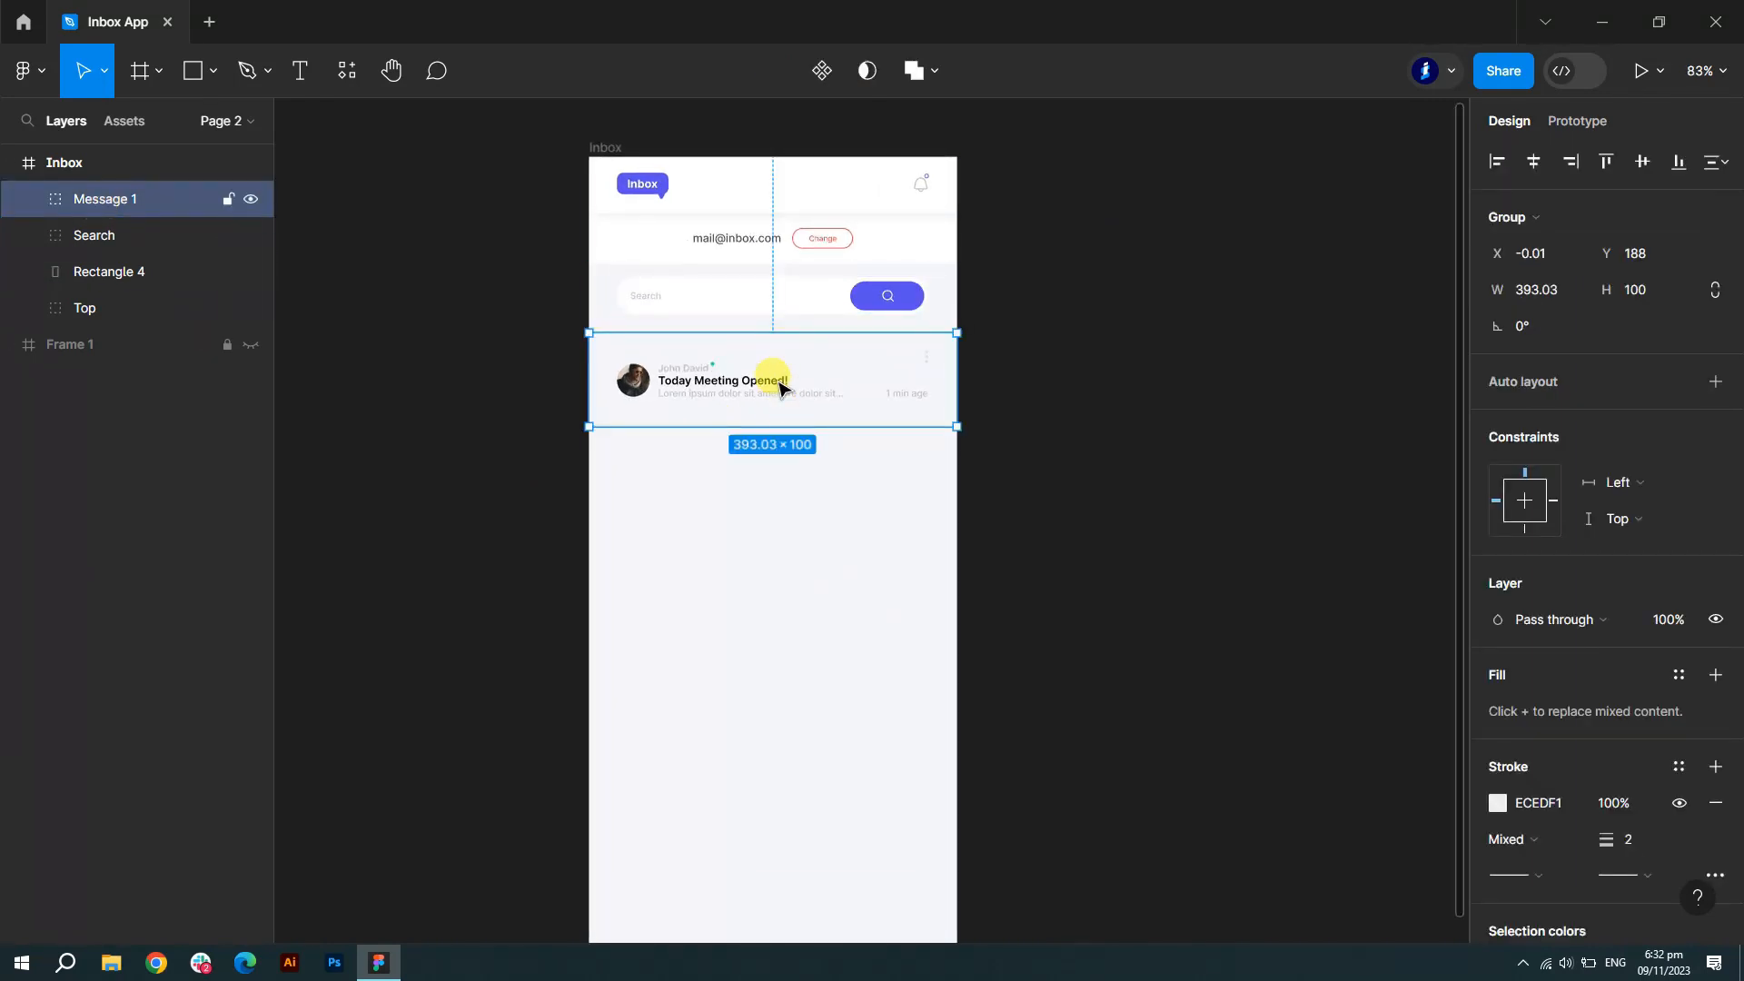
click(436, 345)
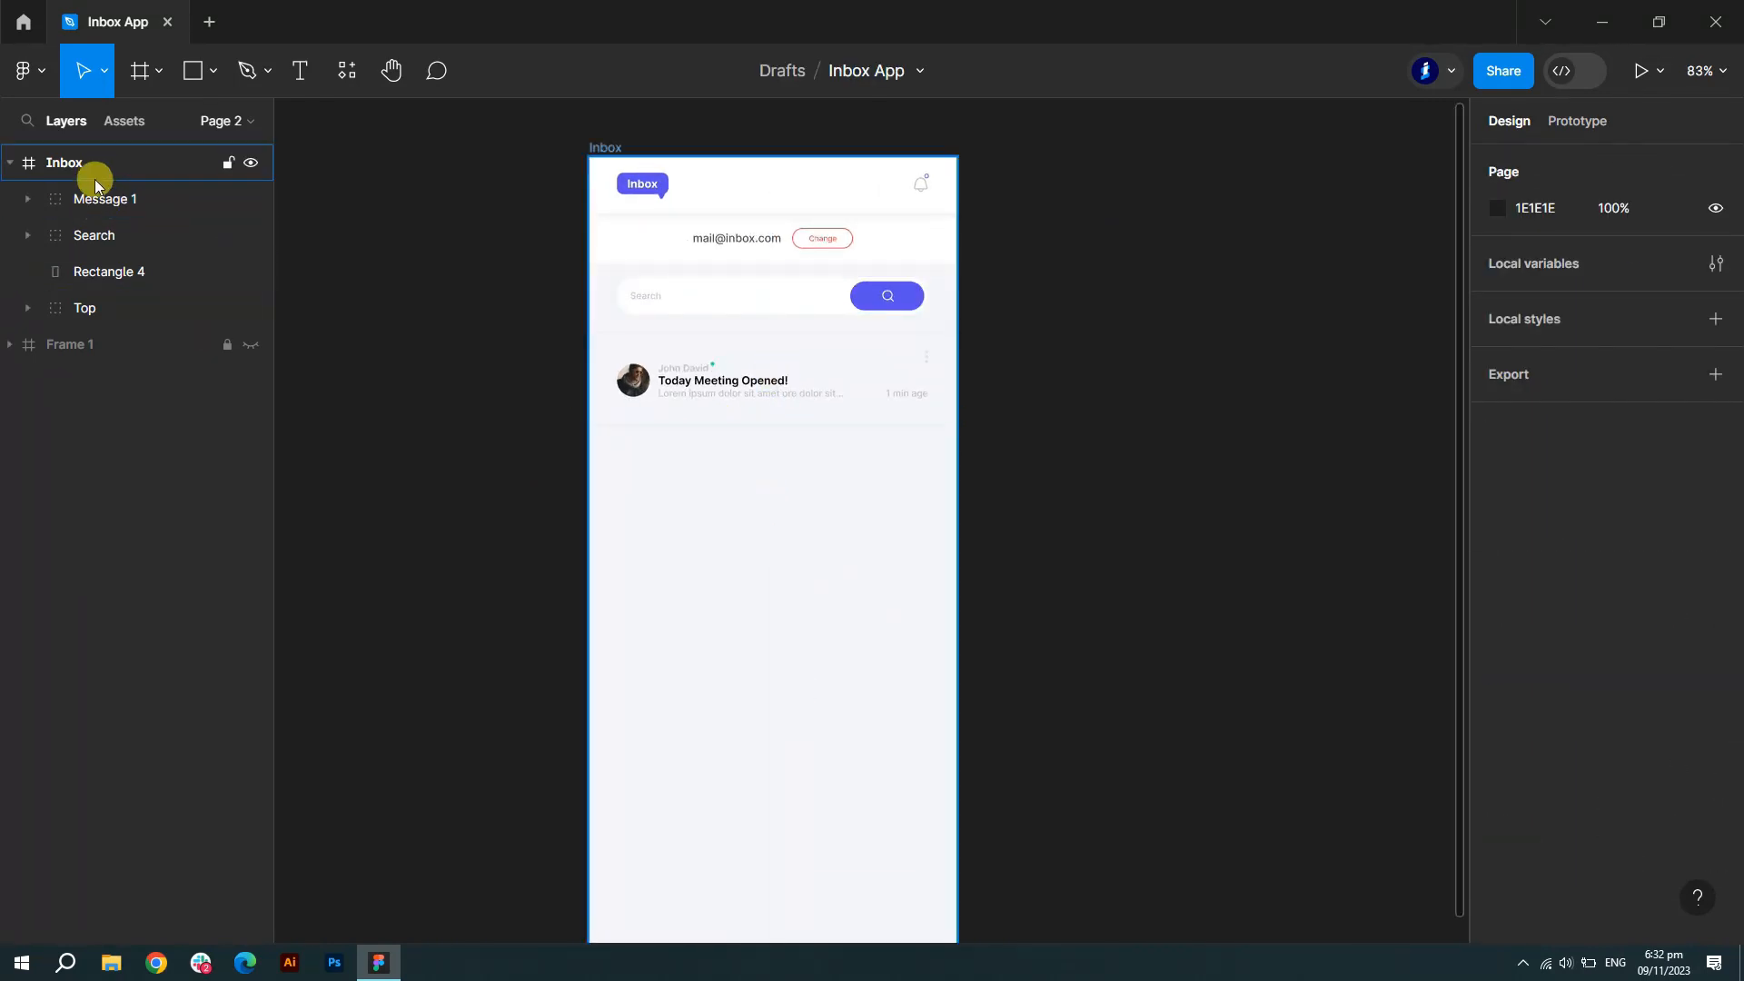
click(102, 197)
scroll(732, 403, up, 3)
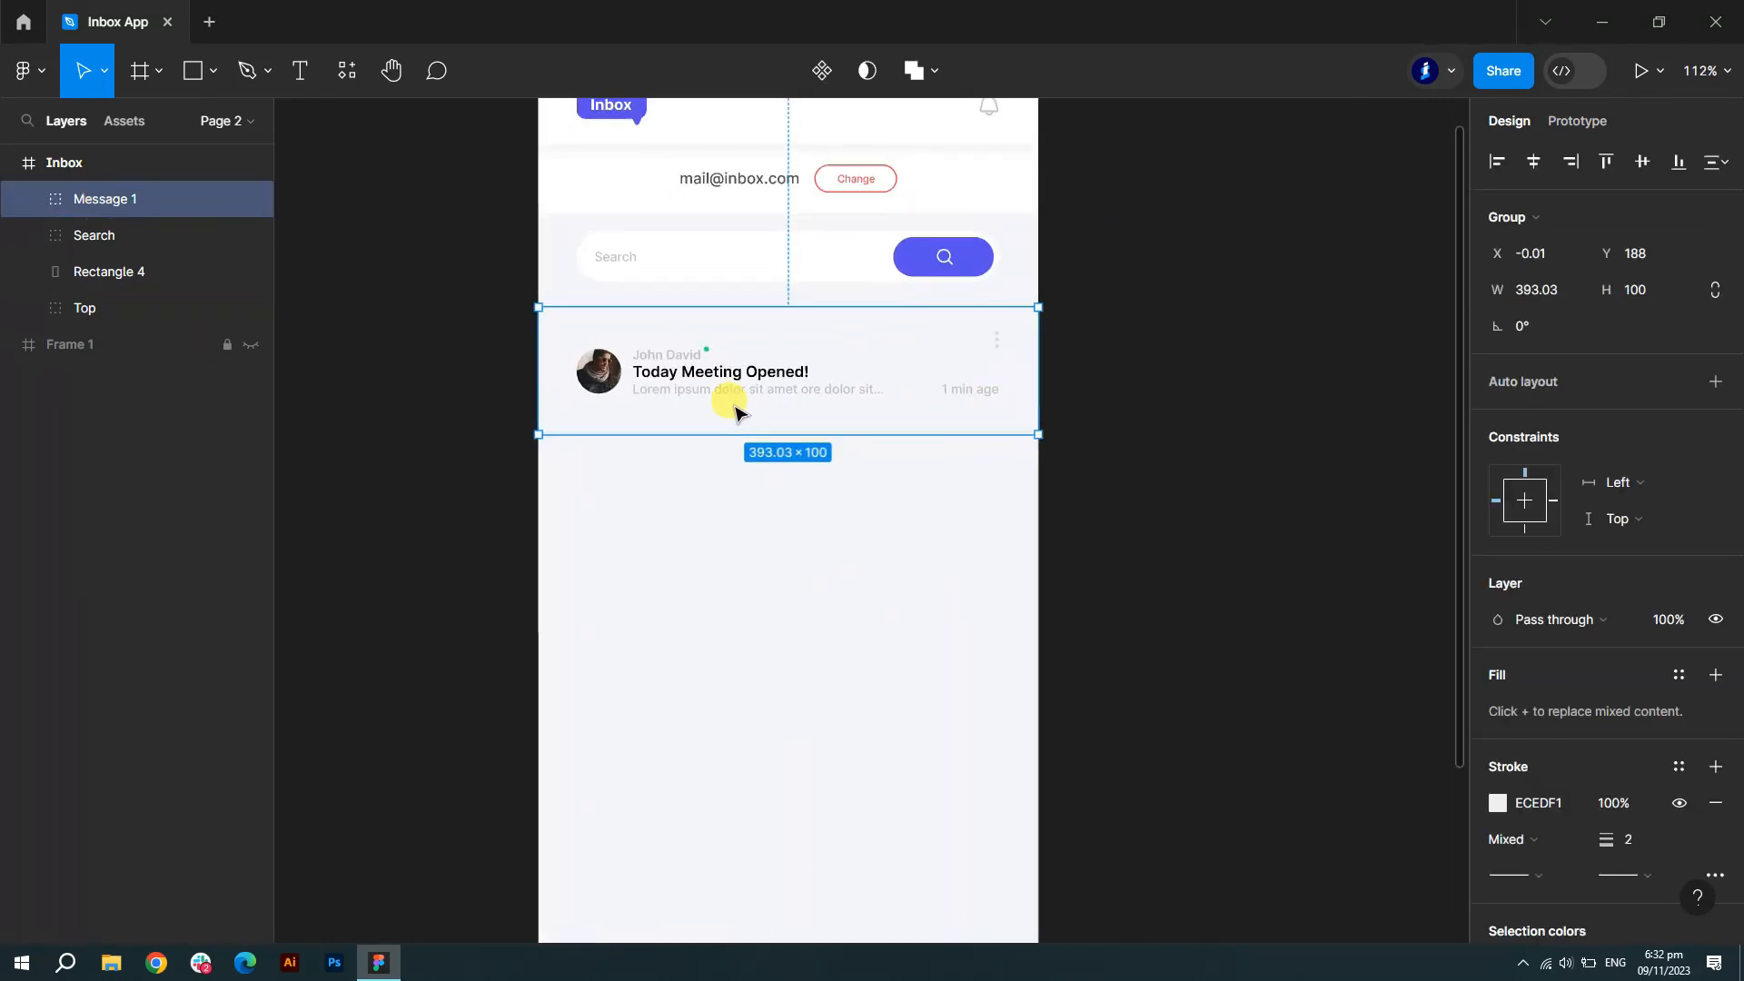
click(778, 478)
click(739, 350)
alt+drag(739, 351, 747, 504)
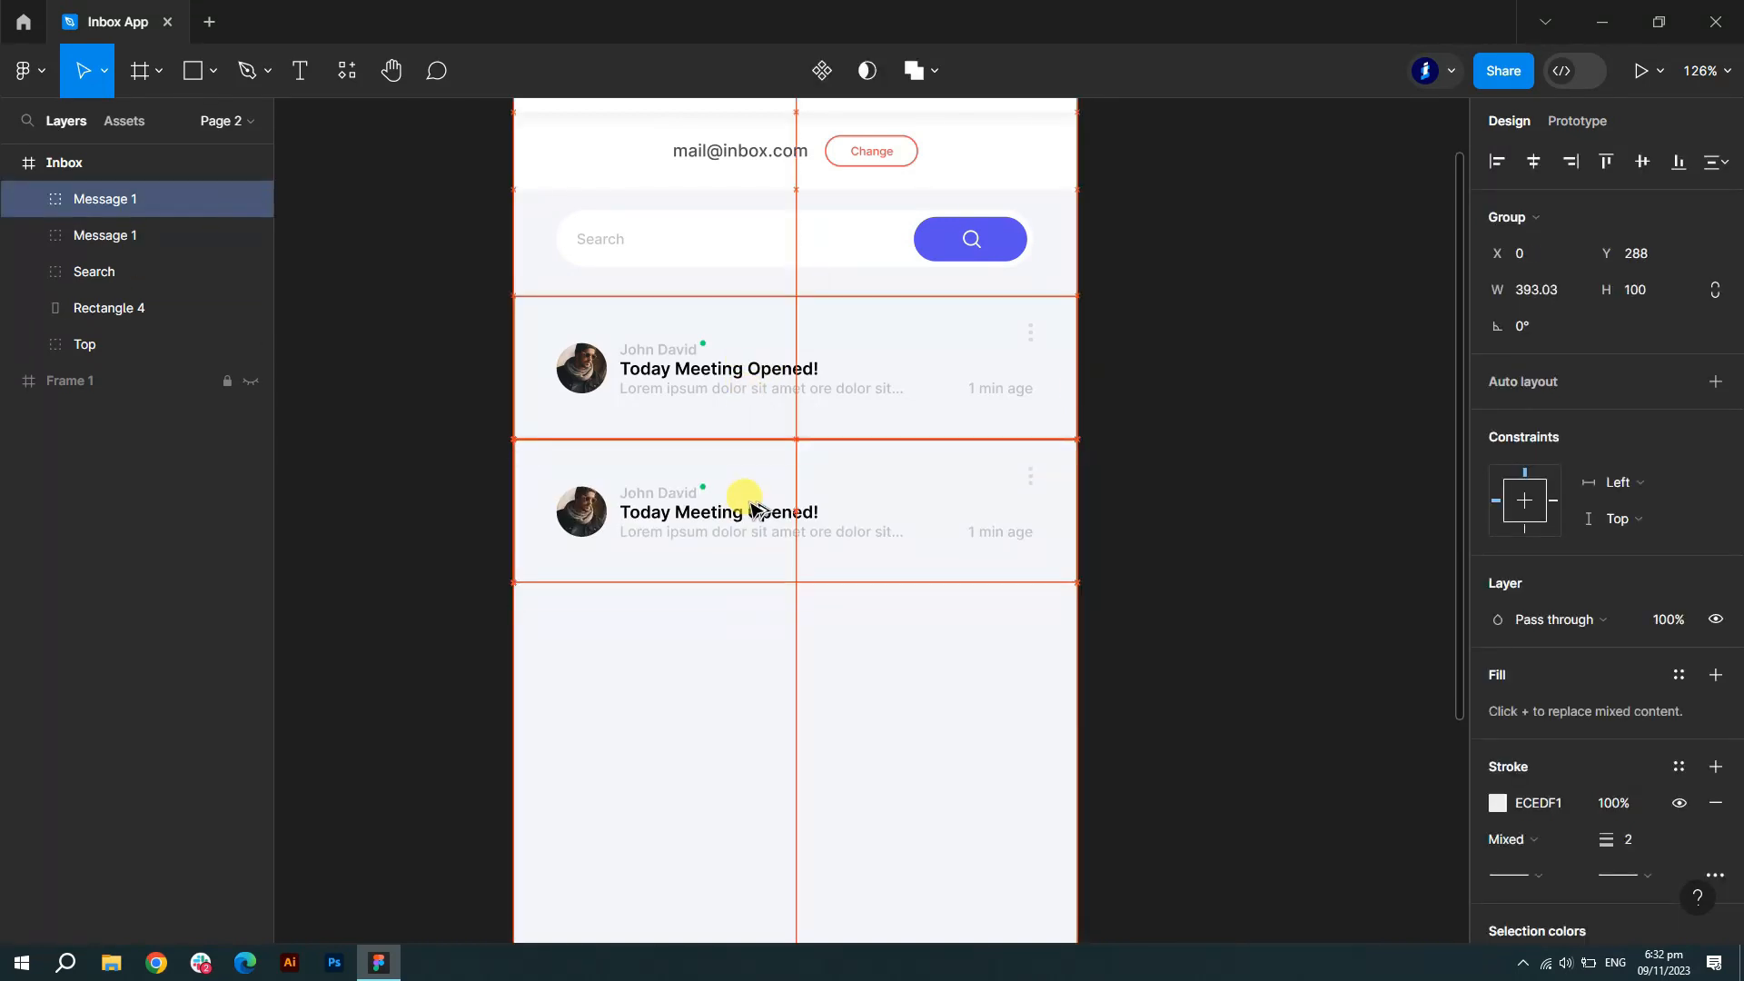
click(1124, 517)
- Duplicate both message cards below them, making four cards
scroll(857, 452, up, 6)
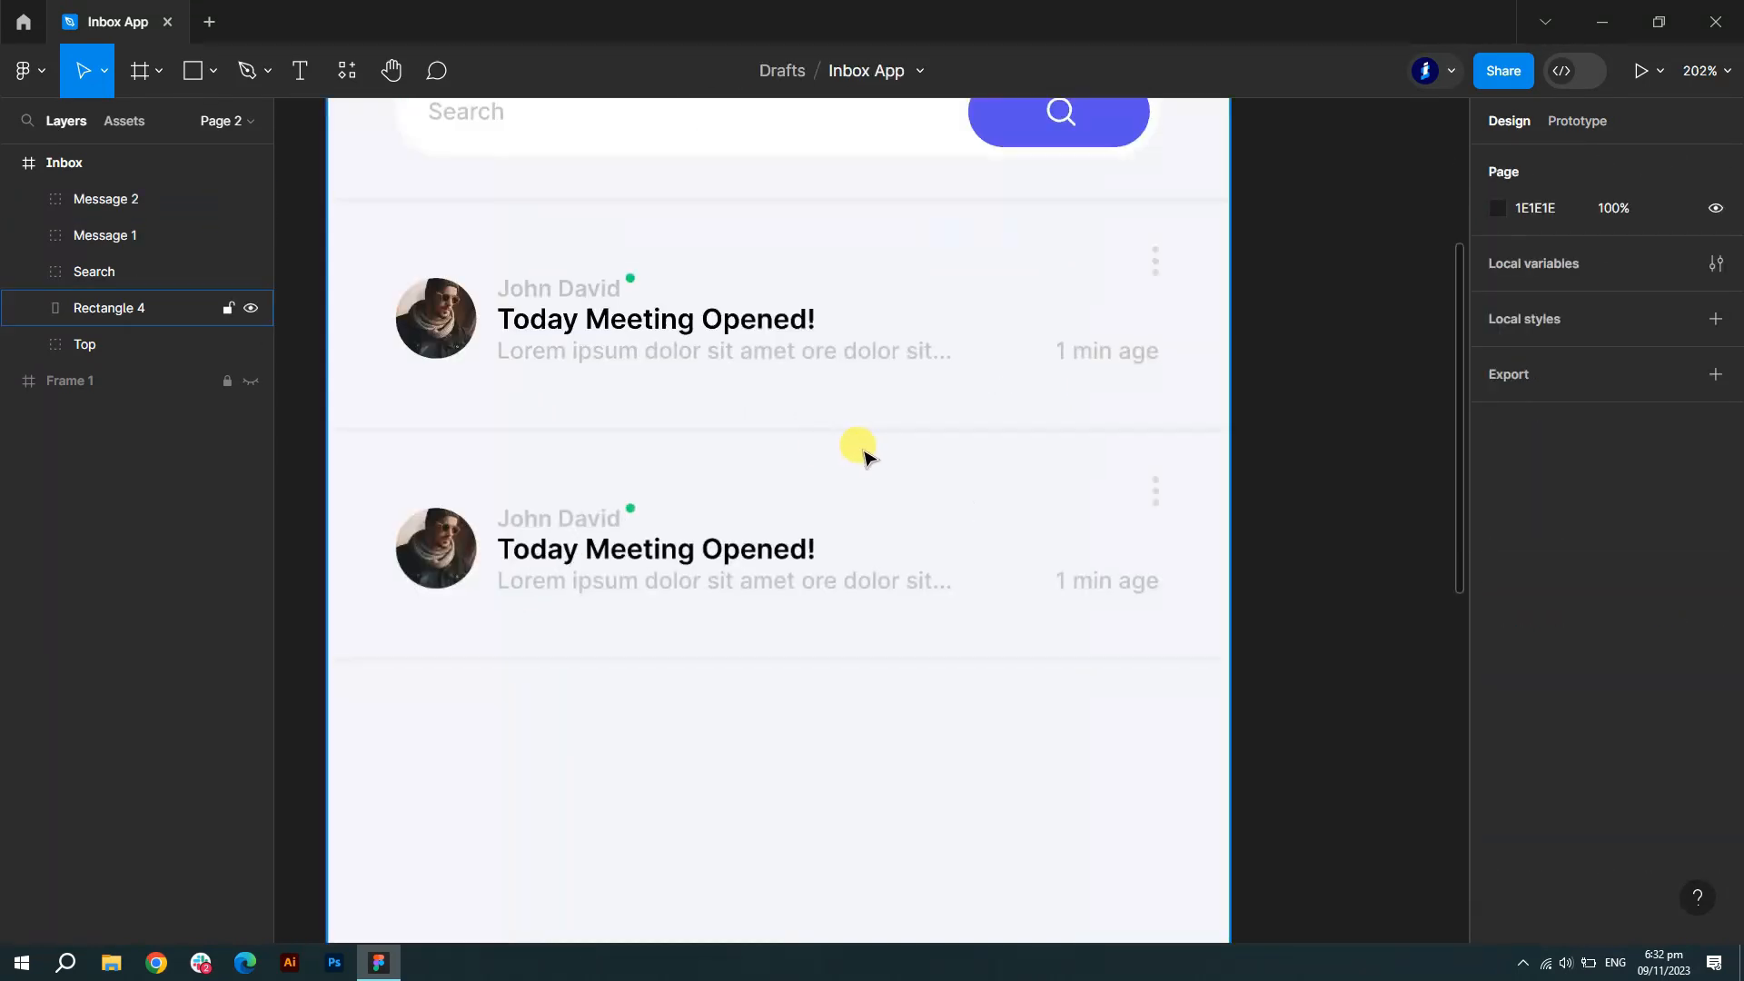
scroll(861, 450, down, 7)
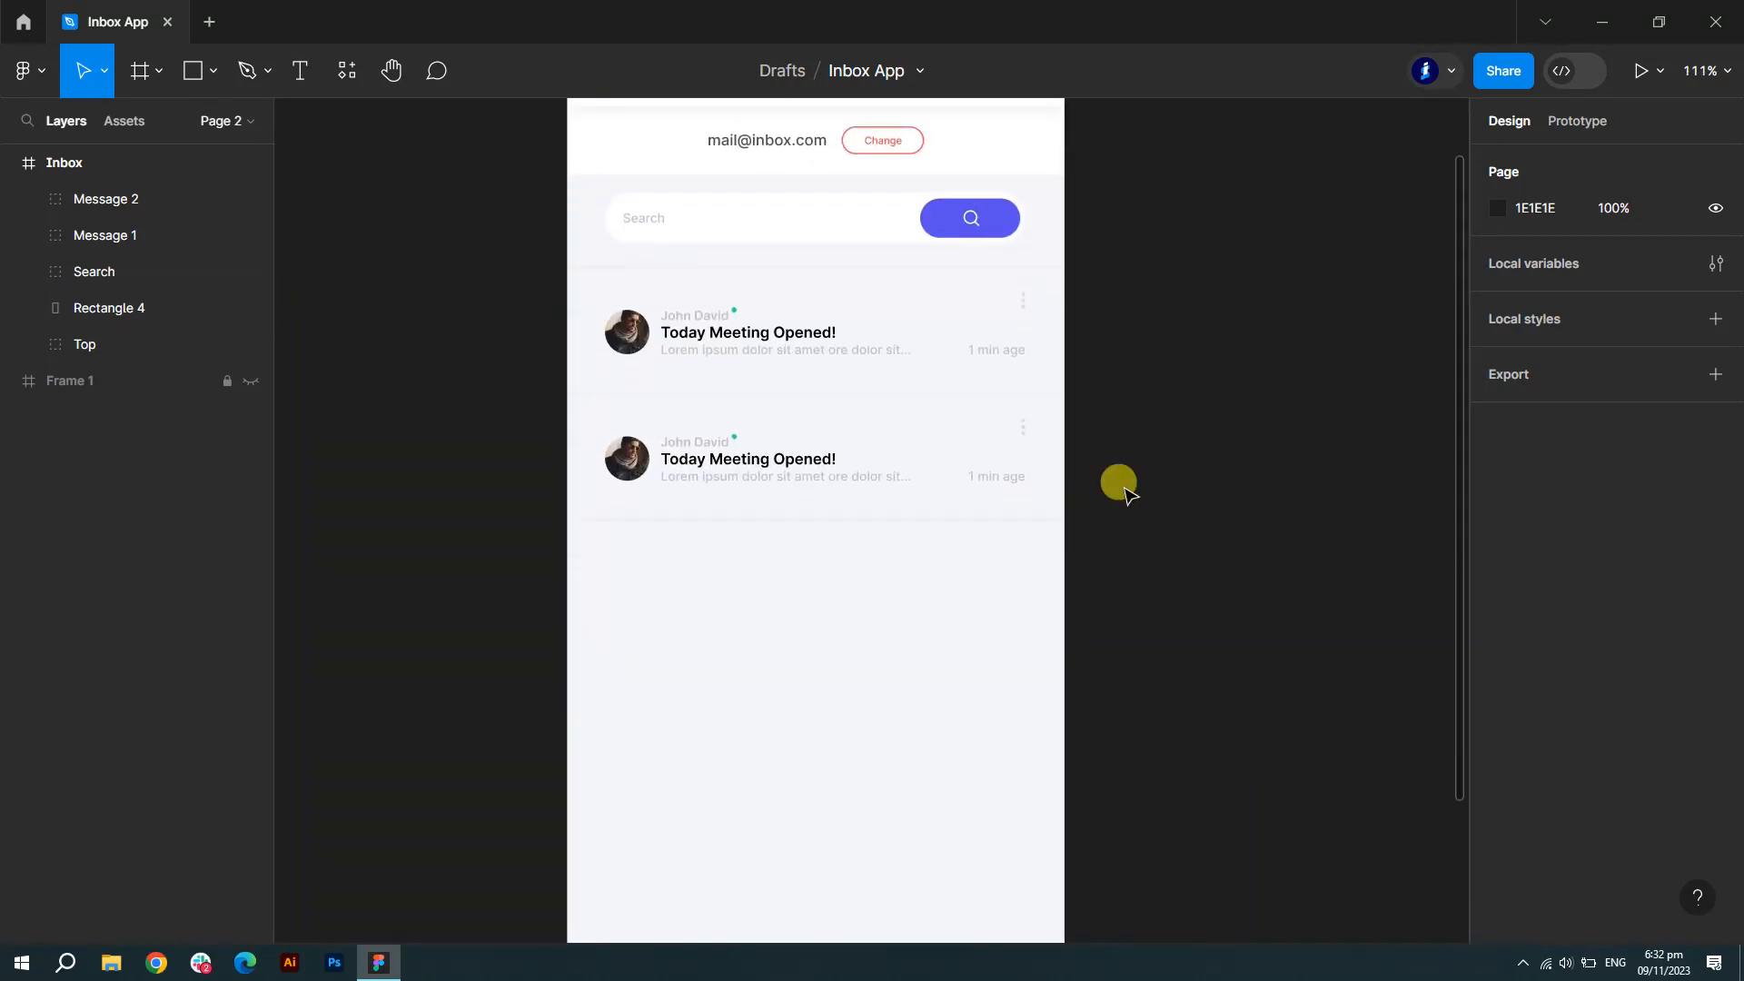
click(106, 235)
shift+click(105, 199)
alt+drag(934, 376, 846, 598)
click(1159, 607)
- Move Message 3 above Message 2, then copy three cards further down to reach seven
scroll(1170, 615, down, 3)
scroll(1169, 615, down, 3)
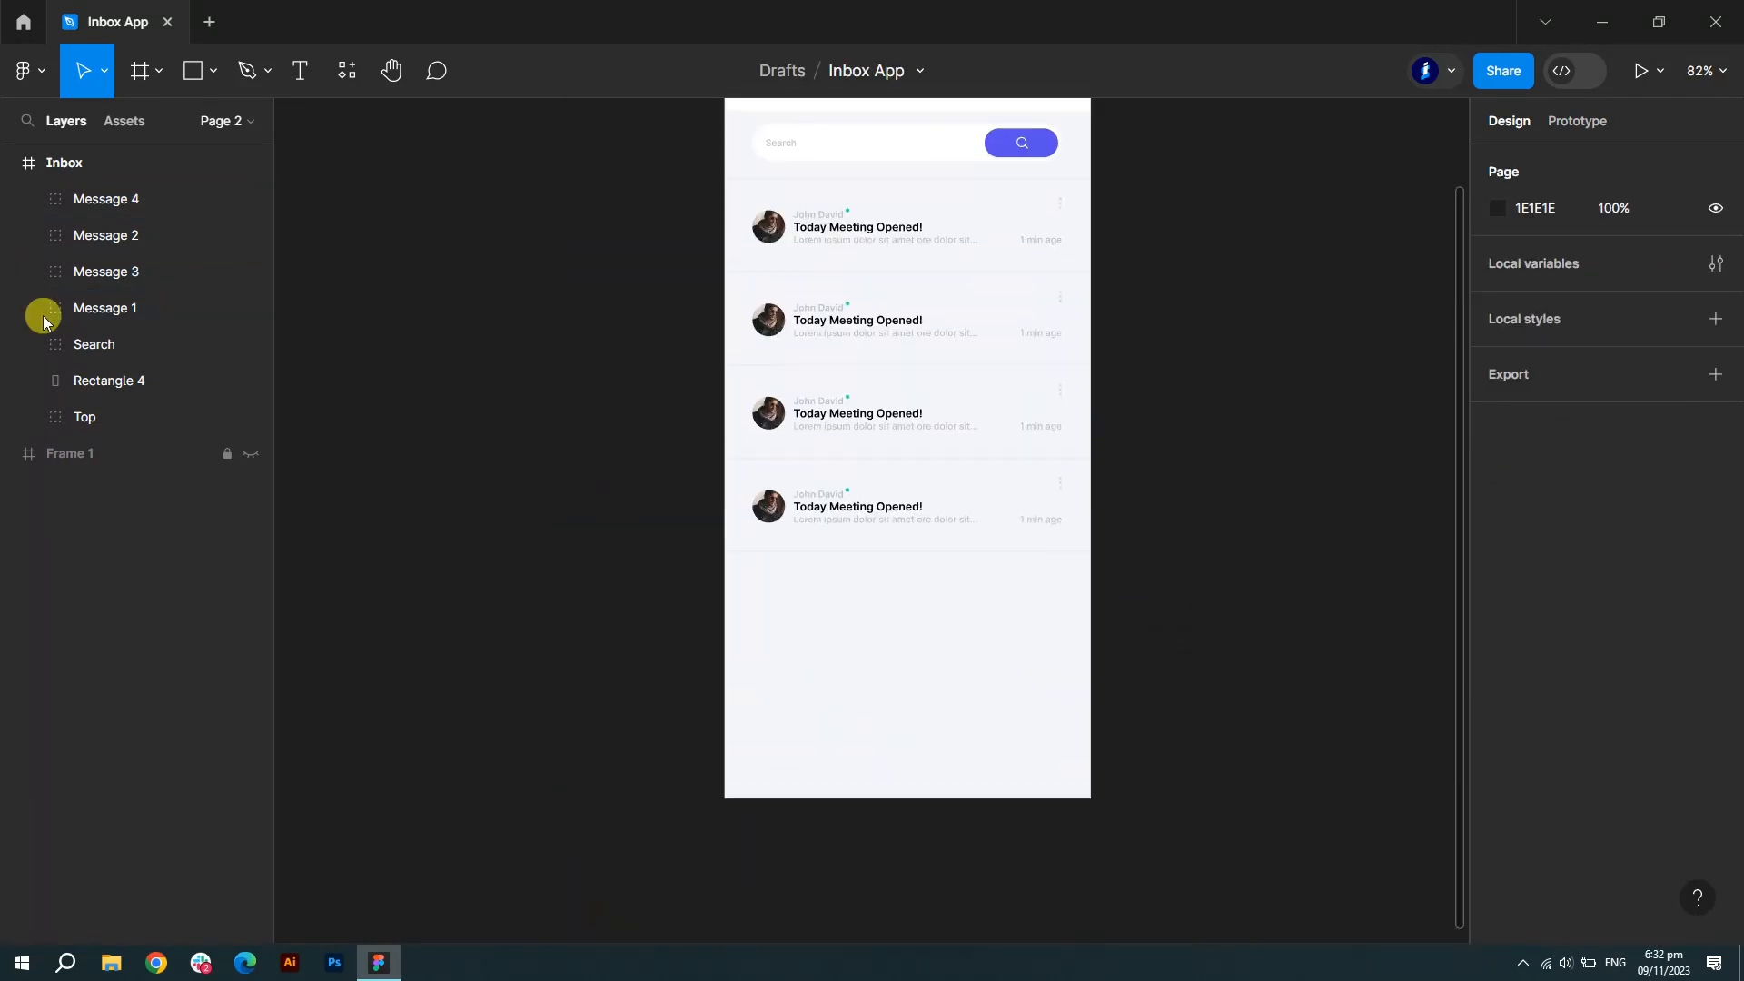
click(105, 308)
click(114, 273)
drag(114, 273, 121, 229)
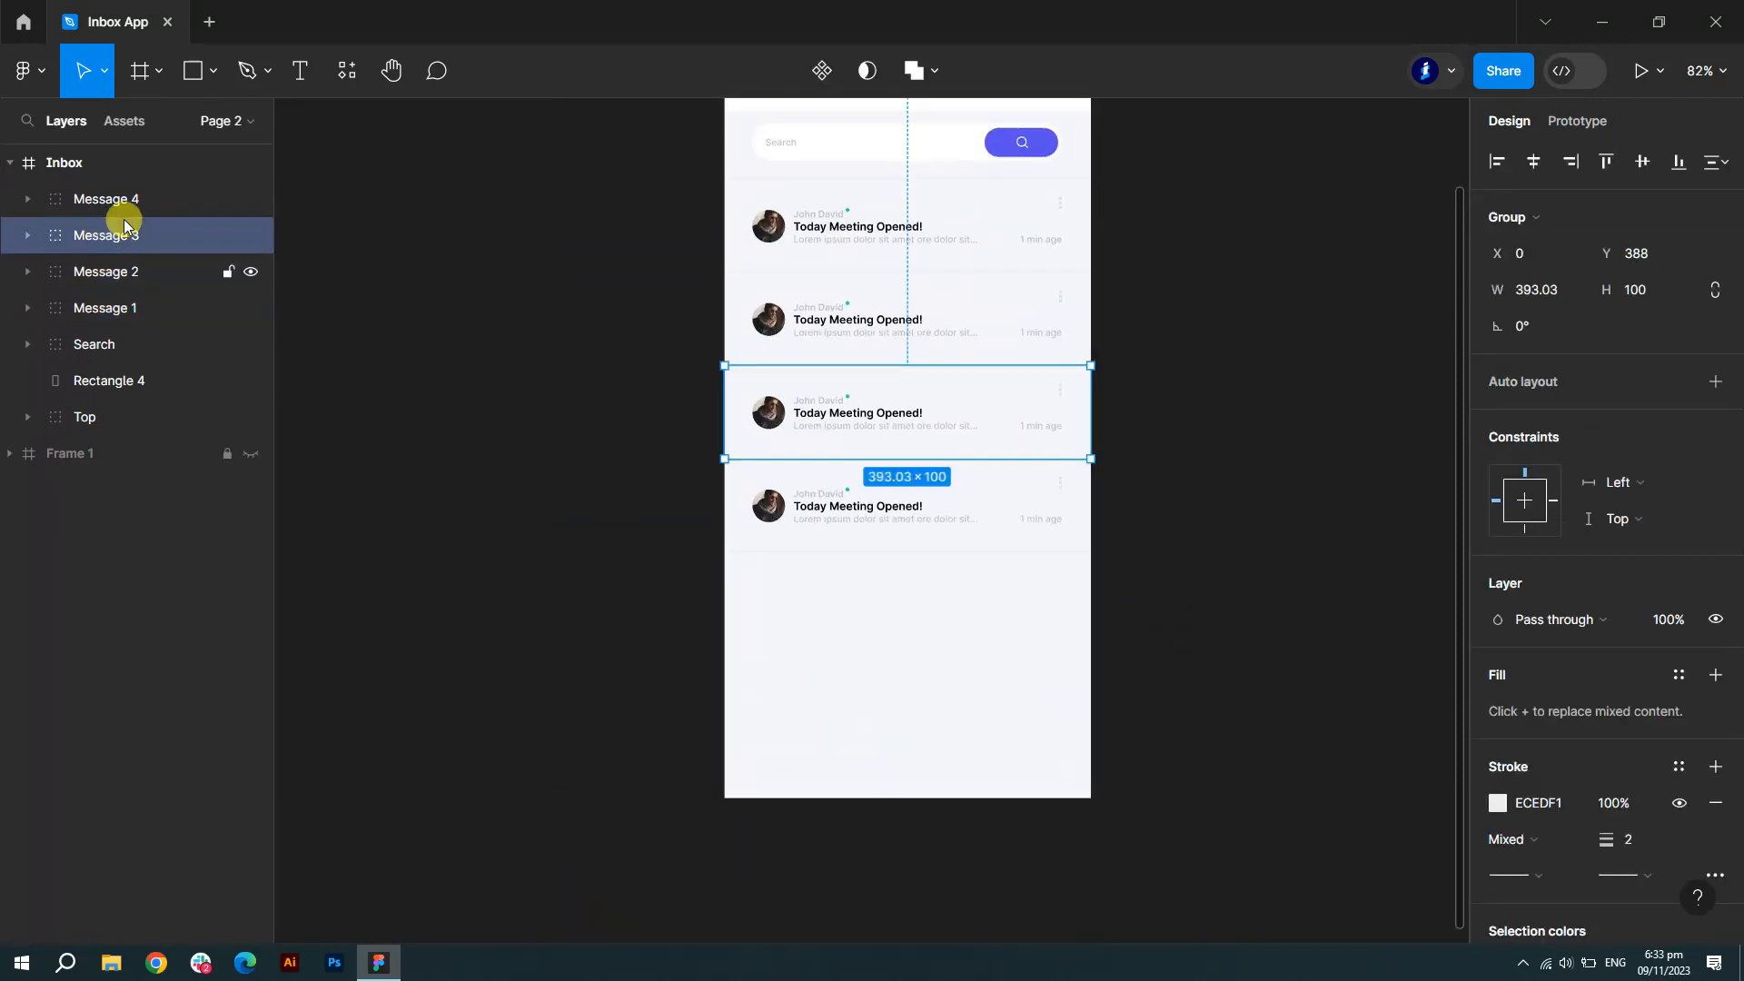
click(121, 308)
shift+click(121, 269)
shift+click(126, 238)
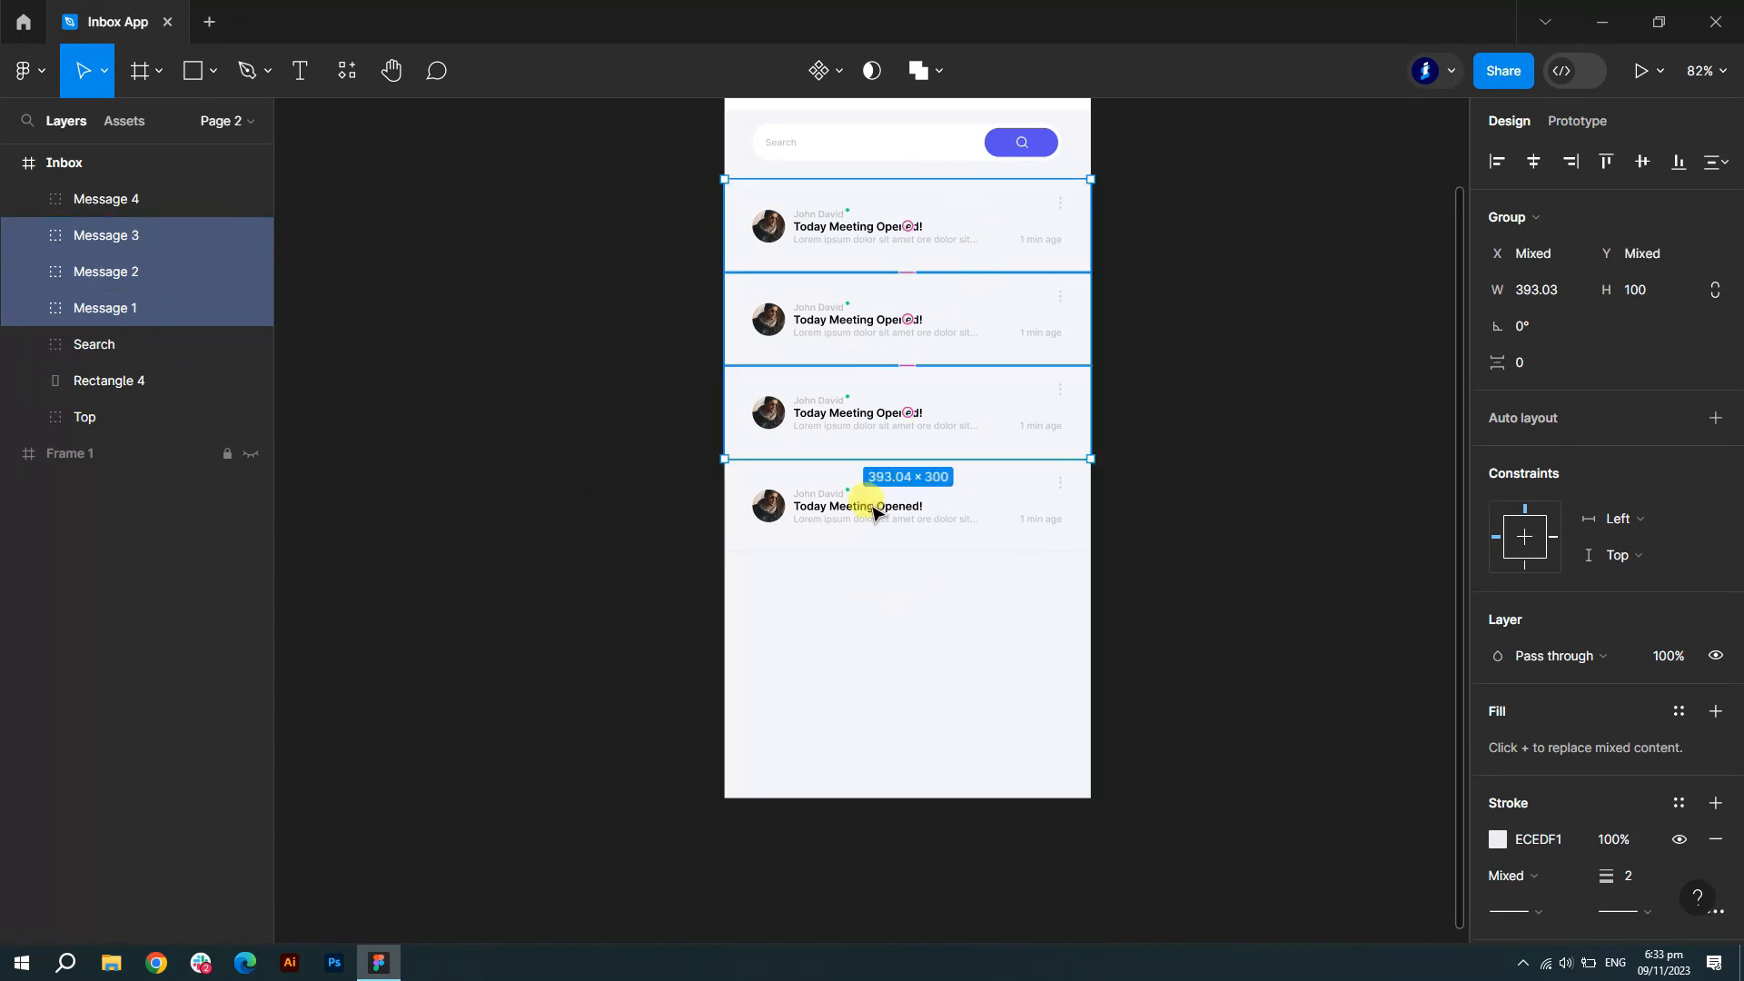
click(121, 271)
shift+click(106, 198)
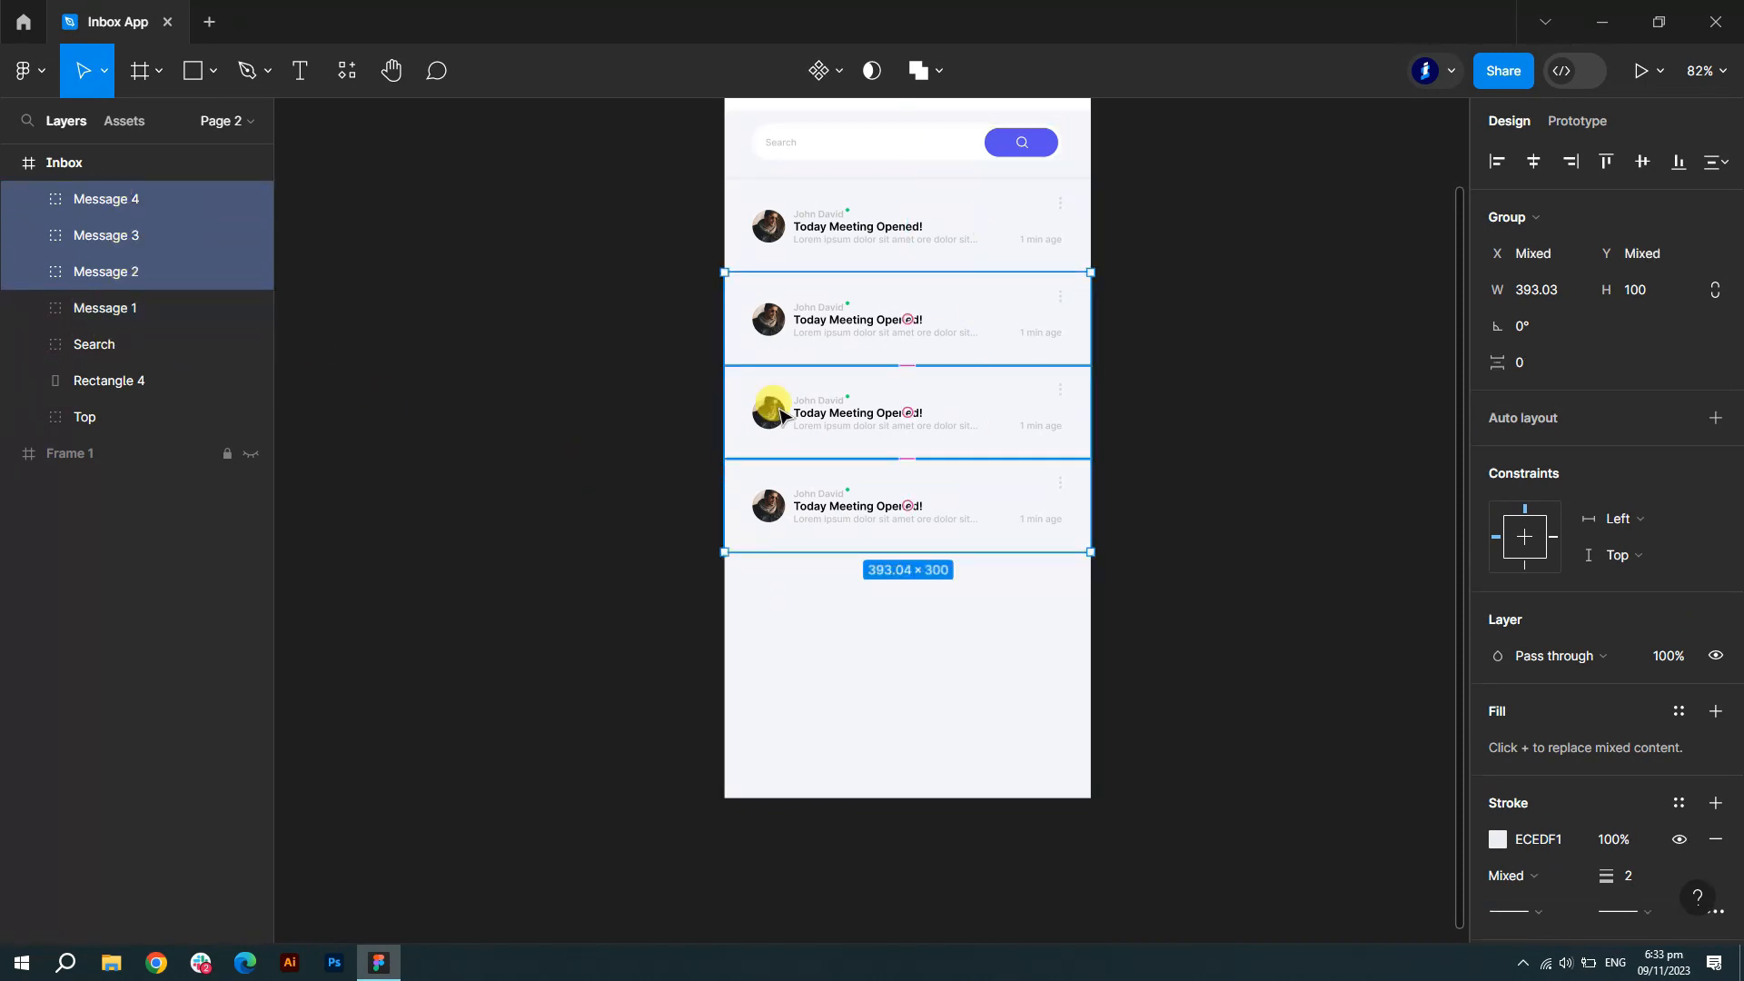
drag(1011, 392, 993, 574)
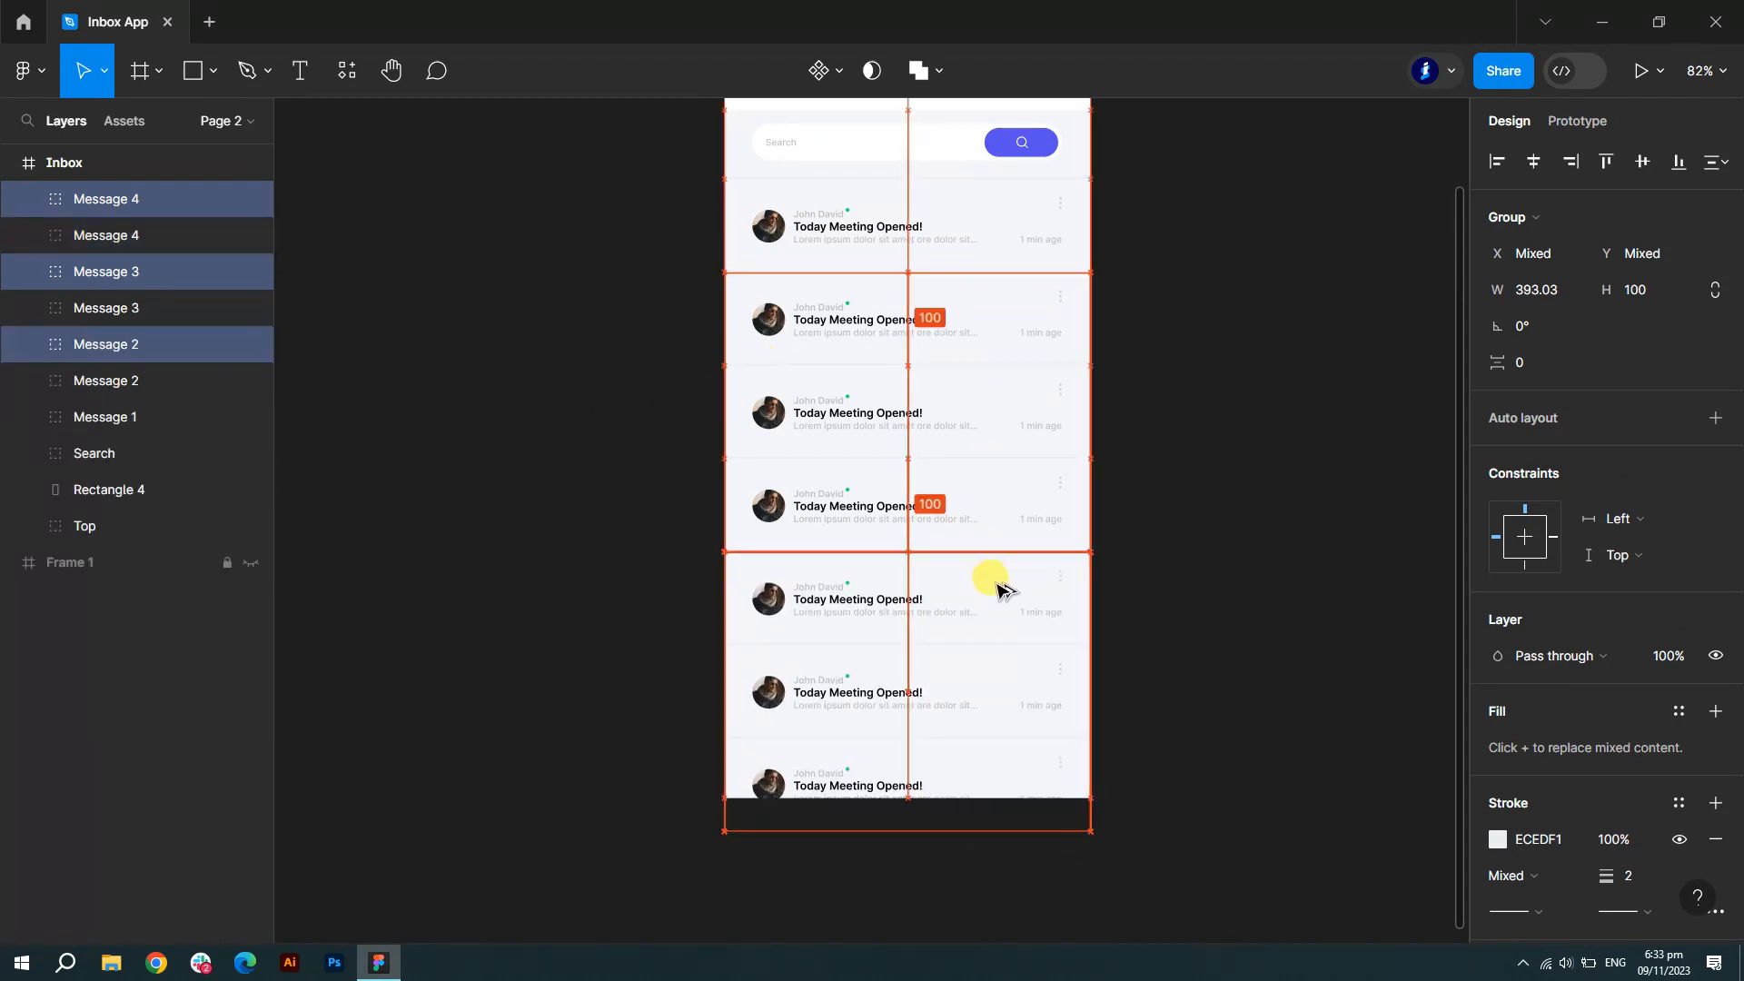
click(1197, 601)
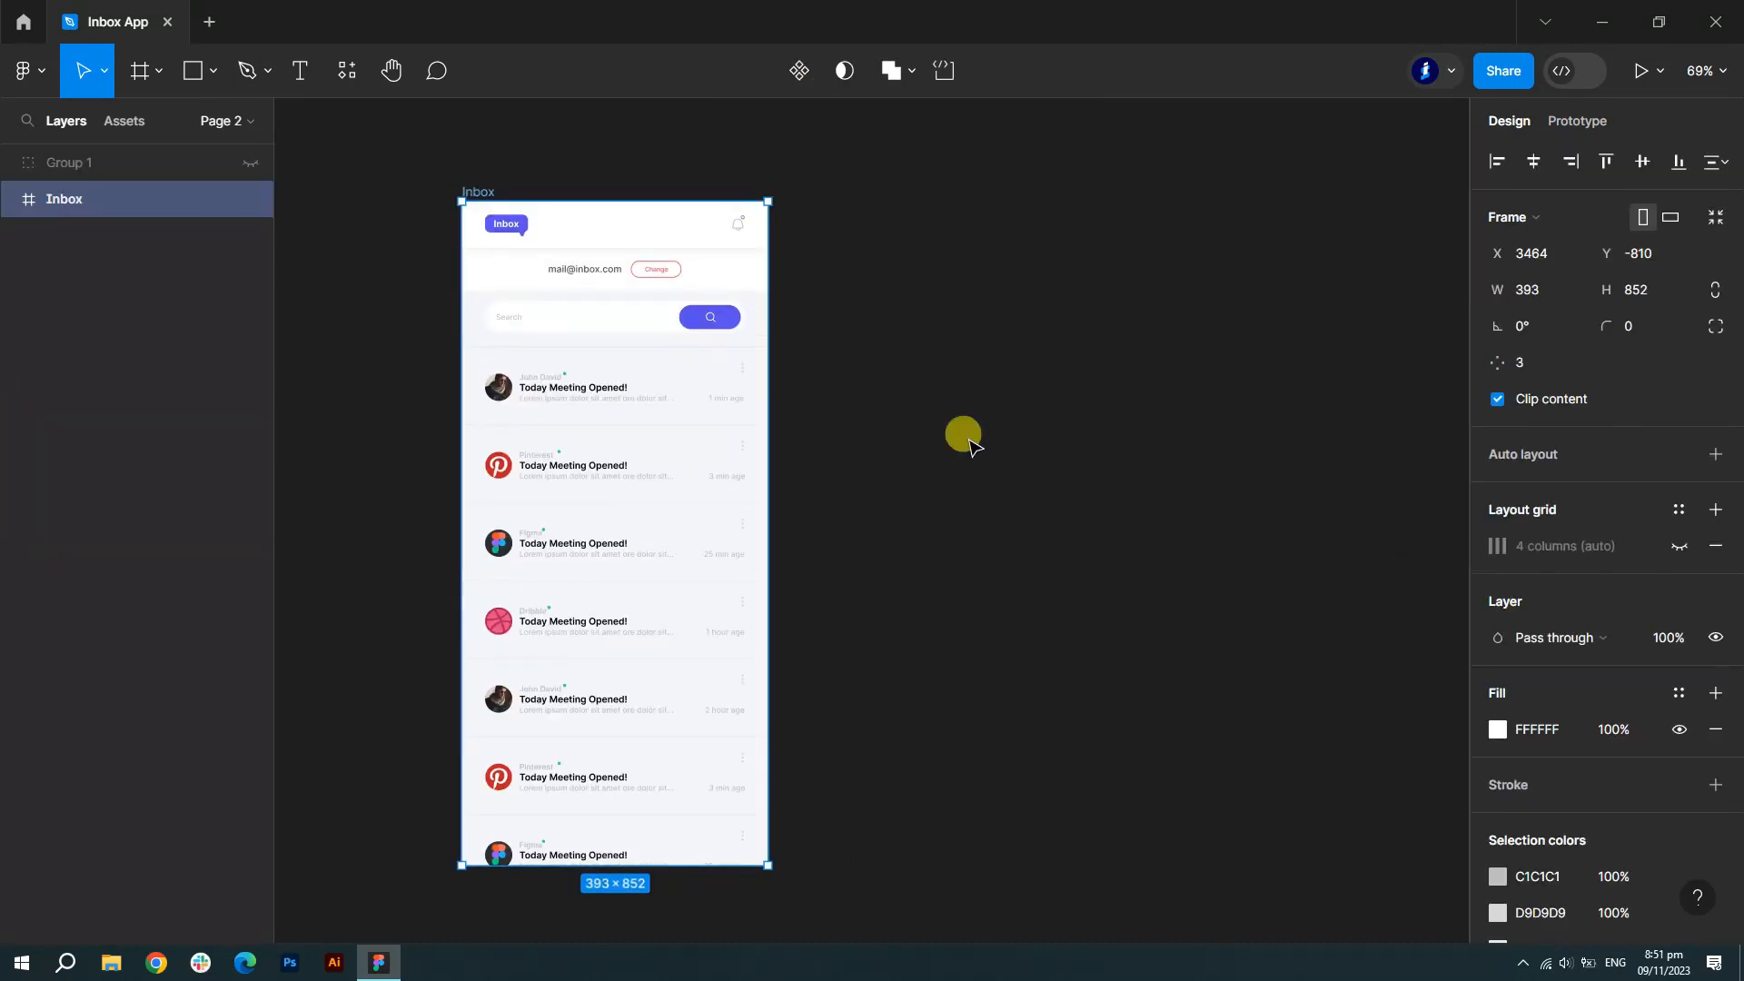
- Duplicate the Inbox frame and delete the copy's messages, search bar and Rectangle 4
mouse_move(943, 372)
mouse_down()
mouse_move(969, 371)
mouse_move(949, 373)
mouse_up()
click(9, 235)
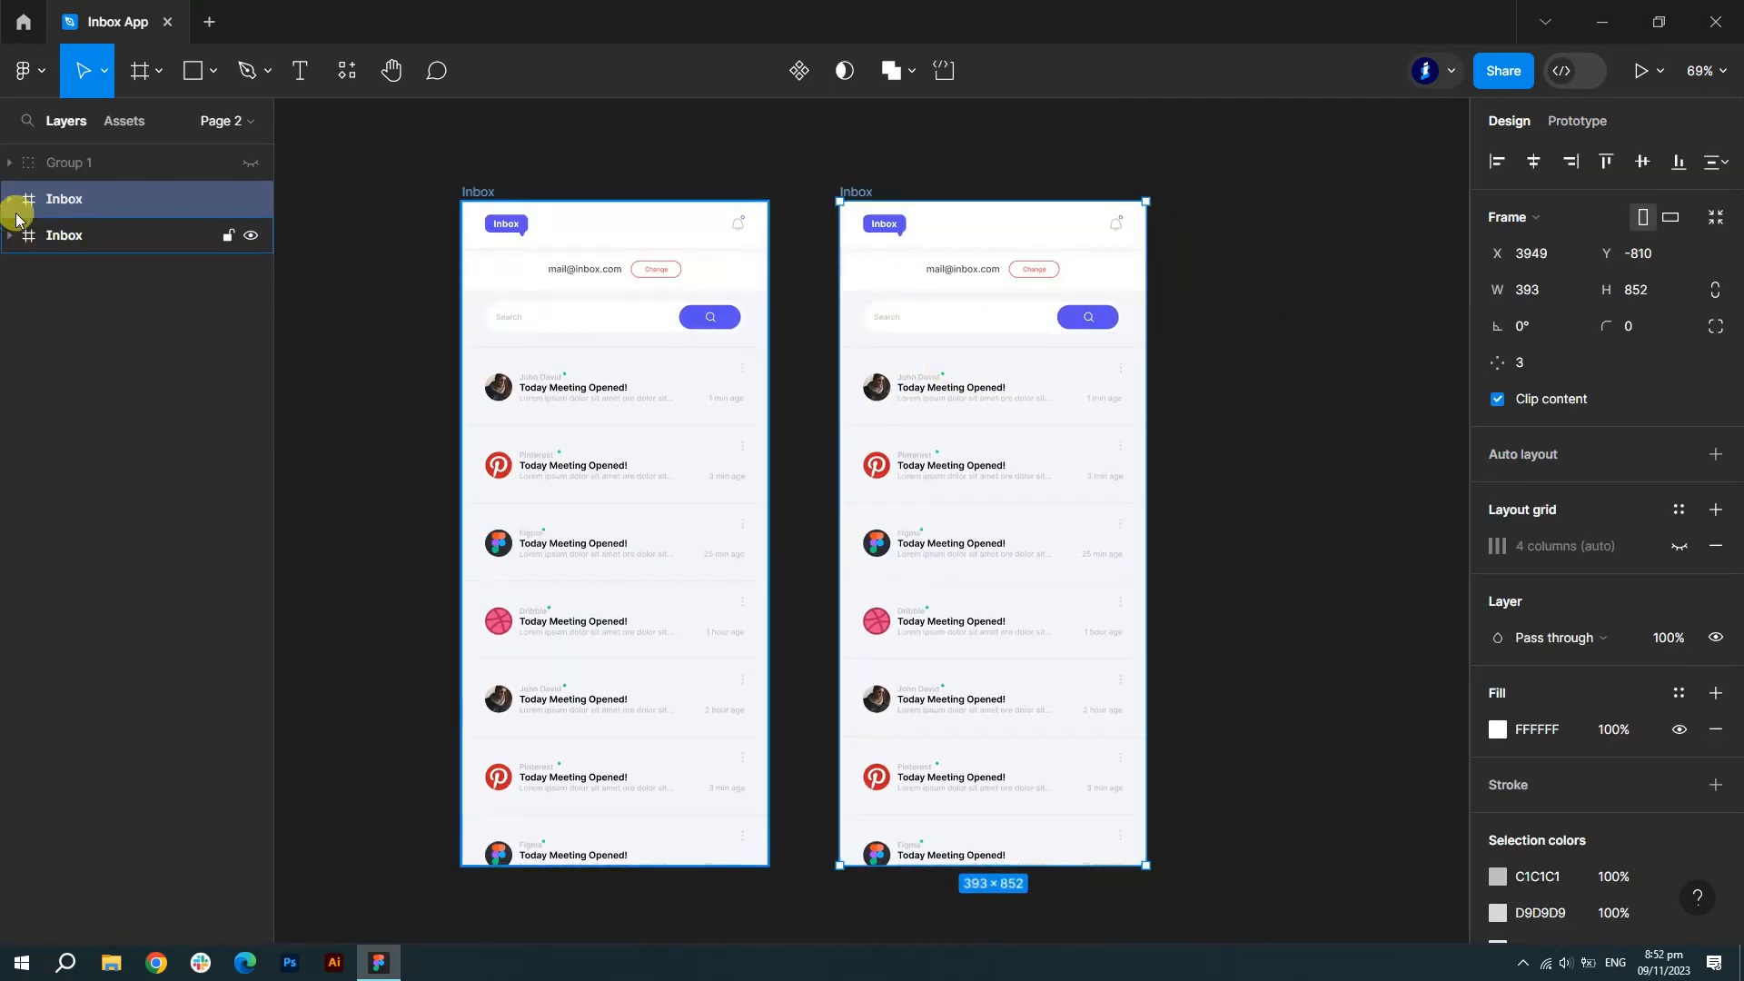
click(66, 234)
click(8, 199)
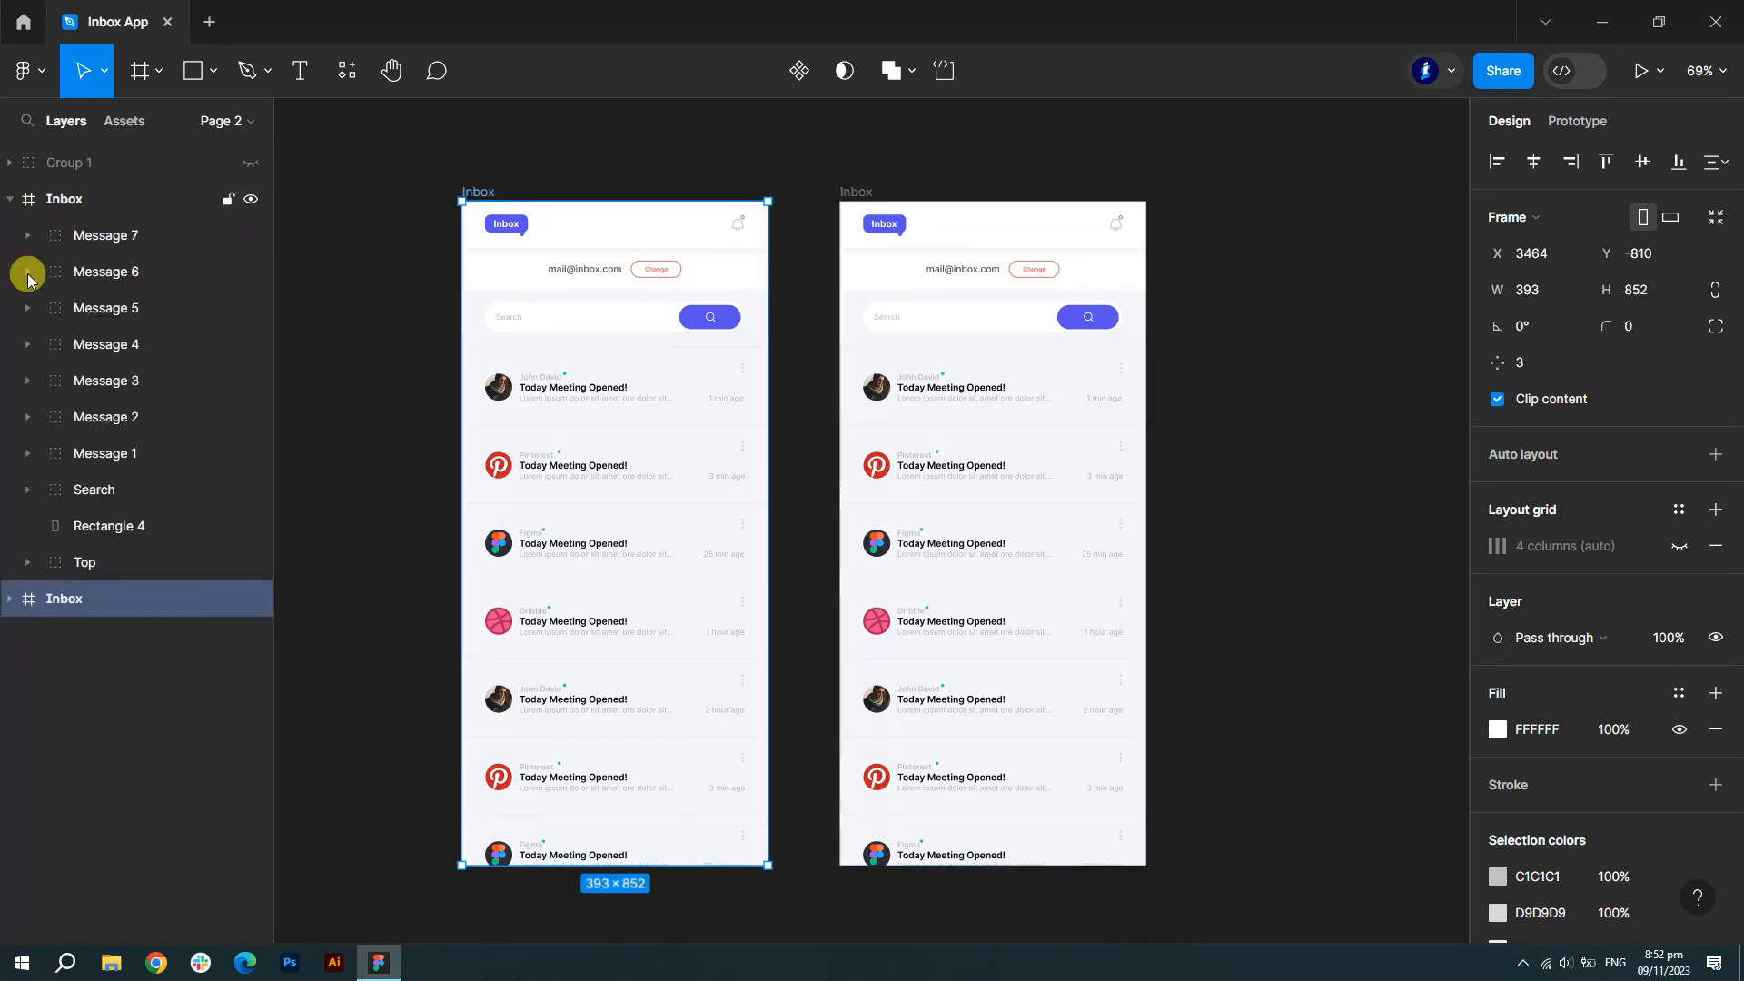
click(113, 452)
shift+click(100, 416)
shift+click(98, 490)
shift+click(101, 344)
shift+click(107, 273)
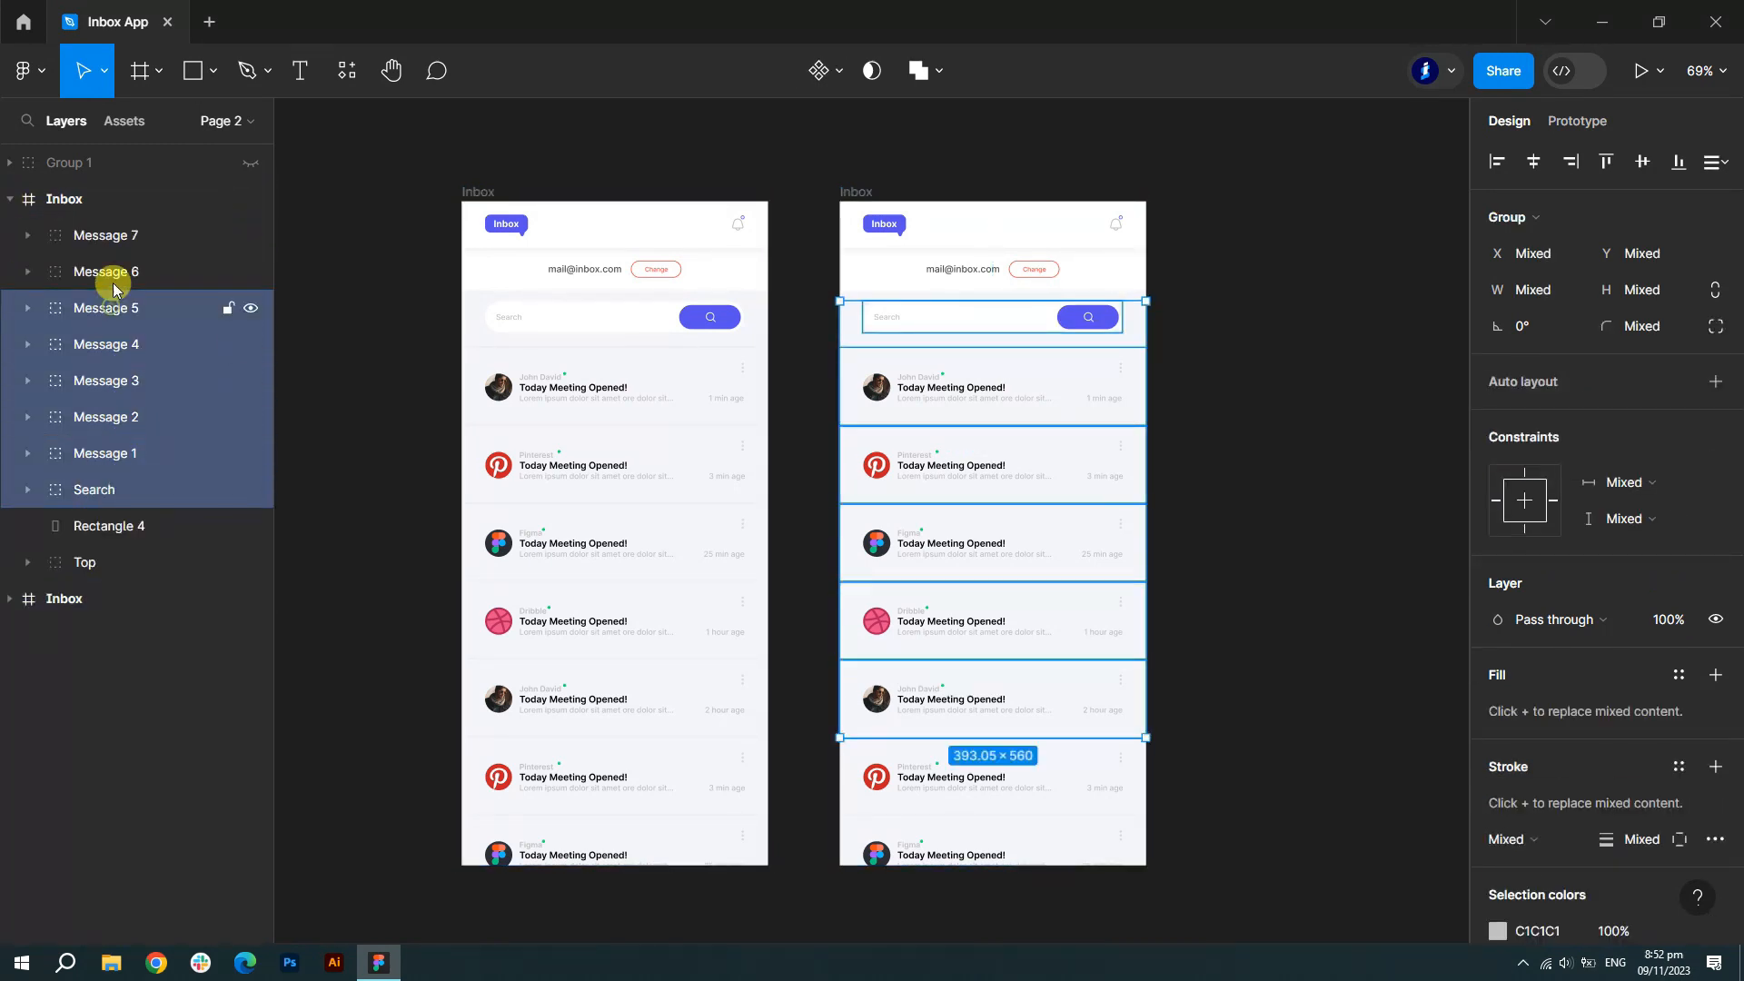
shift+click(106, 235)
shift+click(106, 536)
key(Delete)
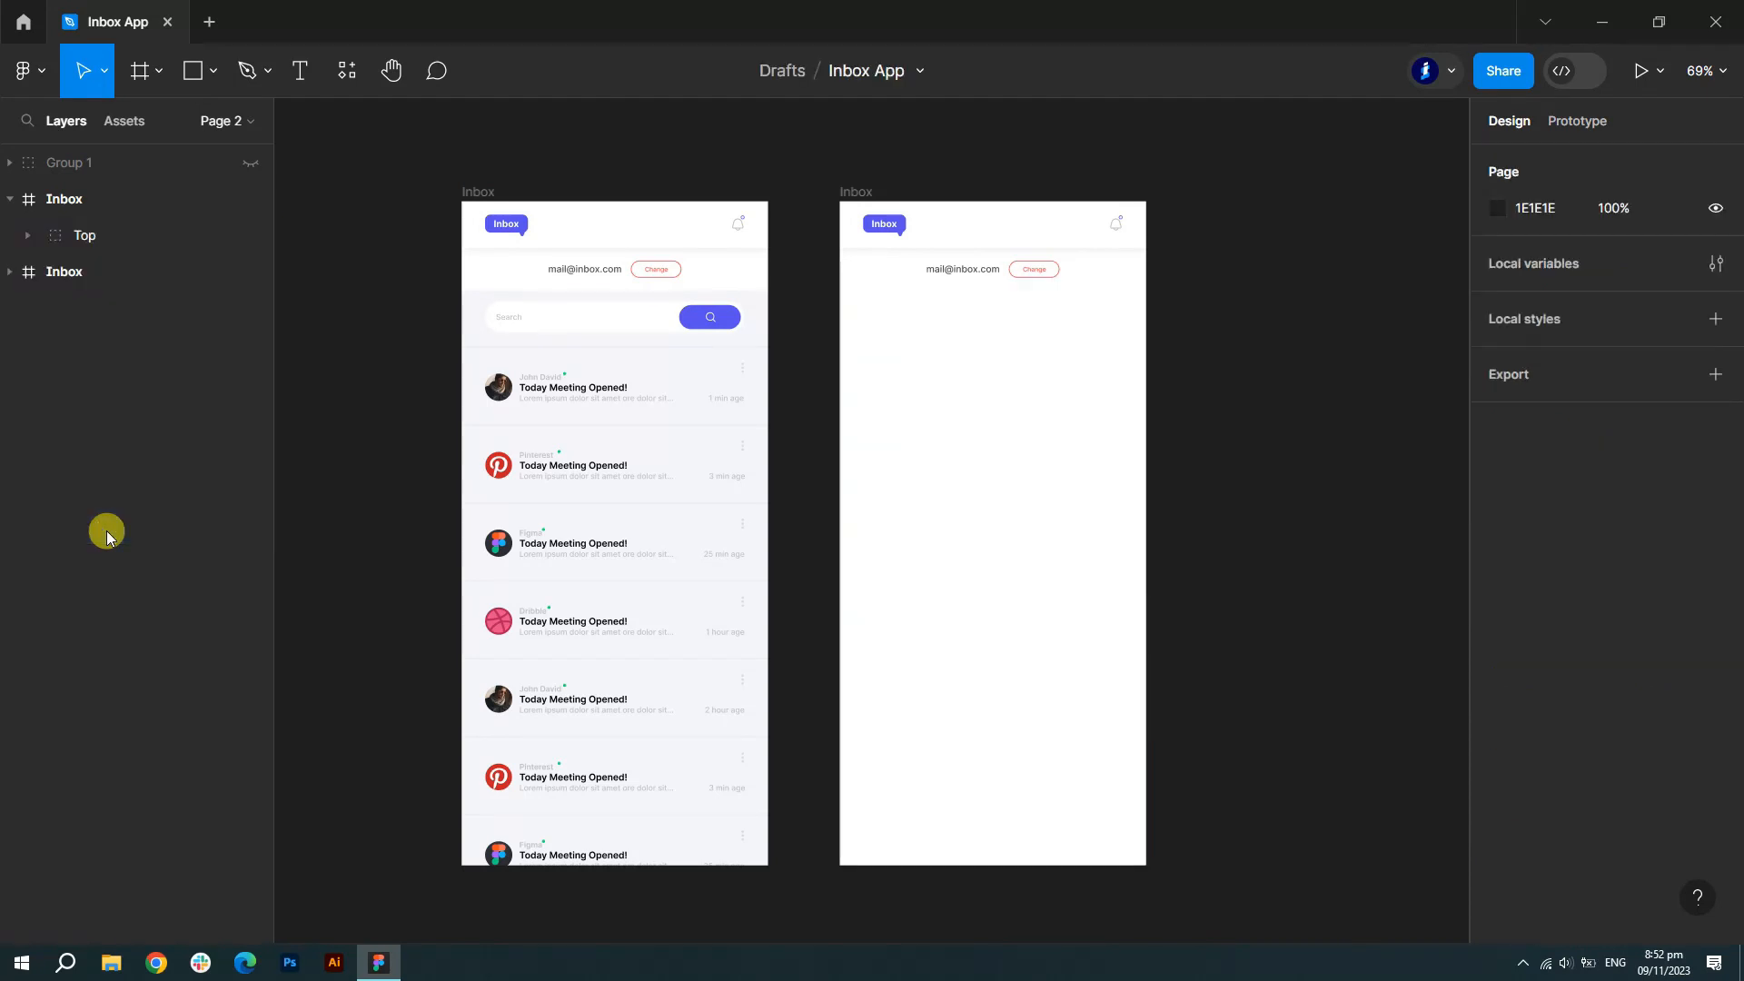
- Delete the mail address row from the copy and rename the frame 'Detail'
click(26, 236)
click(121, 272)
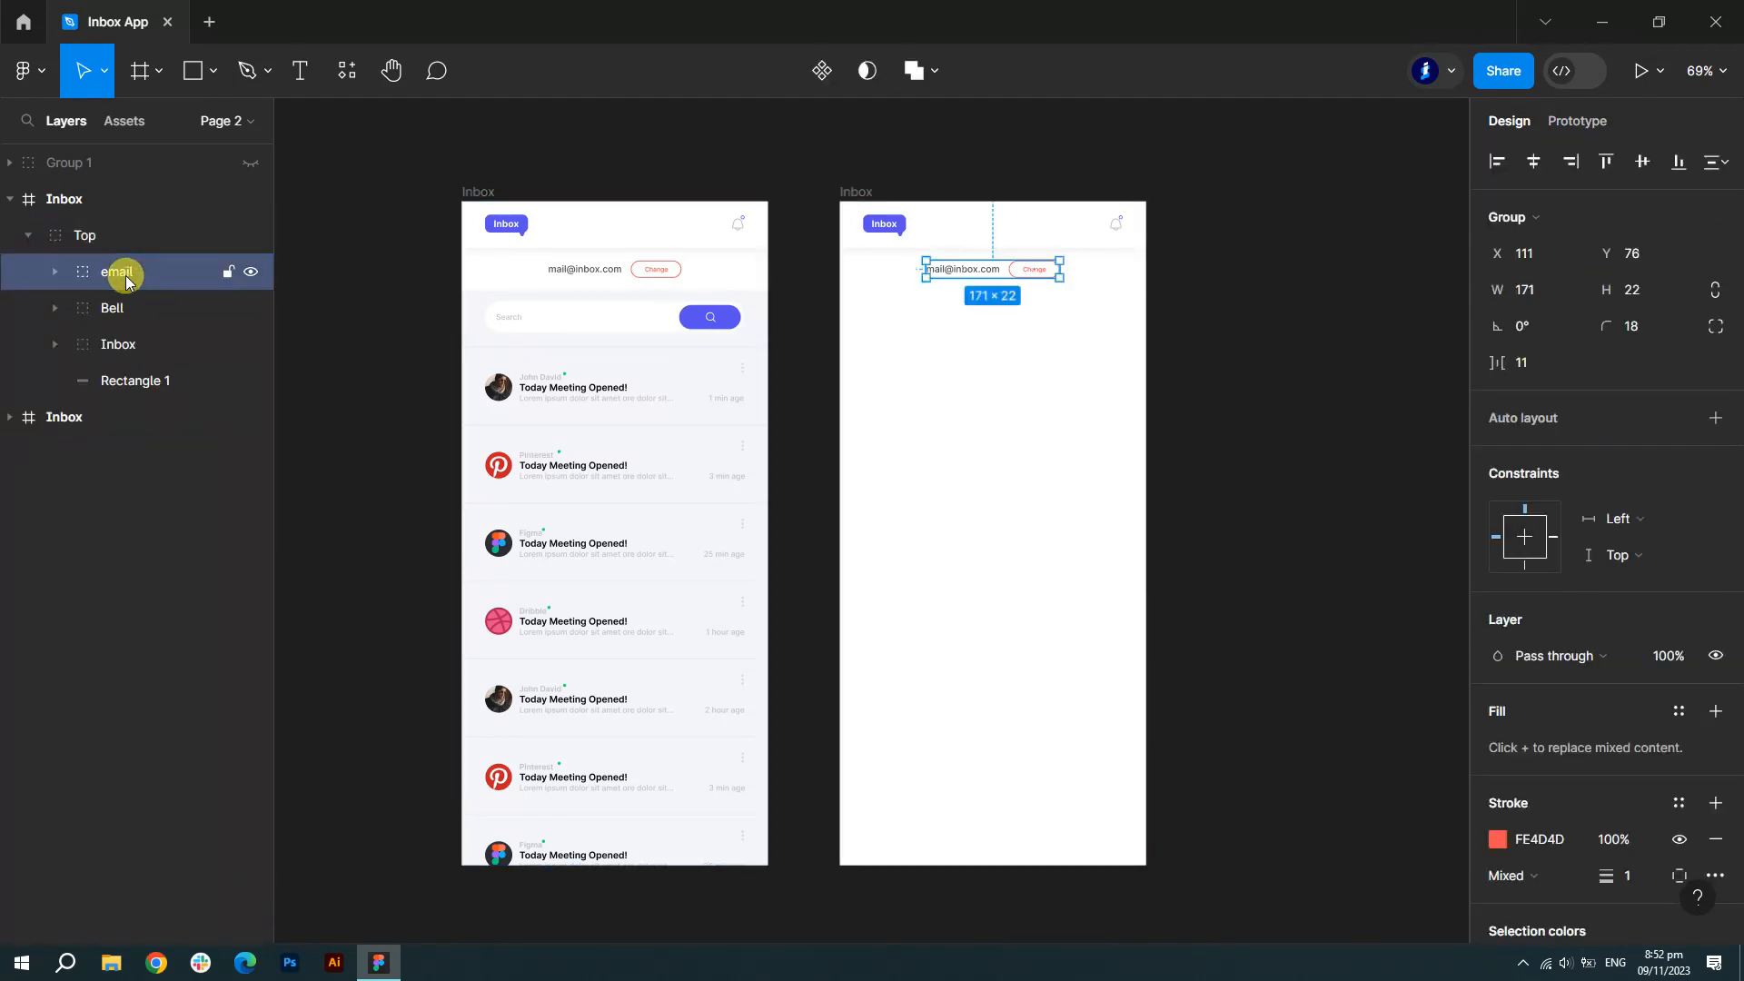
key(Delete)
click(32, 235)
click(32, 236)
click(83, 198)
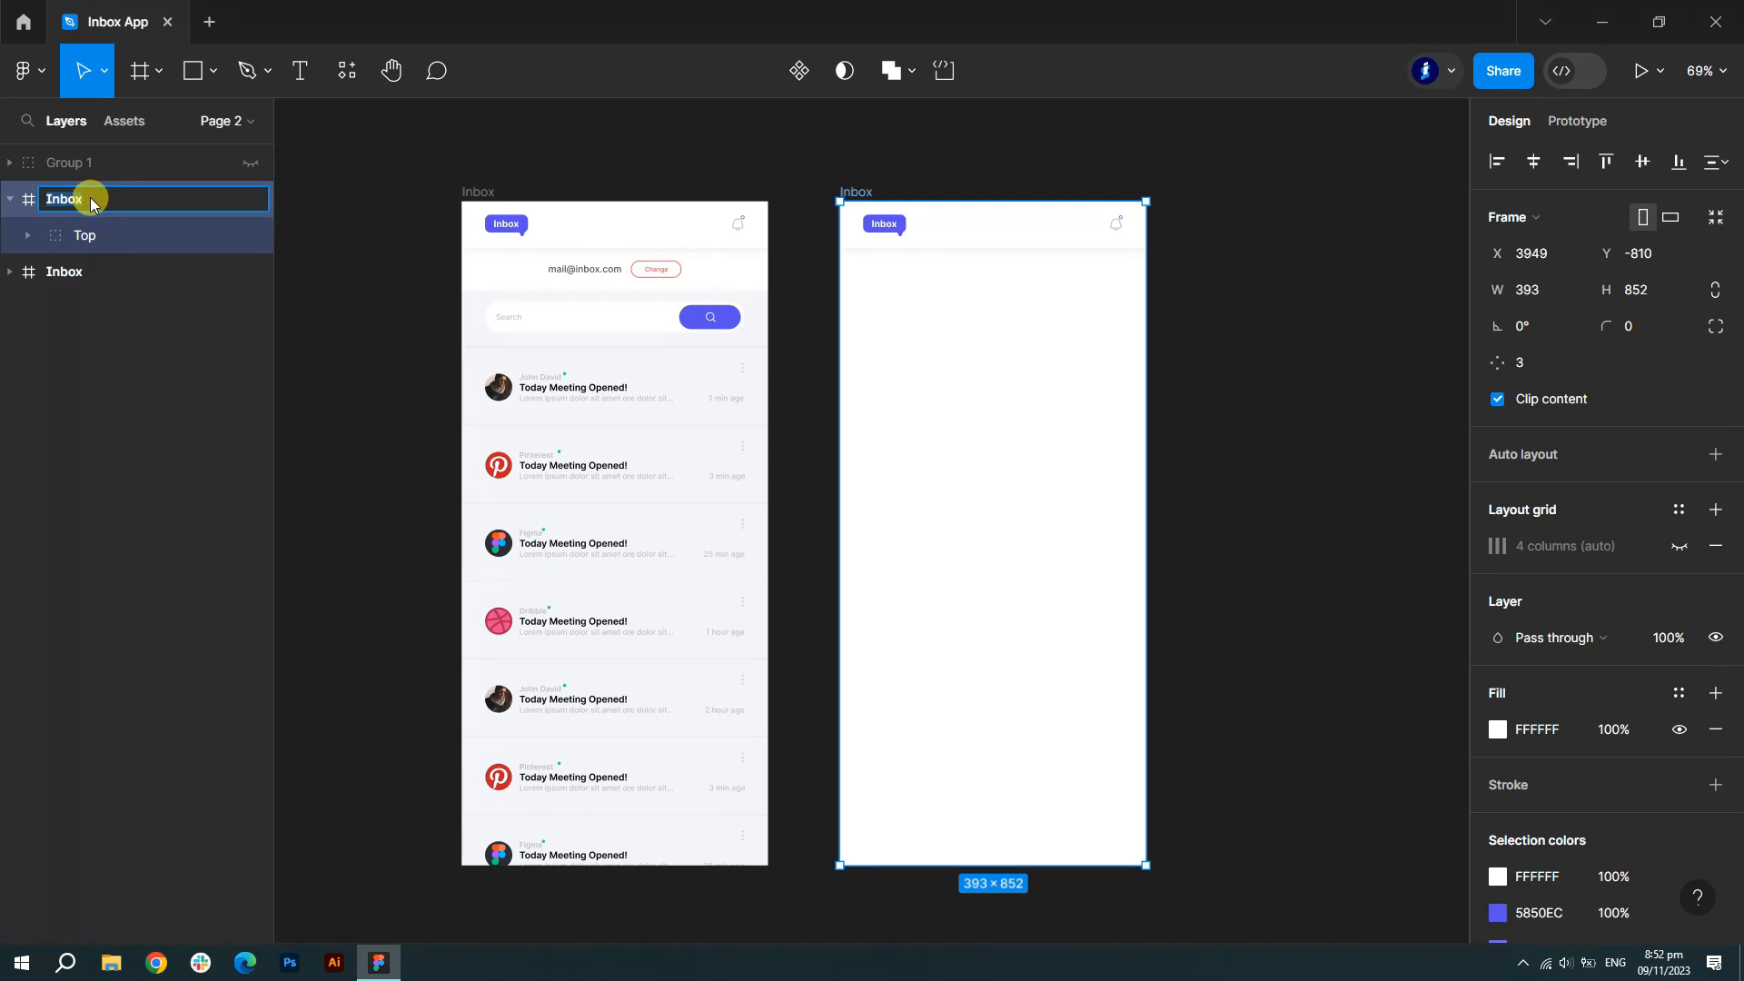
text(Detail)
click(358, 405)
- Draw a short arrow under the top bar with width 1, rotation 180°, and a 1 px C1C1C1 stroke
scroll(1134, 325, up, 5)
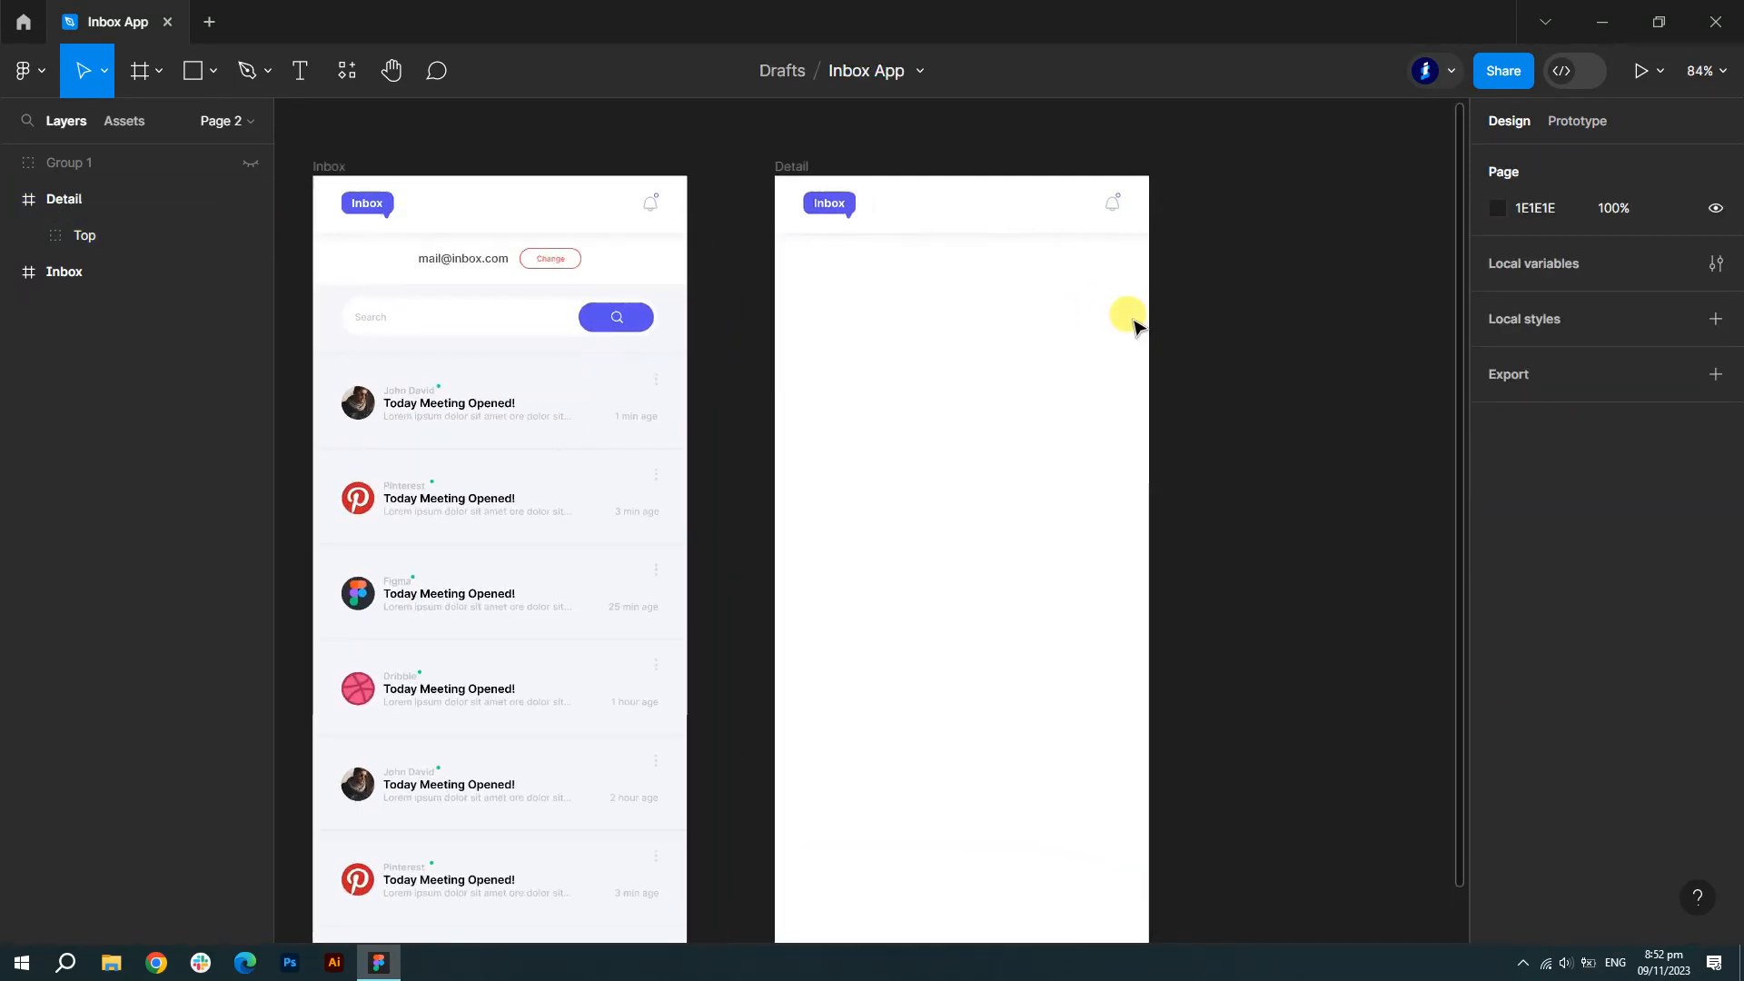
click(215, 71)
click(127, 177)
scroll(728, 207, up, 10)
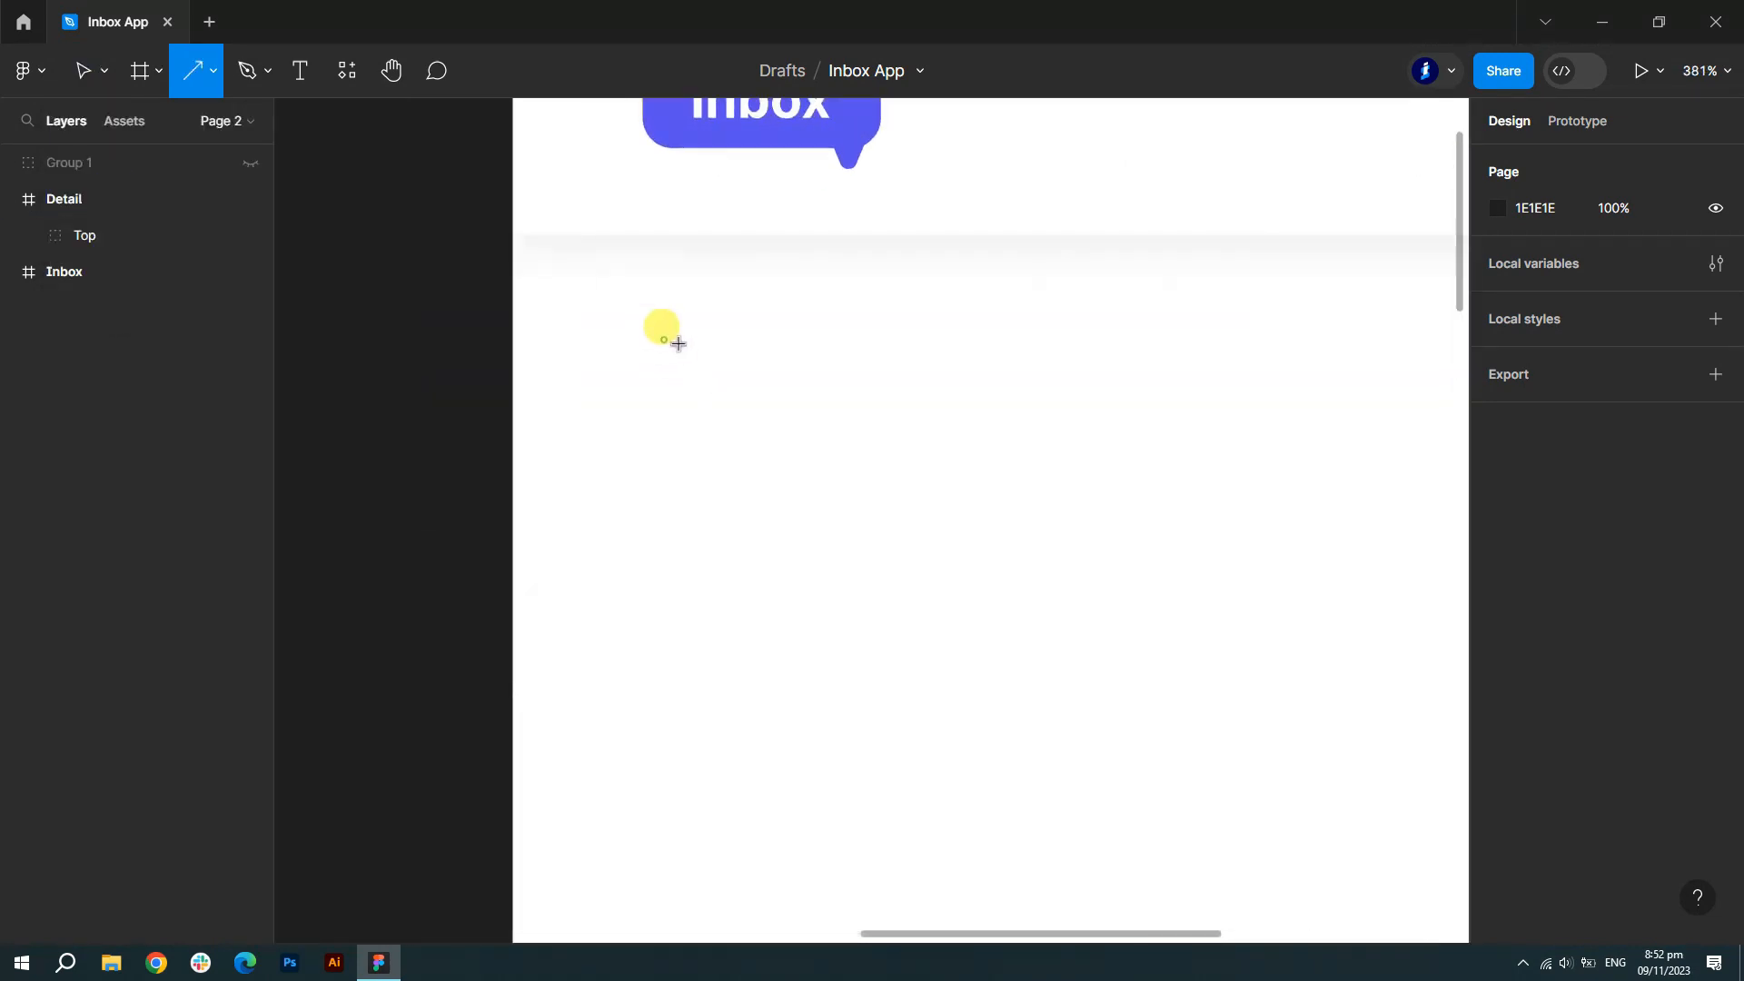
drag(679, 343, 708, 339)
click(1541, 261)
text(1)
click(1529, 293)
text(18)
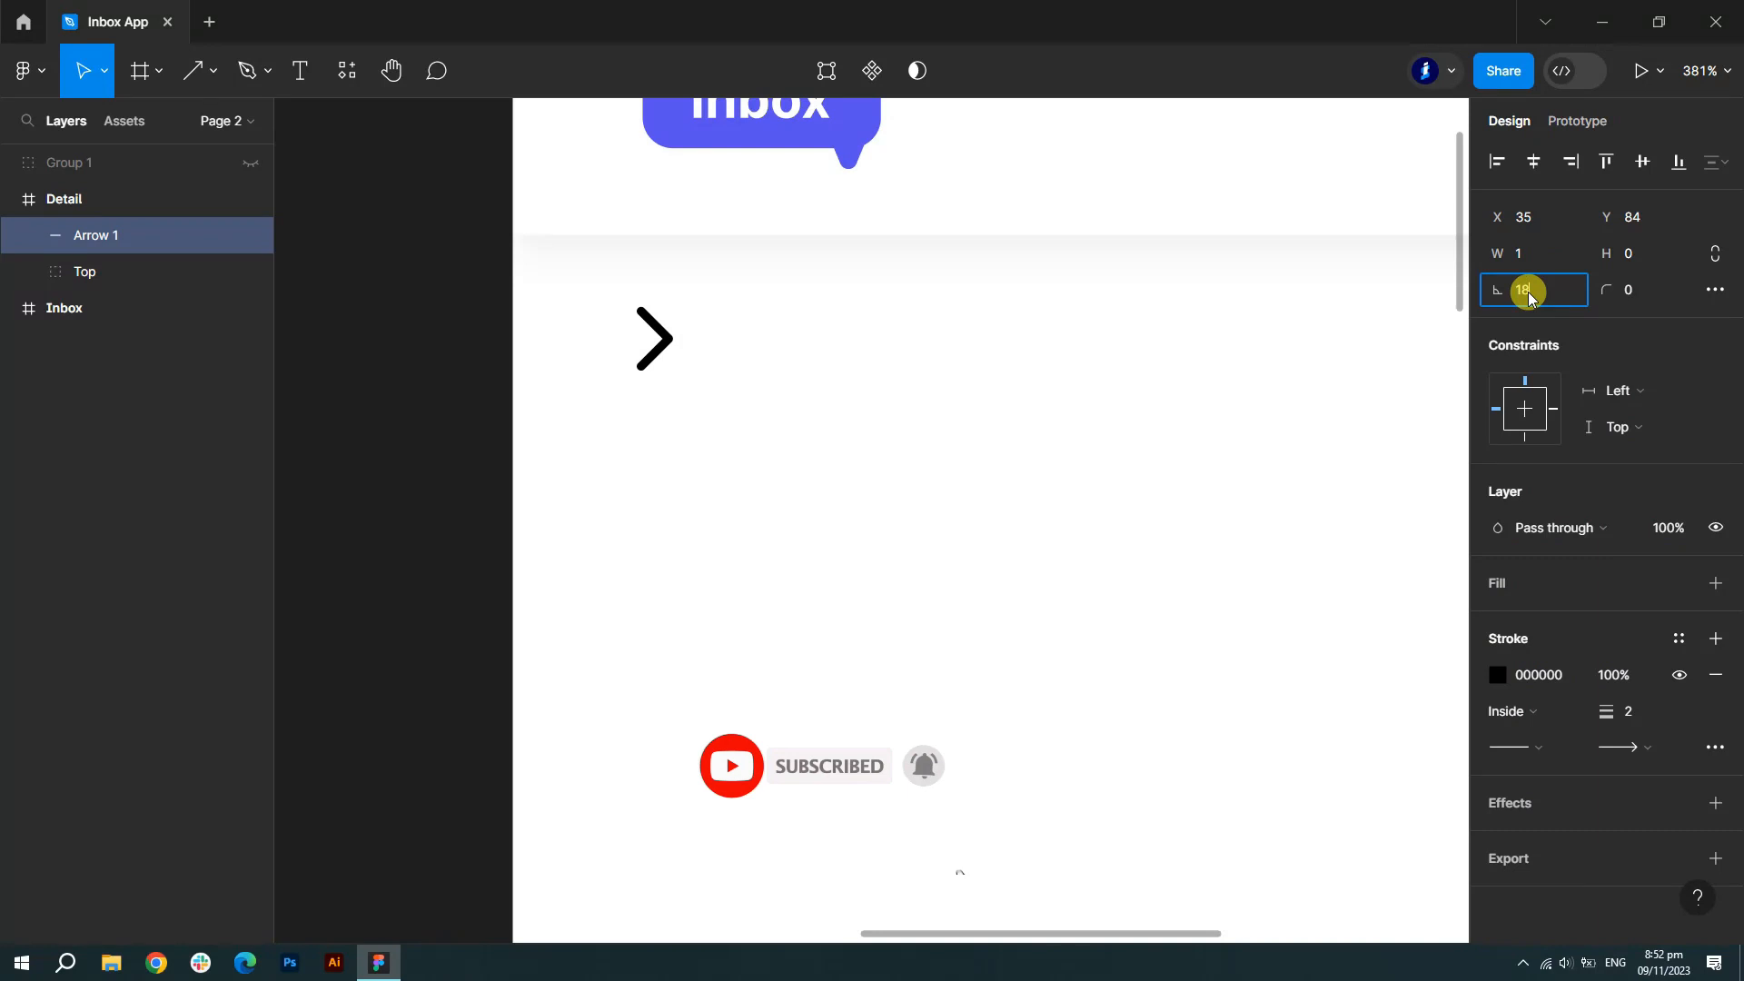
text(0)
key(Return)
click(1628, 711)
text(1)
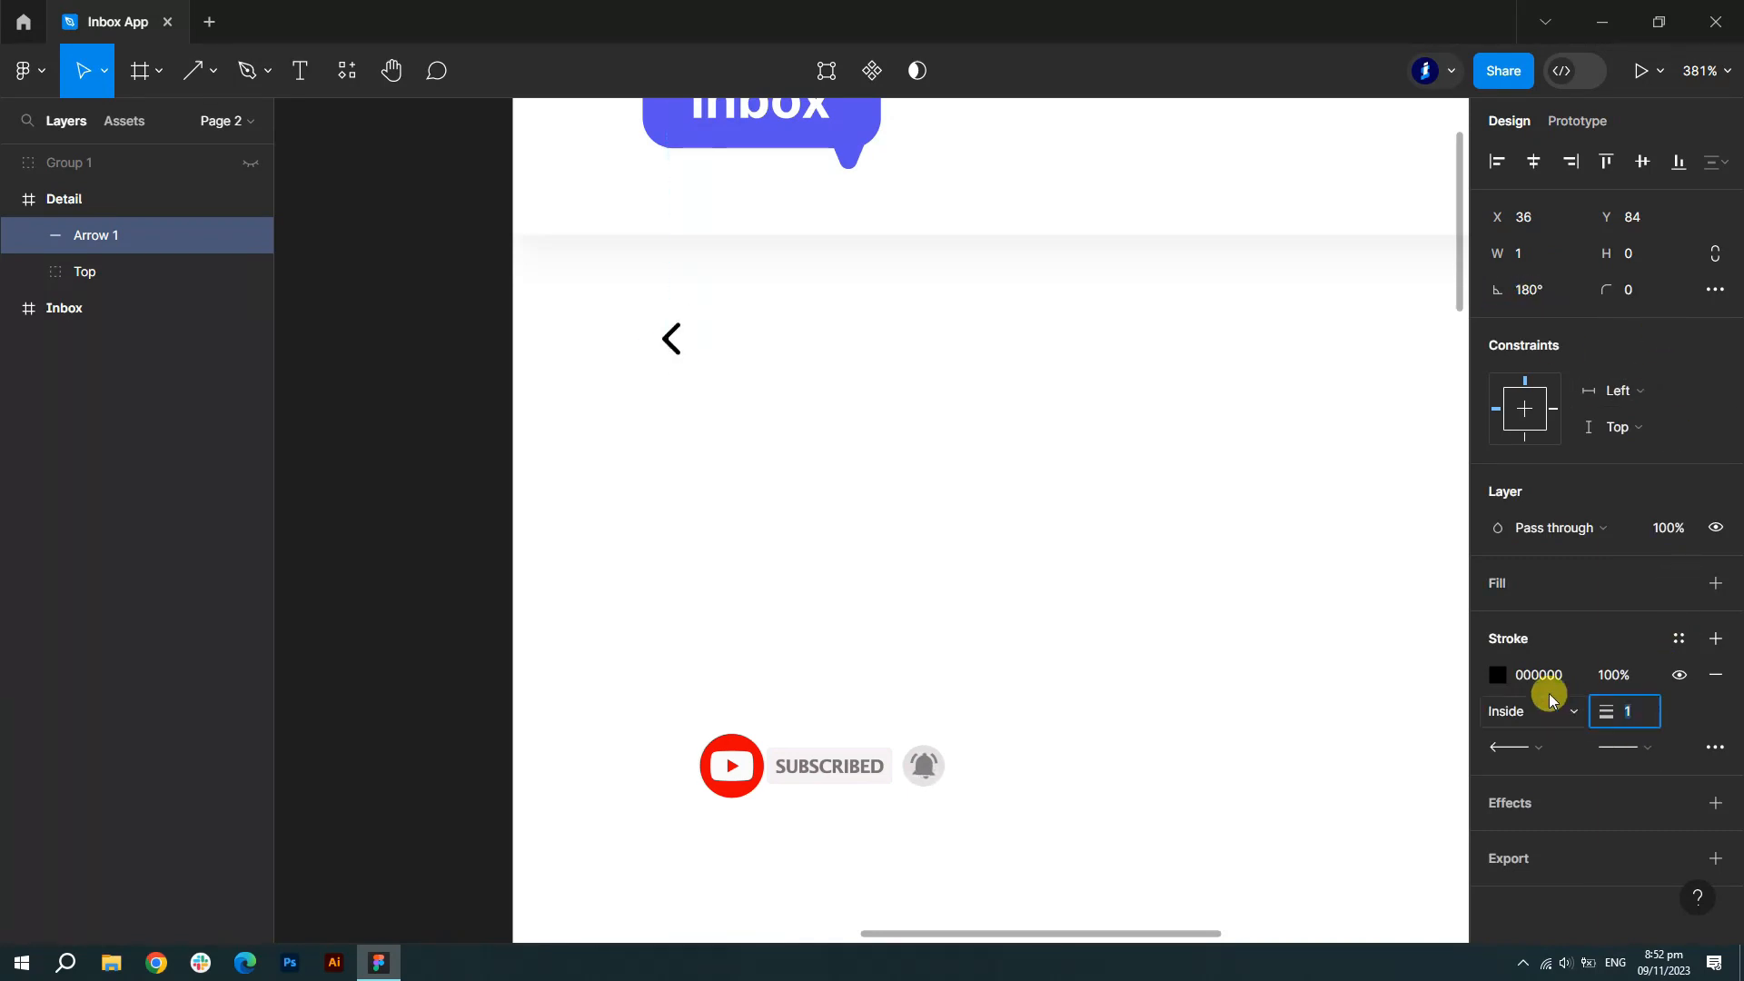
click(1498, 675)
click(1228, 815)
click(1444, 281)
- Add light-grey C1C1C1 'Back' text in Medium weight beside the arrow
click(308, 61)
click(726, 314)
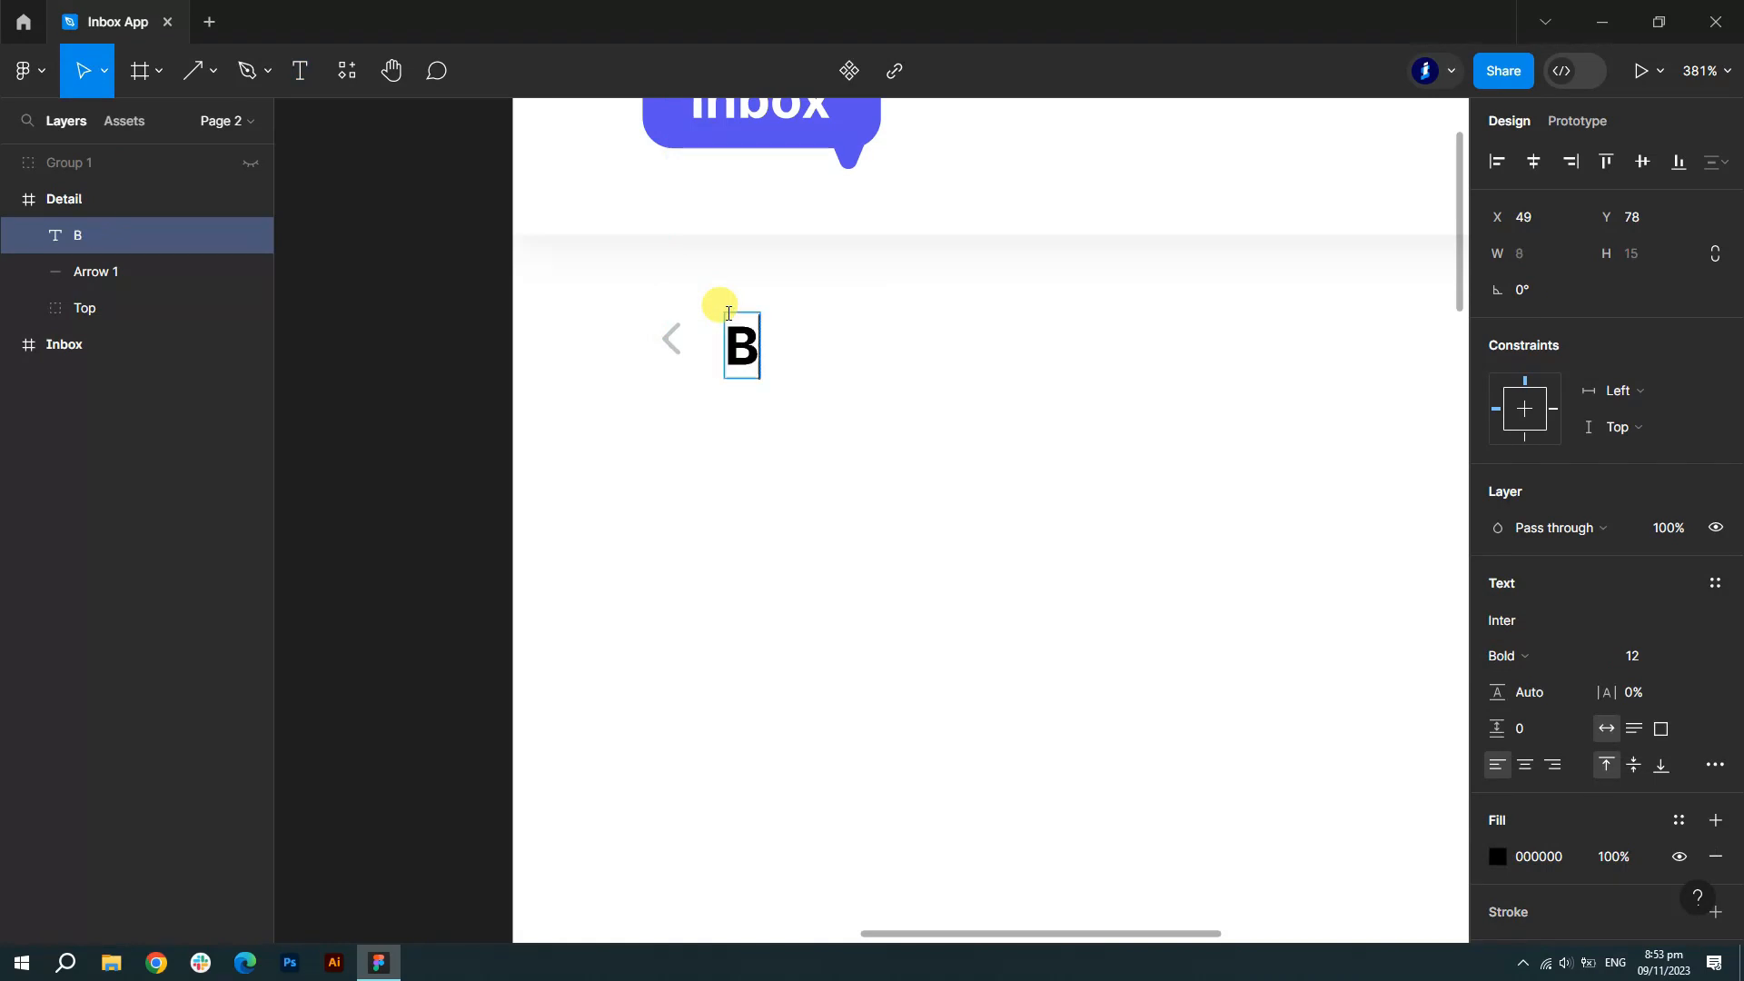
key(ctrl+a)
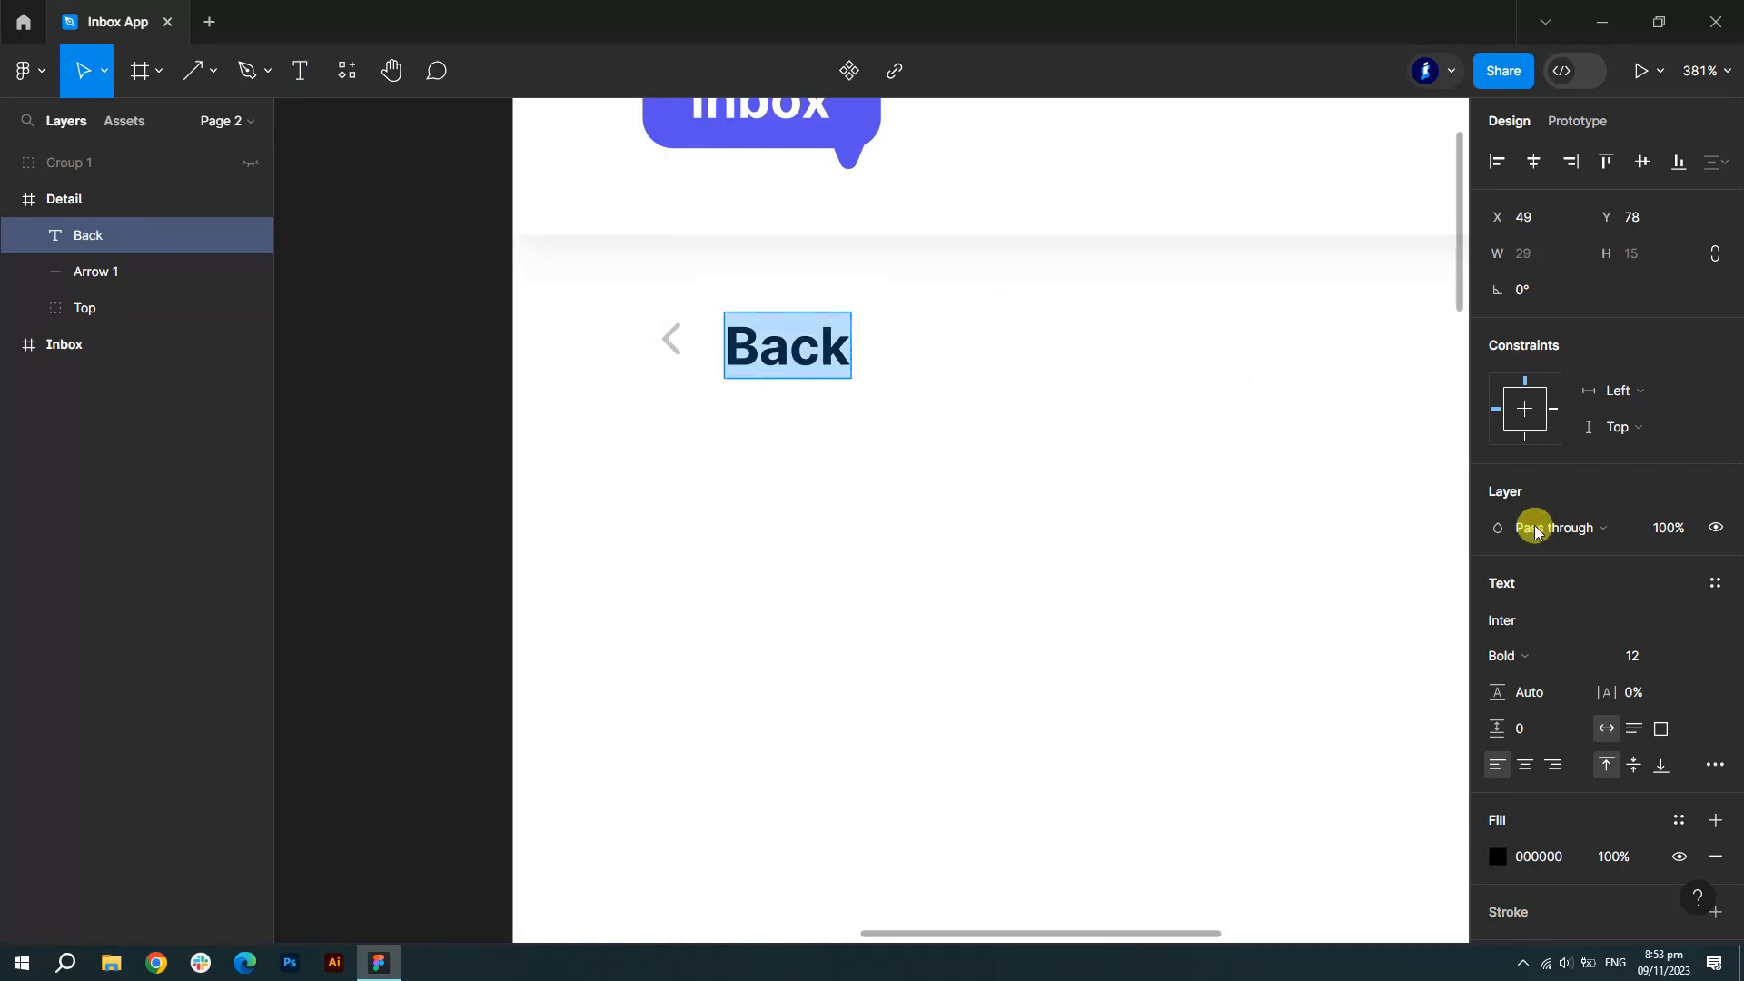
click(1603, 654)
click(1586, 515)
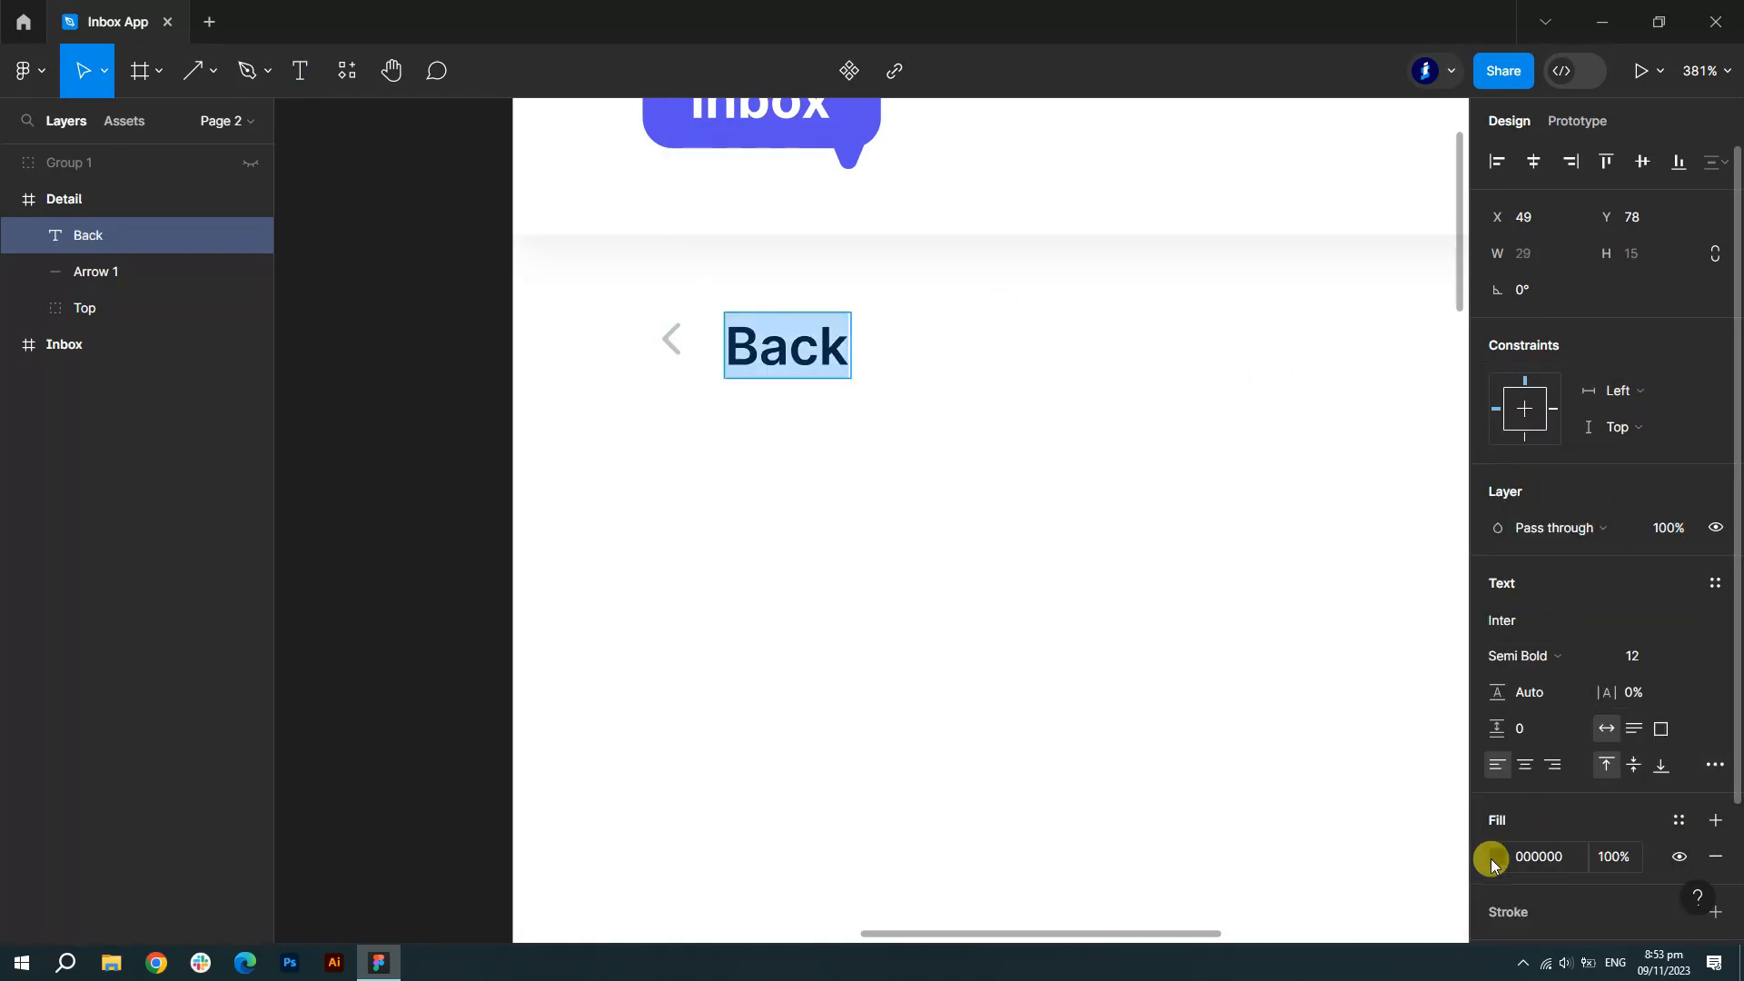
click(1494, 856)
click(1225, 817)
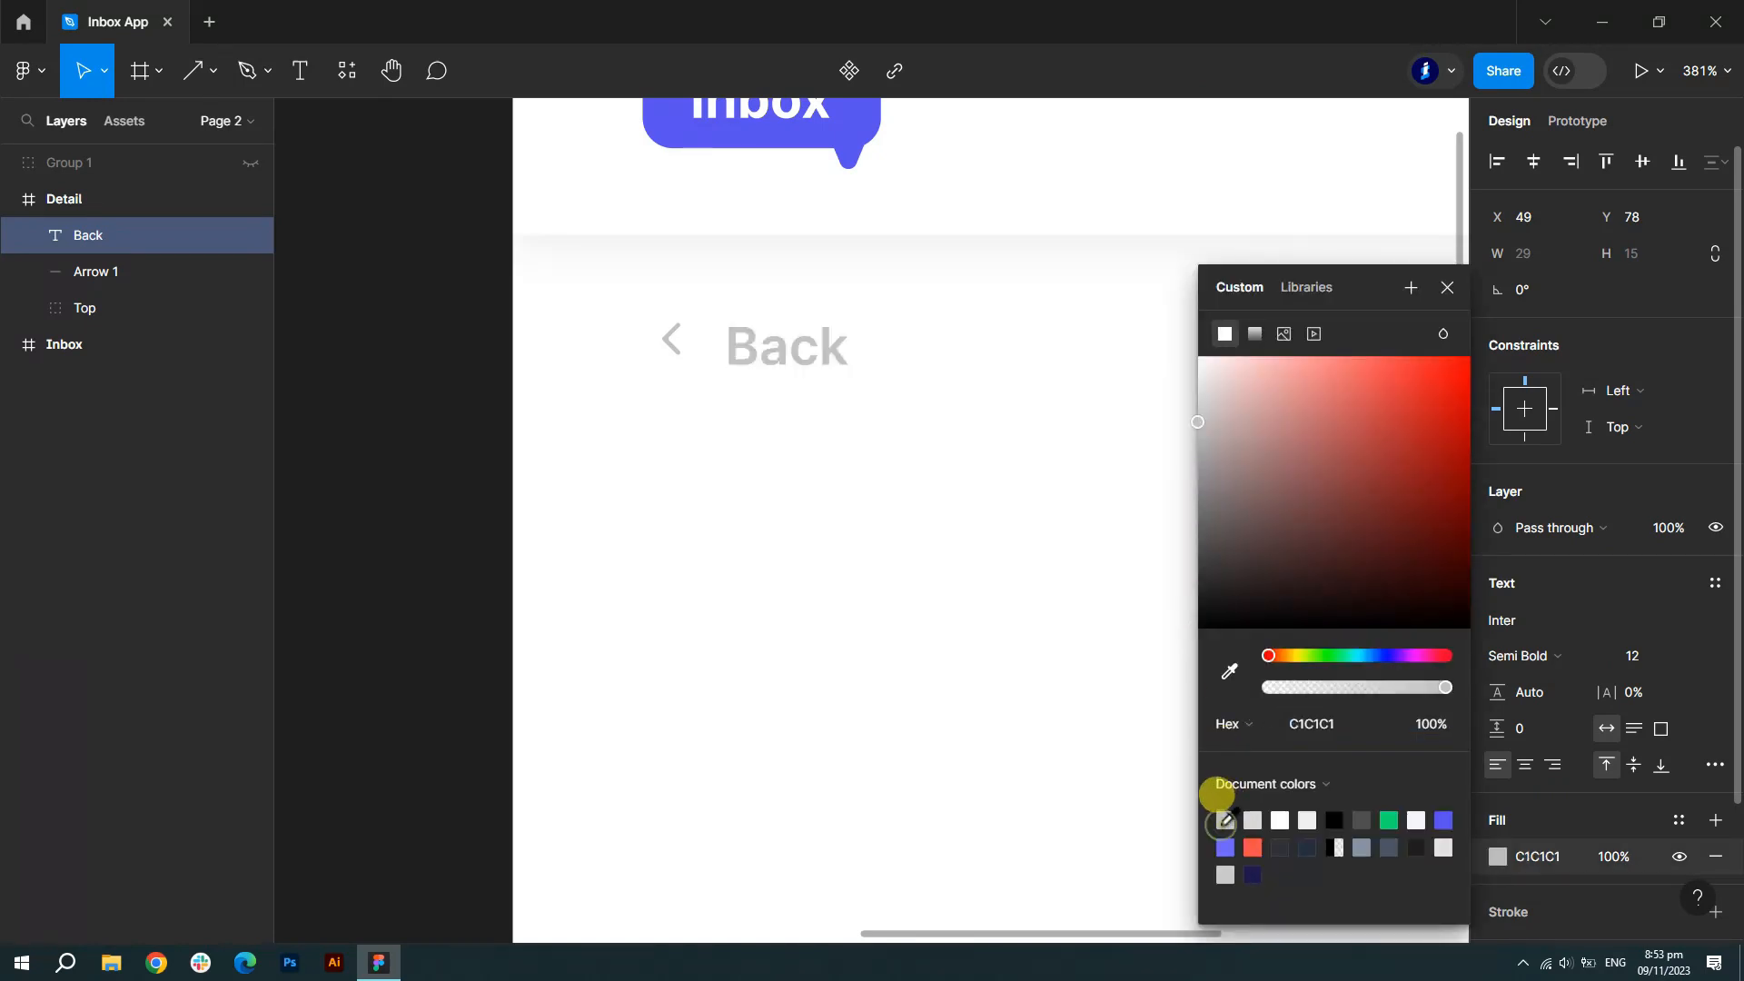
click(1446, 289)
click(1599, 654)
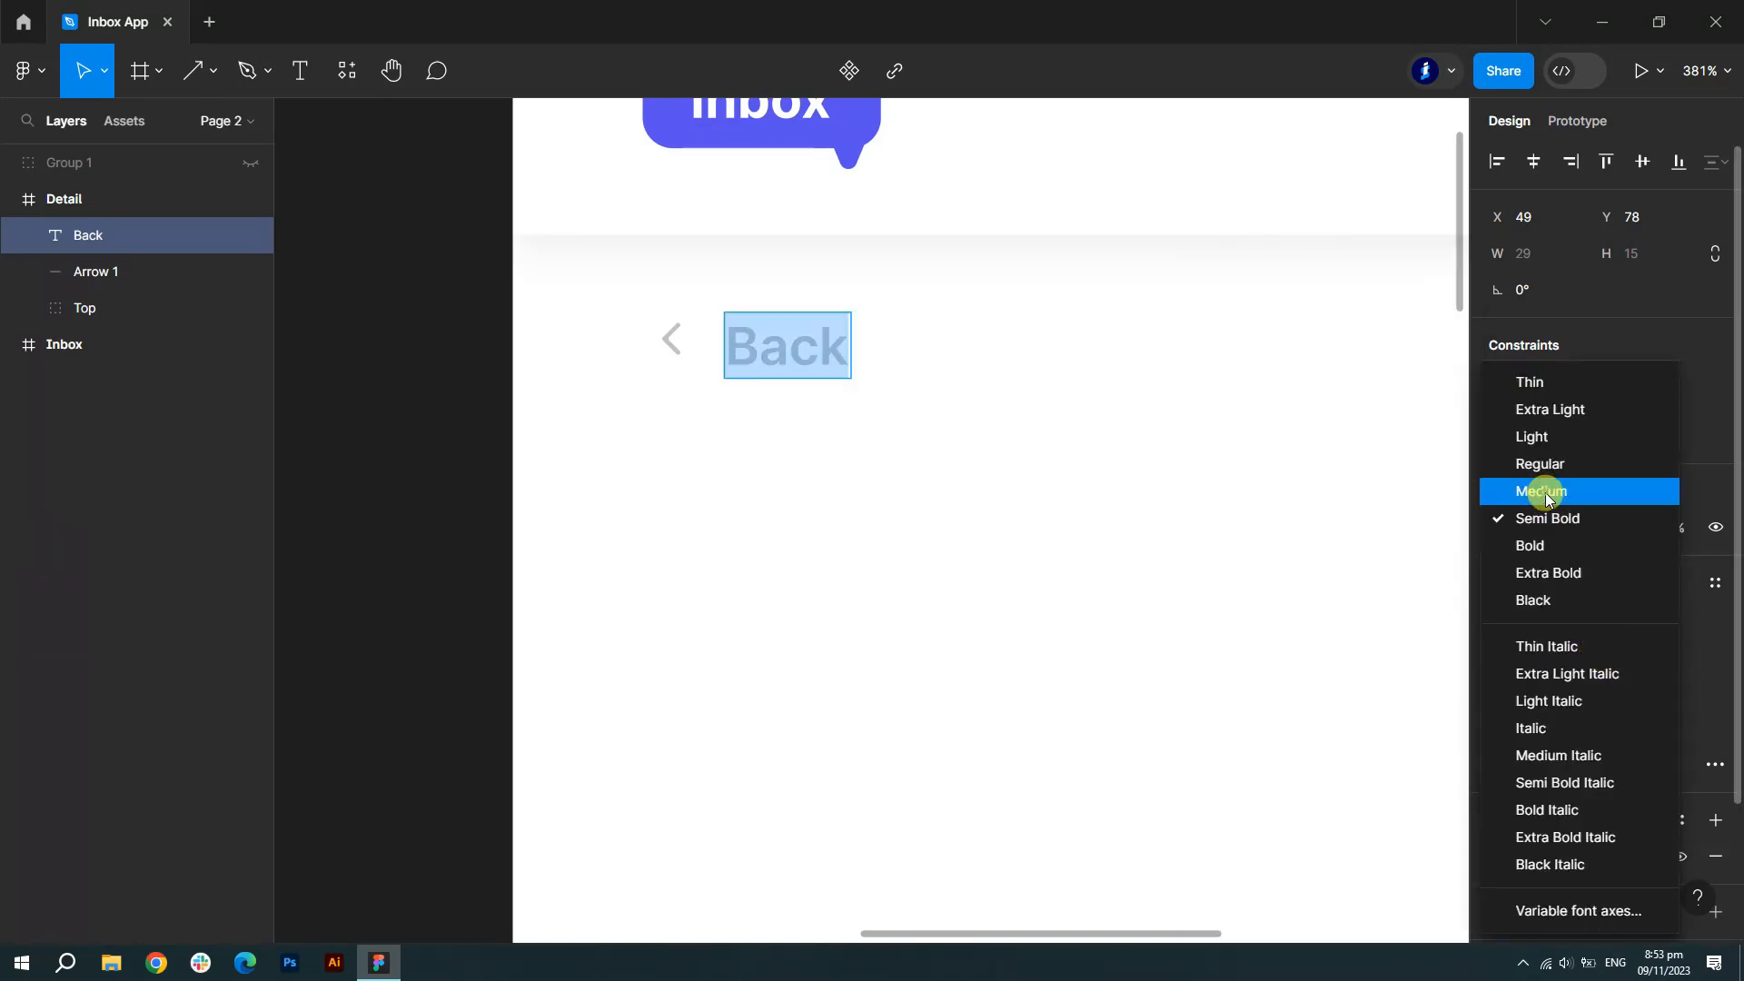
click(1570, 490)
drag(811, 366, 768, 346)
- Align the arrow and Back text, group them, and name the group Back
shift+click(58, 272)
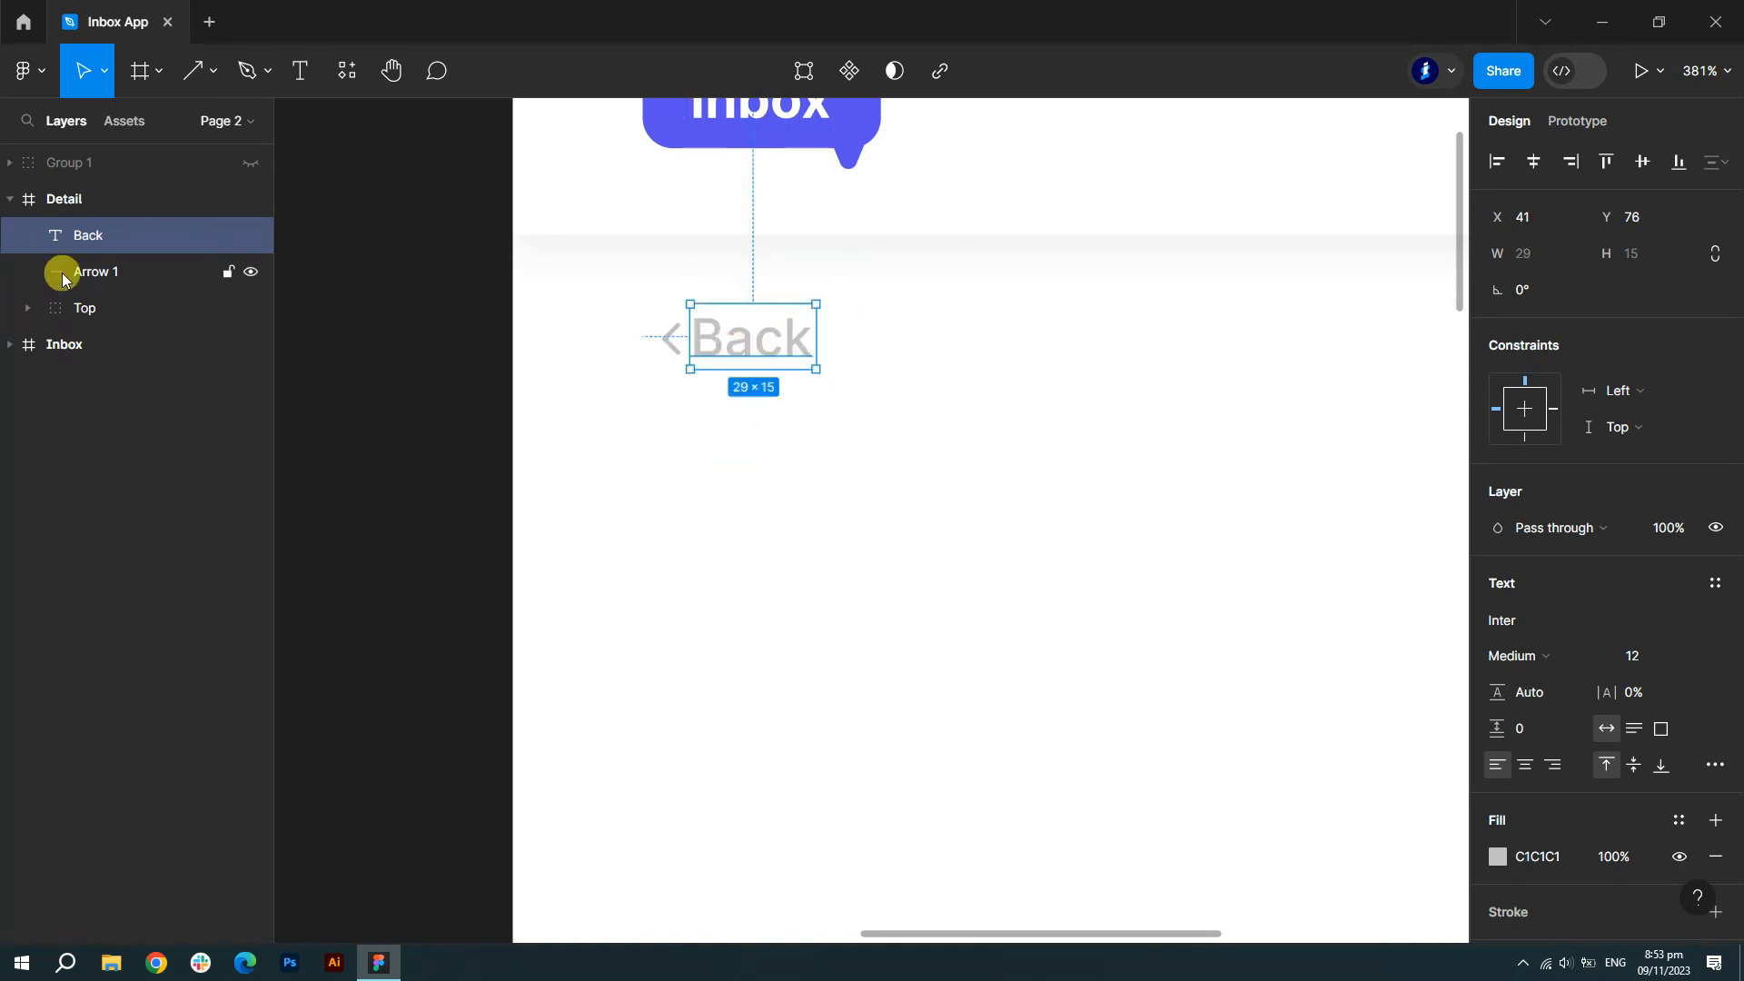
key(Down)
key(Down)
key(Down)
key(Down)
key(Down)
key(Down)
drag(739, 373, 712, 360)
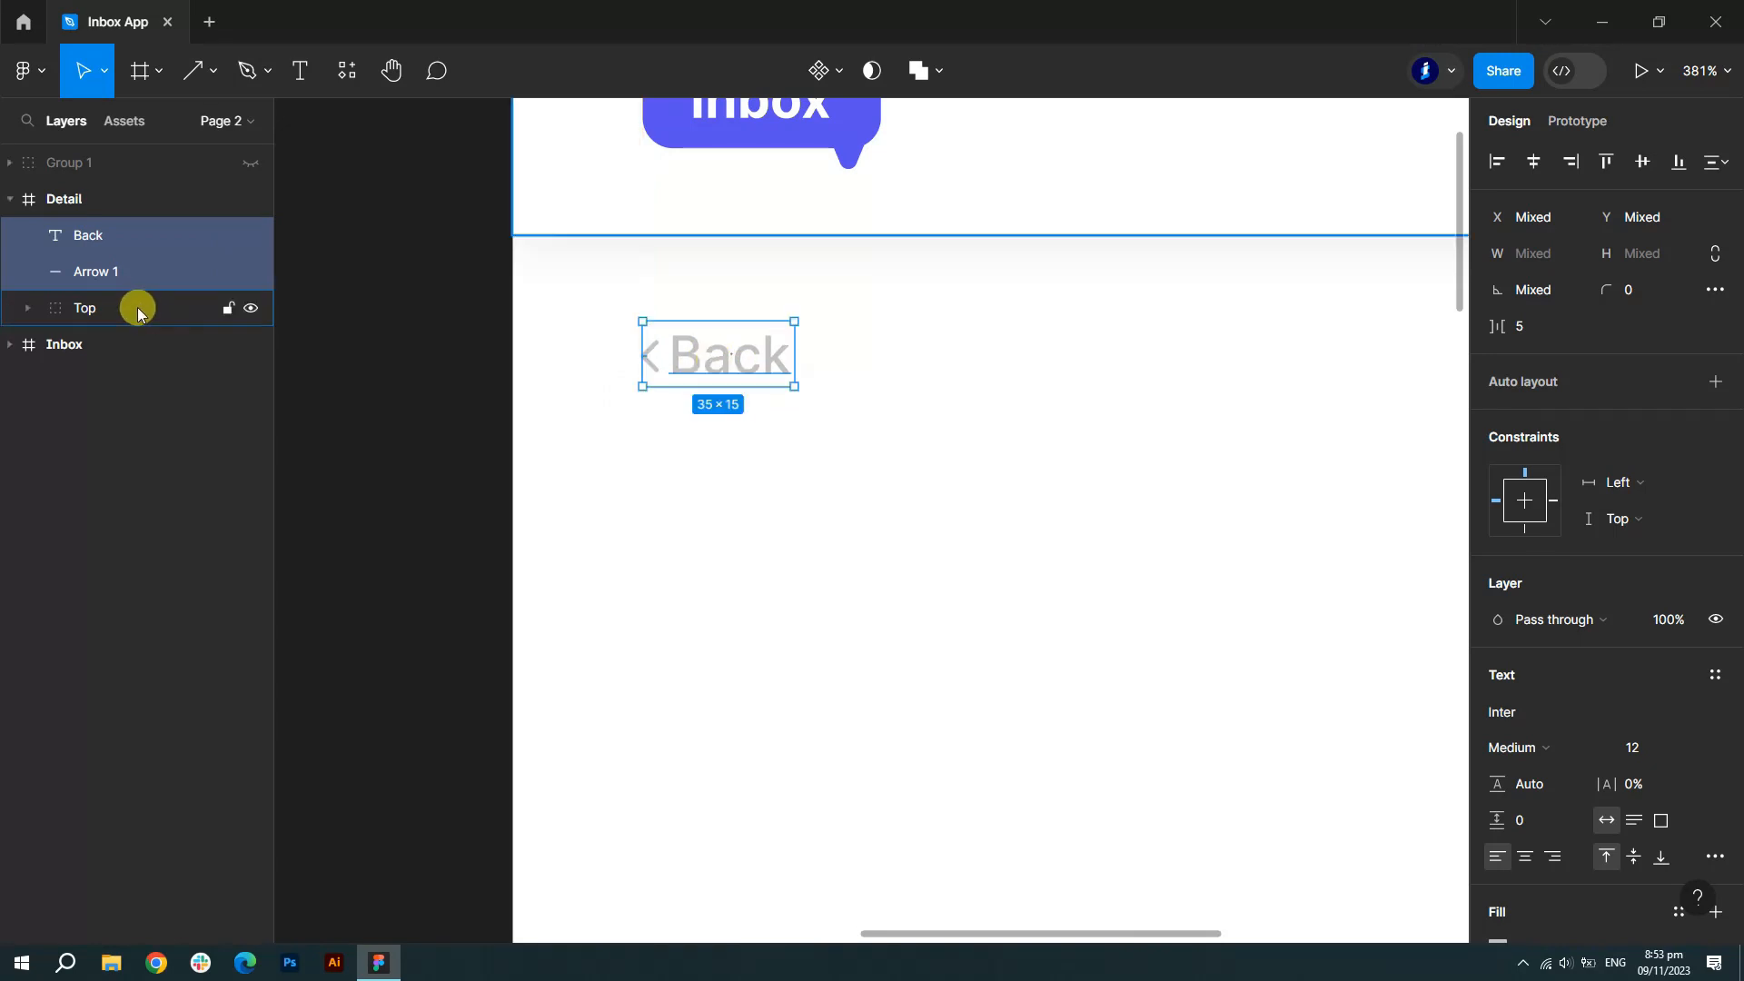
key(ctrl+g)
click(18, 240)
double_click(116, 272)
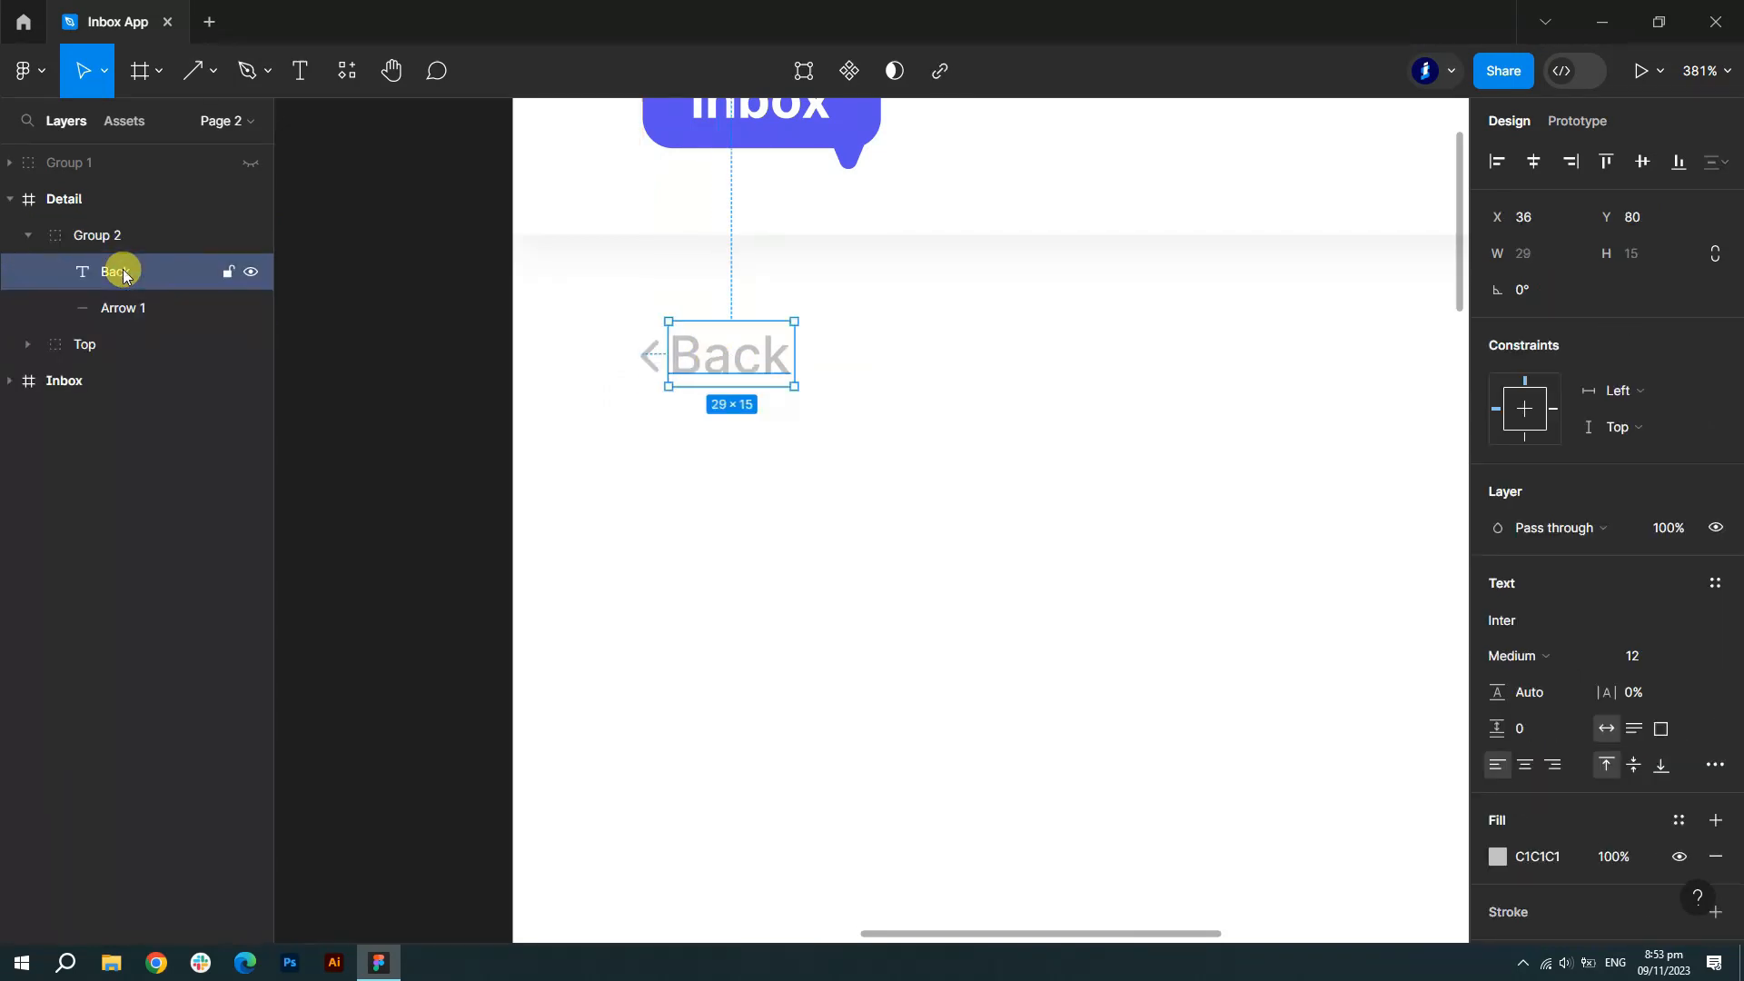
double_click(109, 240)
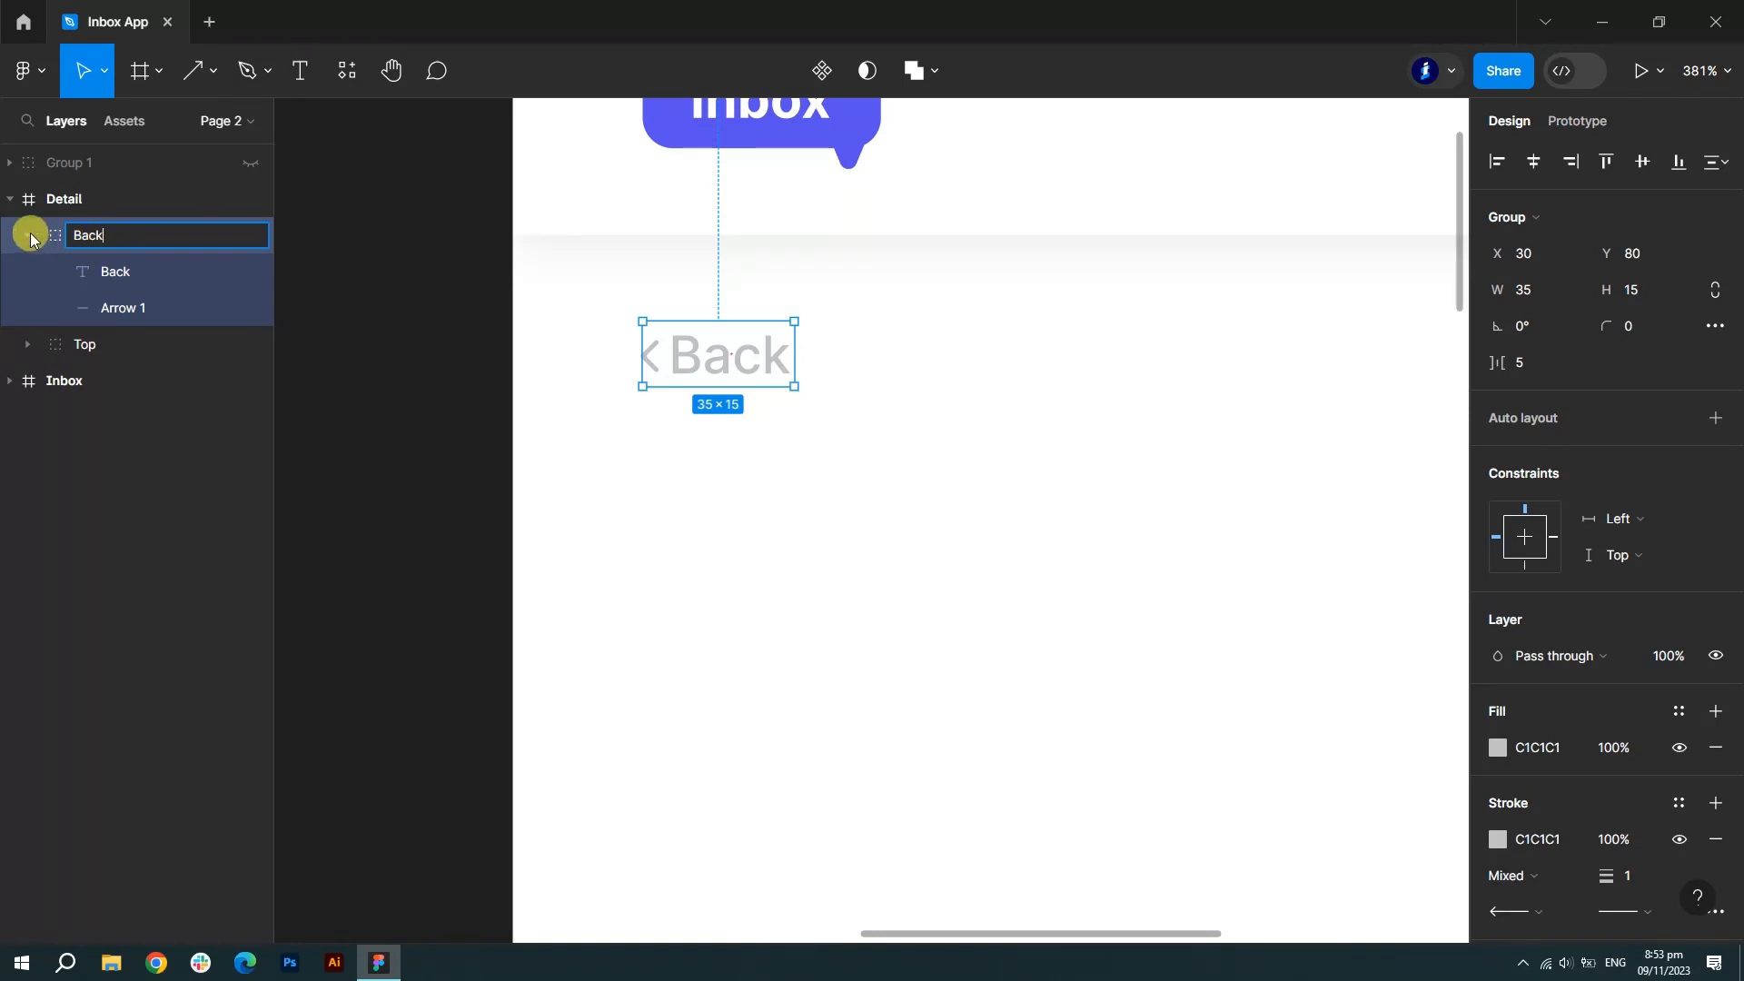
text(Back)
key(Return)
scroll(303, 401, down, 5)
click(1251, 419)
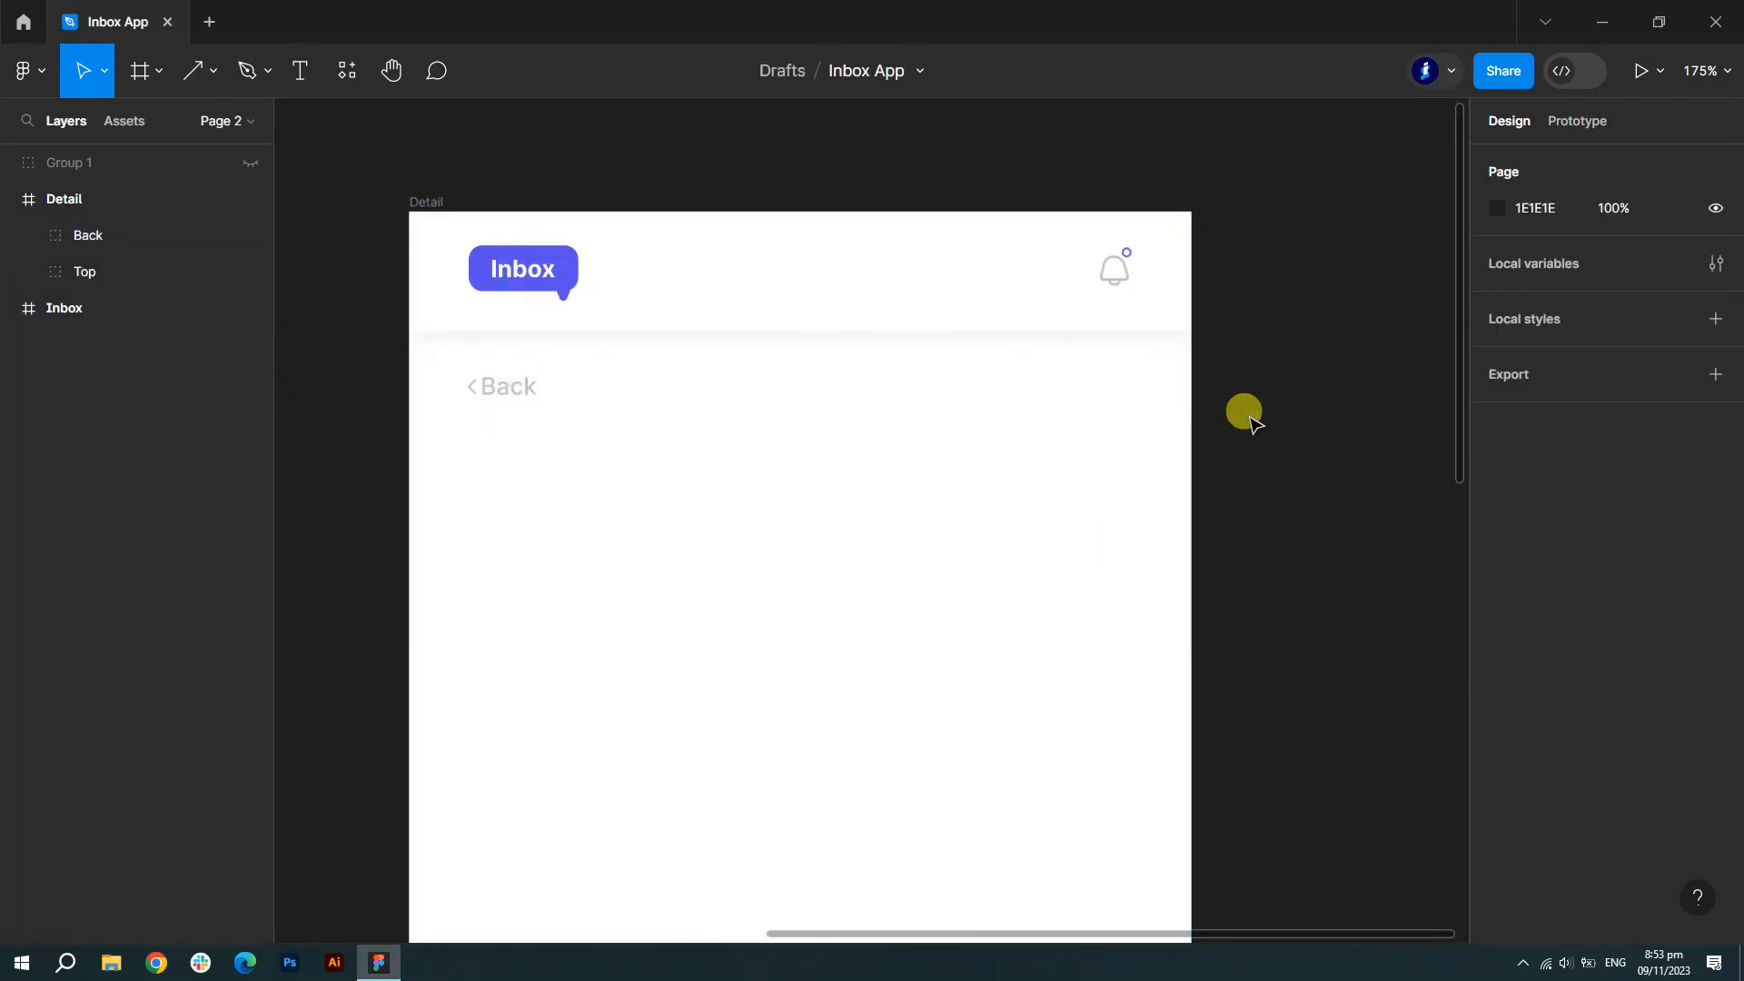
- Move Download, Print and Delete from Group 1 to Detail's top right, level with Back
scroll(896, 482, down, 4)
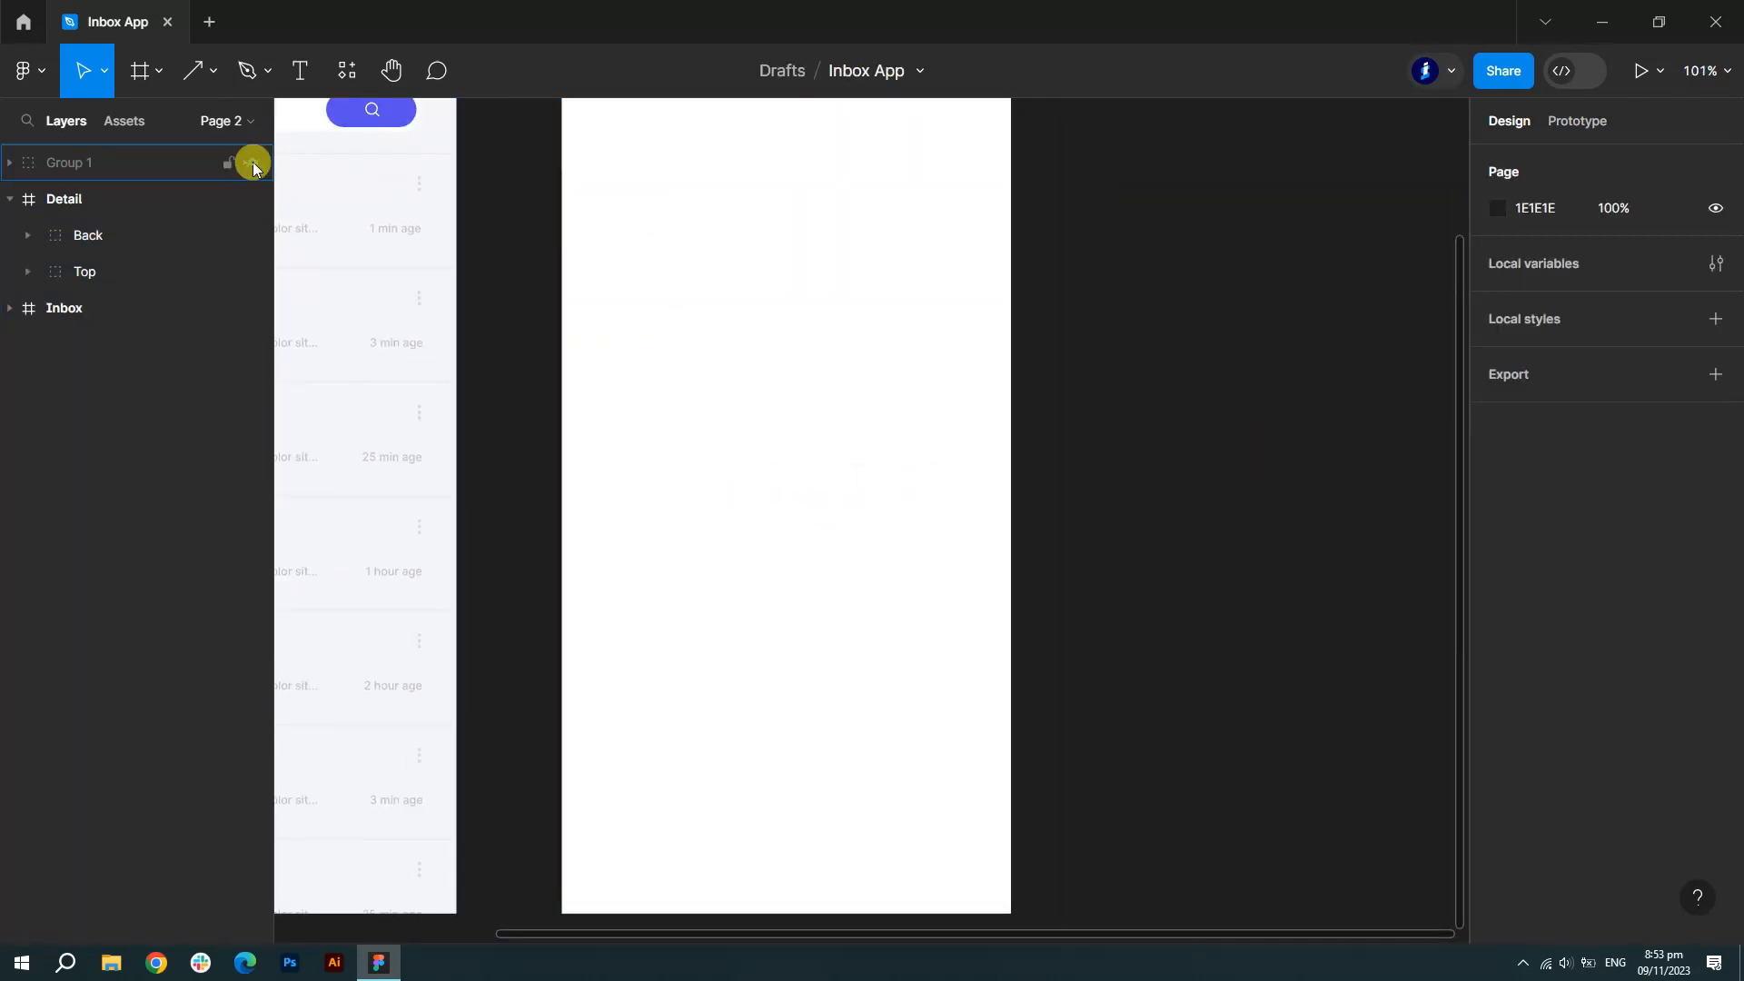
click(10, 161)
double_click(109, 271)
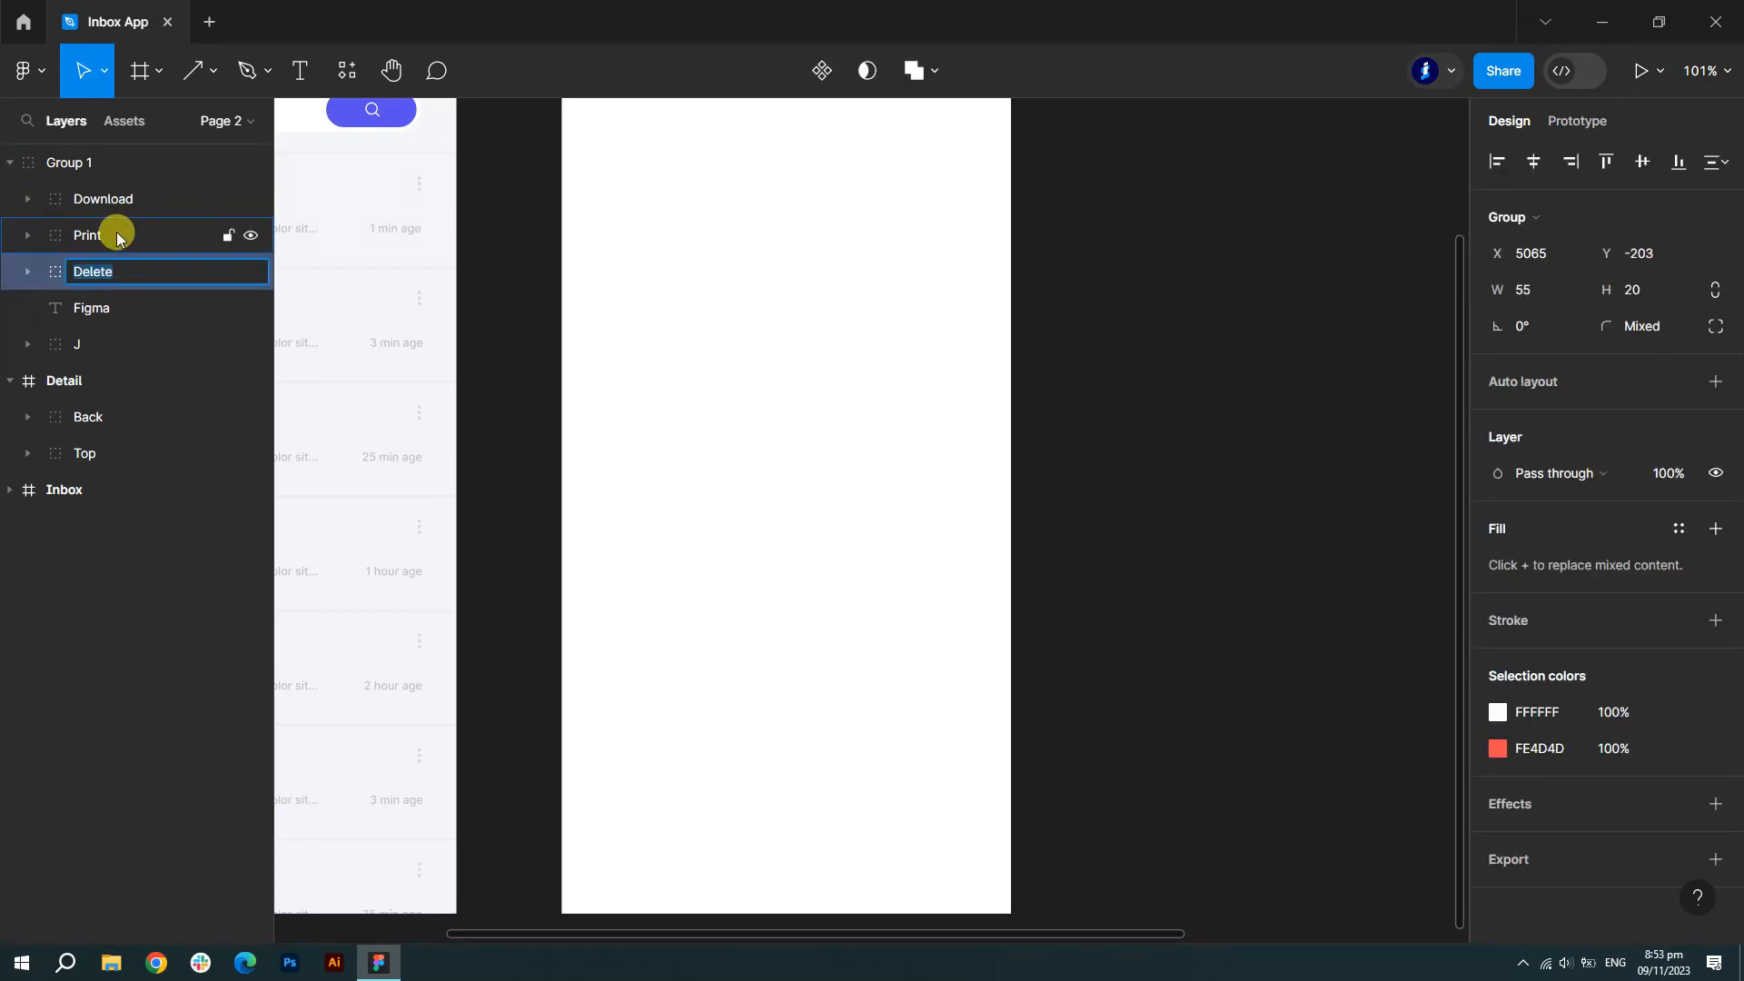
shift+click(118, 236)
shift+click(137, 198)
scroll(993, 440, down, 7)
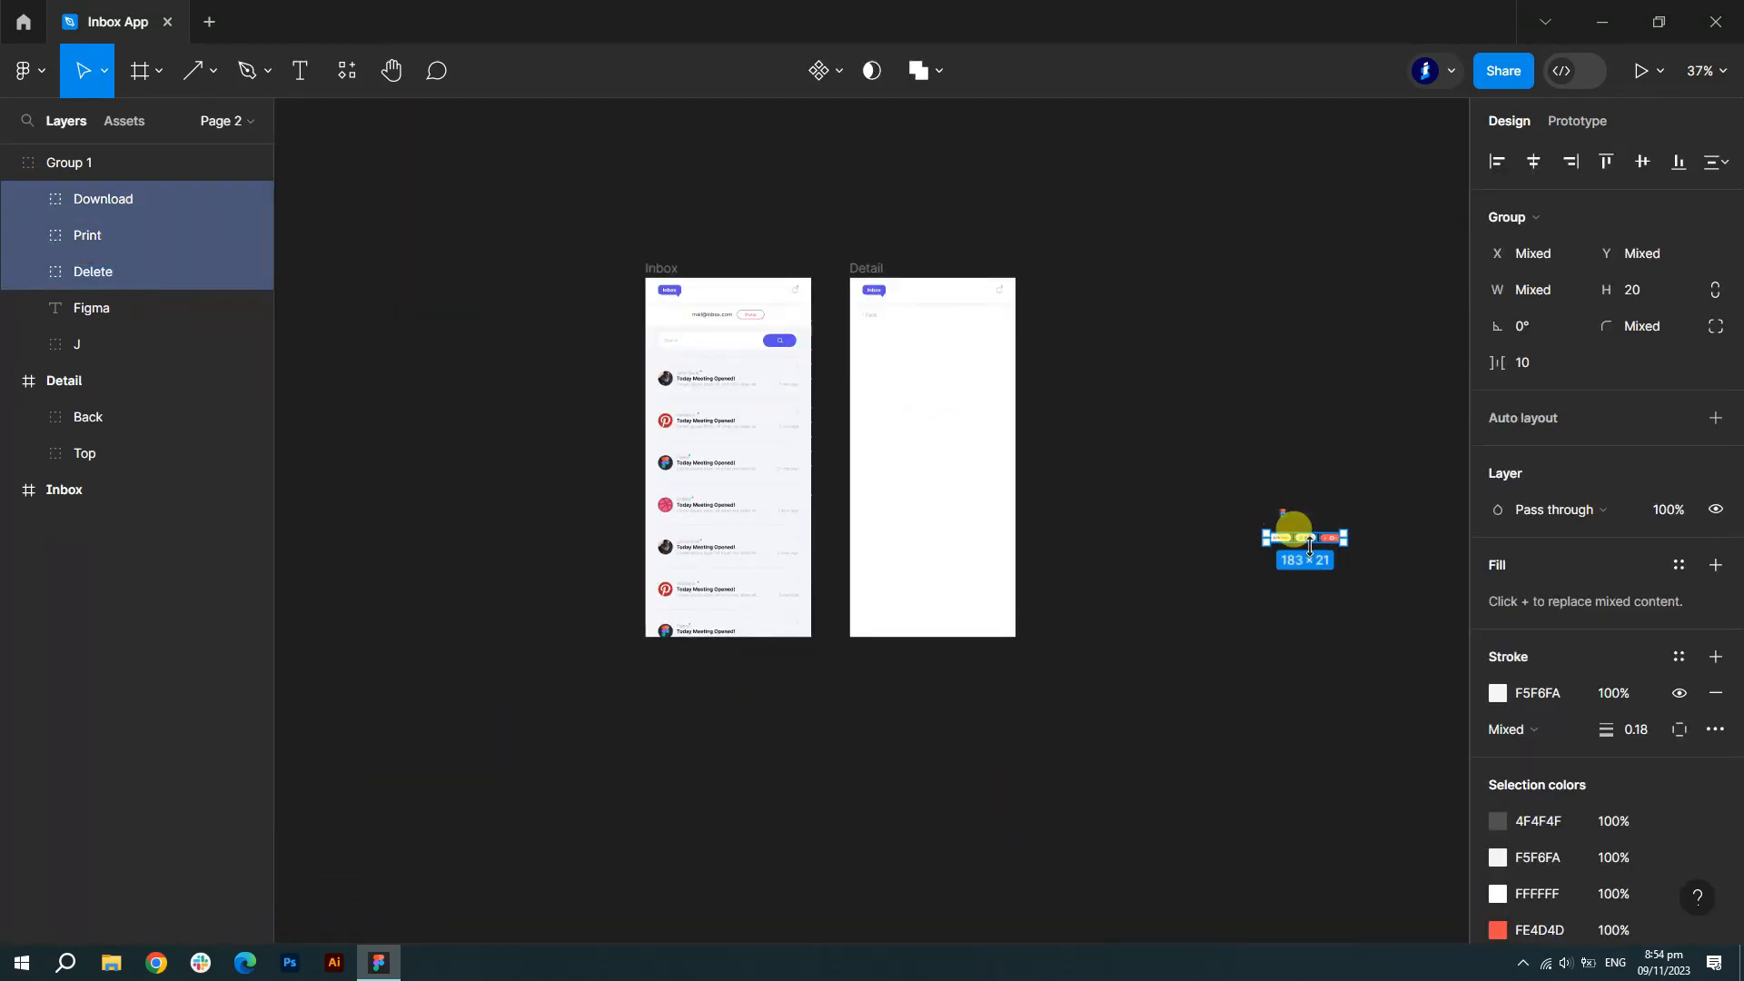
drag(1314, 545, 986, 329)
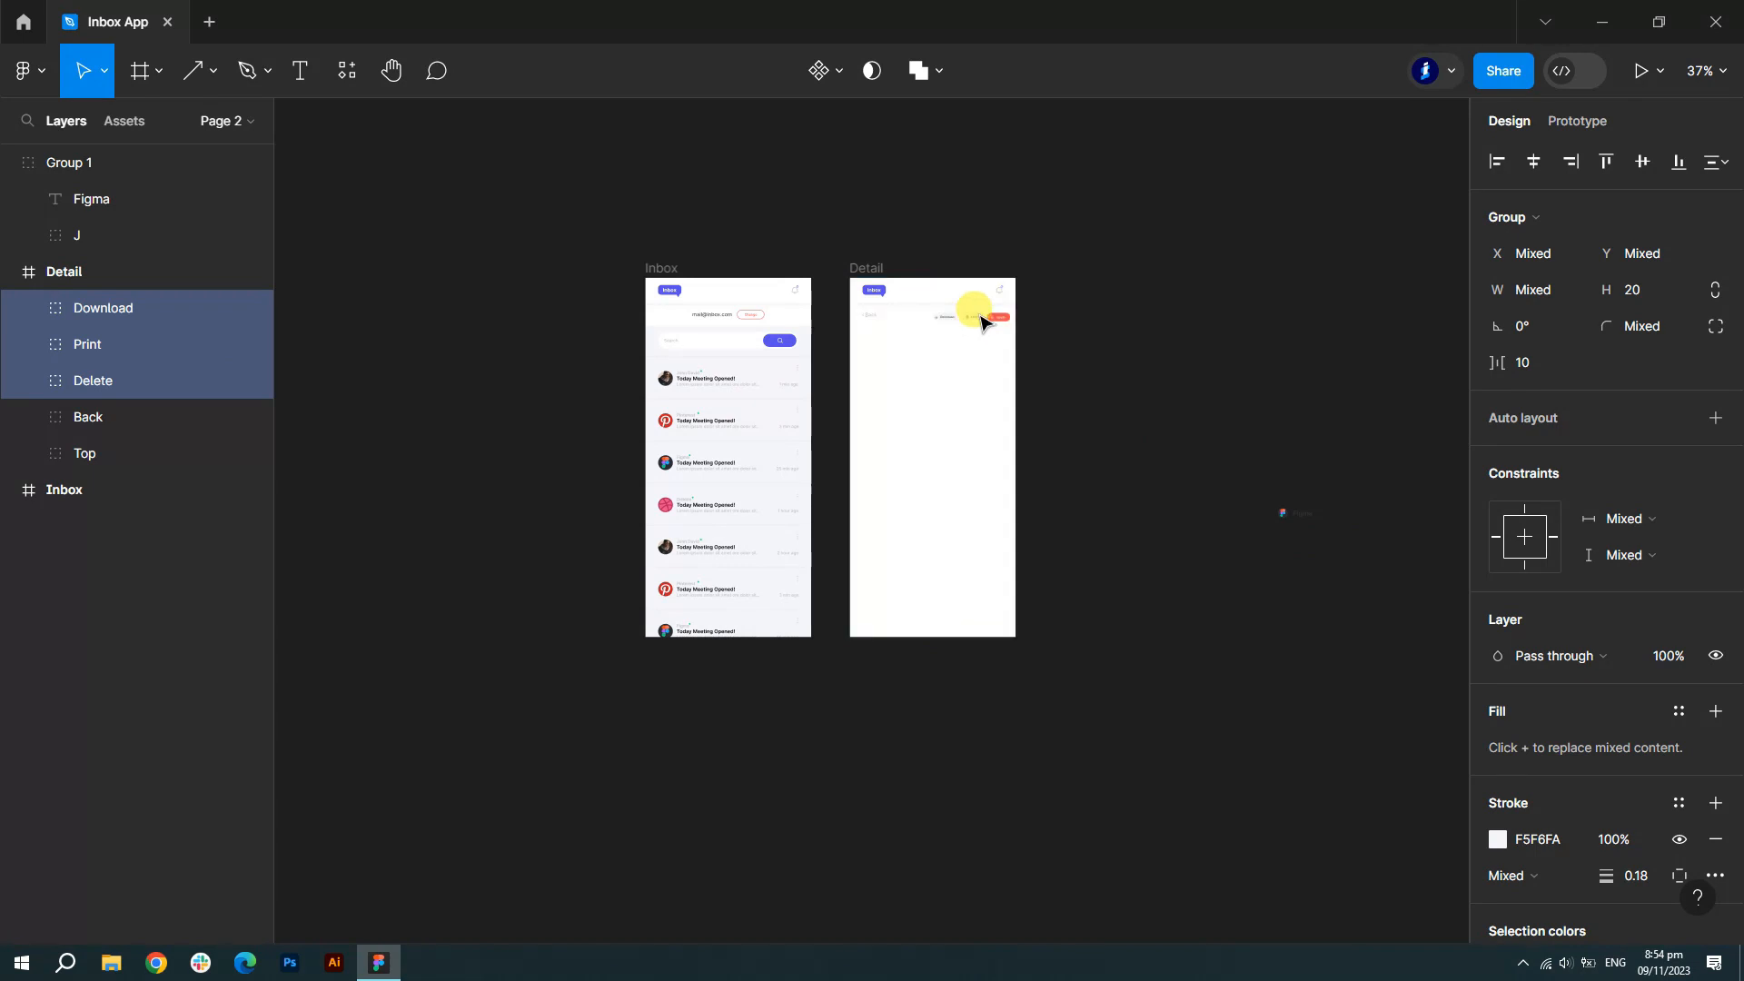
scroll(1009, 305, up, 6)
scroll(1017, 303, up, 4)
scroll(945, 631, up, 3)
drag(906, 514, 886, 516)
click(1158, 528)
scroll(1265, 548, down, 3)
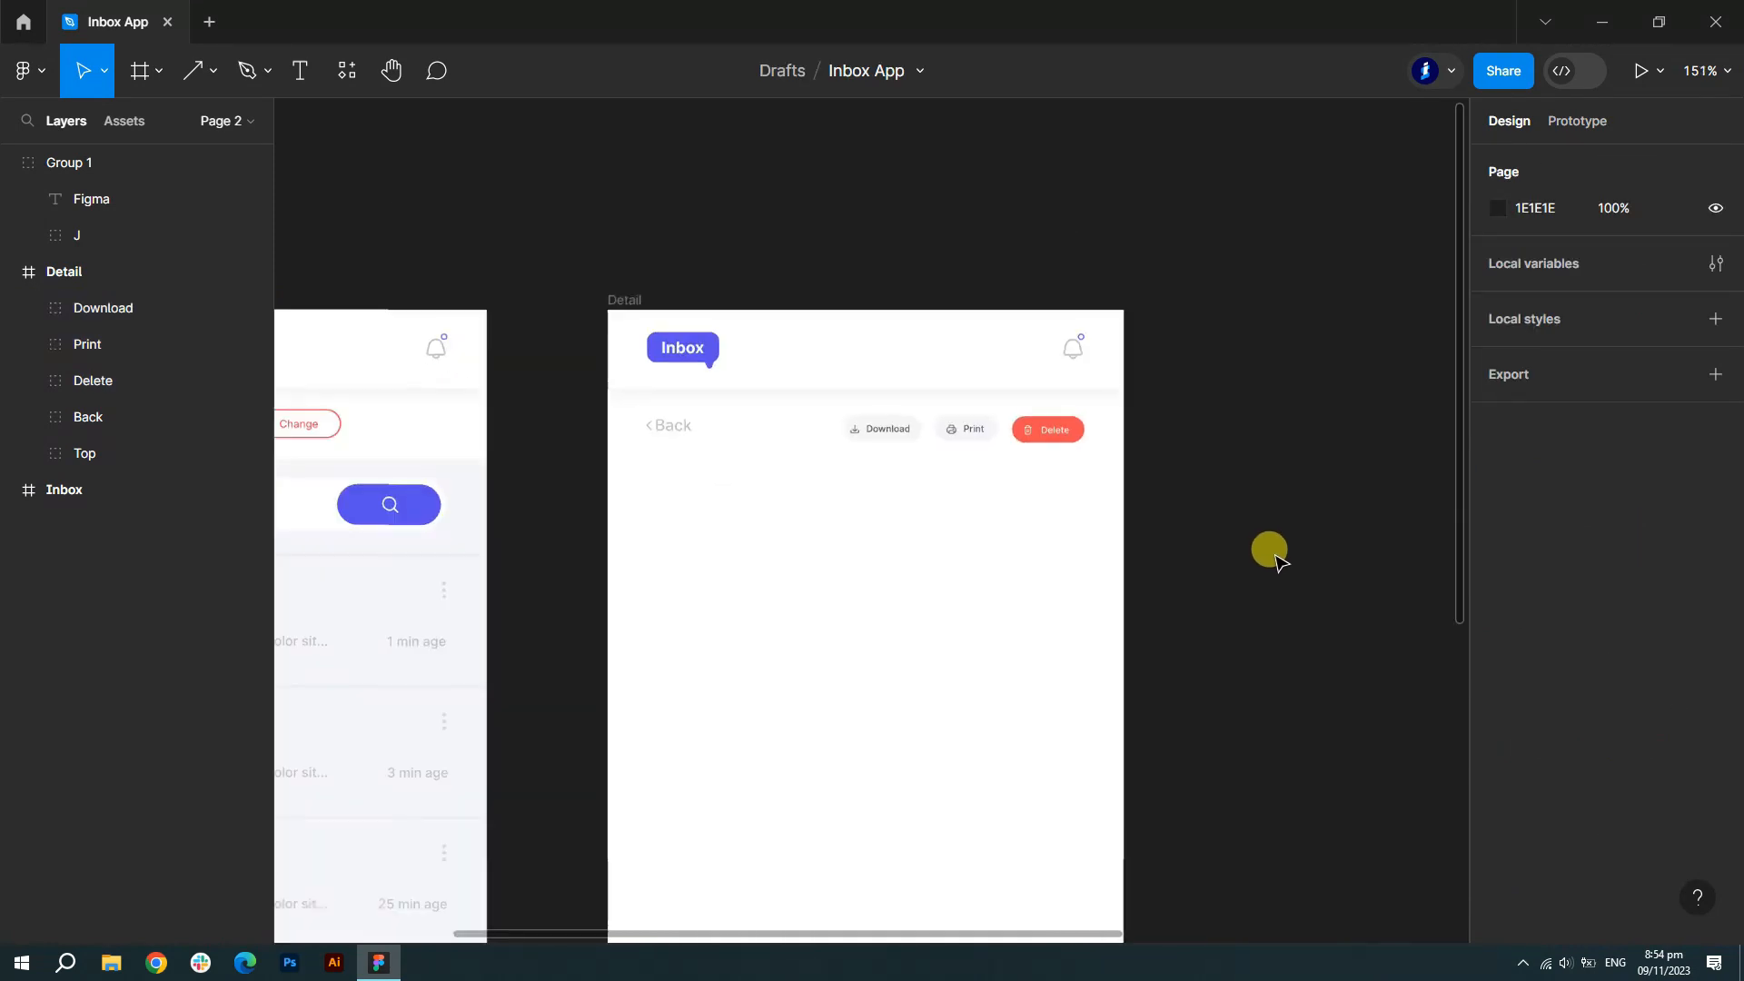
scroll(1263, 548, down, 3)
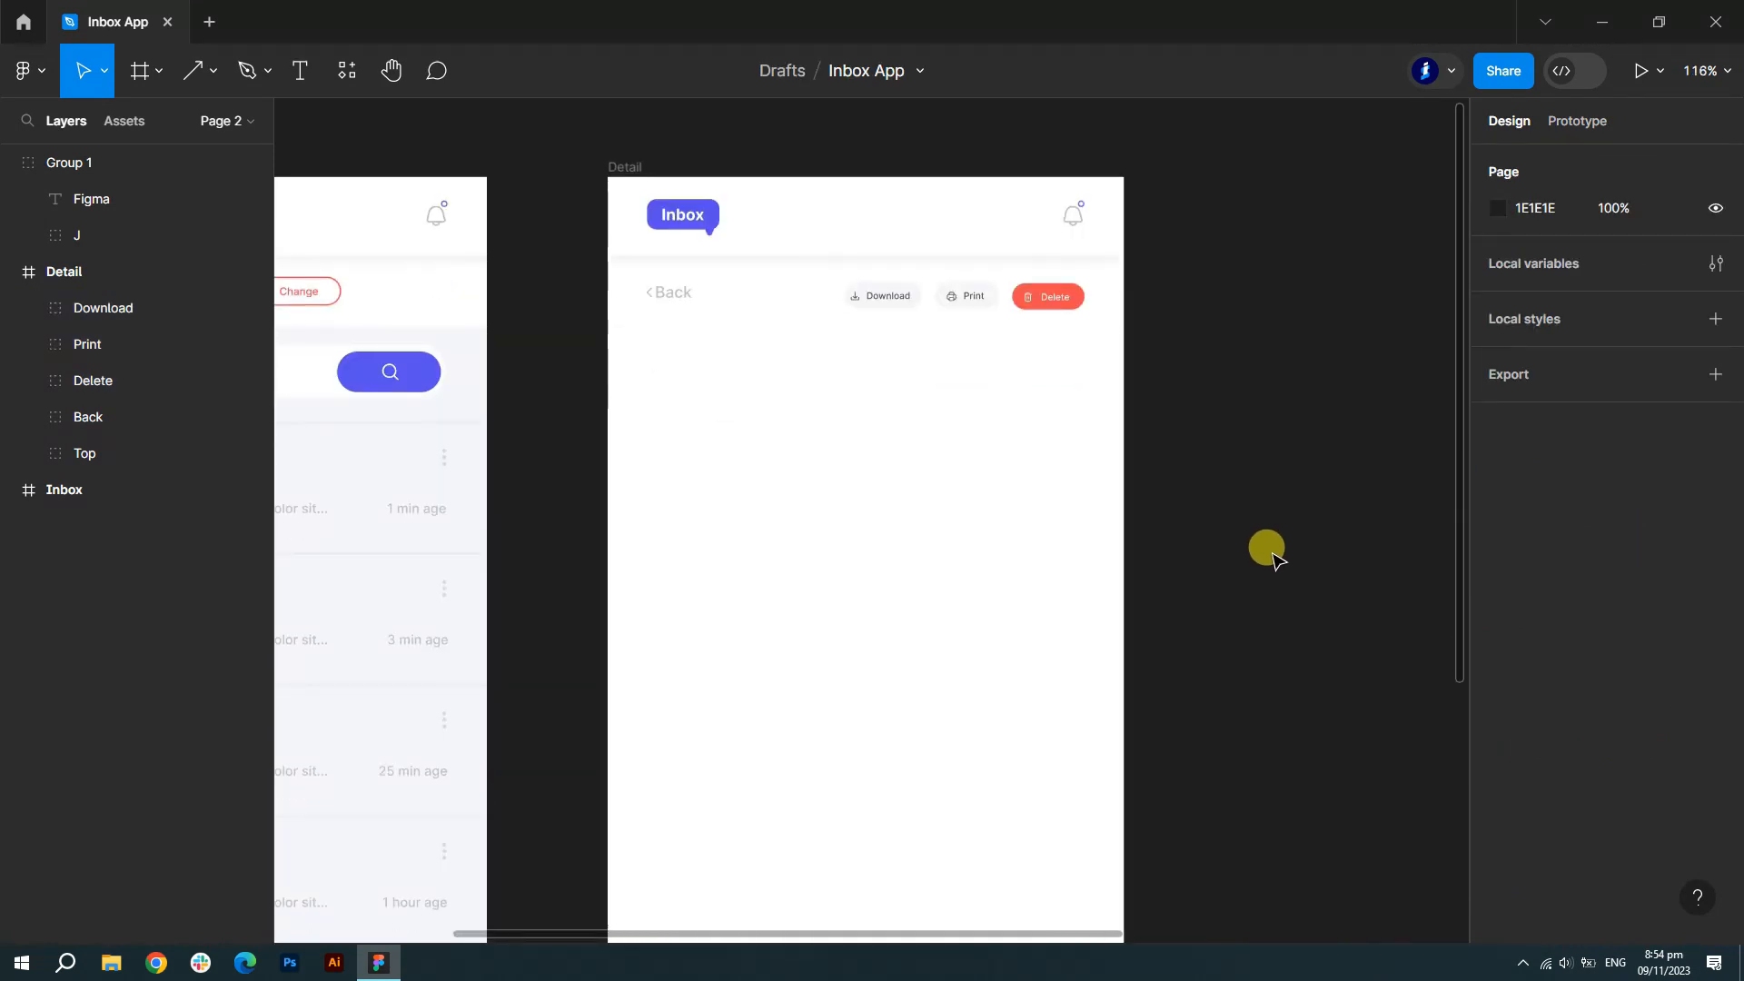
- Draw a 332×317 card below the Back row with corner radius 10 and F5F6FA fill
click(9, 271)
click(213, 70)
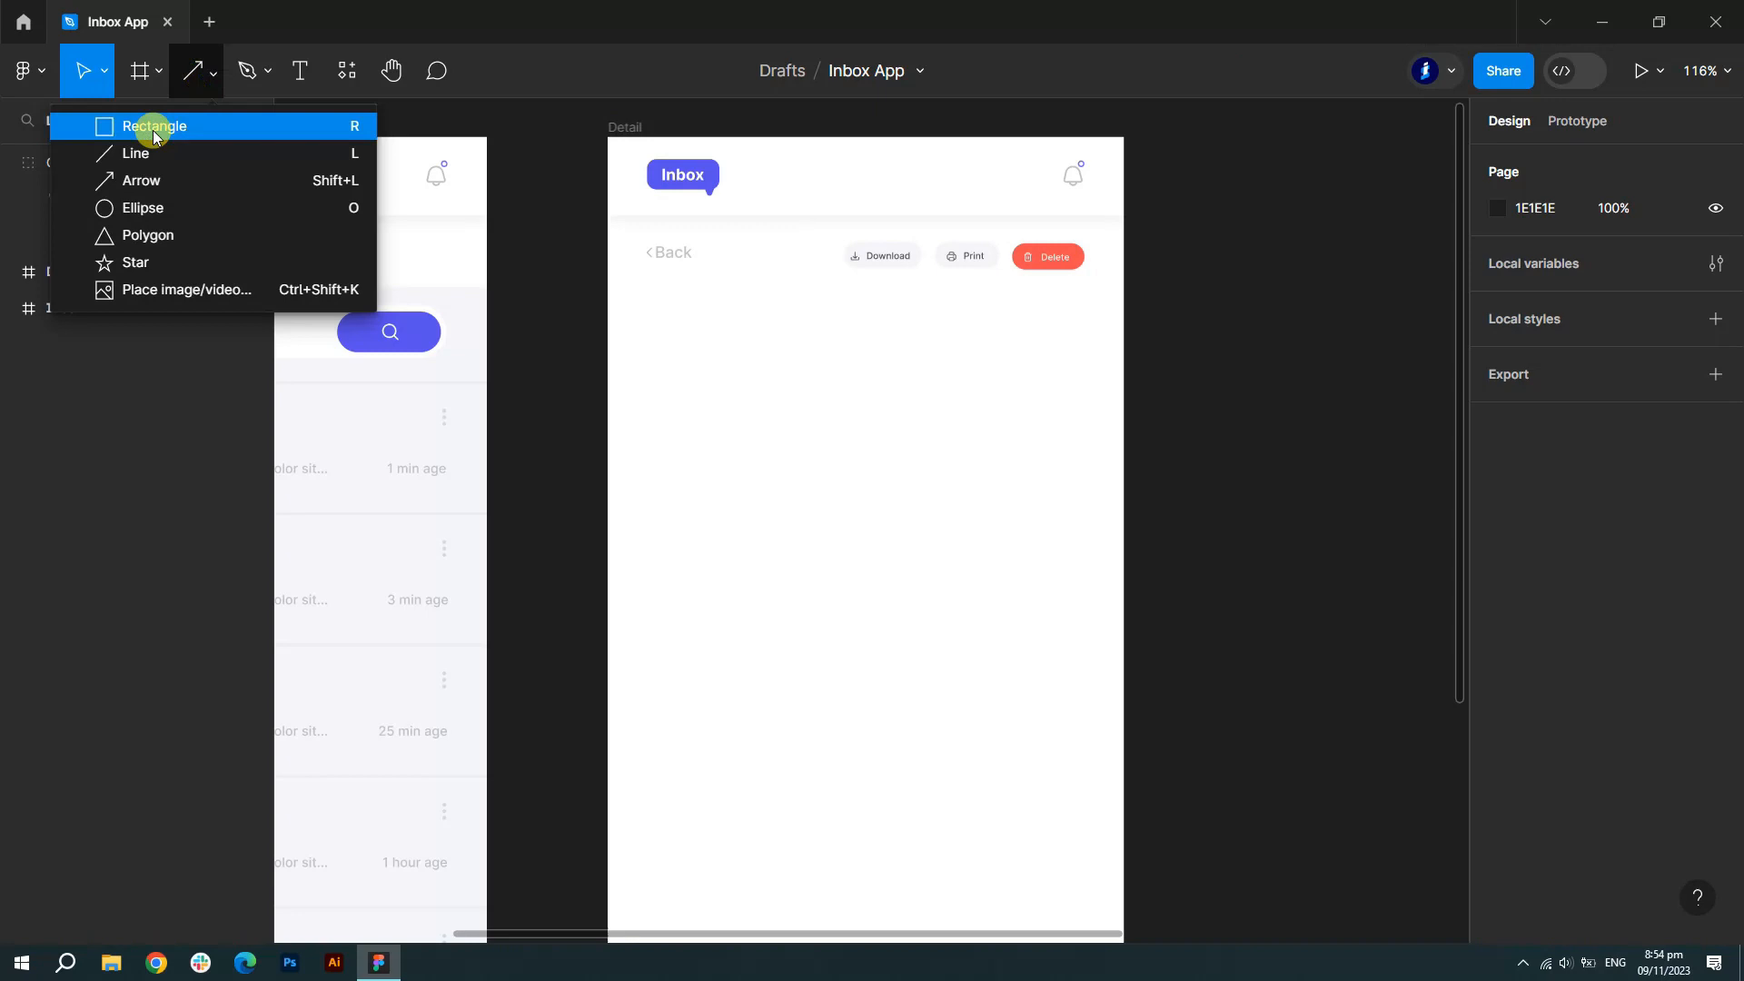
click(137, 128)
drag(647, 338, 1084, 754)
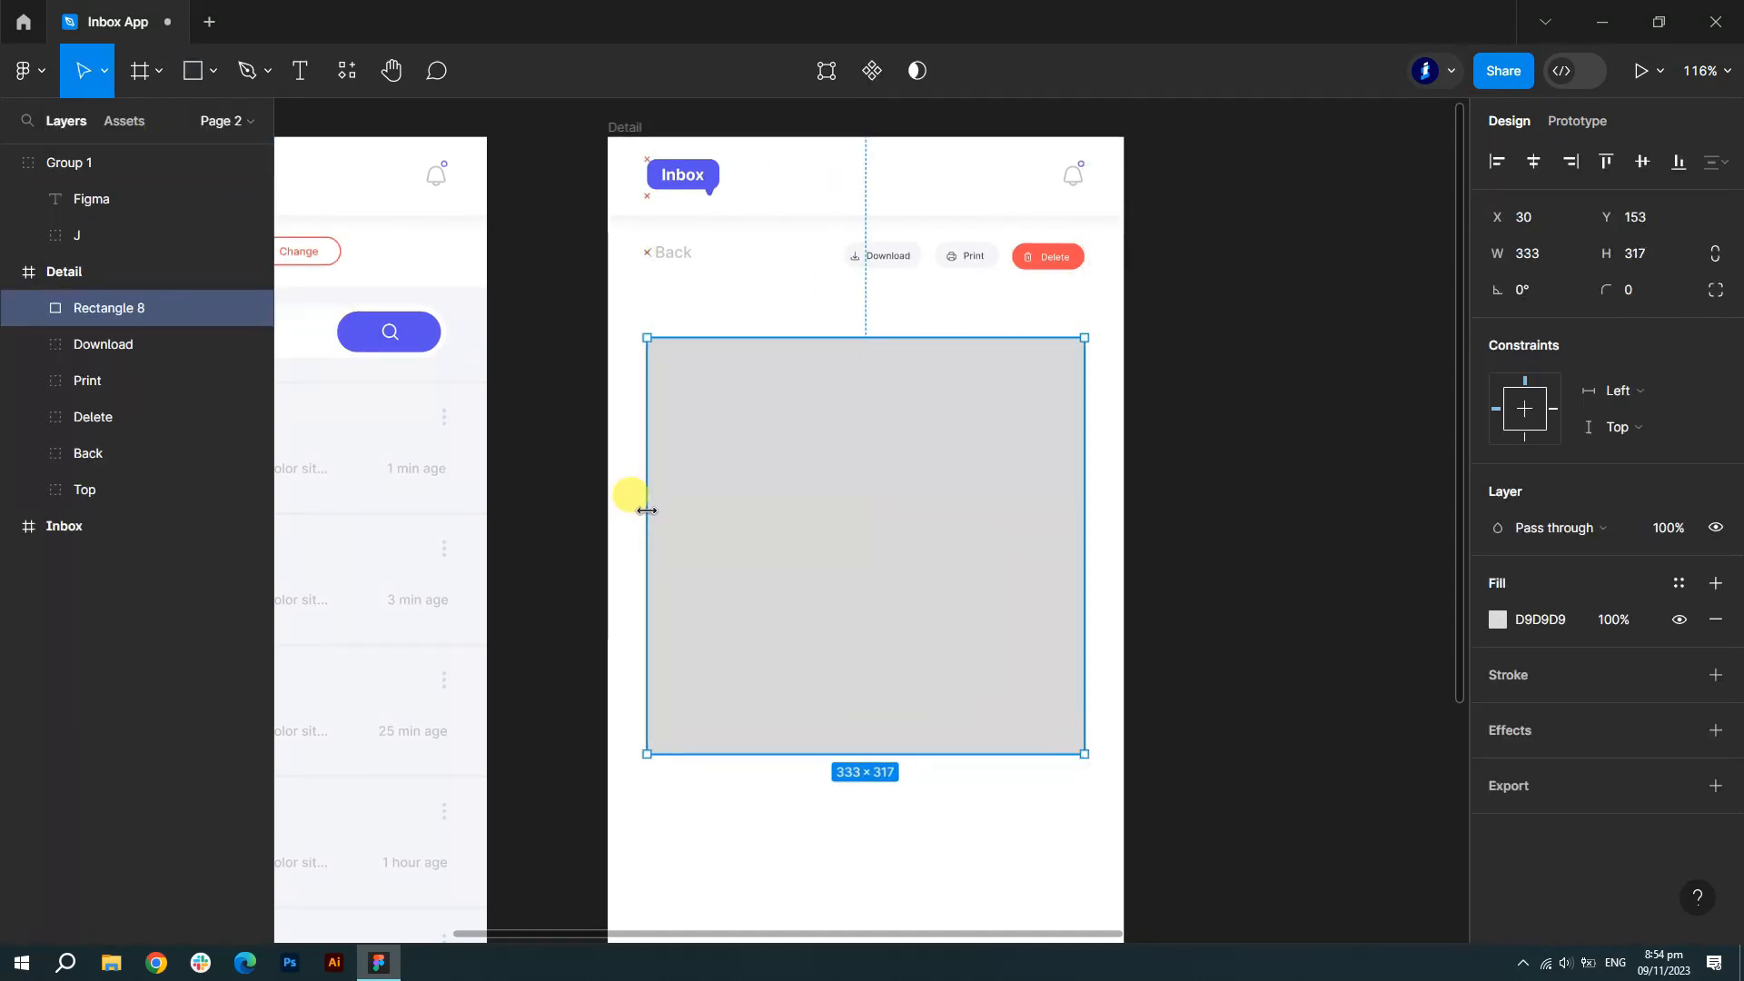
click(1648, 288)
text(1)
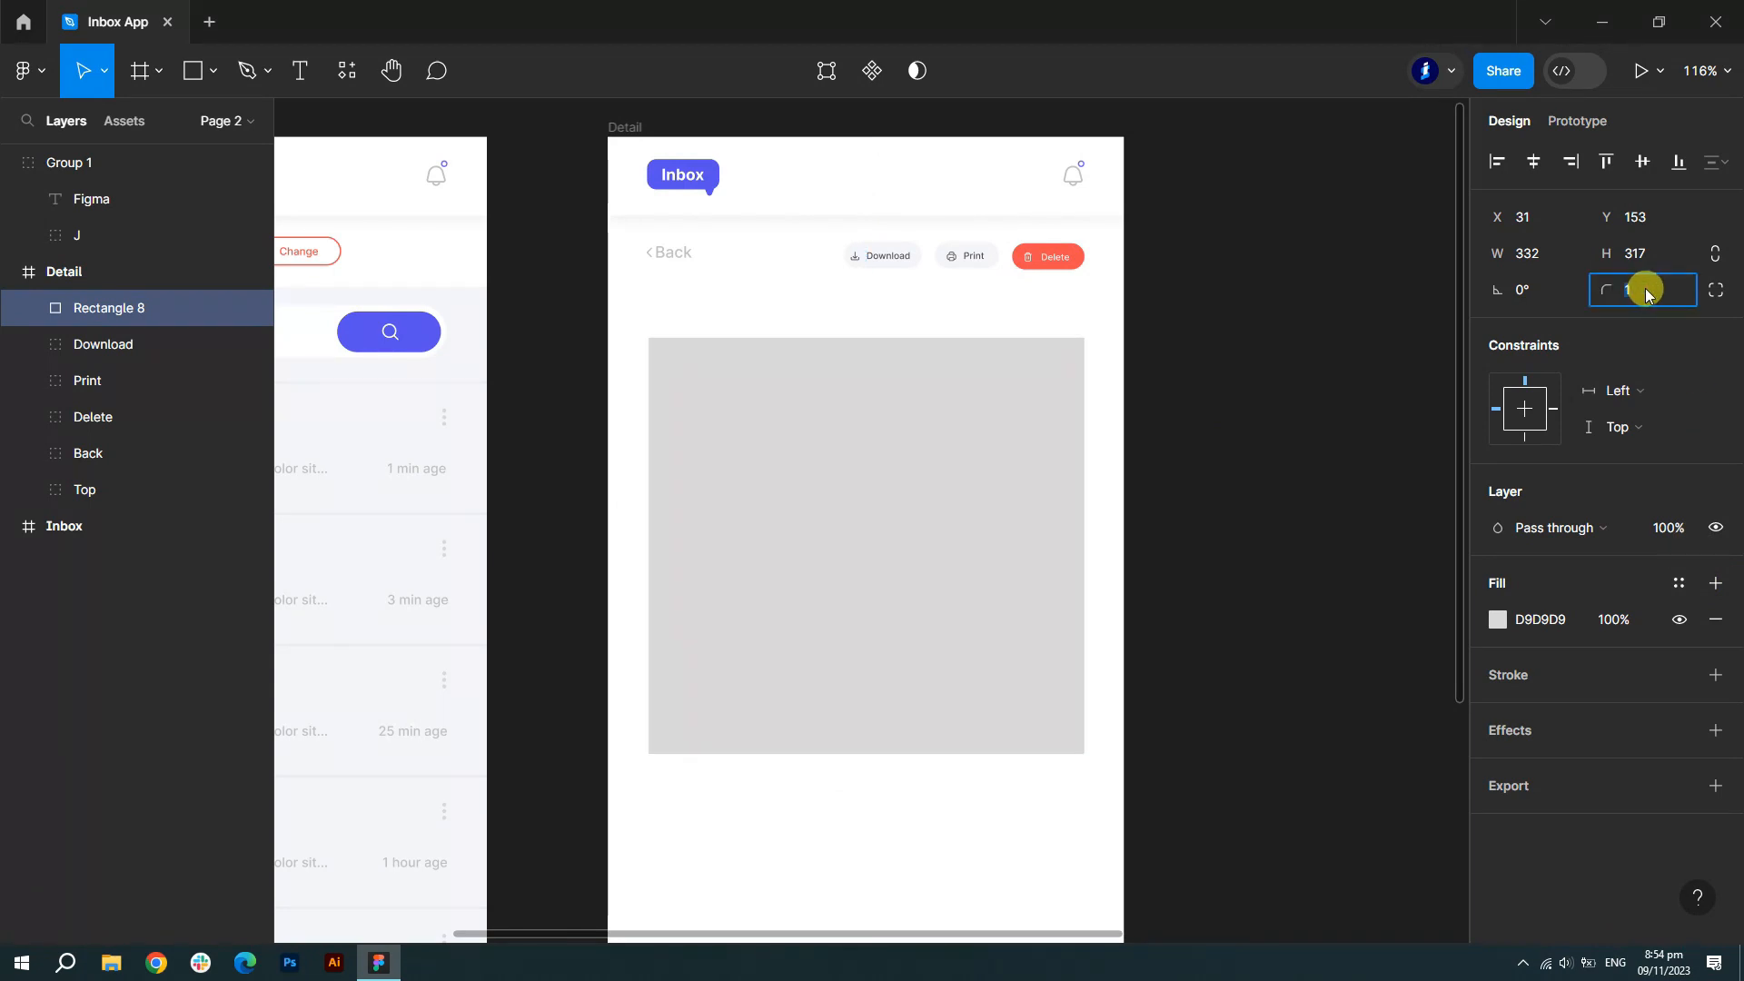
text(10)
click(1498, 619)
click(1551, 620)
text(F5F6FA)
key(Return)
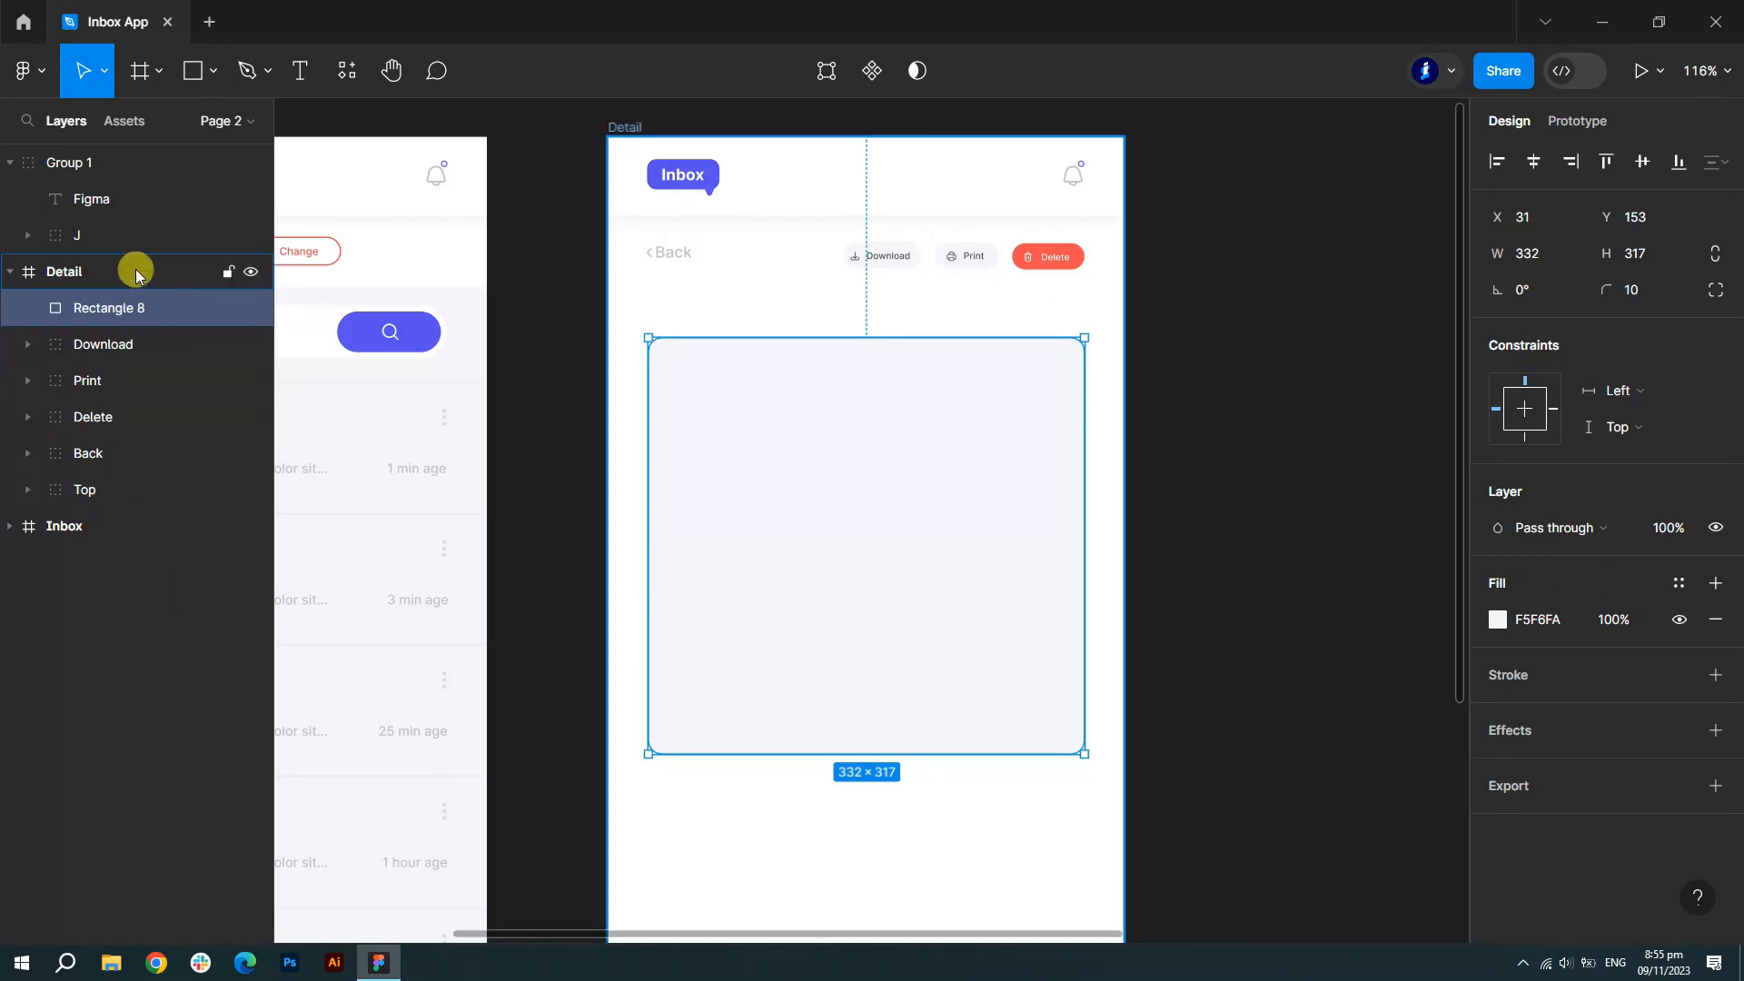
- Select the J icon together with the Figma label
click(90, 235)
shift+click(126, 204)
scroll(953, 556, down, 5)
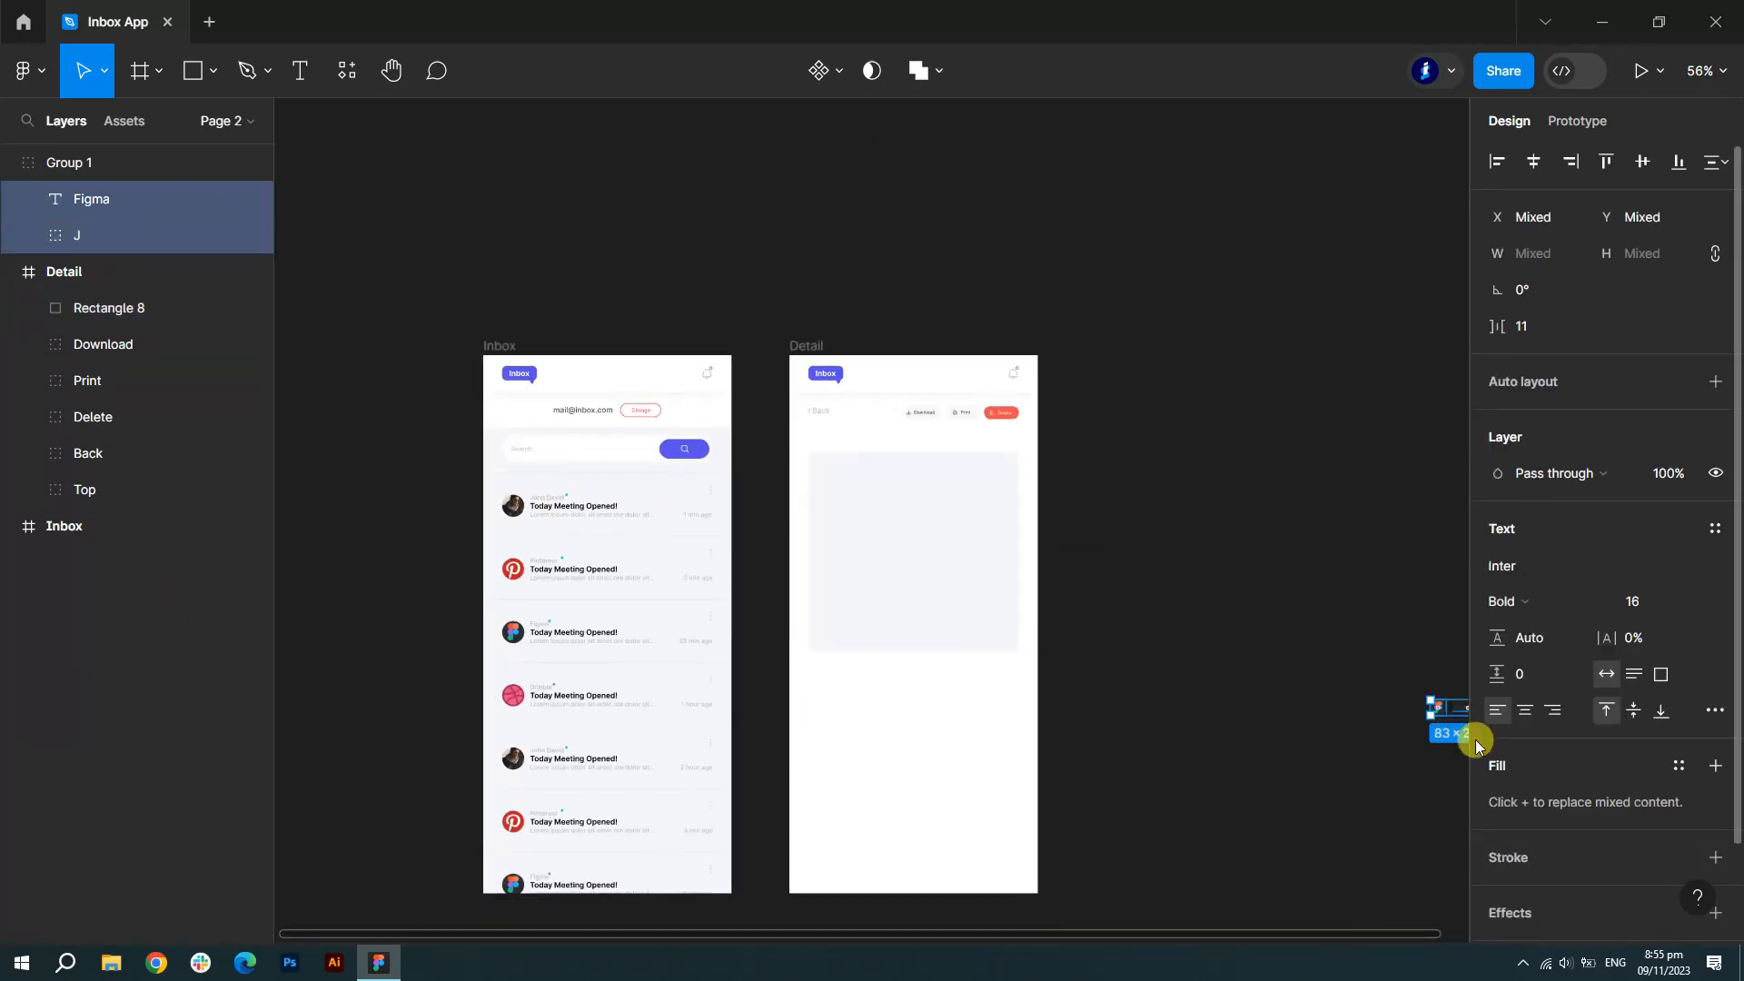
- Move the Figma label and J icon into the Detail frame's card
drag(851, 476, 832, 483)
scroll(832, 483, up, 10)
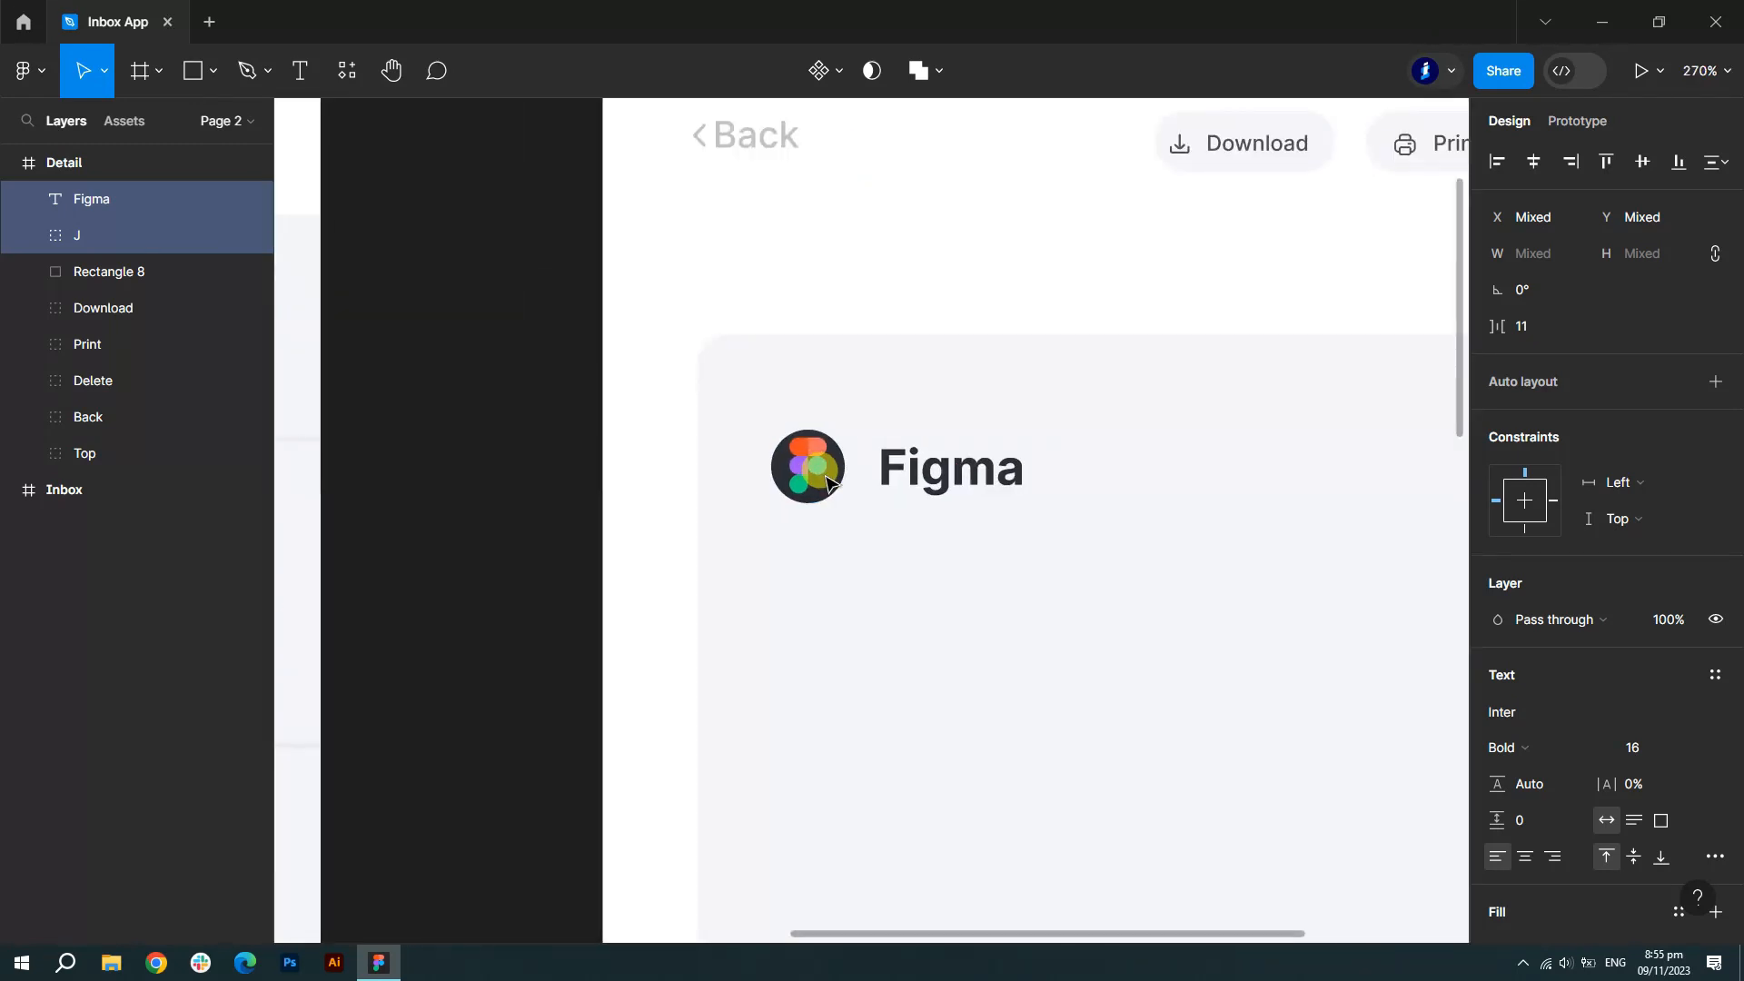
scroll(825, 477, down, 5)
scroll(825, 477, down, 2)
click(1338, 656)
- Extend the email card's bottom edge so it measures 332×364
scroll(1338, 656, down, 1)
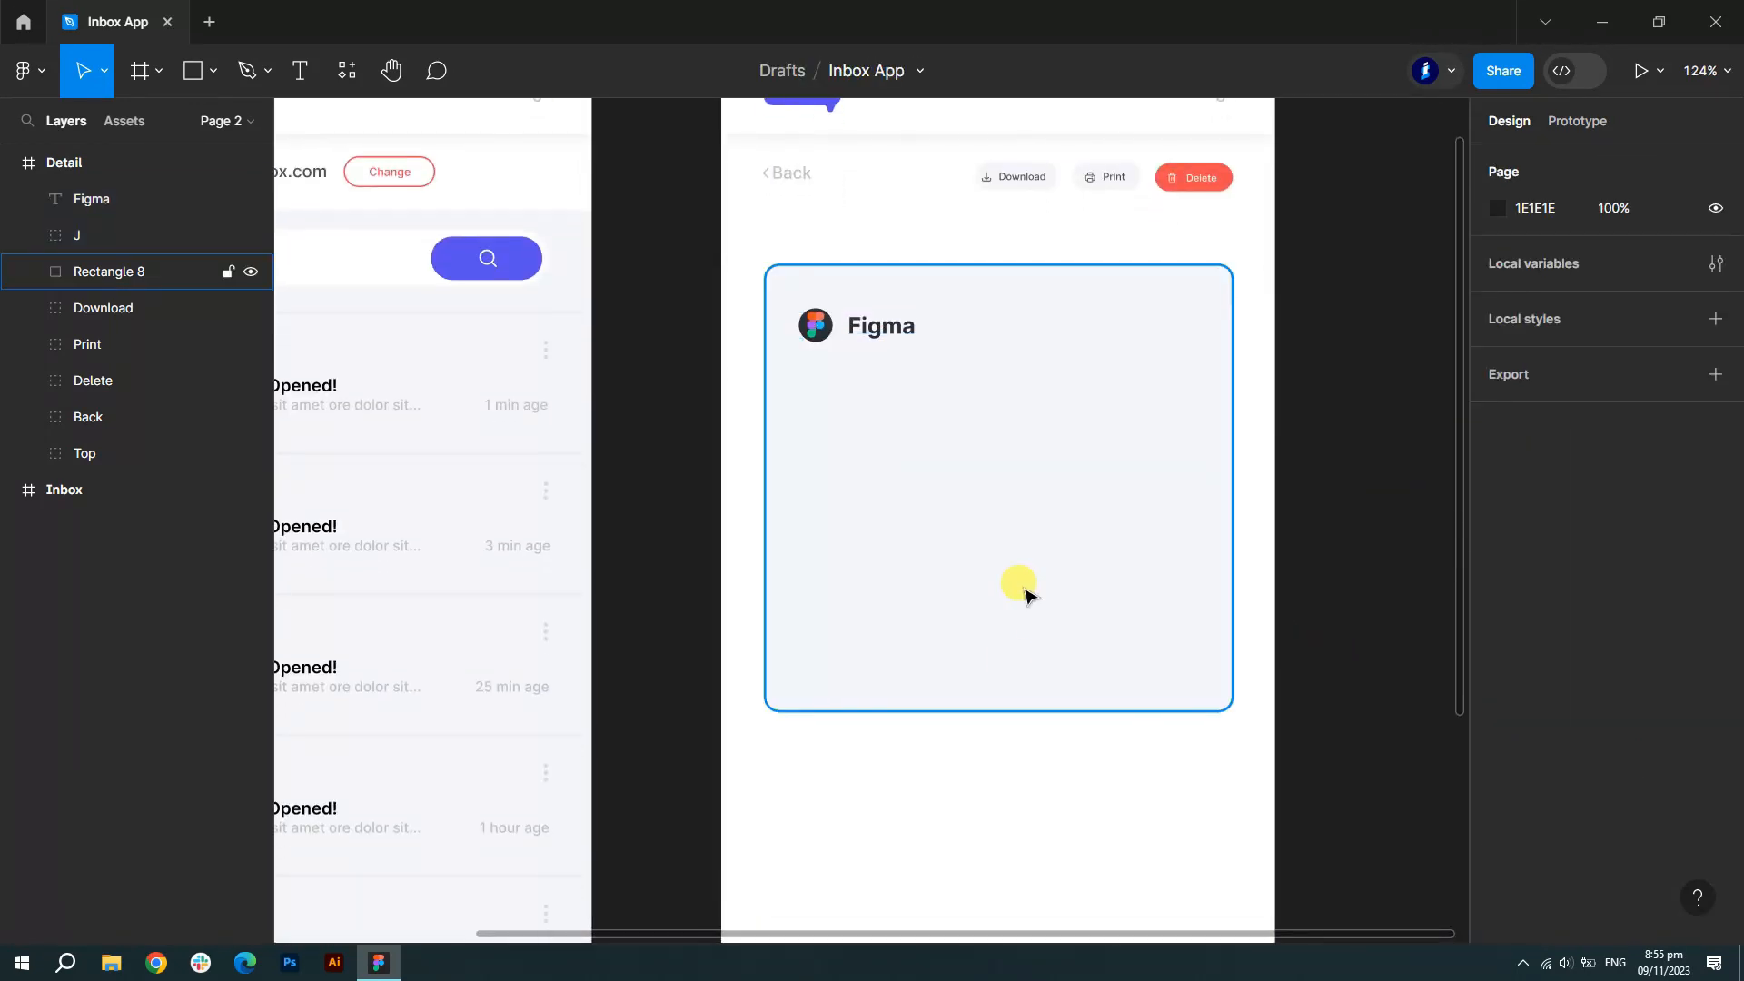
click(1035, 631)
drag(994, 709, 997, 778)
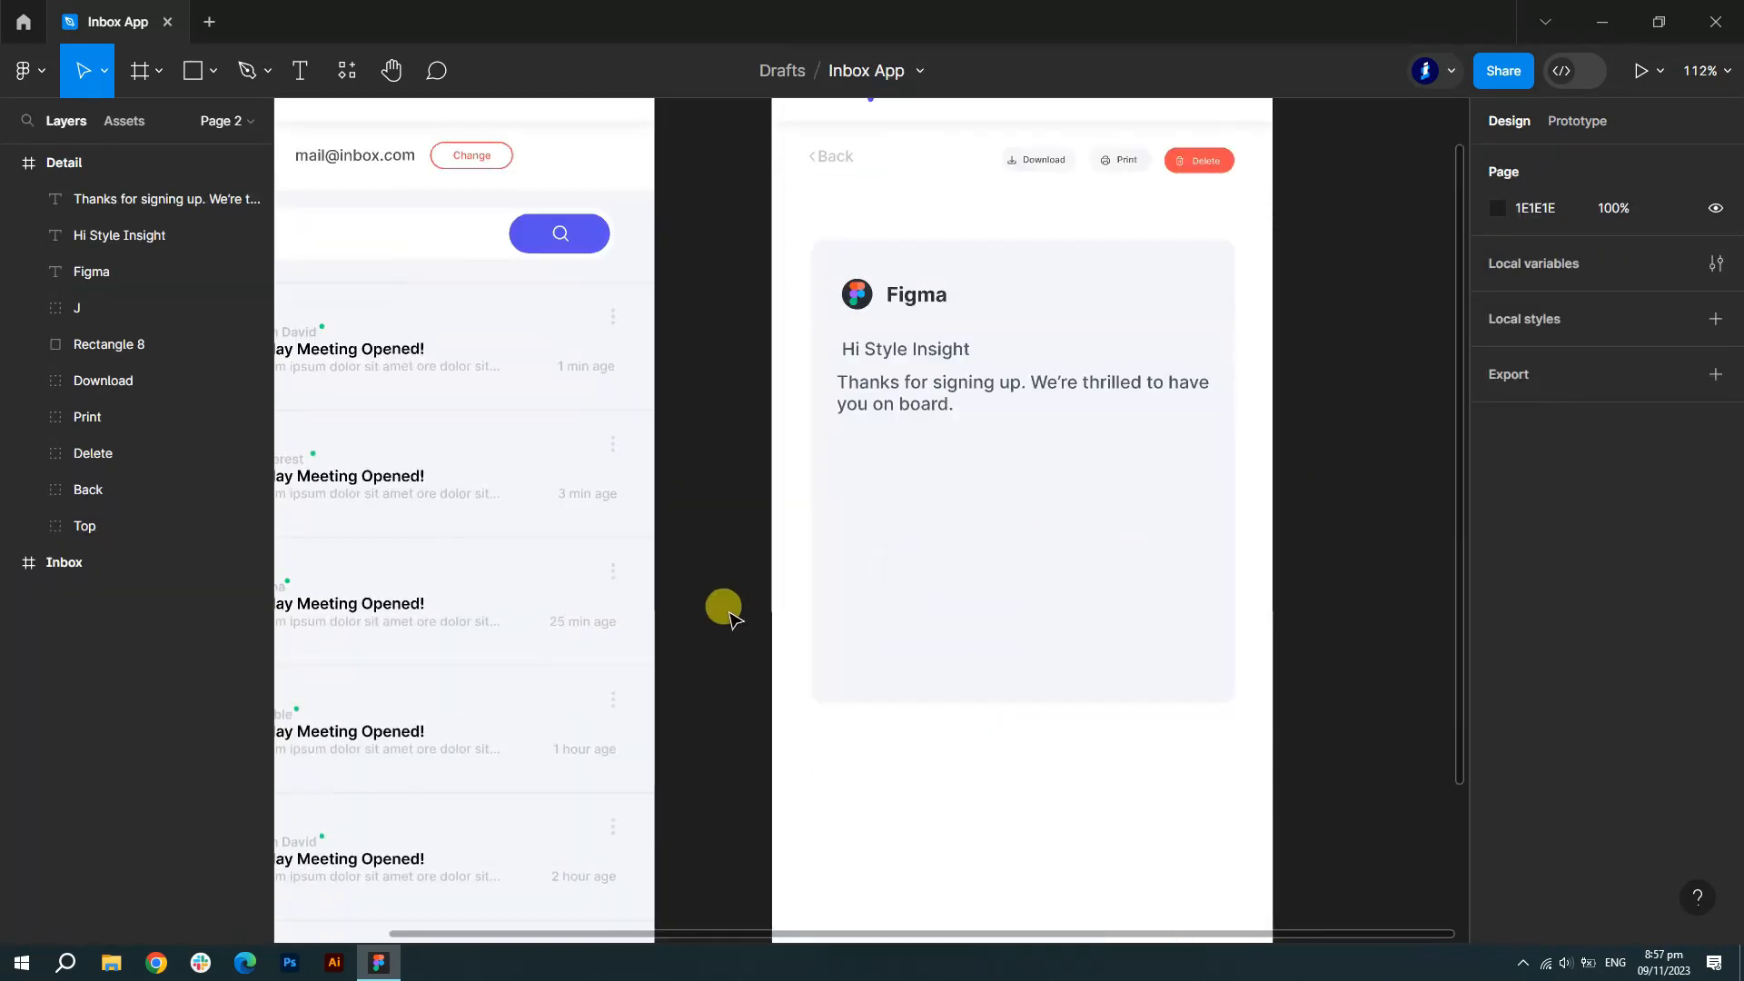
scroll(724, 608, up, 1)
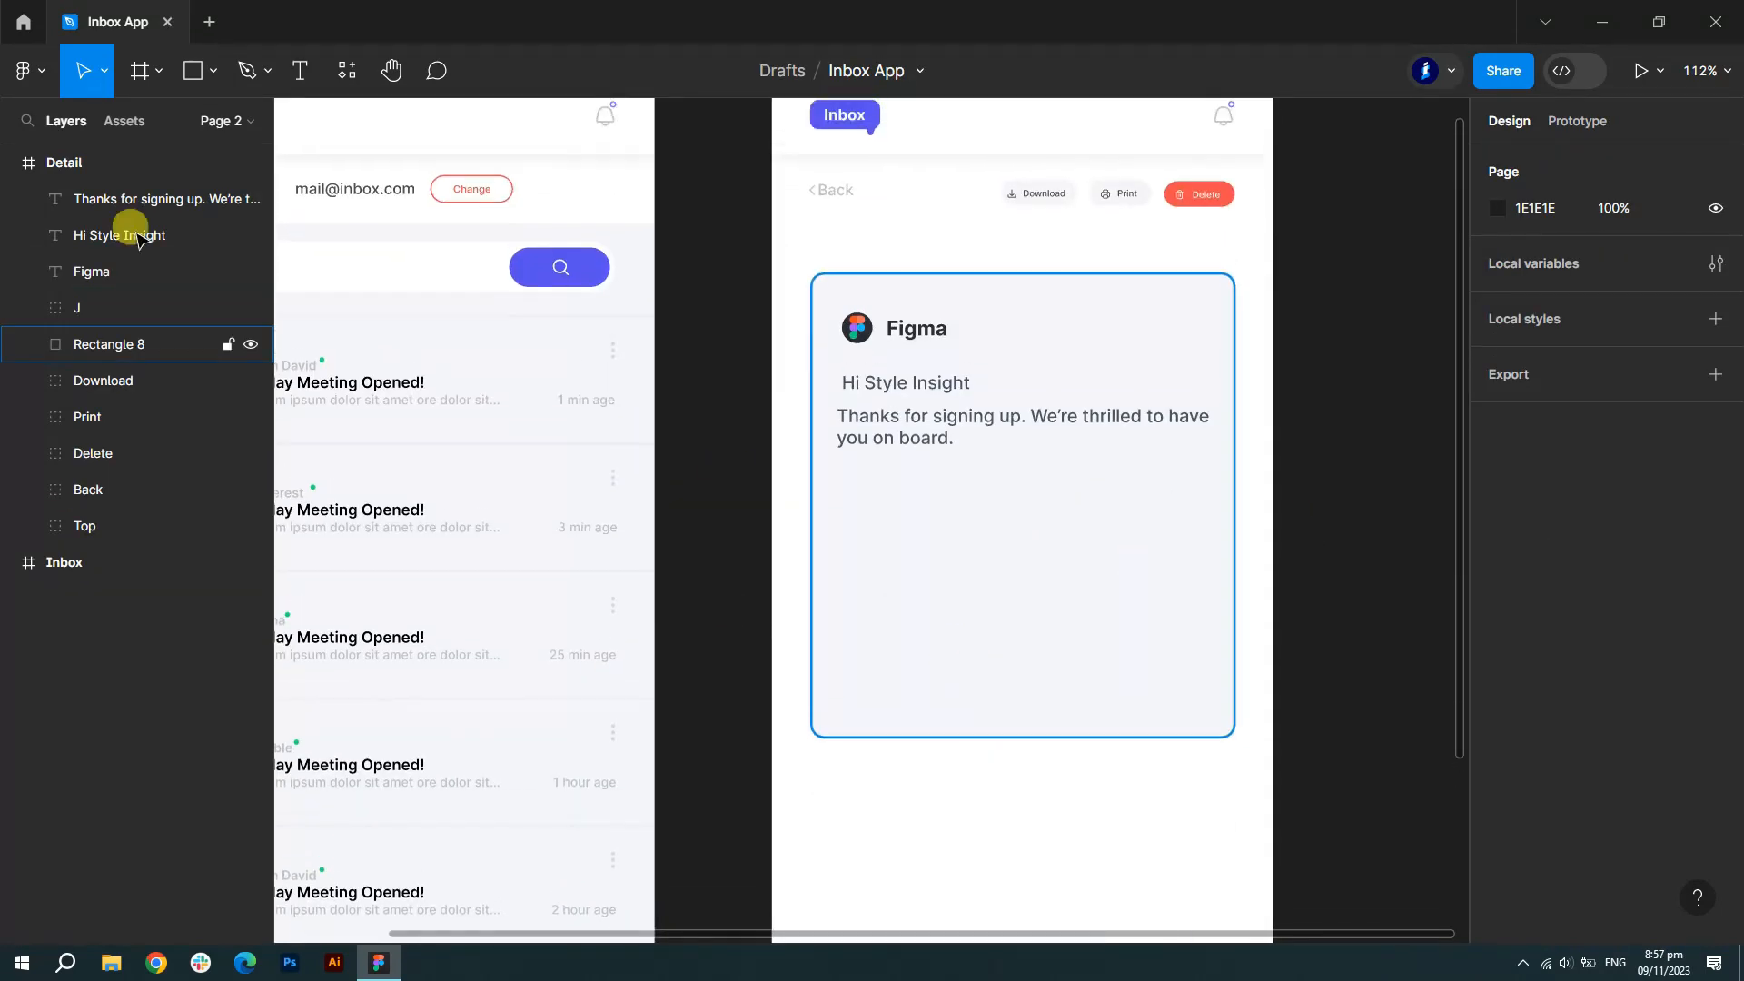
click(189, 72)
scroll(1067, 483, up, 5)
- Draw a 200×40 button shape with corner radius 25 and purple-blue 5850EC fill
mouse_move(558, 440)
mouse_down()
mouse_move(990, 552)
mouse_move(1093, 552)
mouse_up()
click(1550, 256)
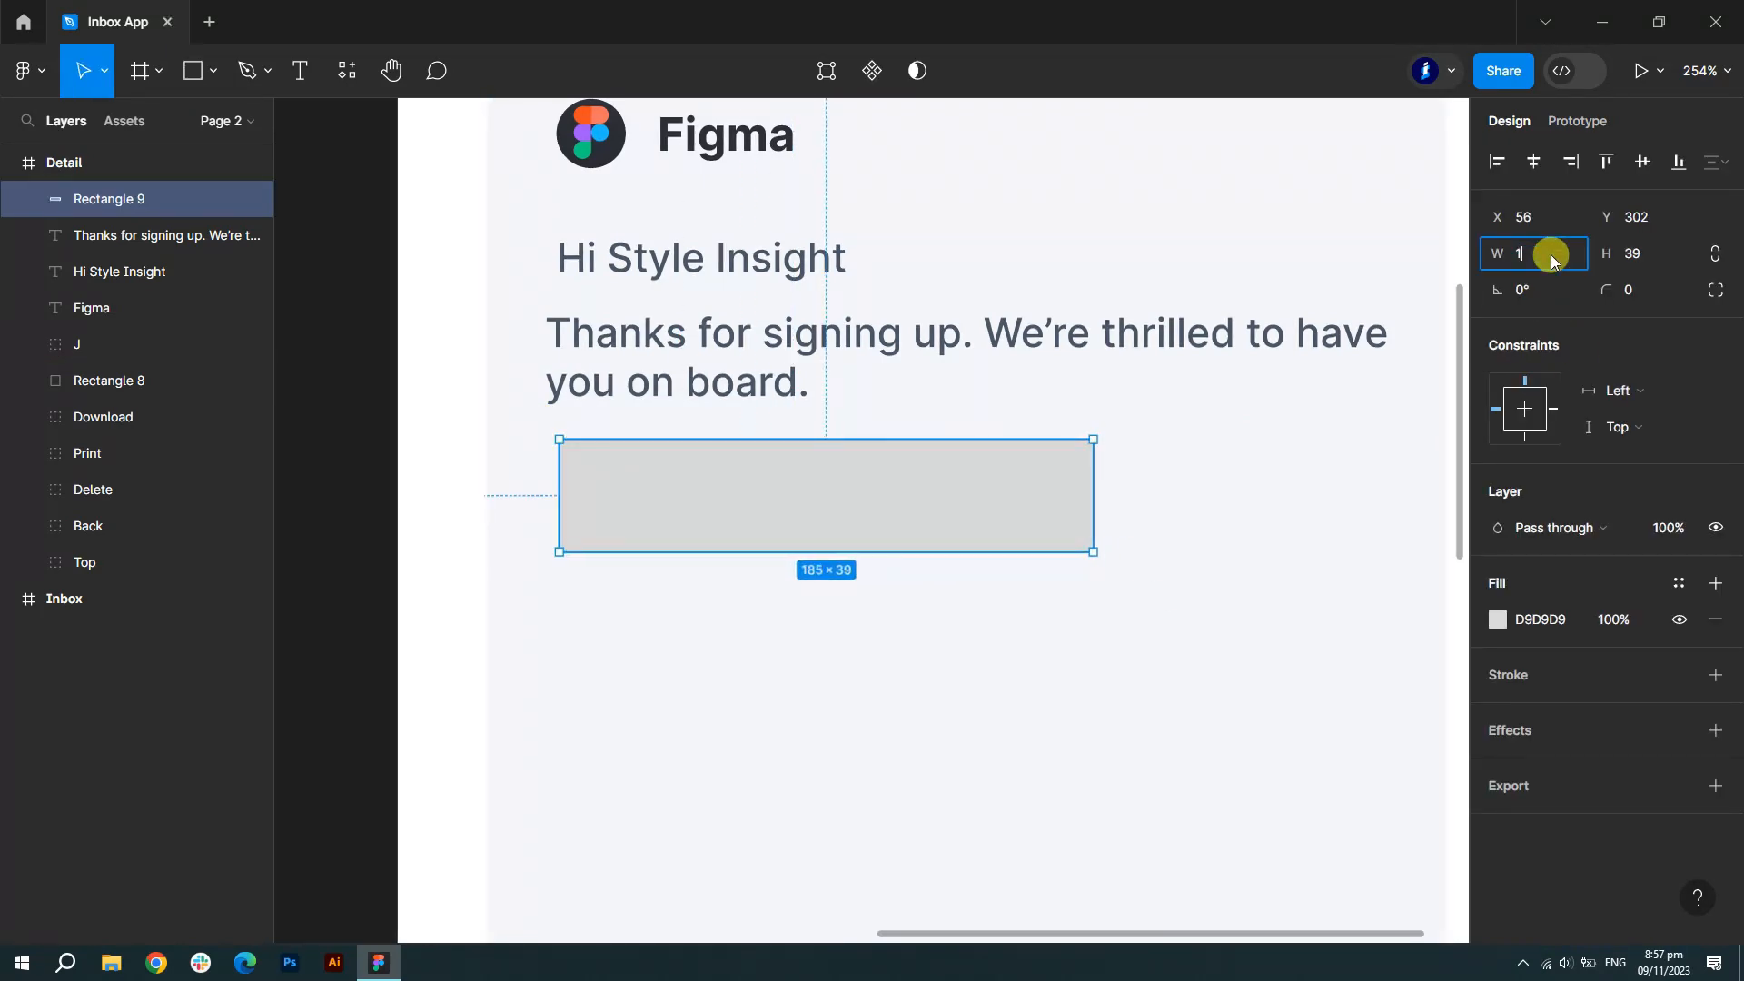
text(200)
click(1648, 258)
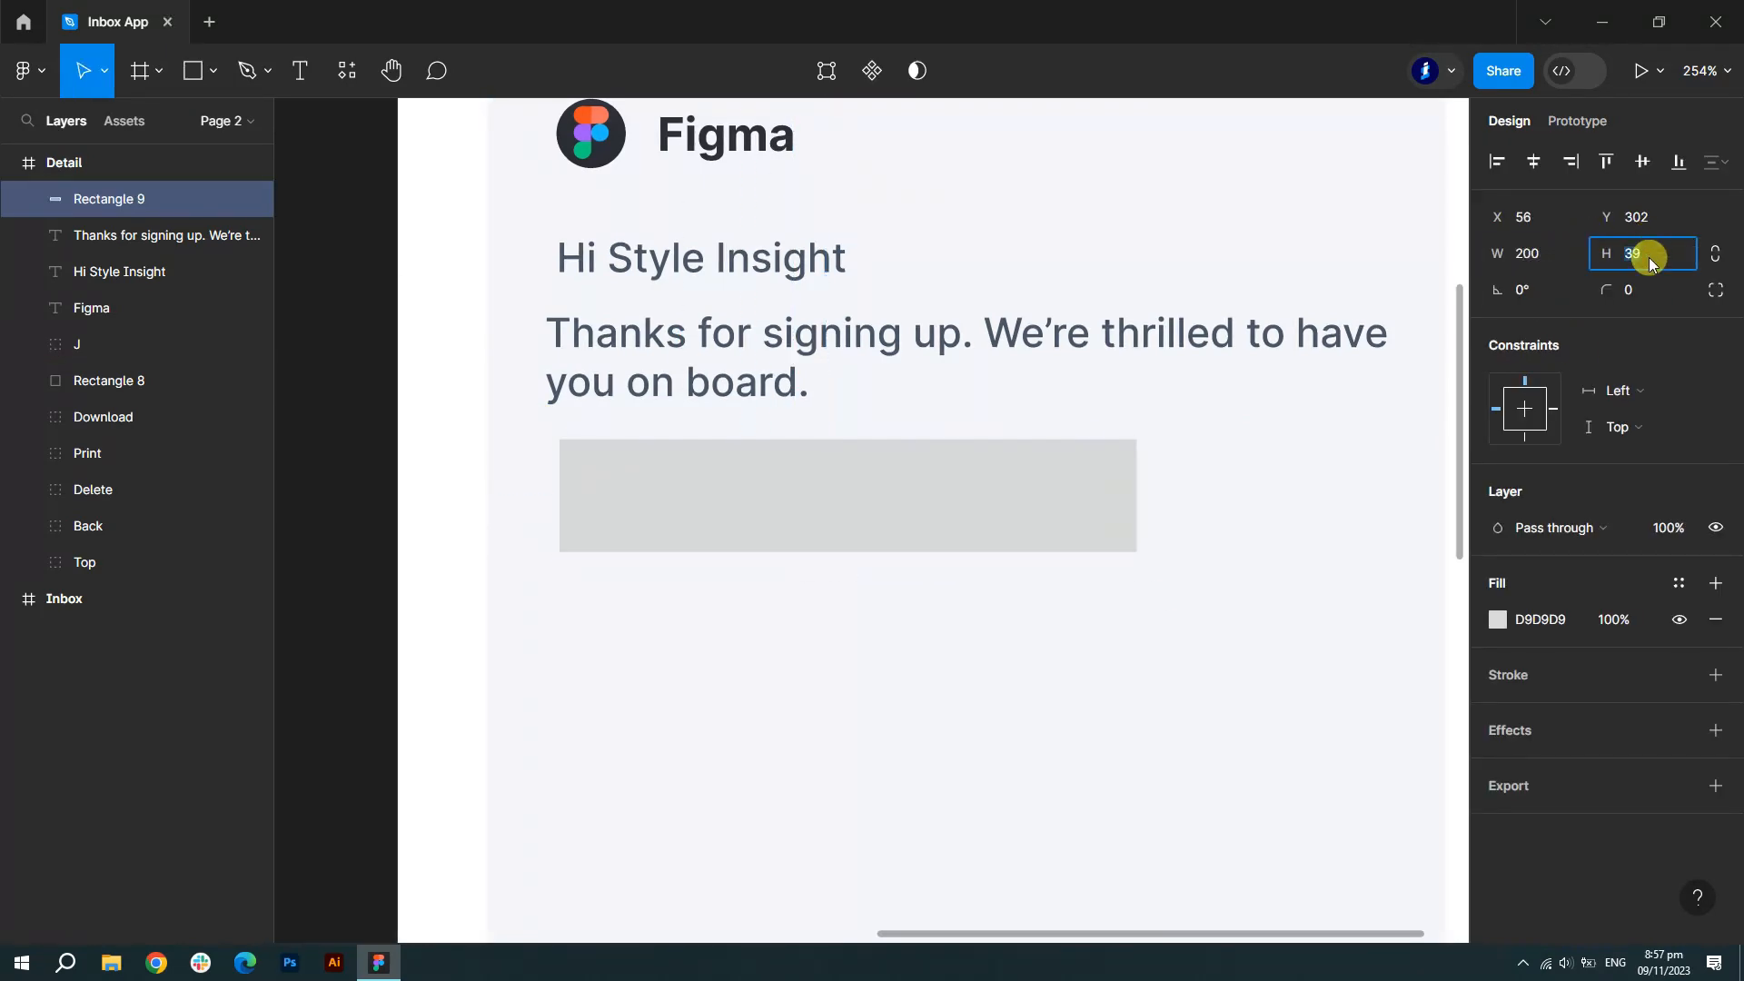
click(1643, 285)
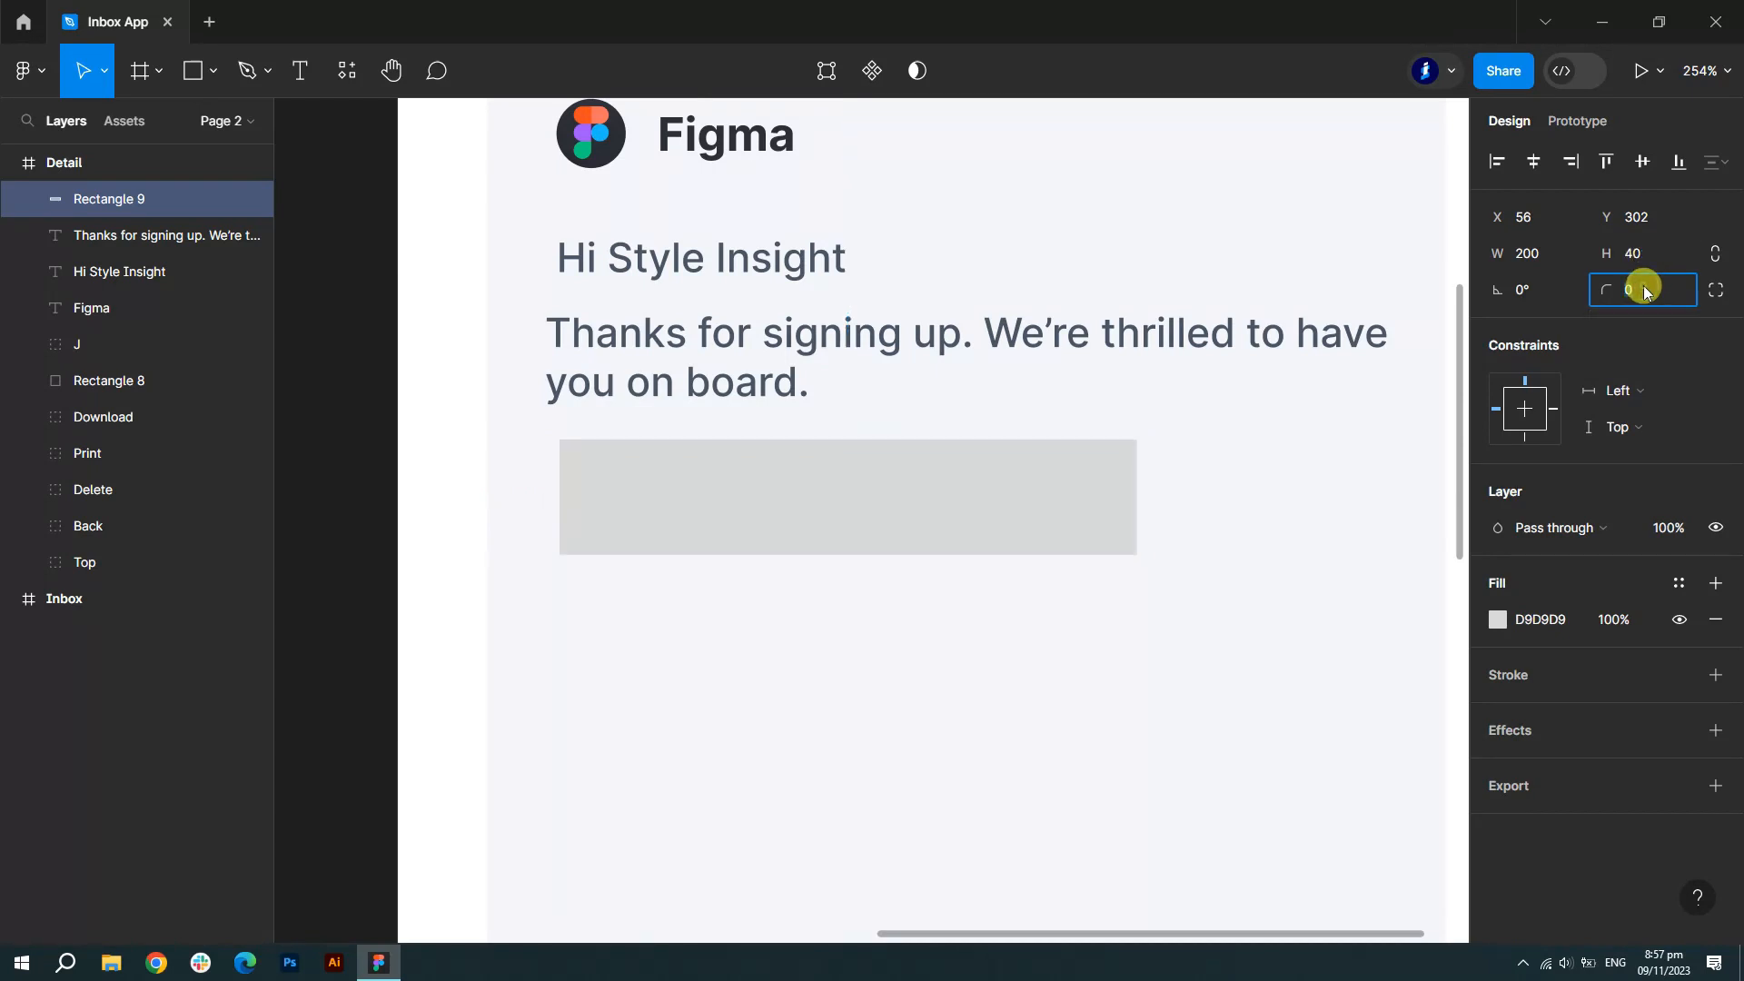
key(Up)
text(25)
click(1497, 619)
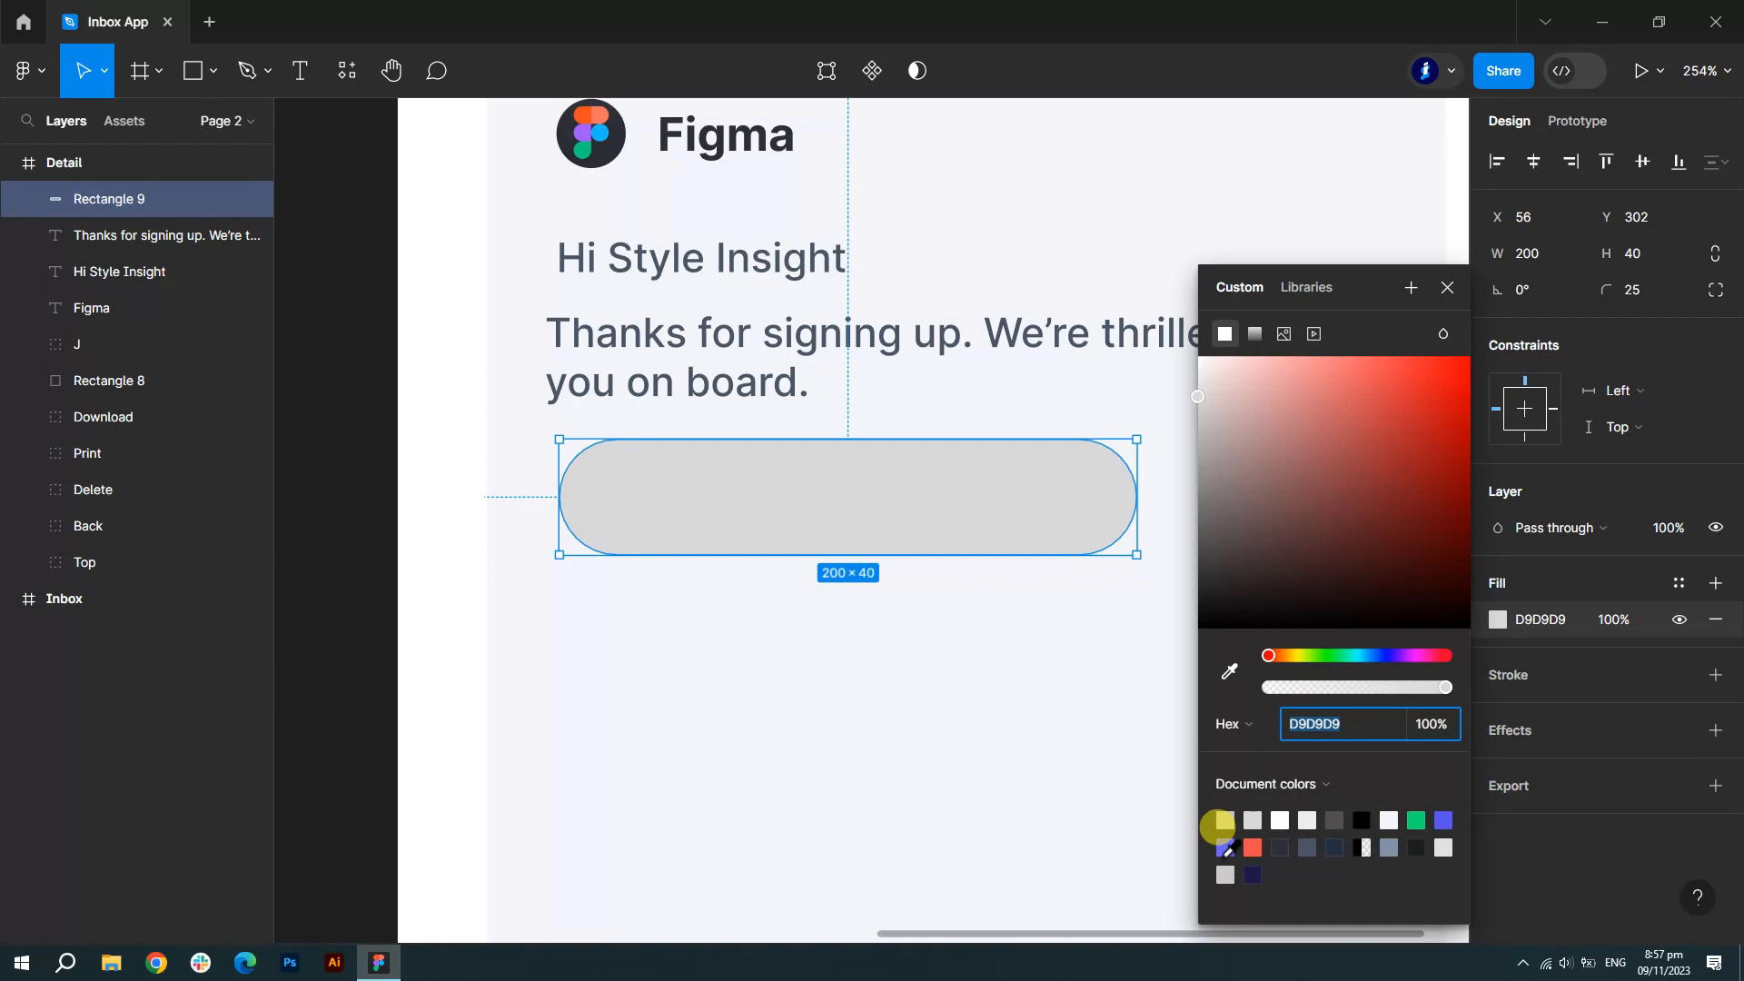
click(1443, 819)
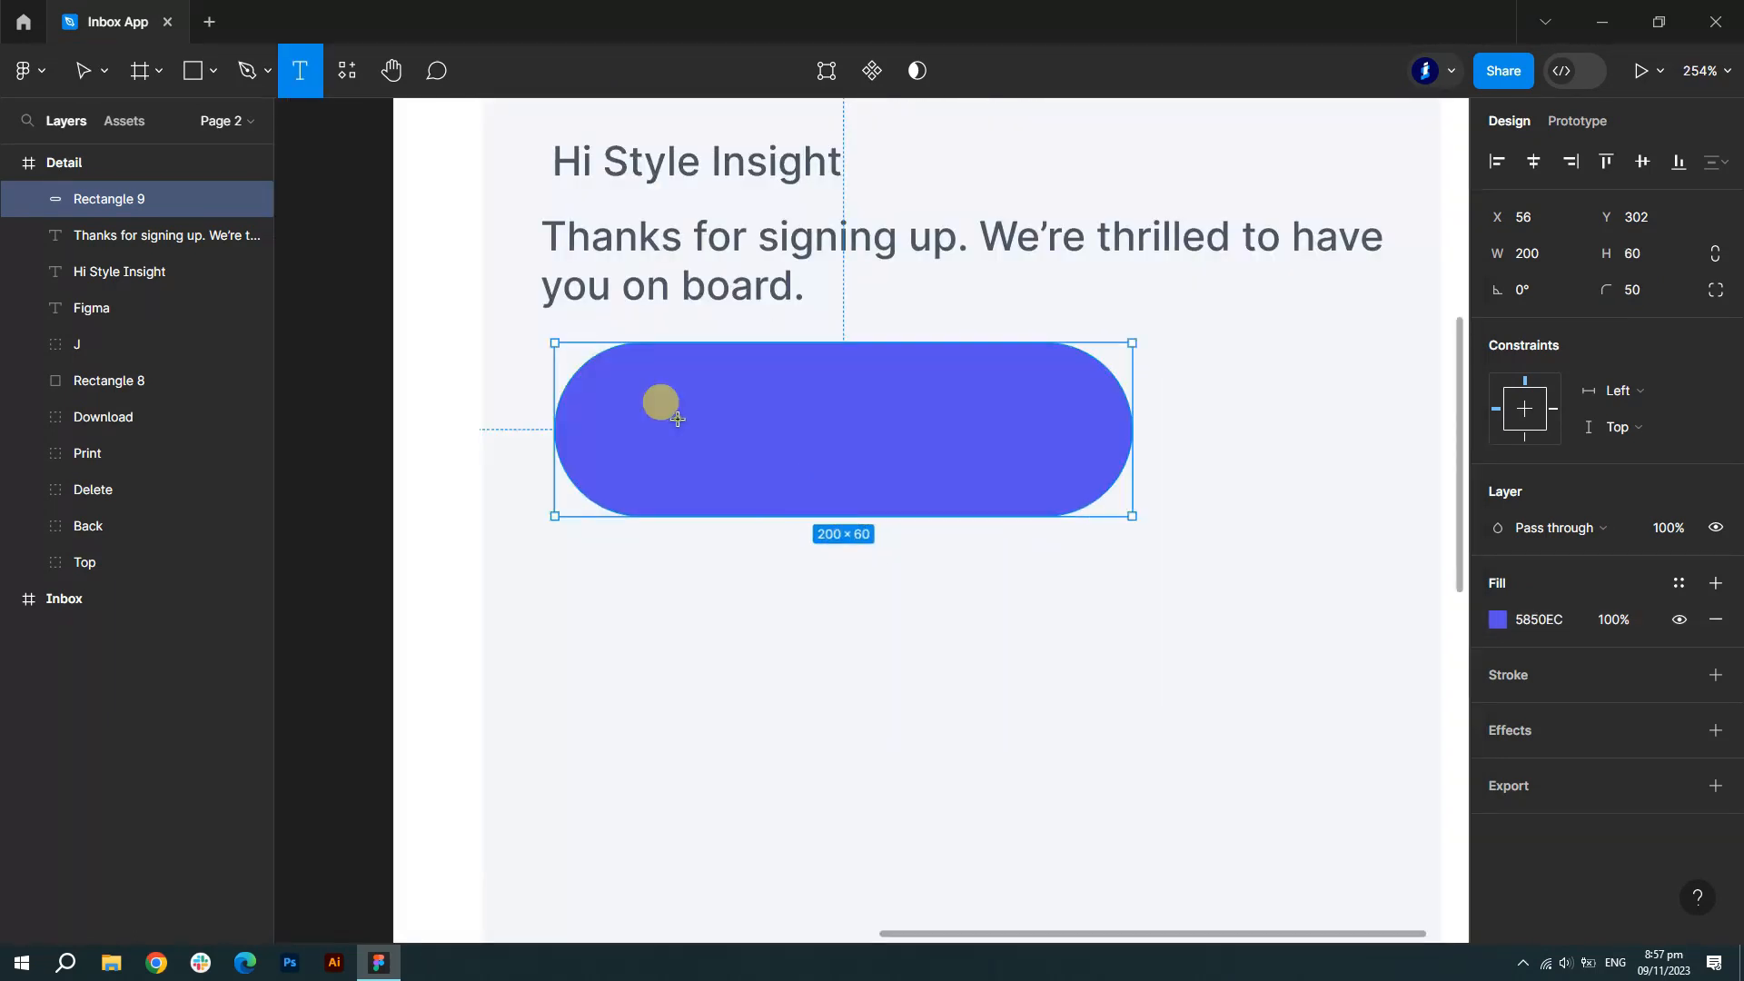
- Centre a pasted 'Sign in to your account' label on the button and make it 50 tall
click(672, 411)
text(Sign in to your account)
key(Escape)
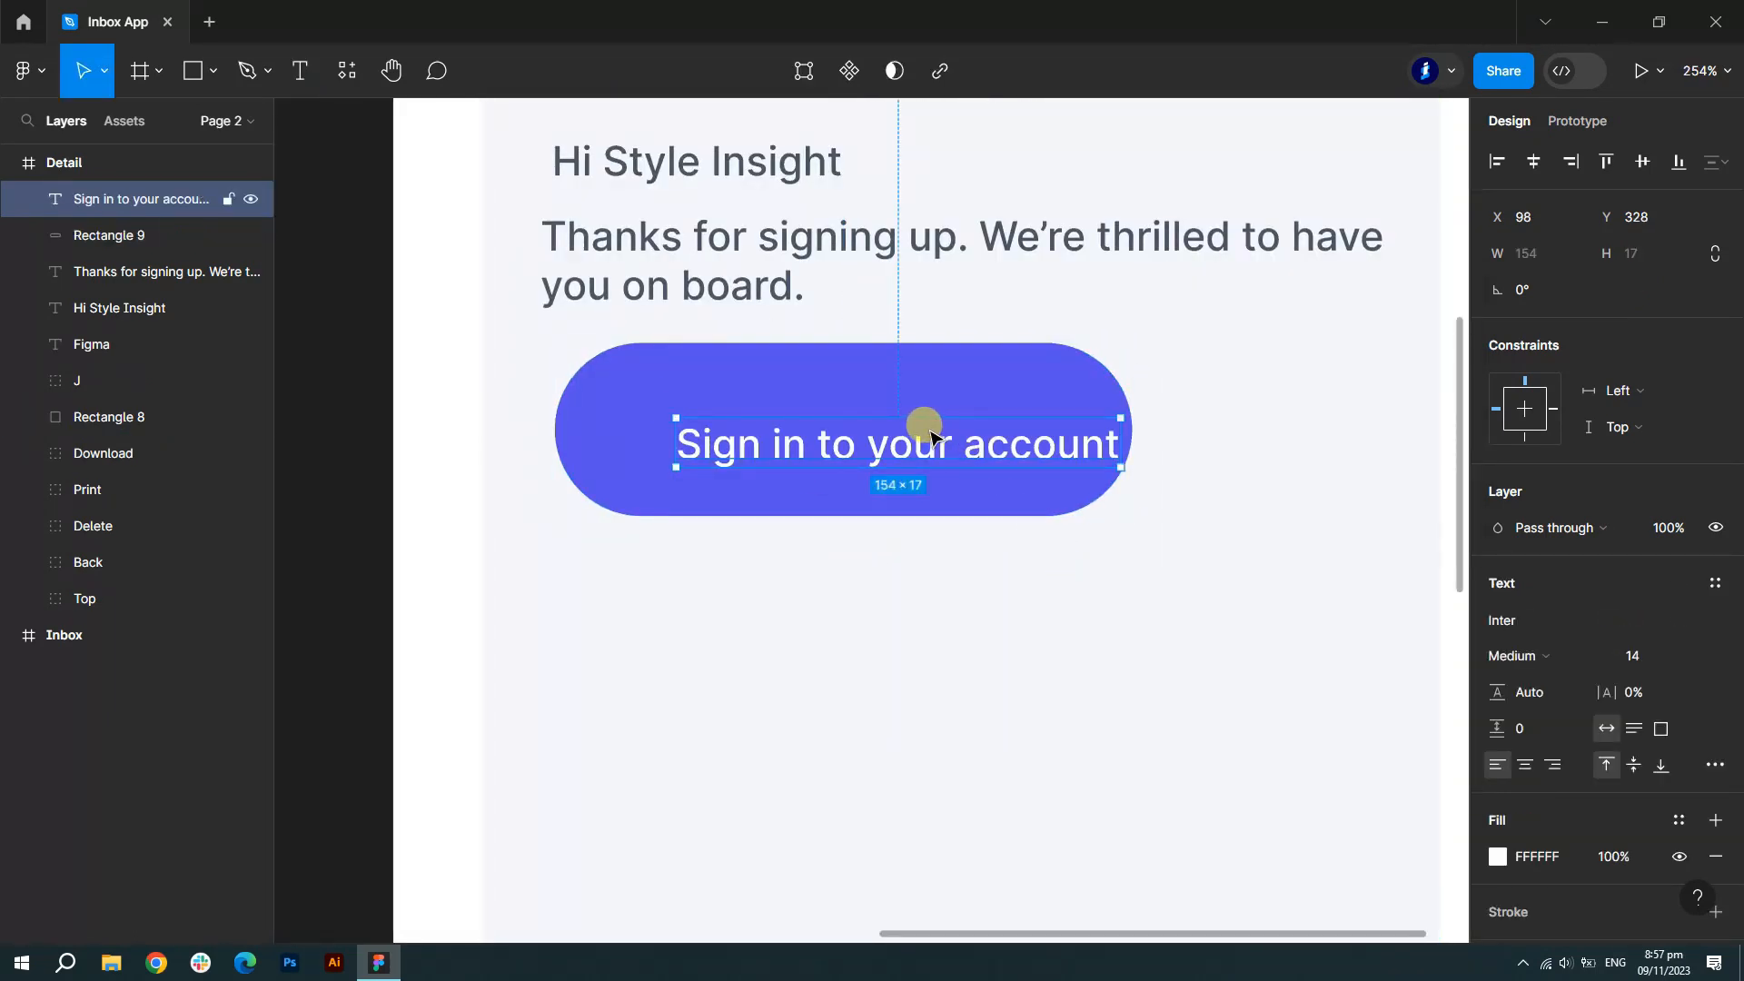
drag(935, 439, 884, 417)
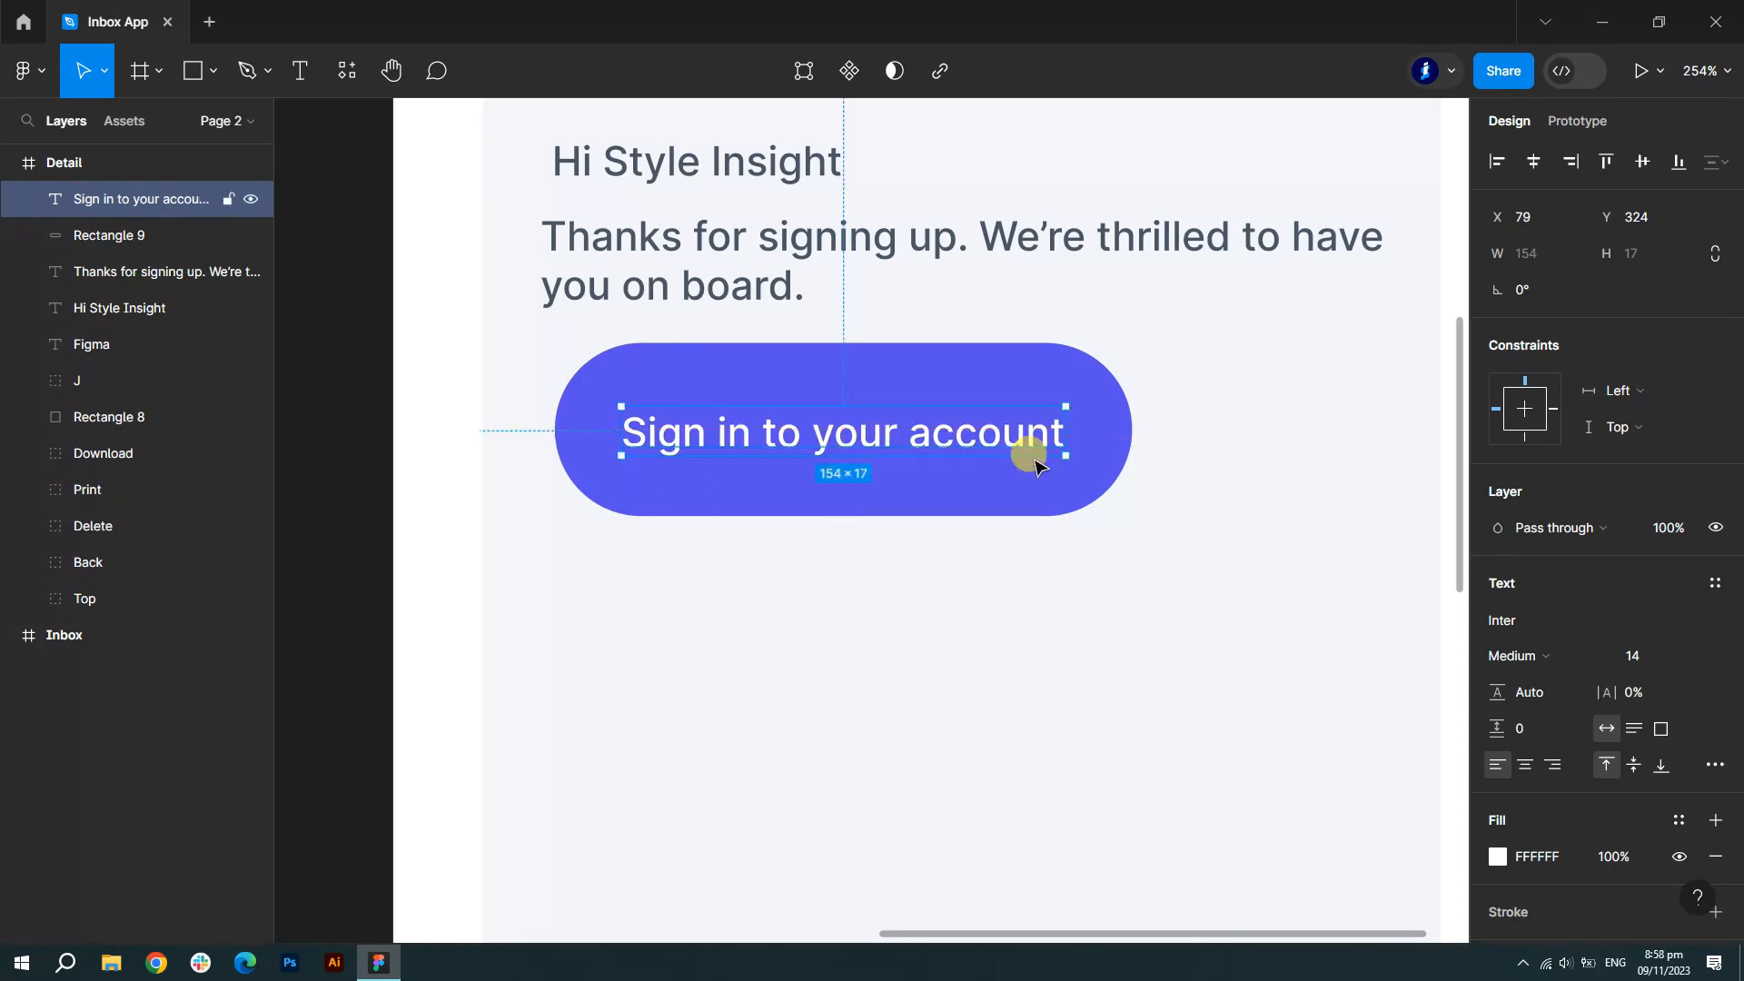
key(shift+Up)
click(939, 514)
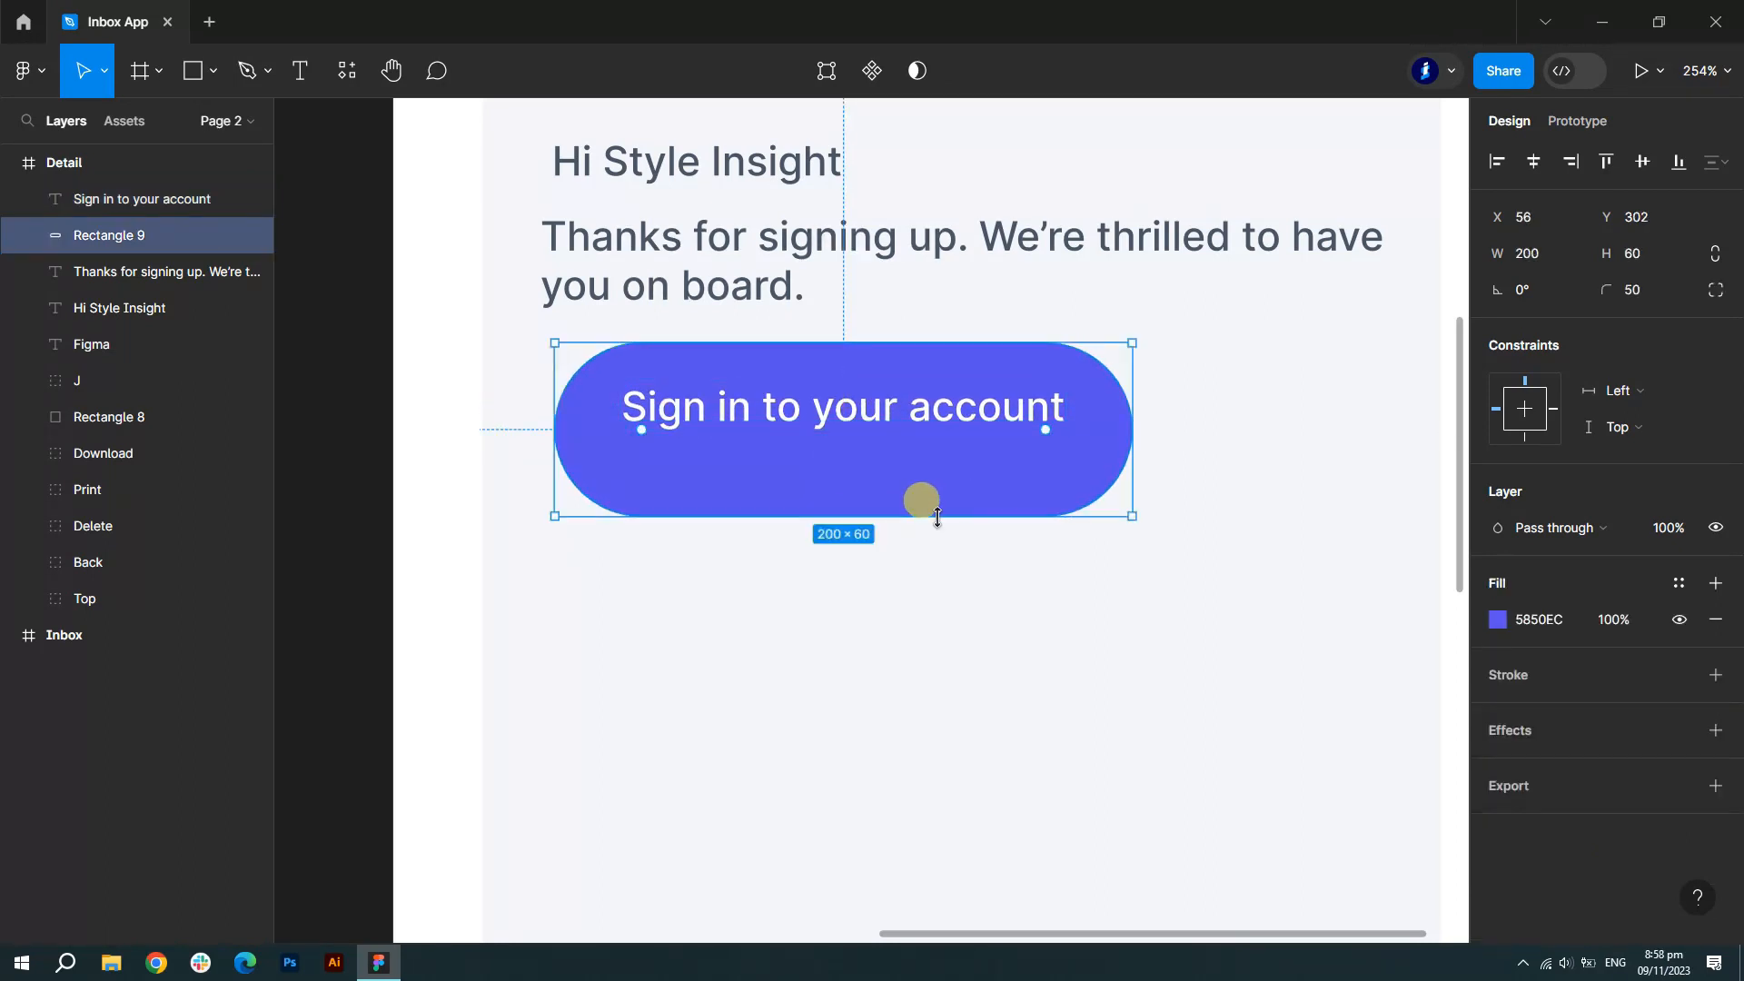
drag(937, 517, 933, 488)
click(885, 425)
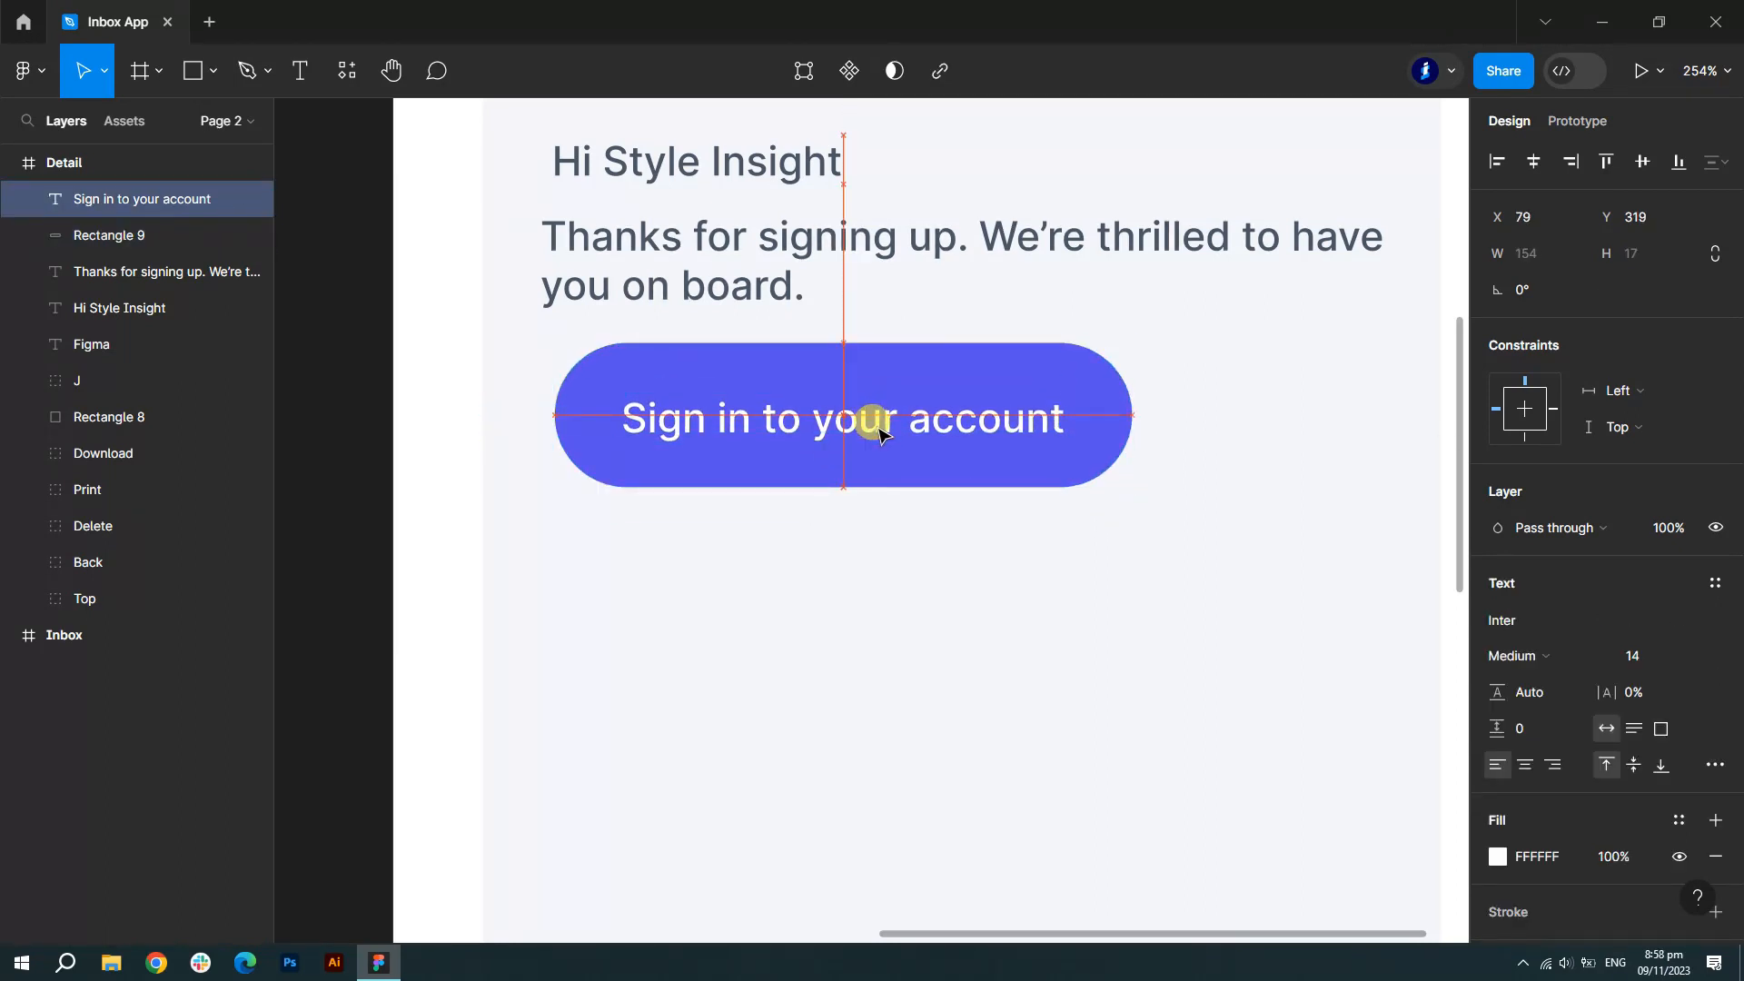
scroll(908, 435, down, 5)
click(1213, 540)
scroll(1212, 536, down, 5)
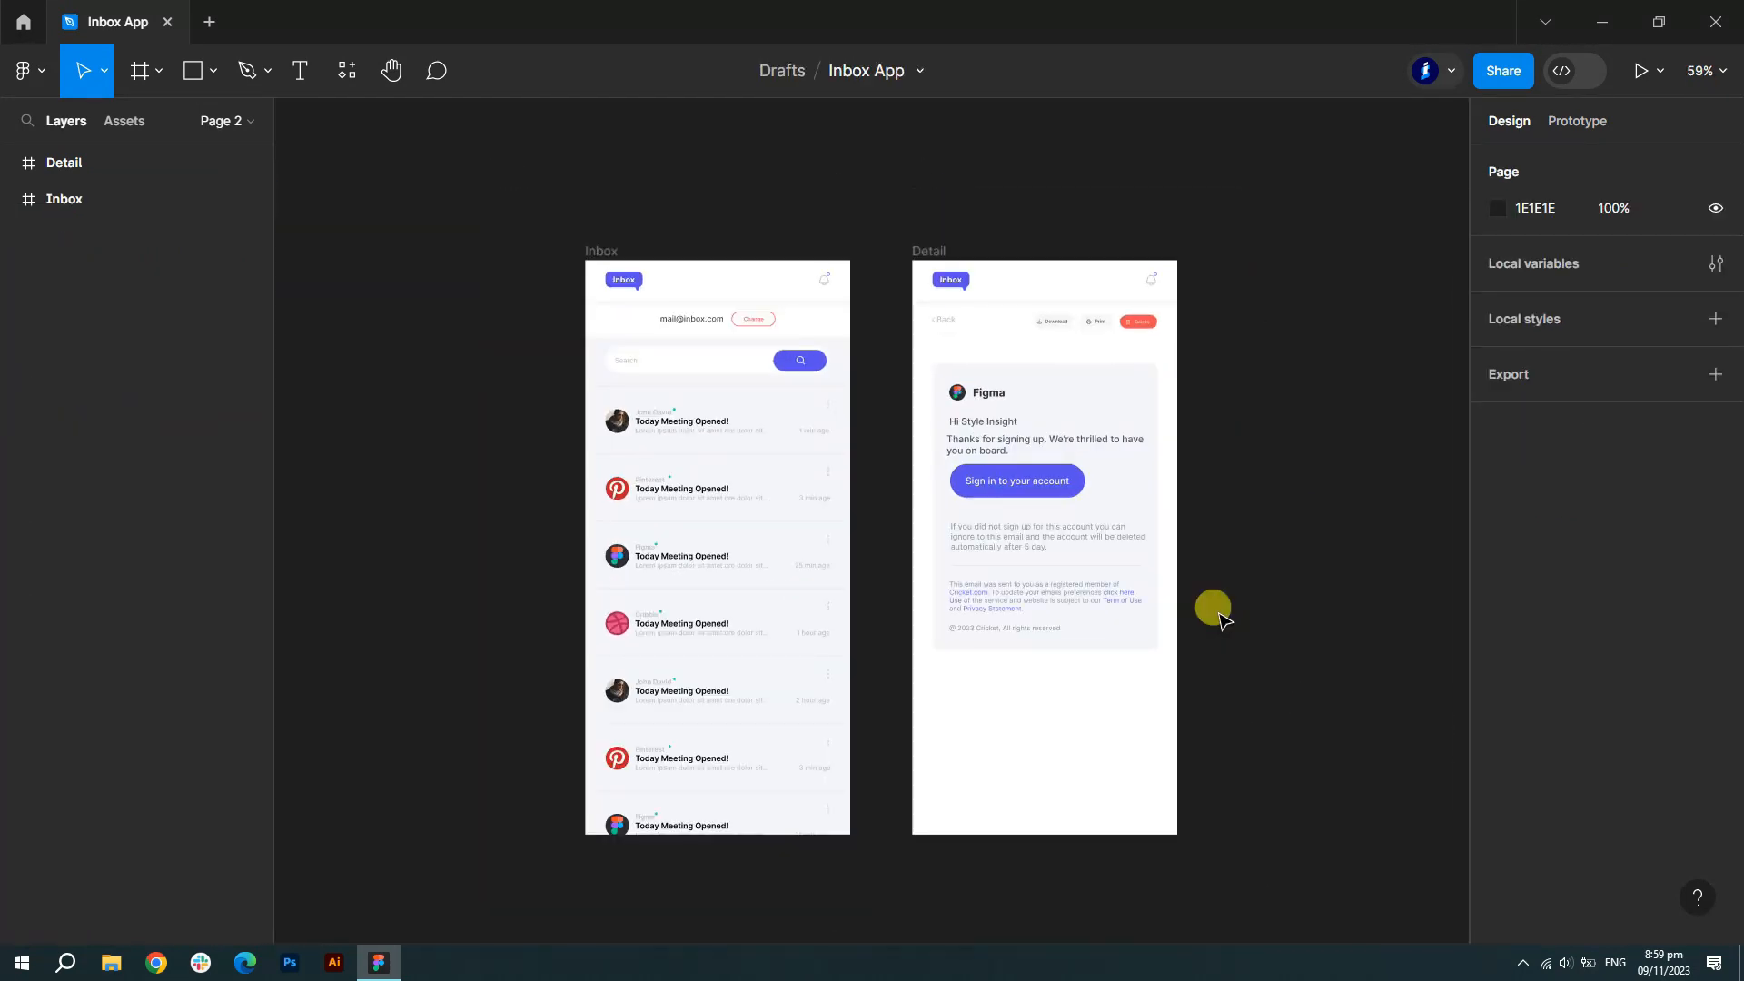
- Link Inbox's Message 3 row to the Detail frame with a Smart animate transition
scroll(1221, 620, down, 1)
click(11, 199)
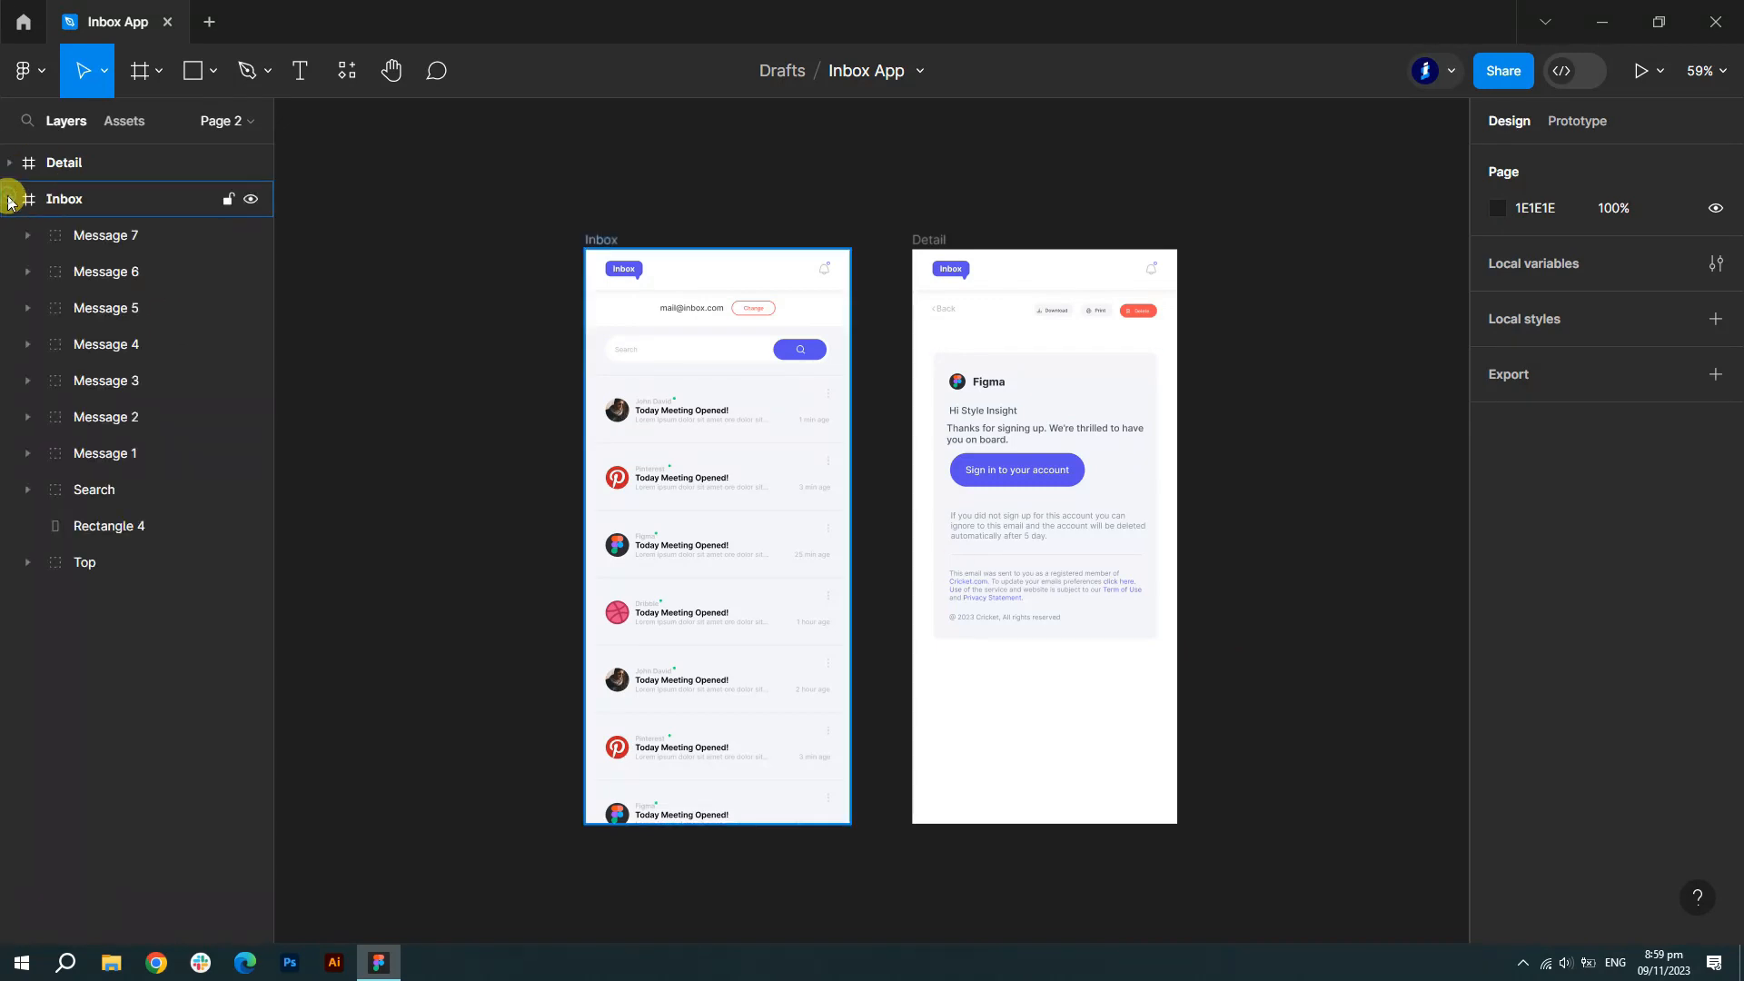
click(121, 381)
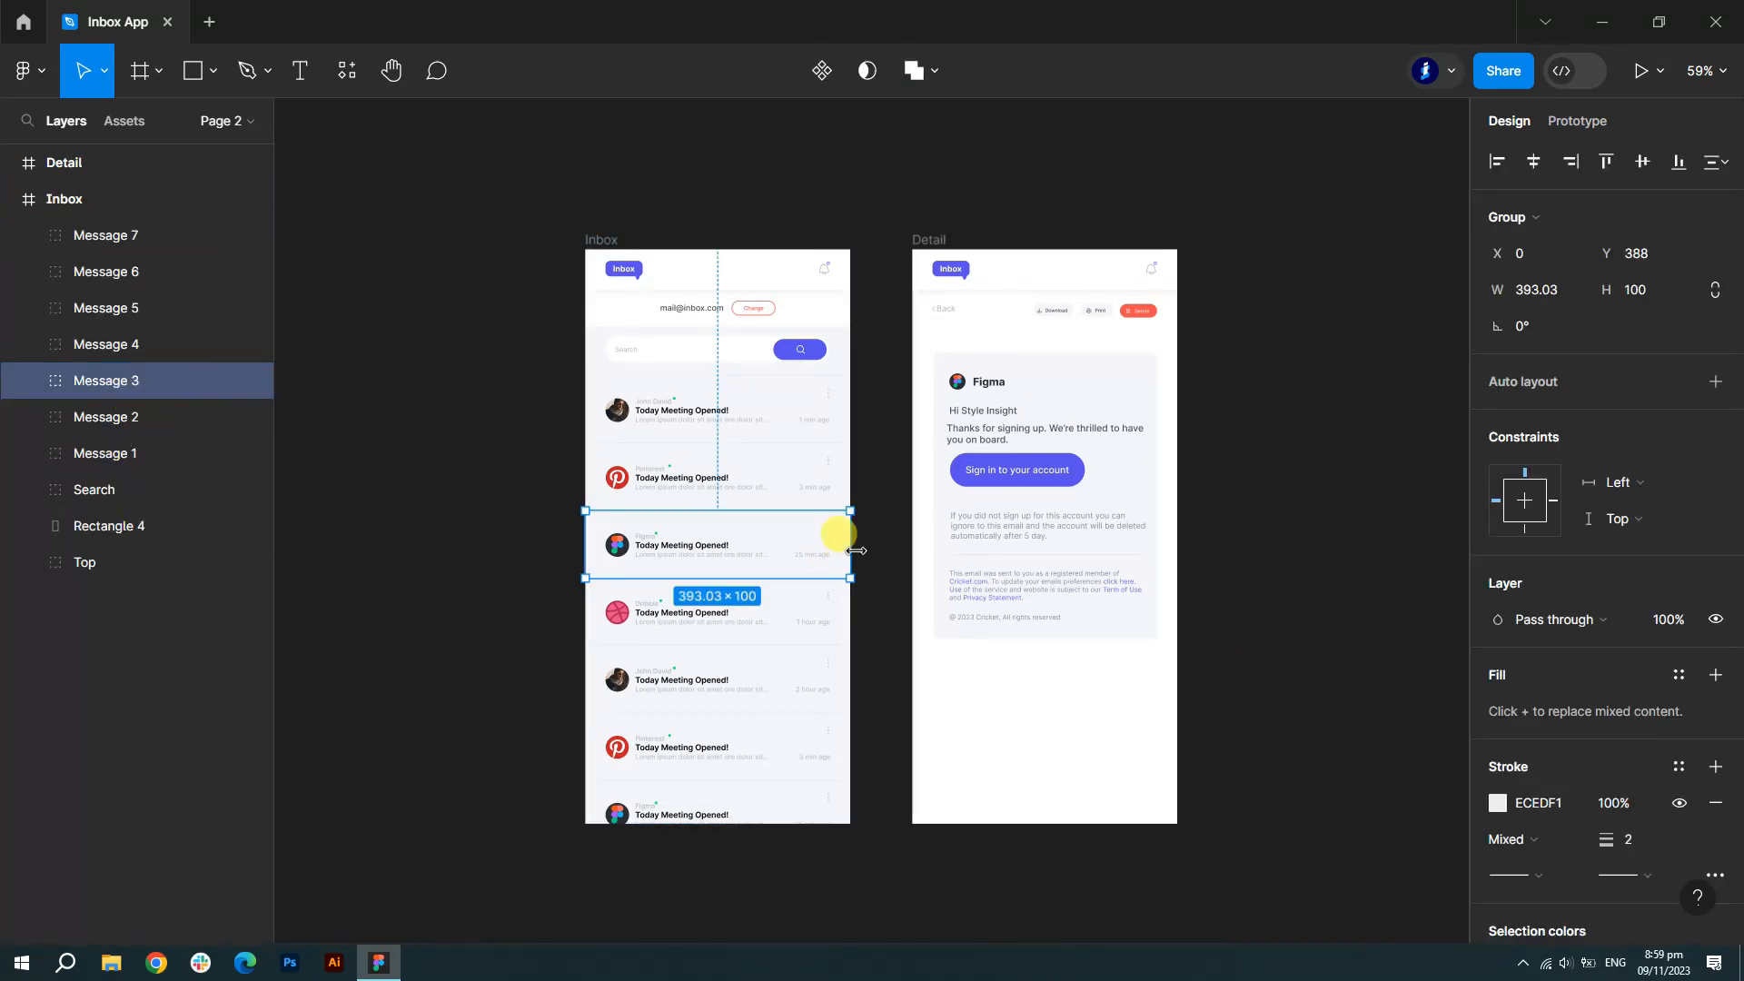
click(1591, 128)
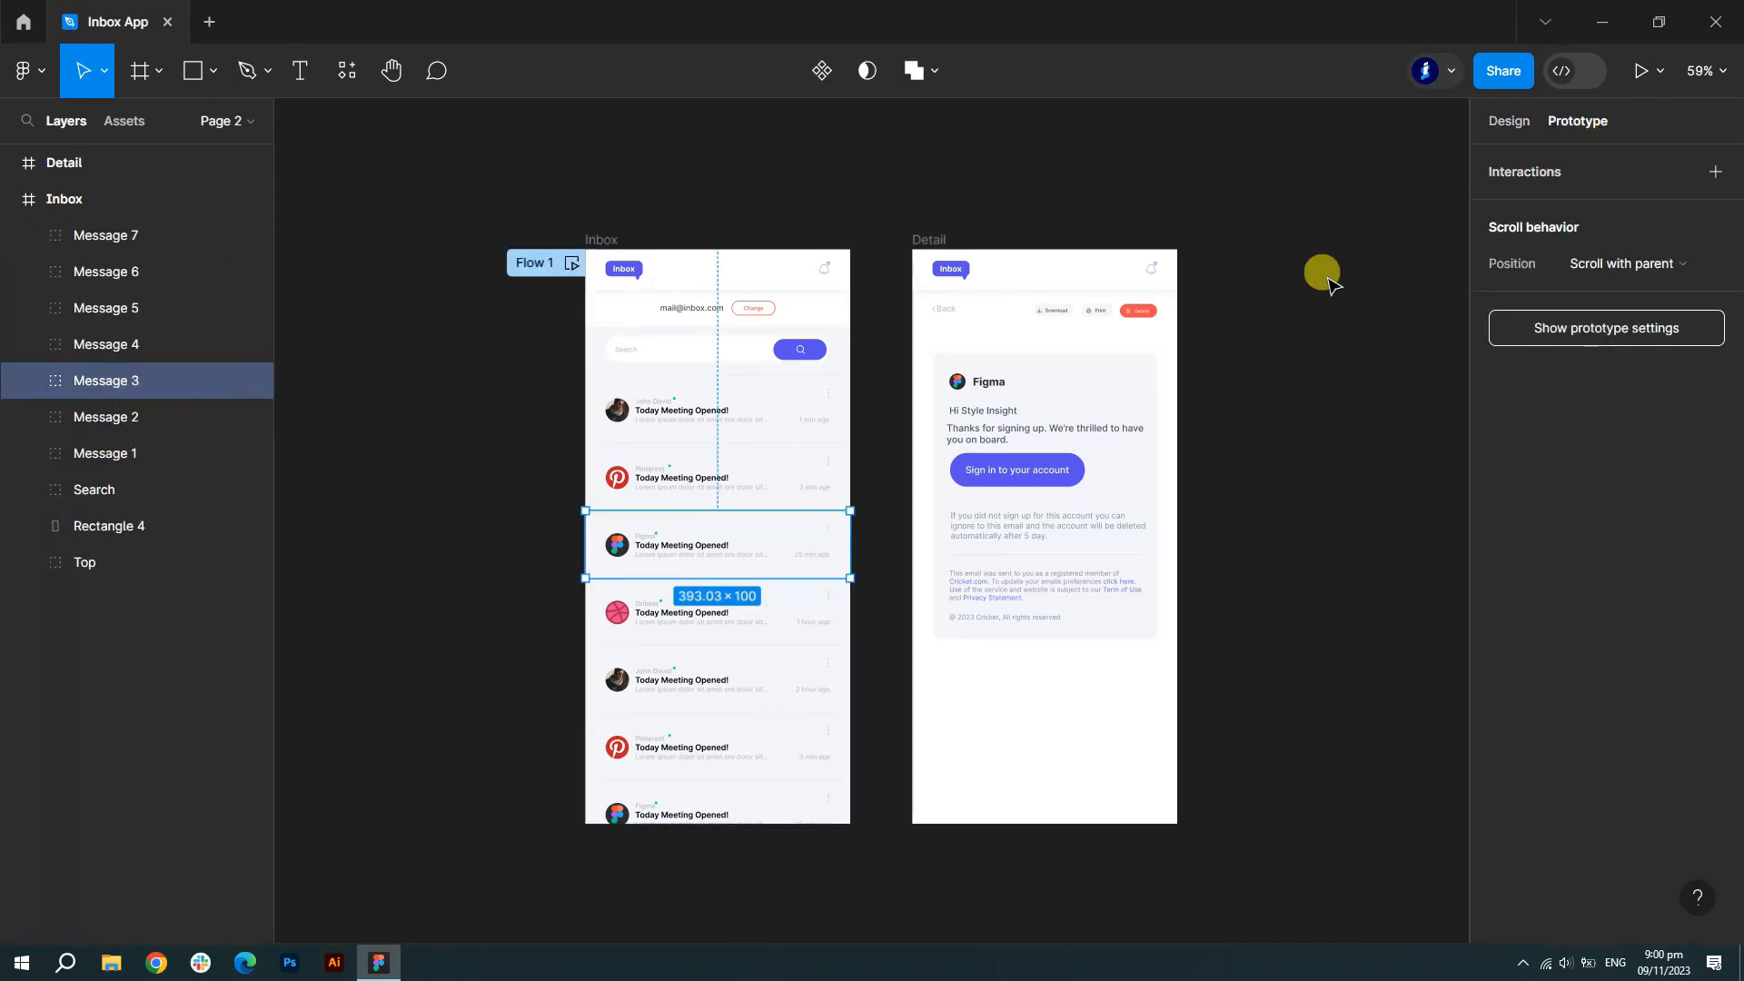
drag(850, 544, 919, 486)
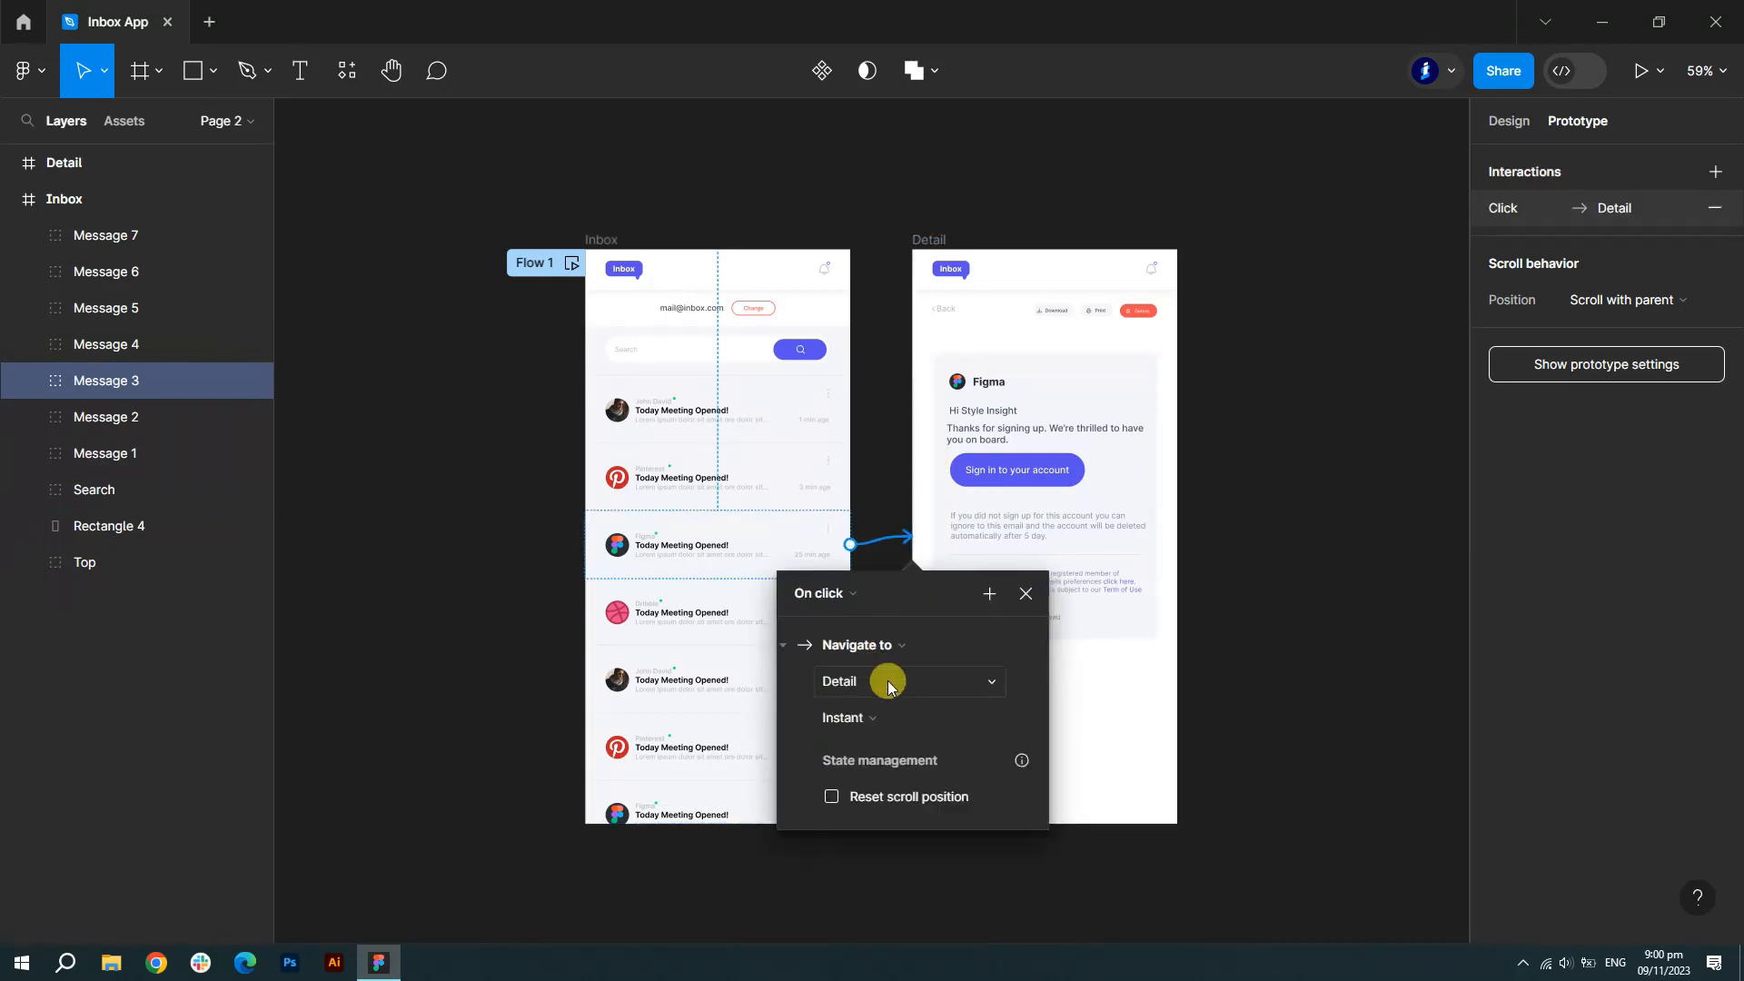
click(1021, 721)
click(910, 767)
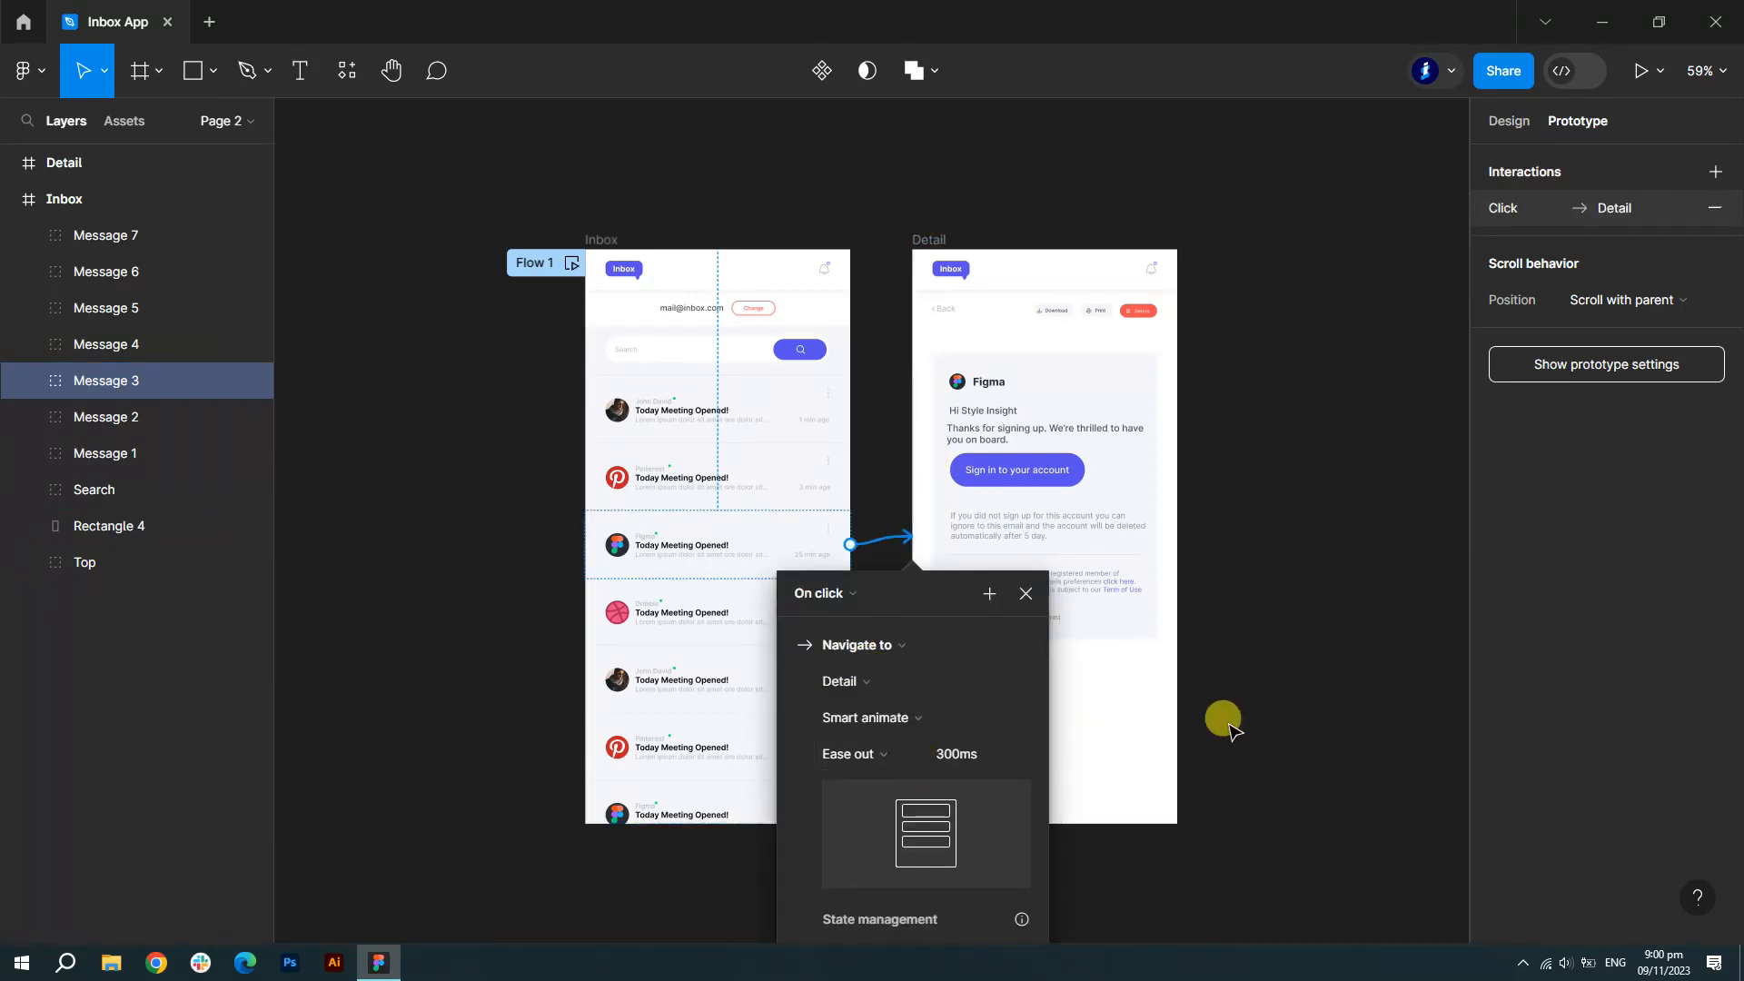
click(906, 292)
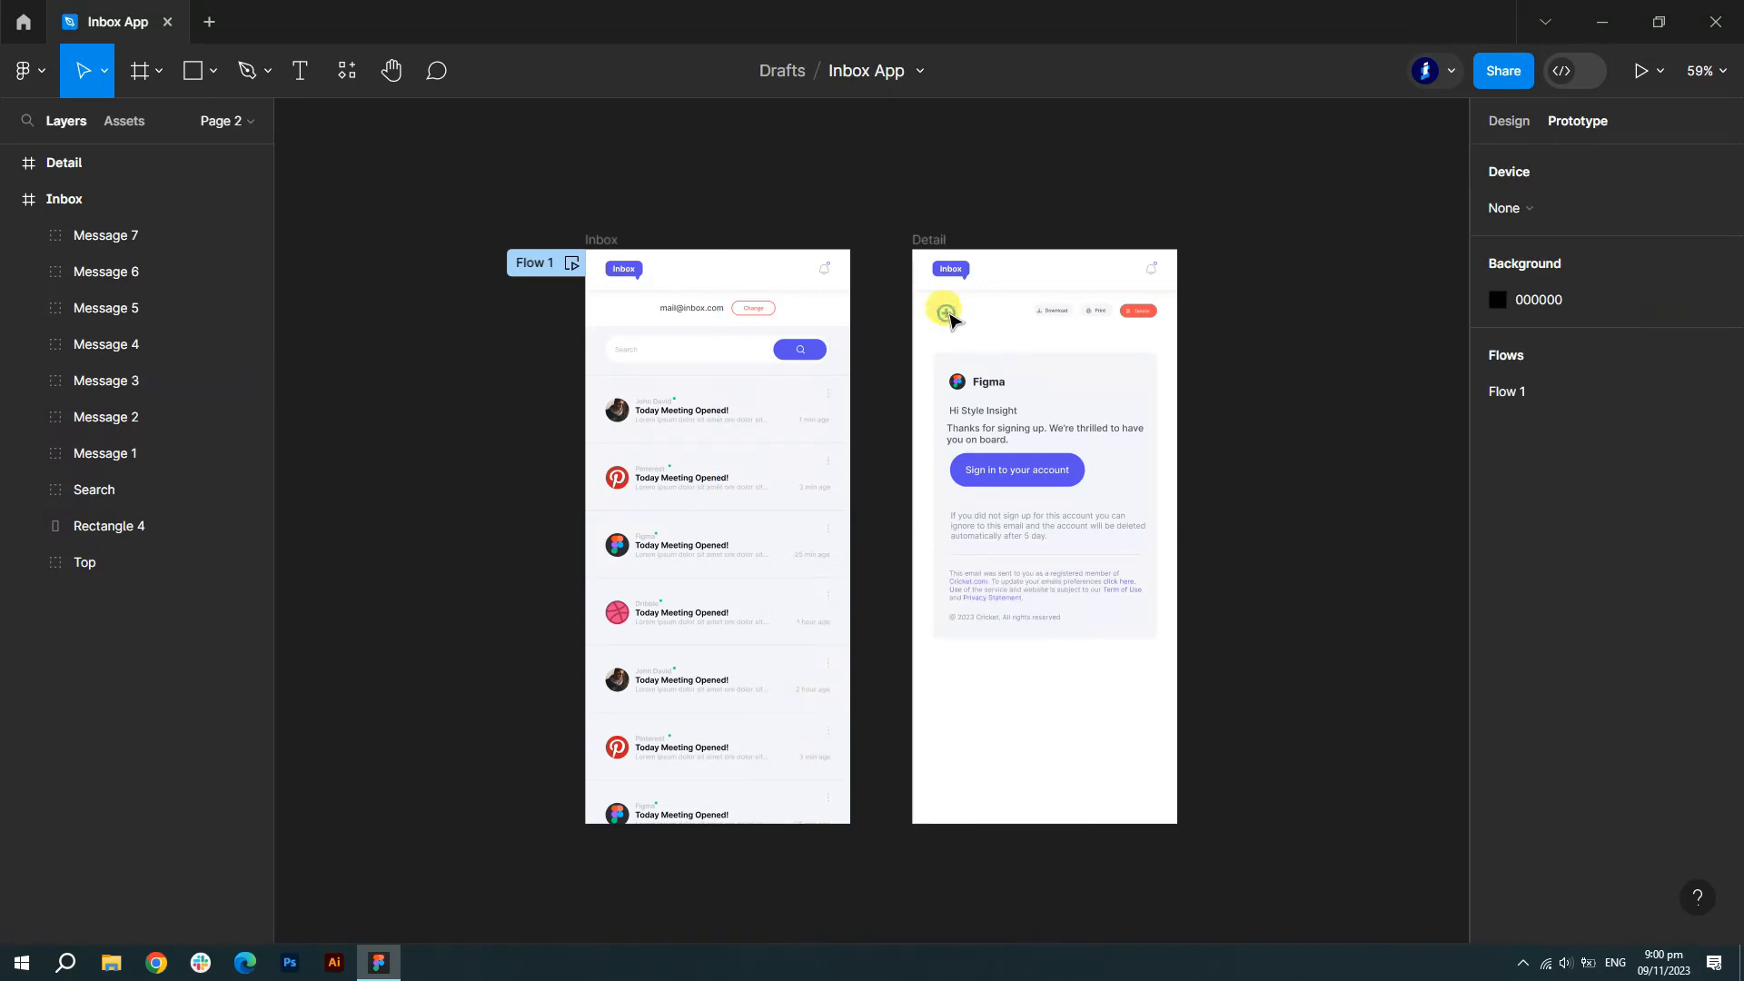
- Link Detail's Back link to the Inbox frame
click(942, 317)
drag(941, 313, 844, 431)
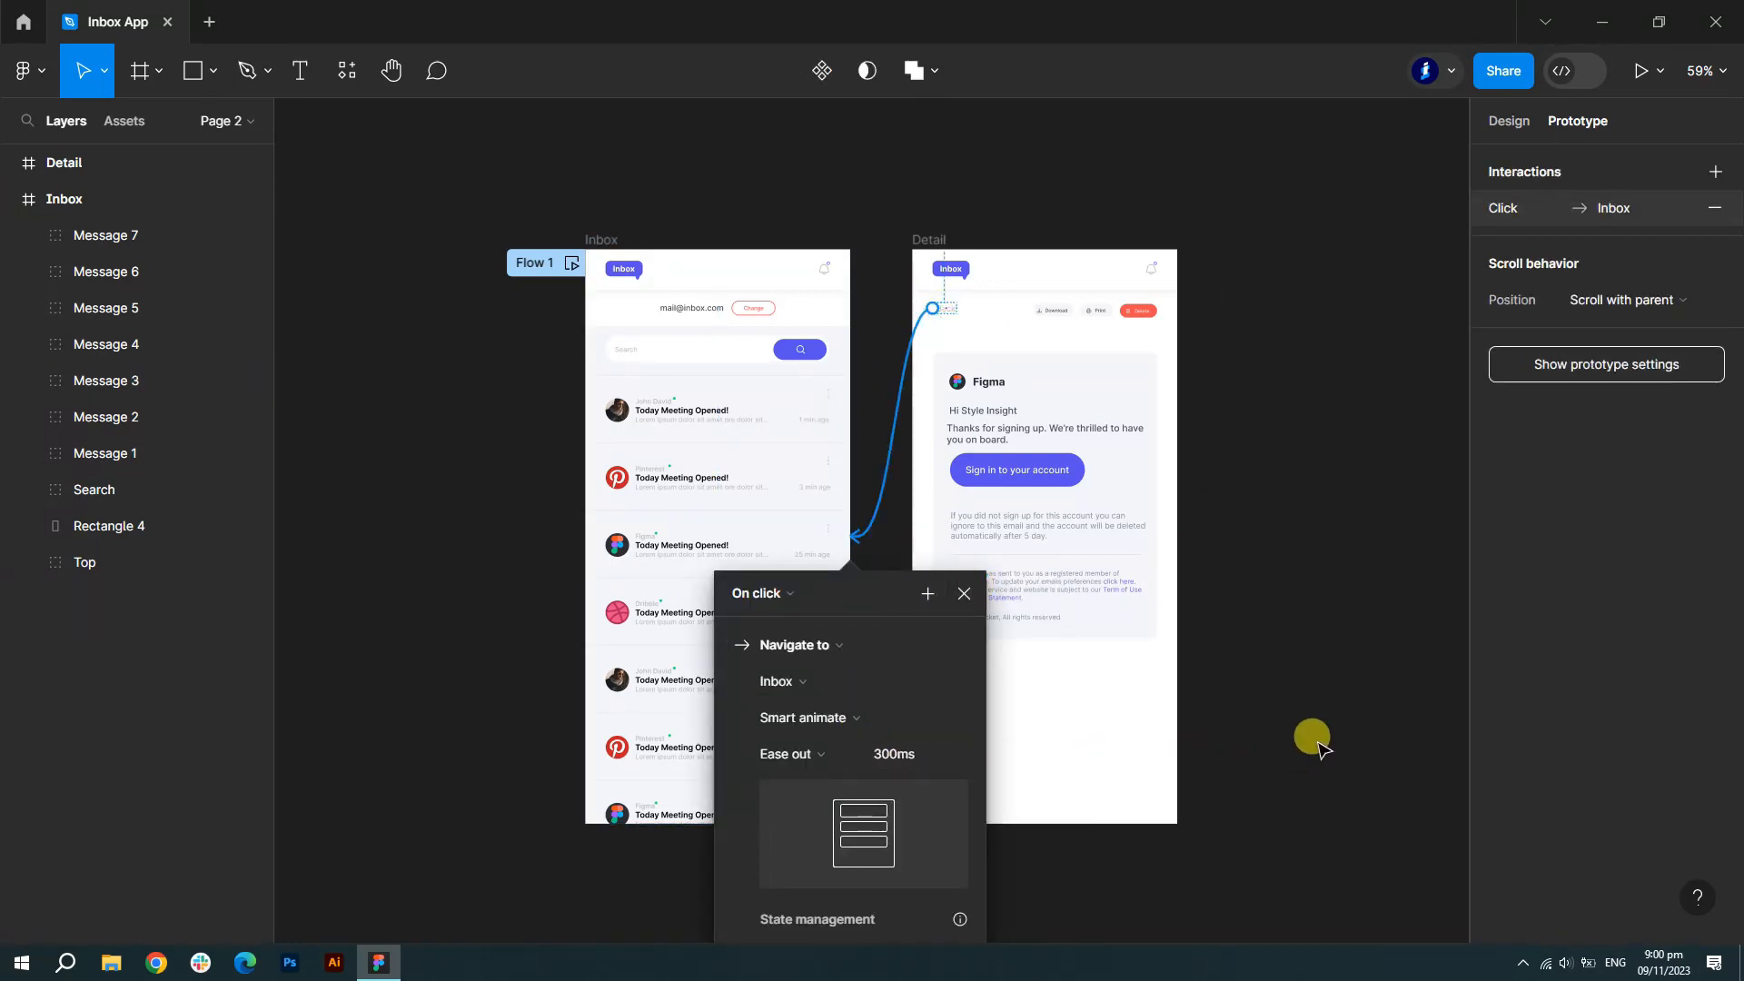
click(1294, 717)
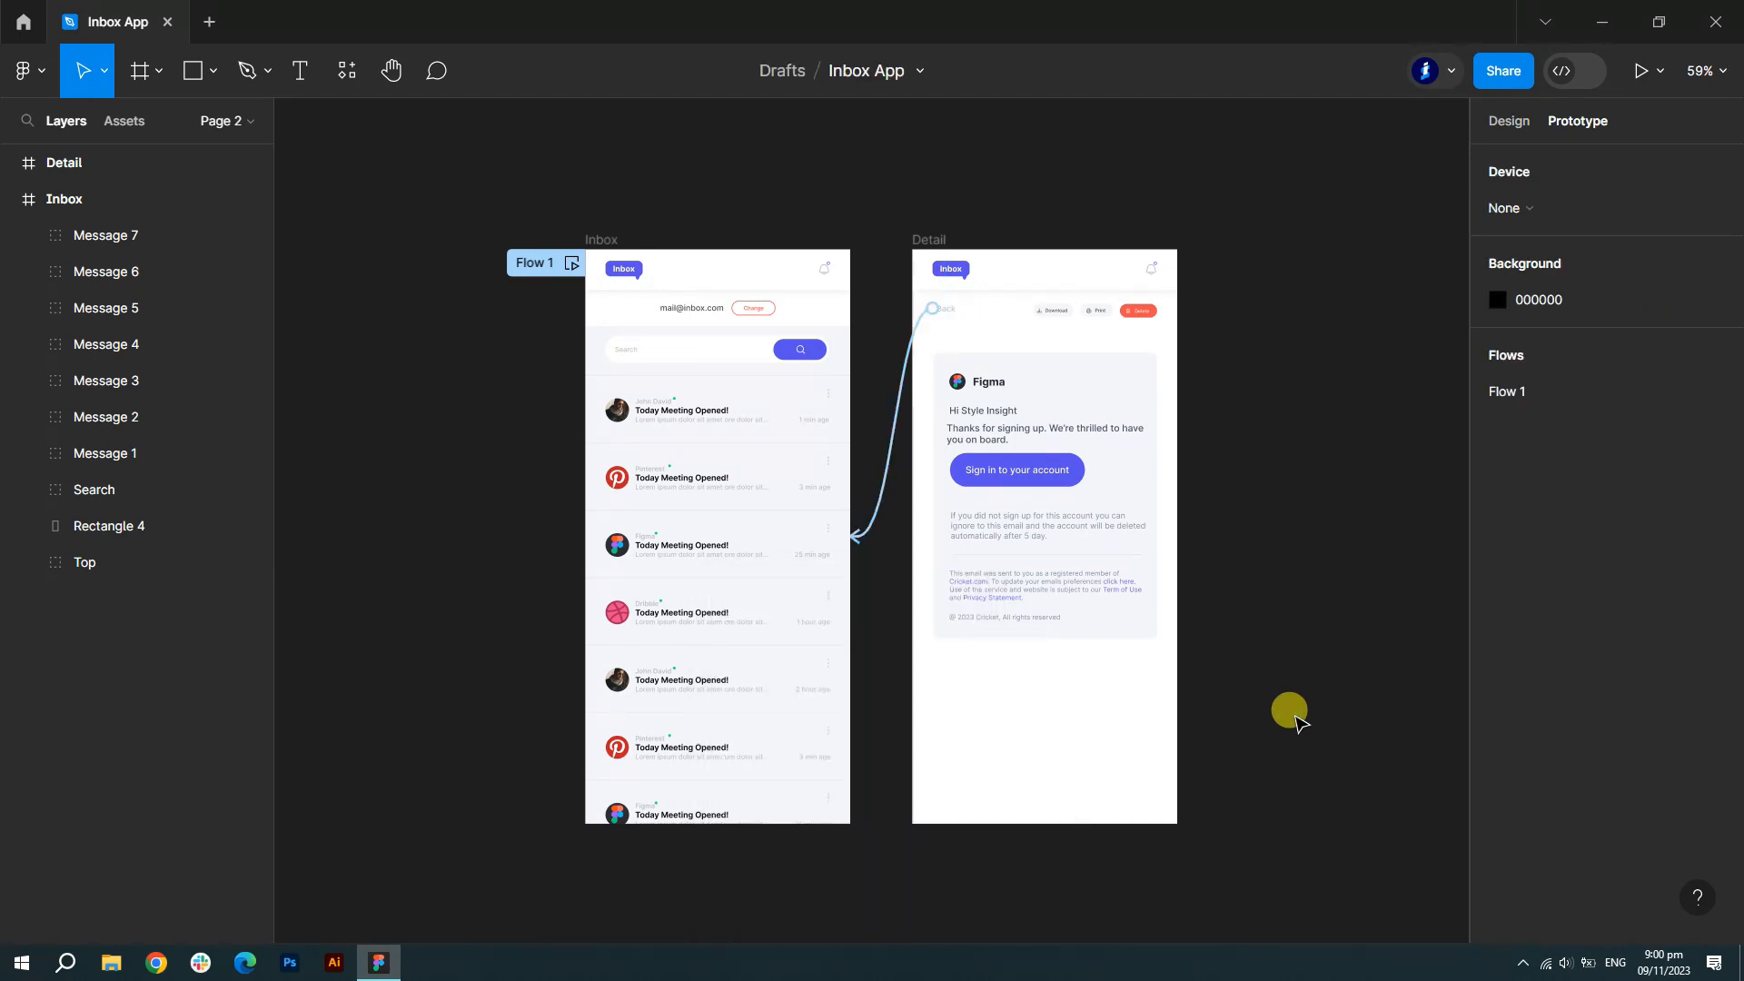
click(1639, 66)
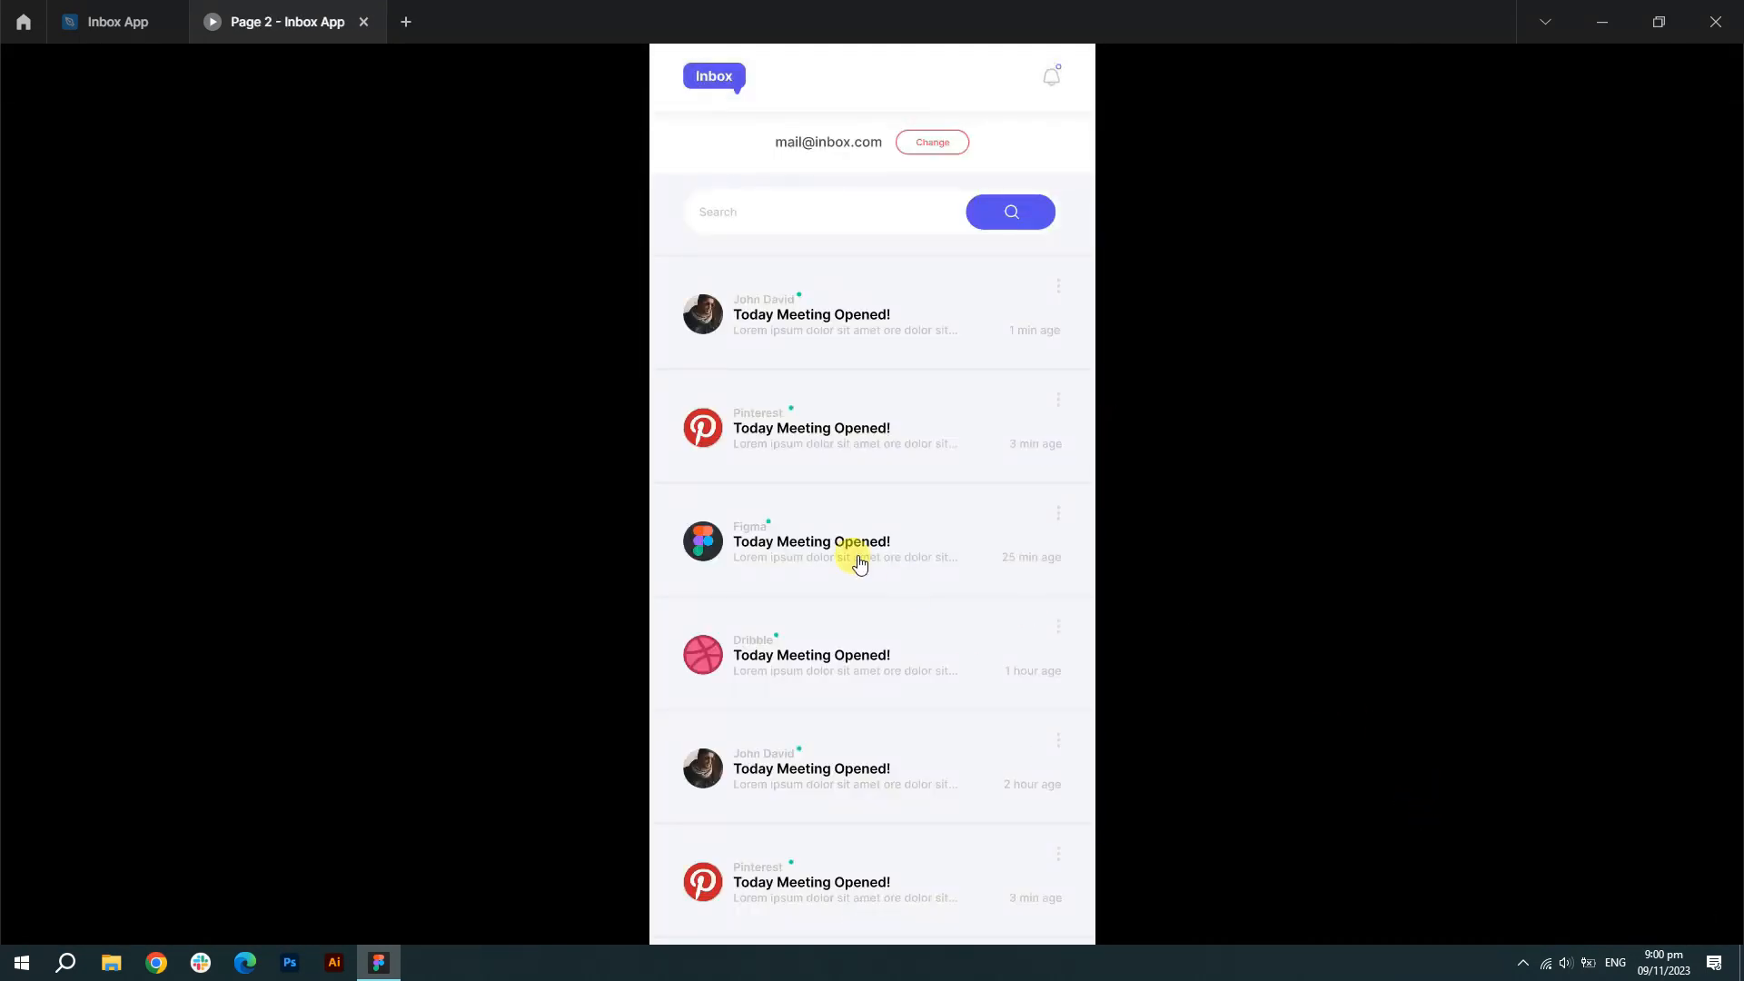
- Open the Figma email from the inbox and return with Back, twice
click(745, 544)
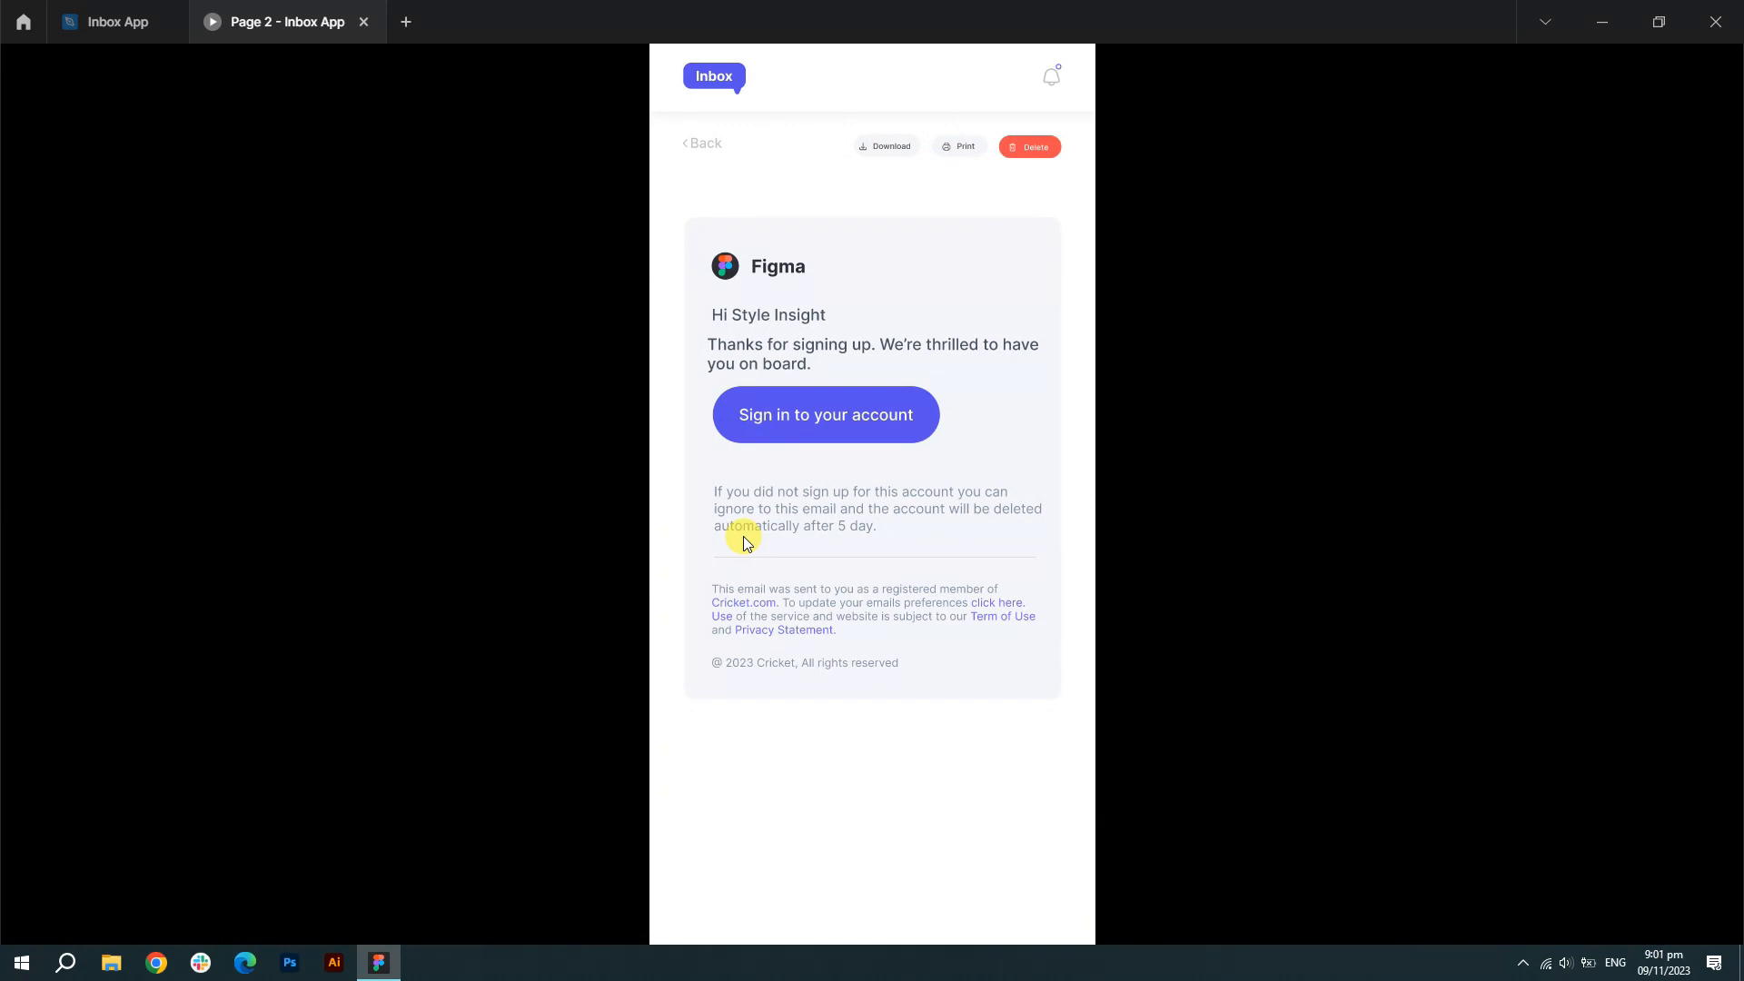
click(712, 147)
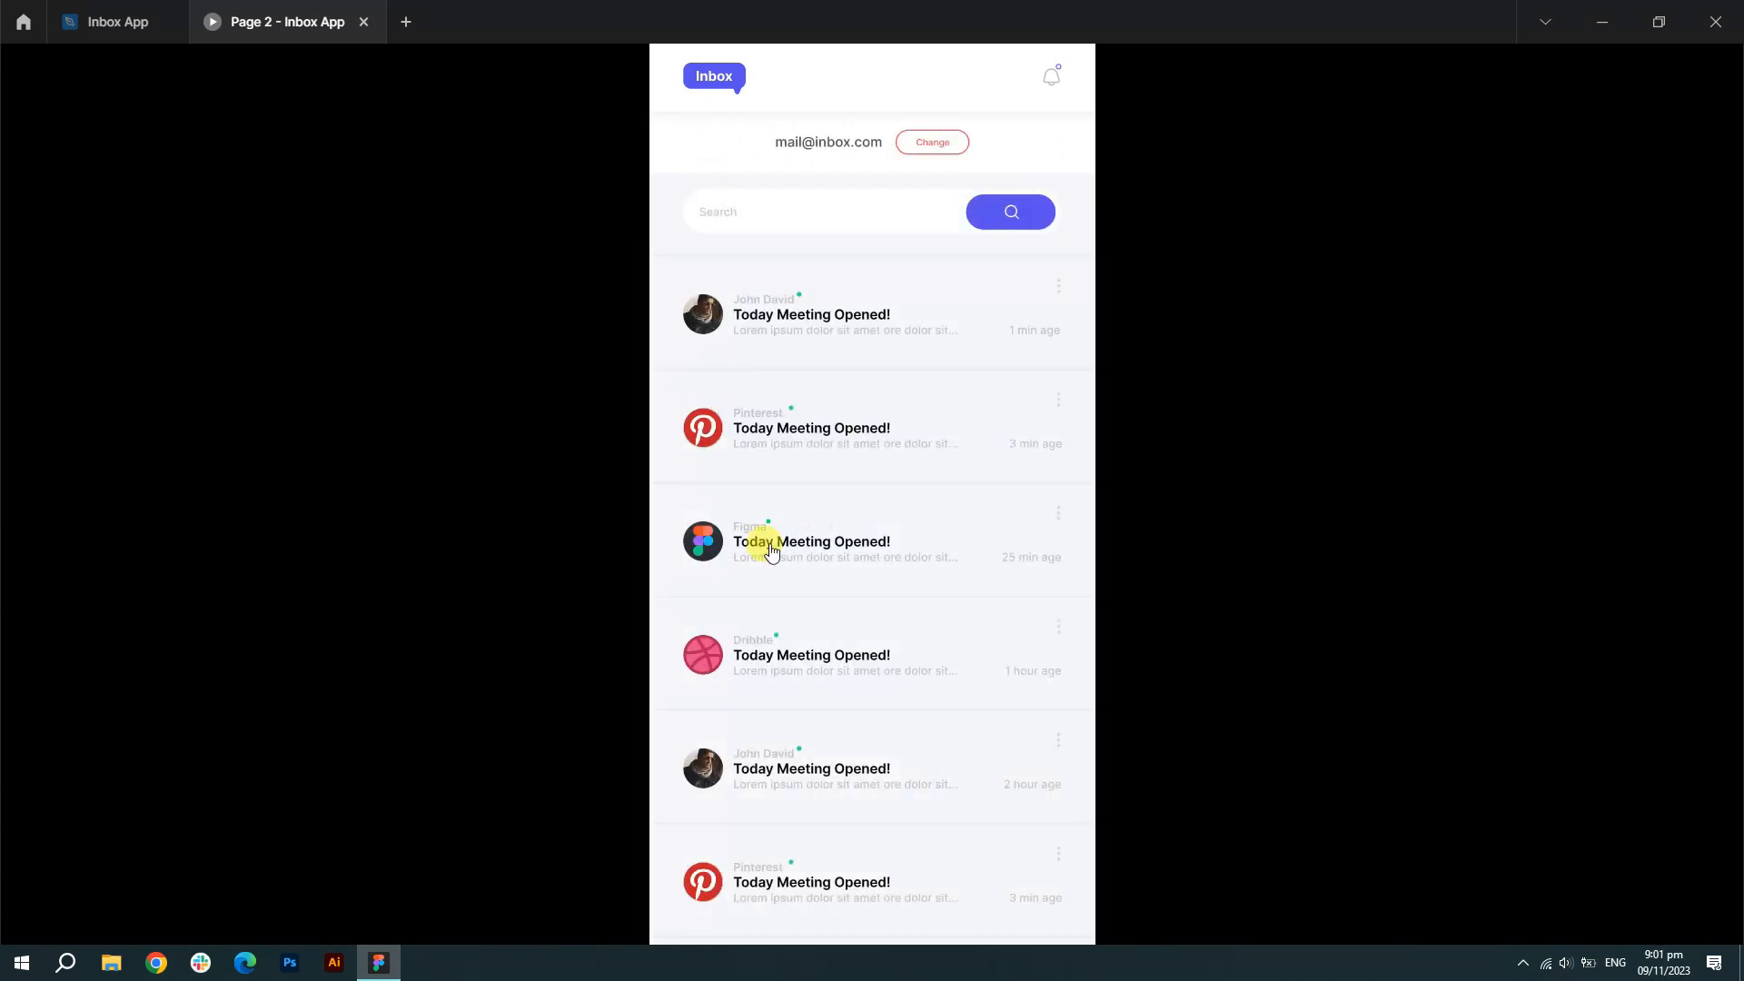
click(751, 533)
click(702, 144)
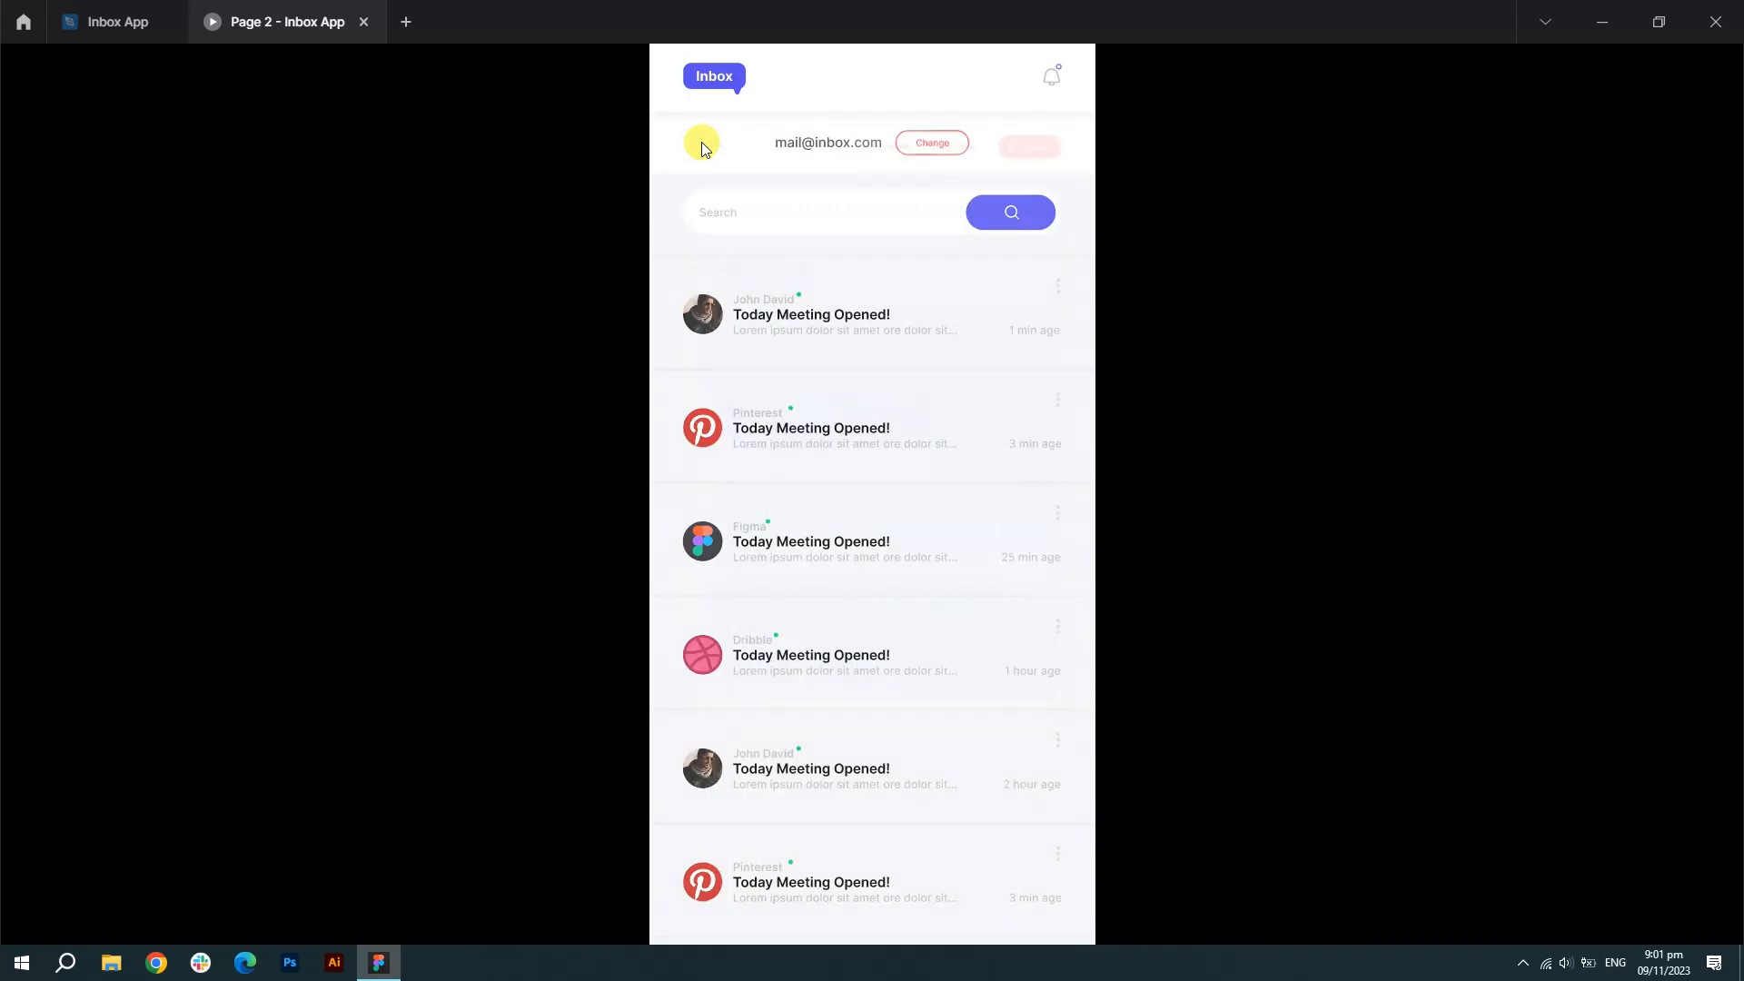